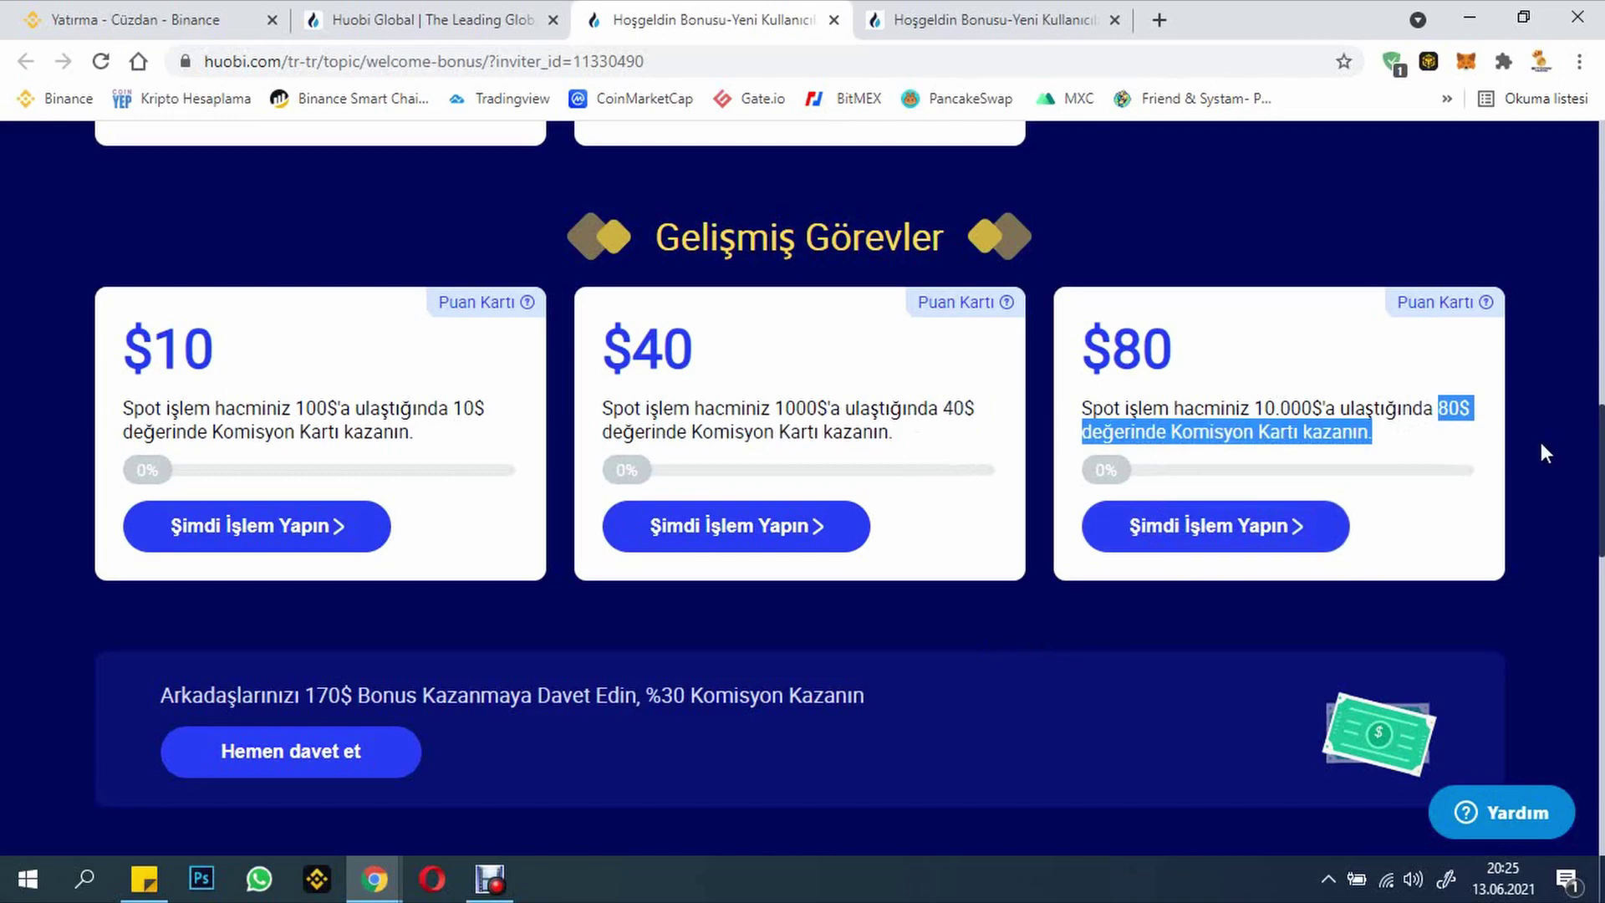
Step: Open the Borsa Hesabı exchange account page for deposits and withdrawals, and close the two other spare Huobi pages
scroll(1541, 443, "down", 4)
scroll(1540, 443, "up", 10)
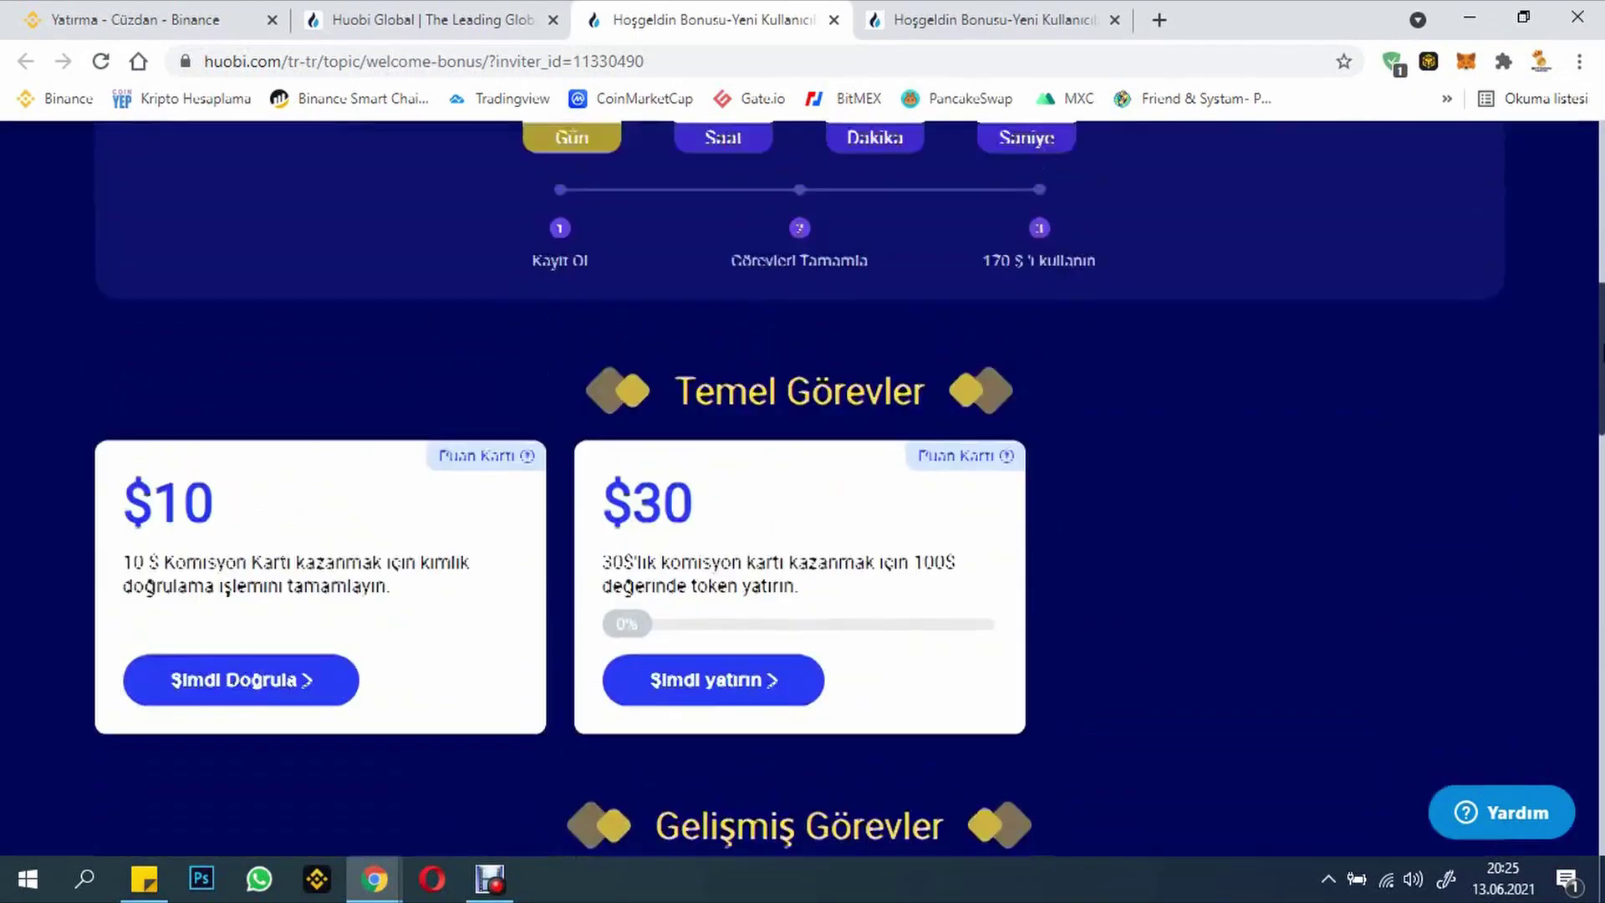
scroll(415, 368, "up", 8)
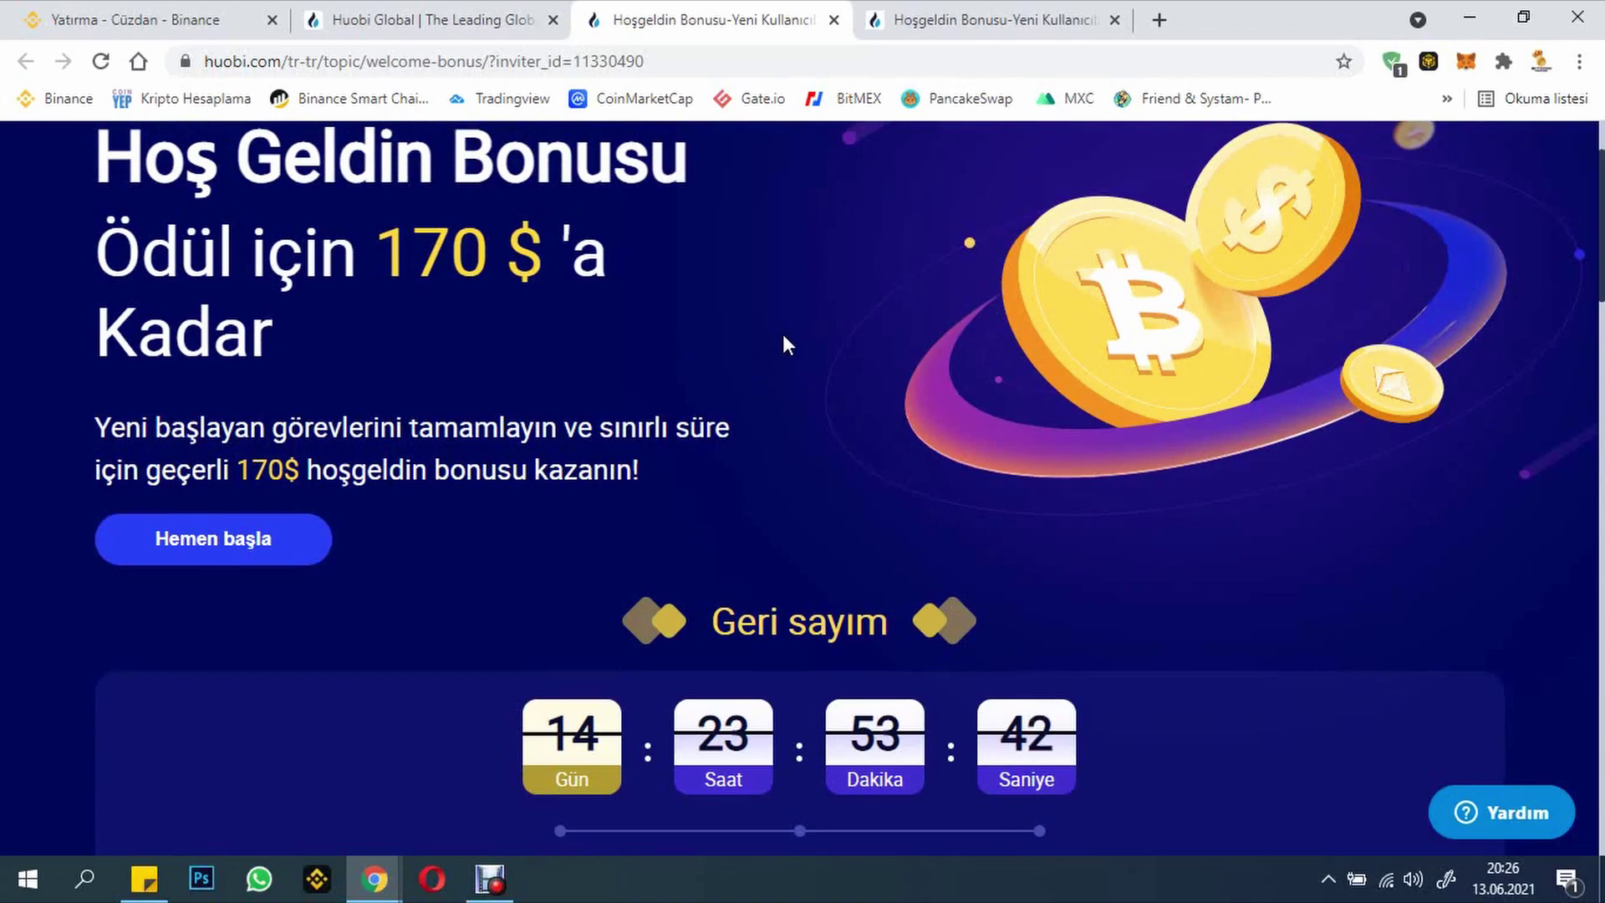
scroll(782, 351, "up", 2)
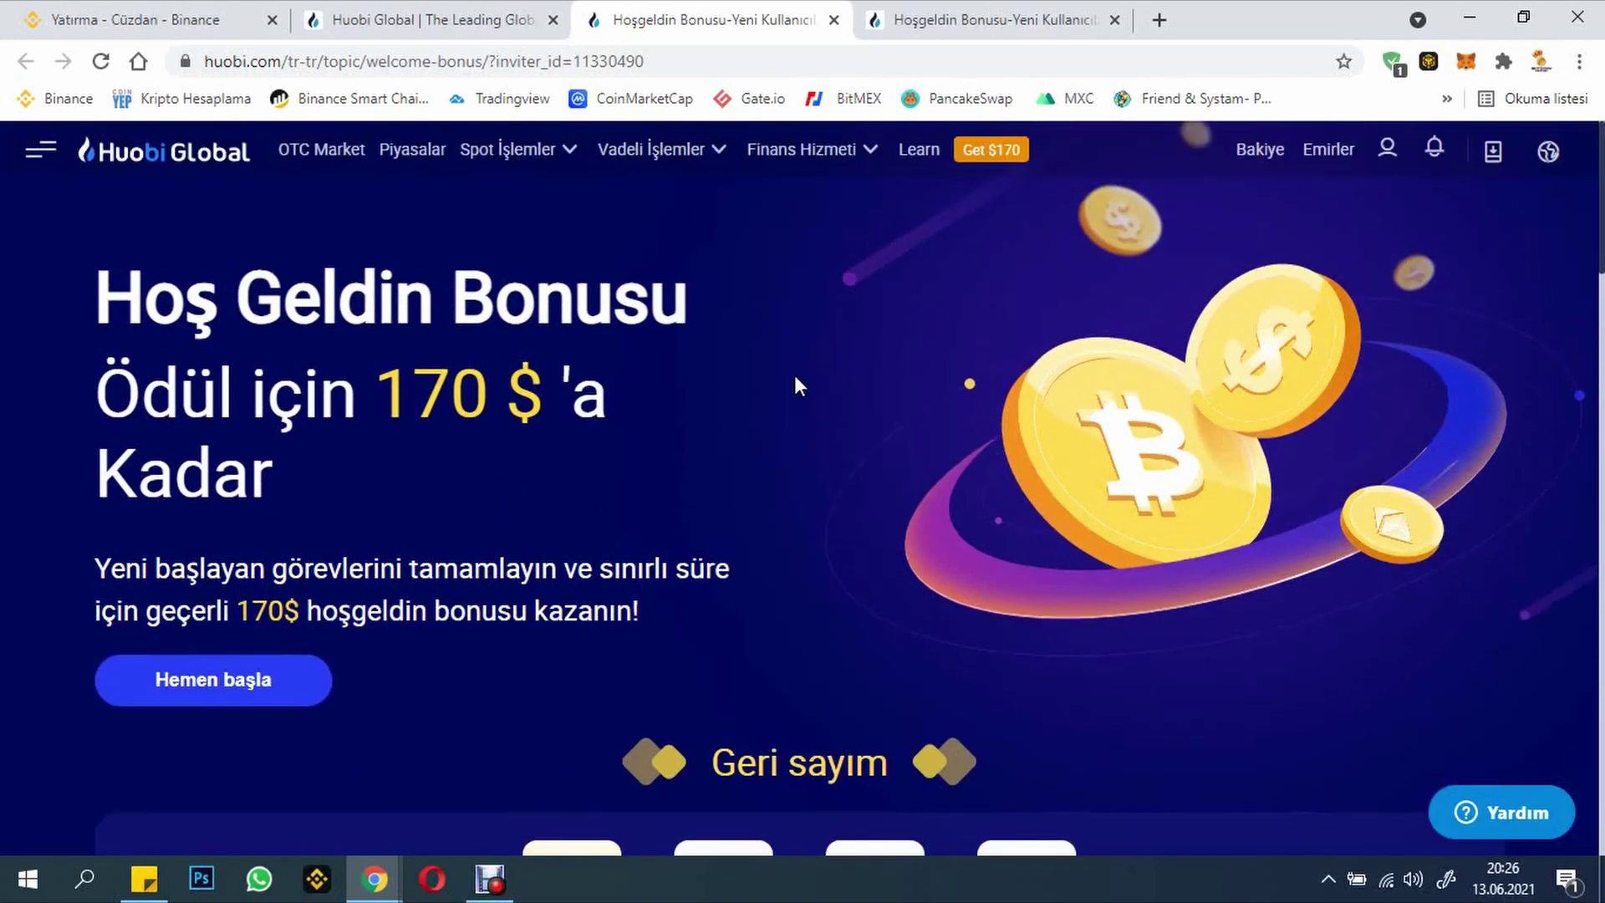
left_click(1114, 19)
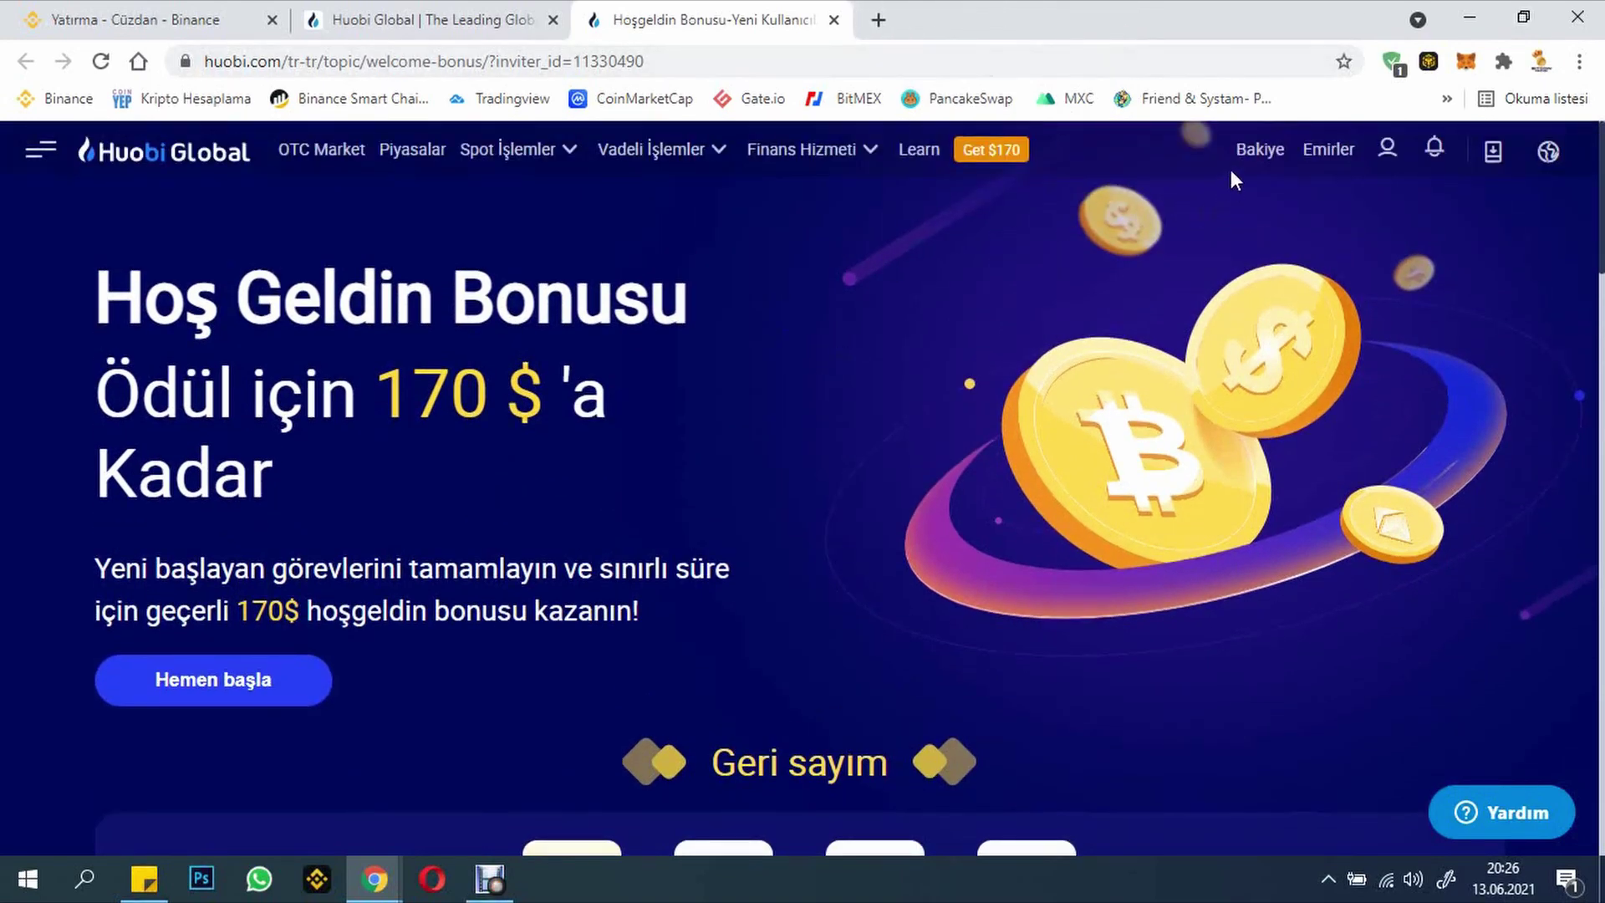
mouse_move(1251, 157)
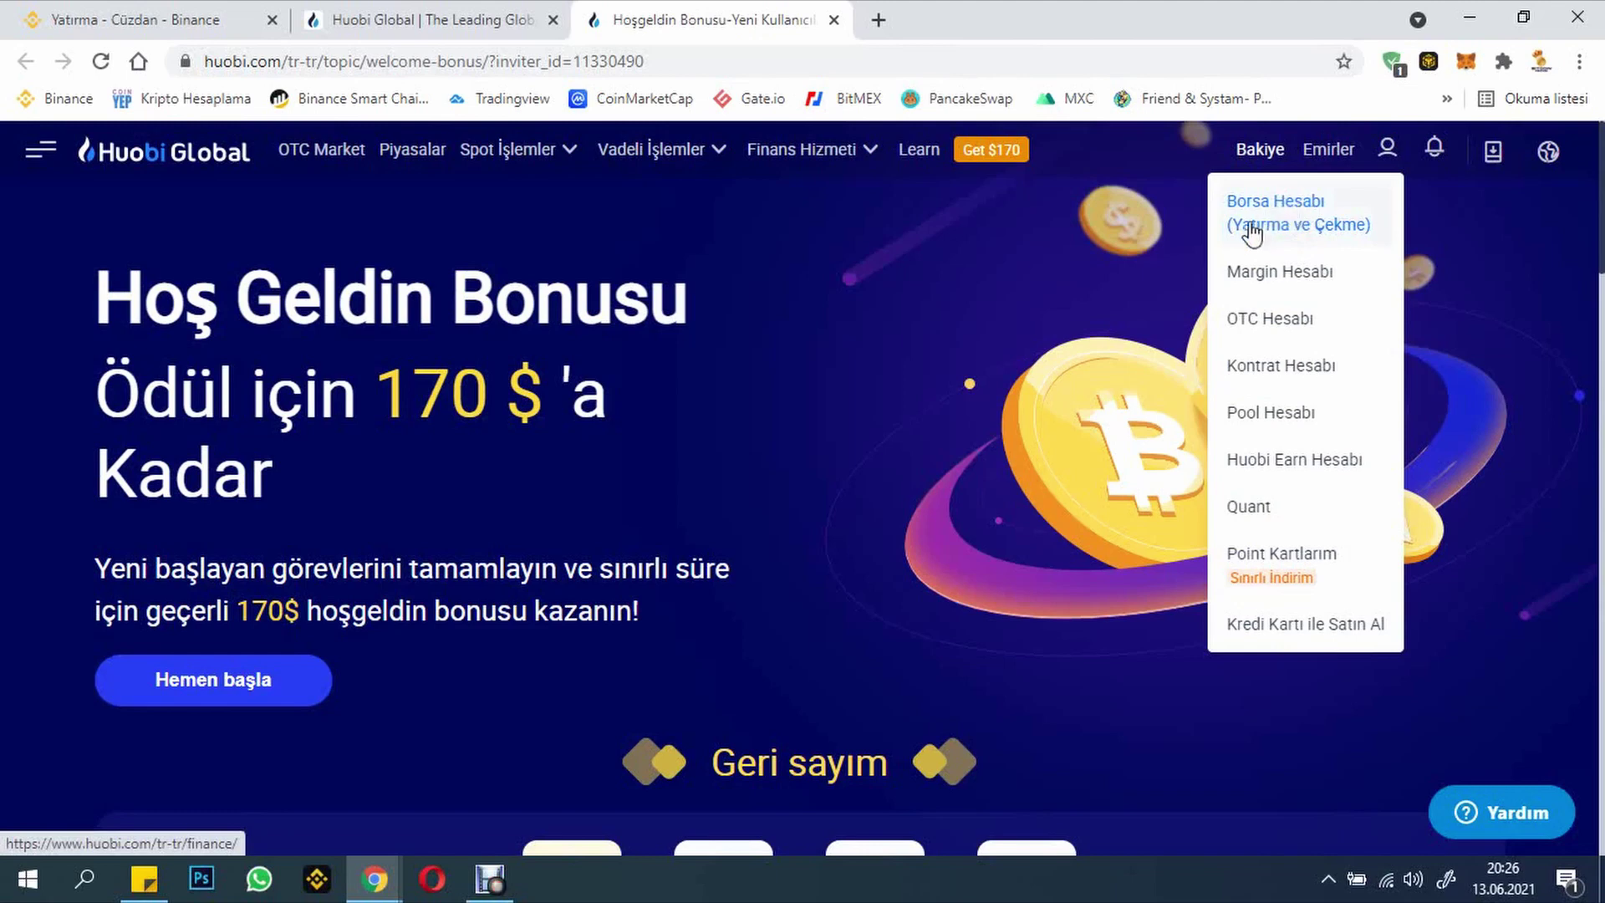
left_click(1299, 234)
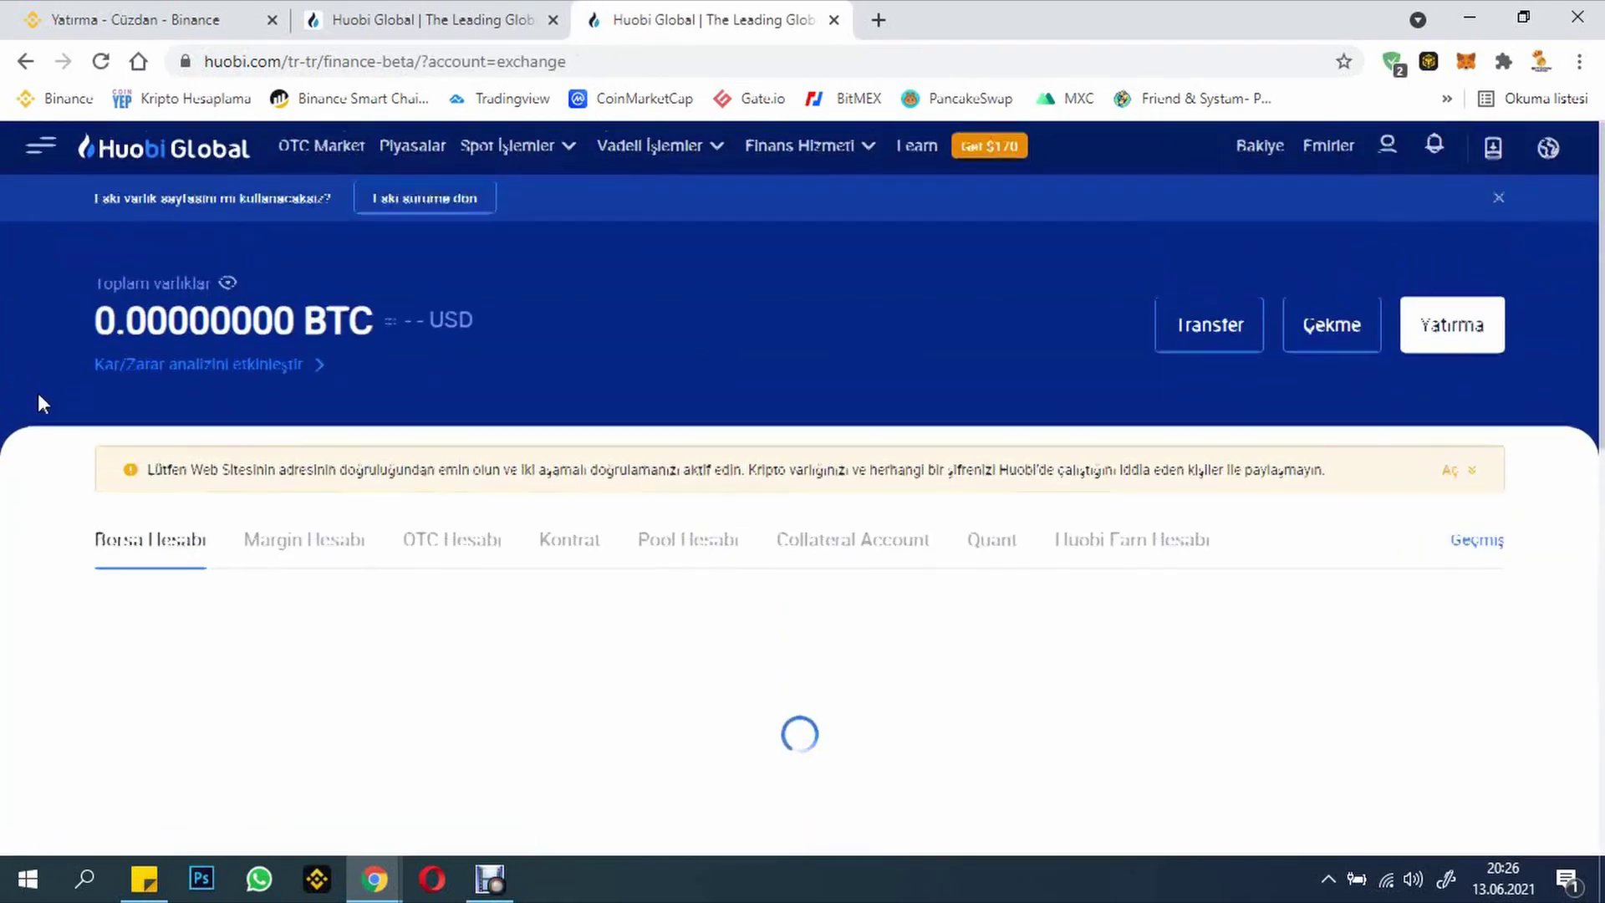
scroll(37, 393, "down", 2)
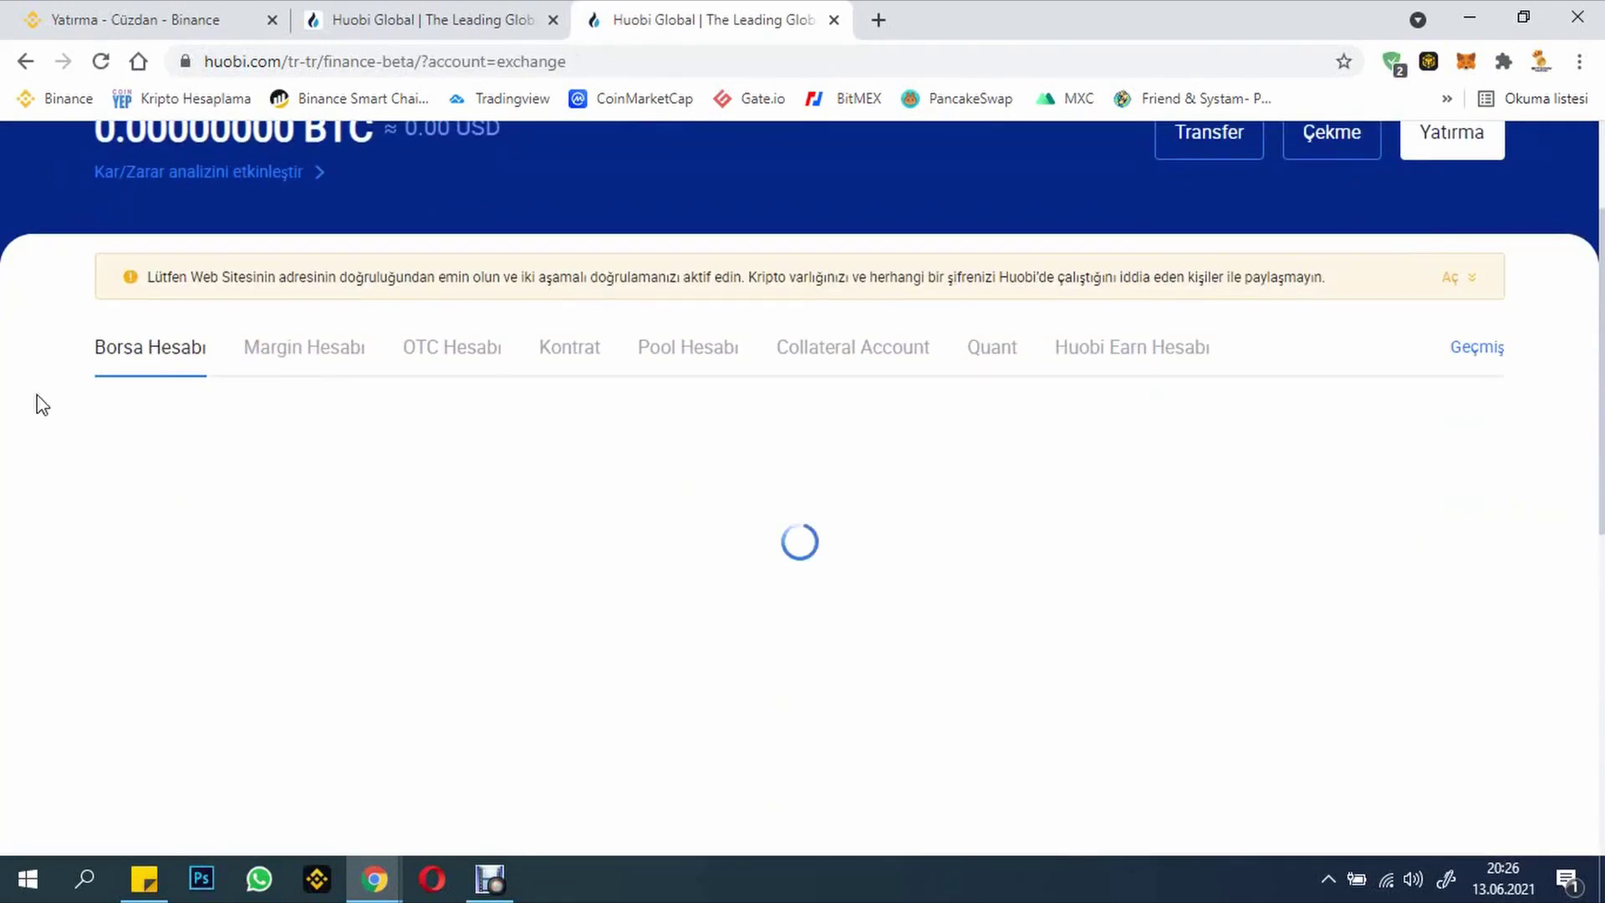
left_click(552, 19)
Step: Search the exchange account's assets for XRP and open the deposit page of XRP (Ripple)
scroll(2, 465, "down", 2)
scroll(2, 464, "up", 2)
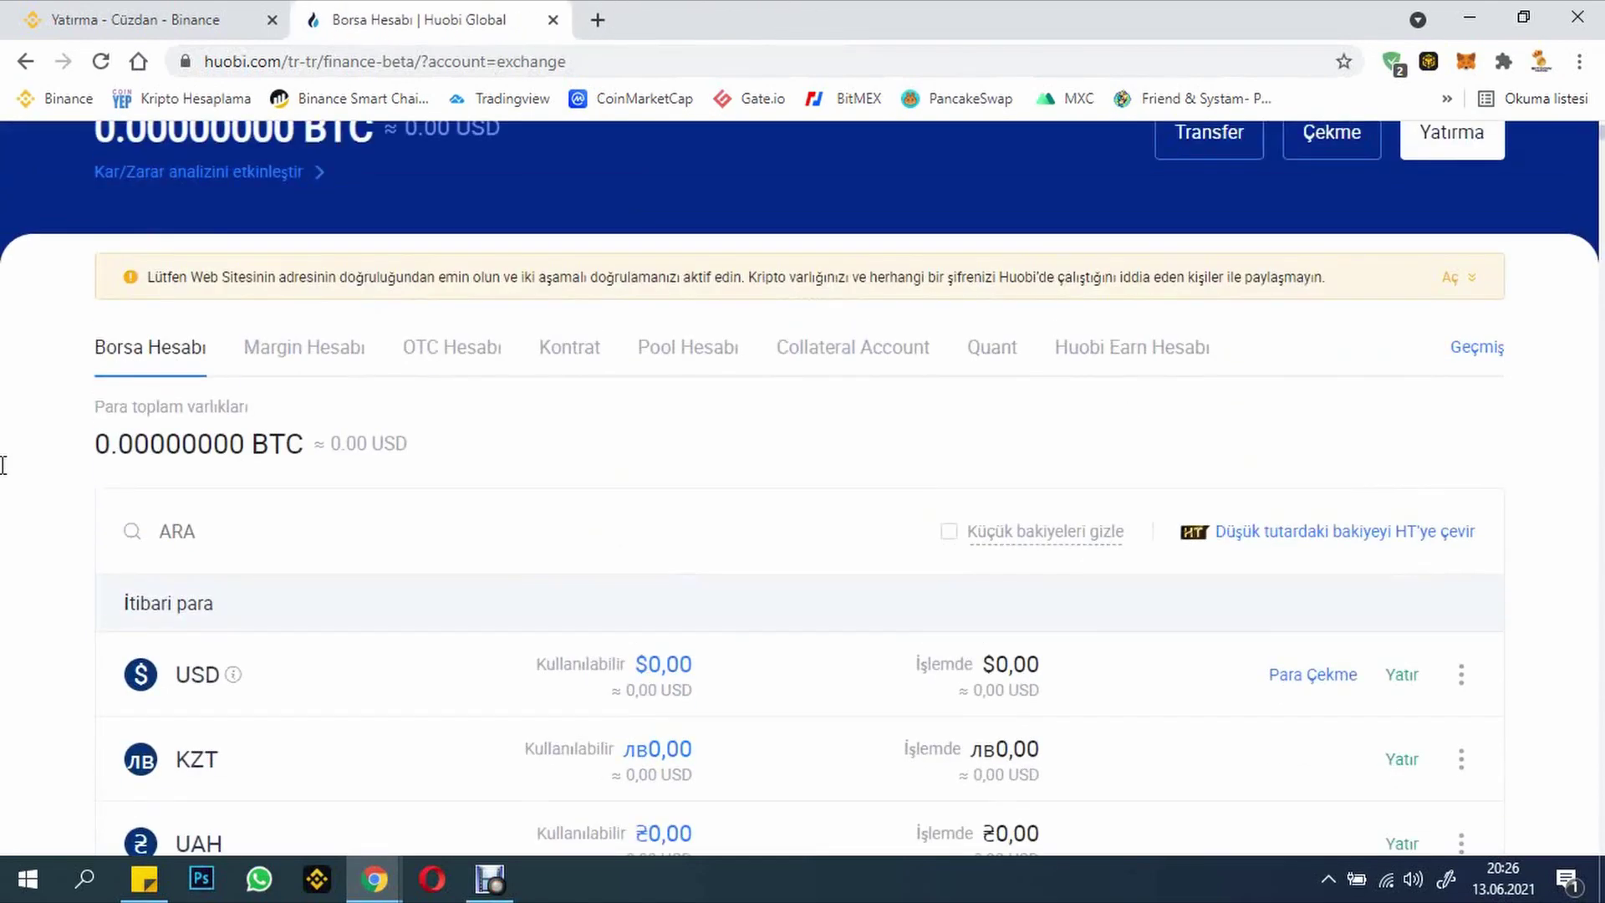
scroll(17, 518, "down", 2)
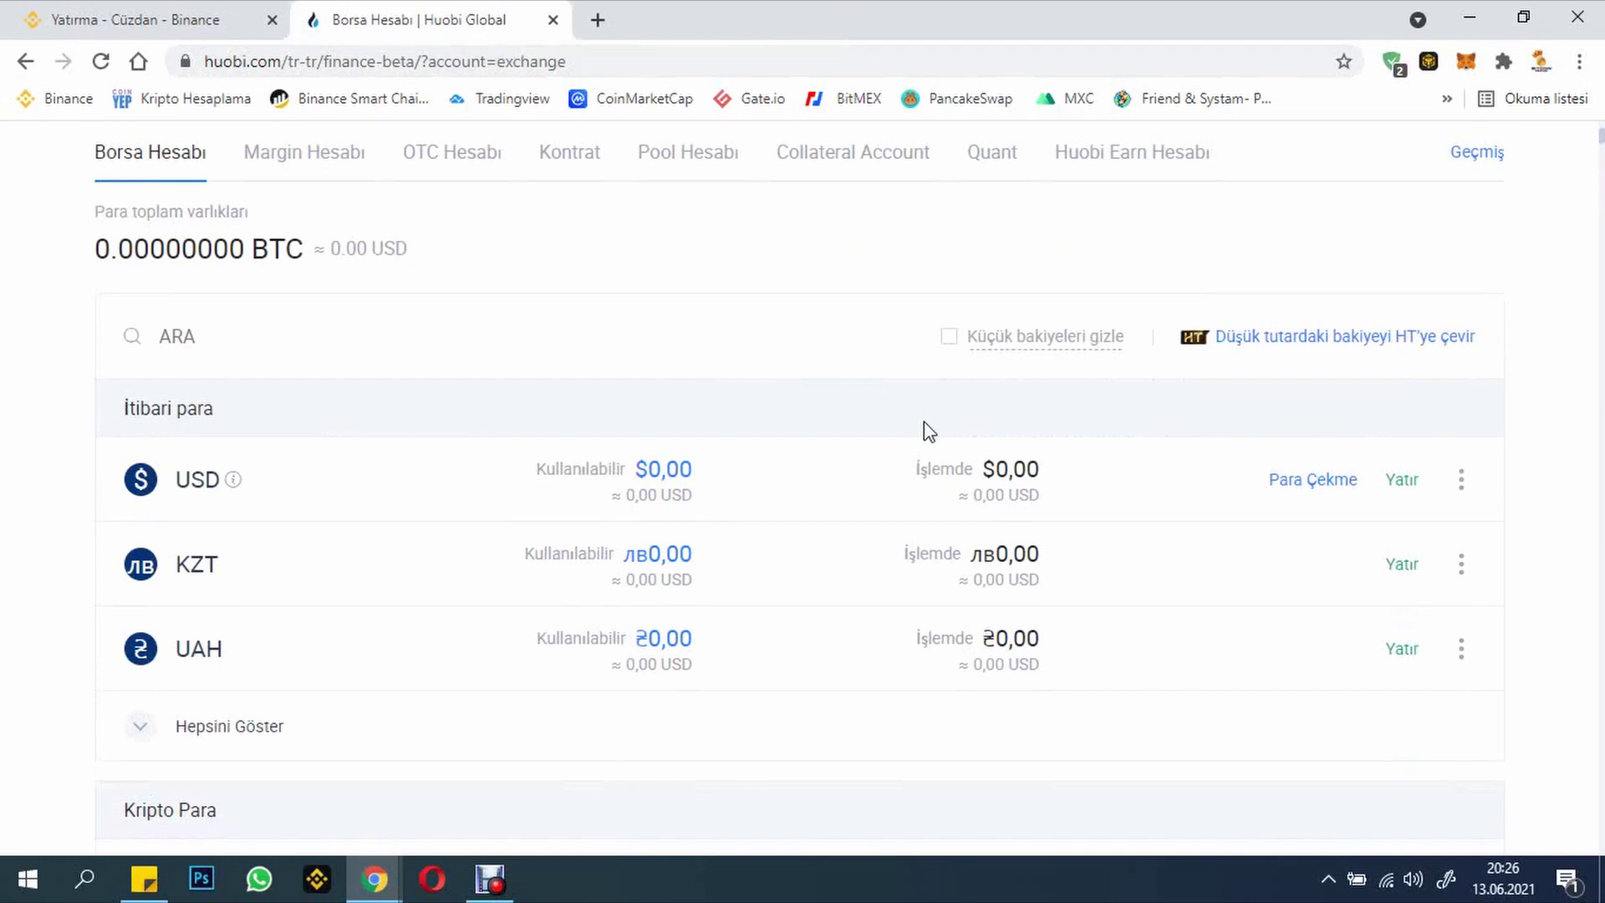
scroll(308, 383, "up", 2)
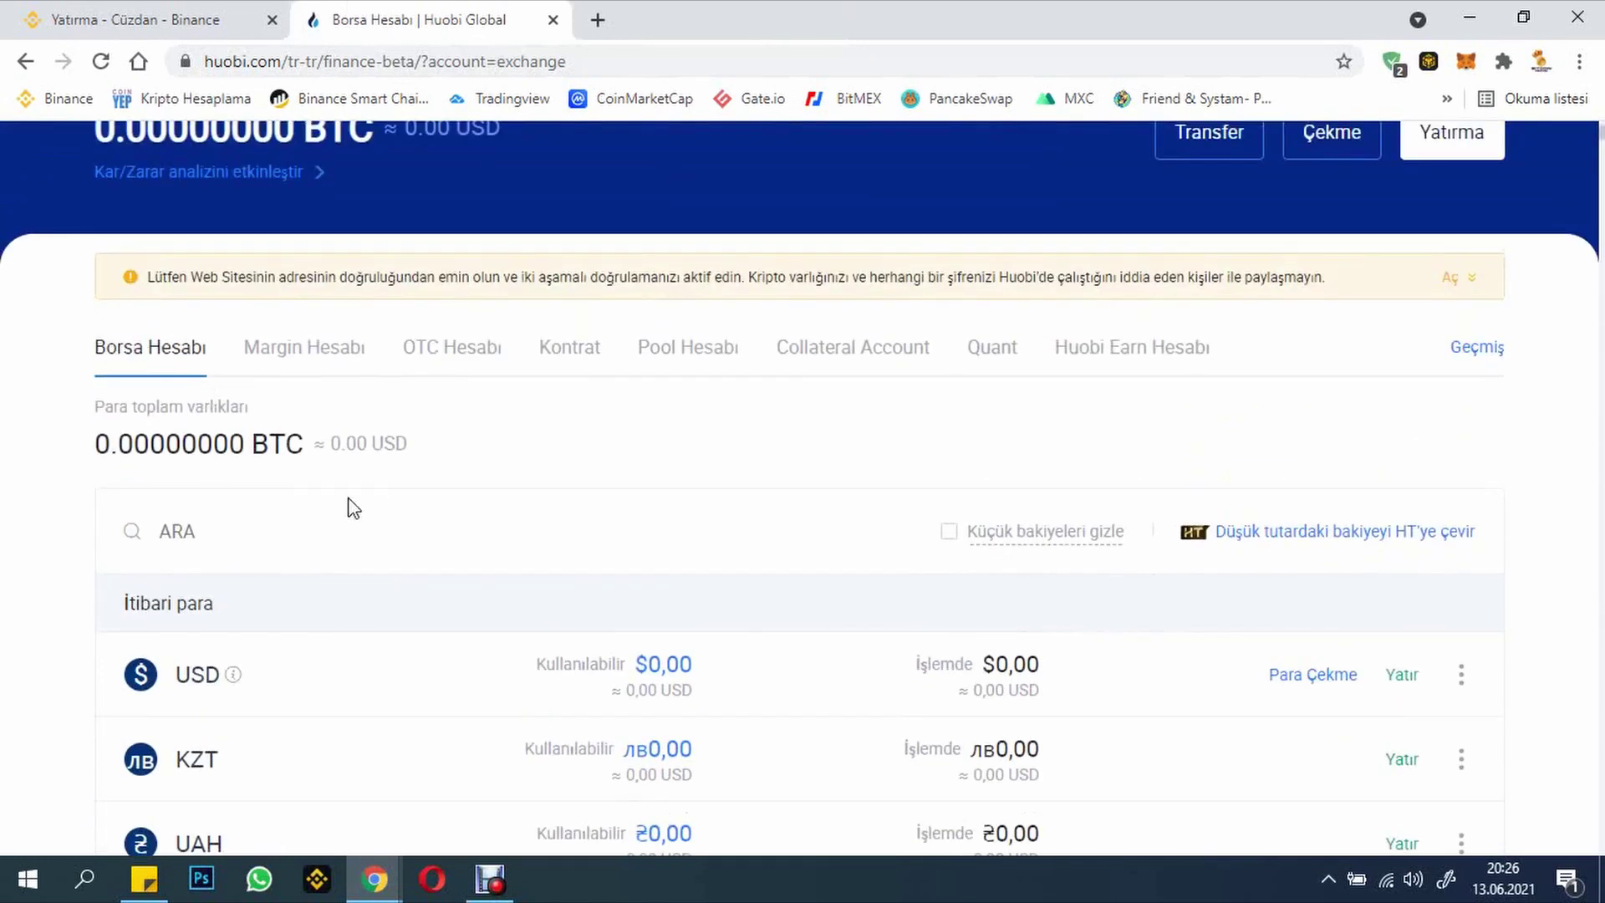
left_click(206, 525)
type("xRP")
scroll(225, 652, "down", 6)
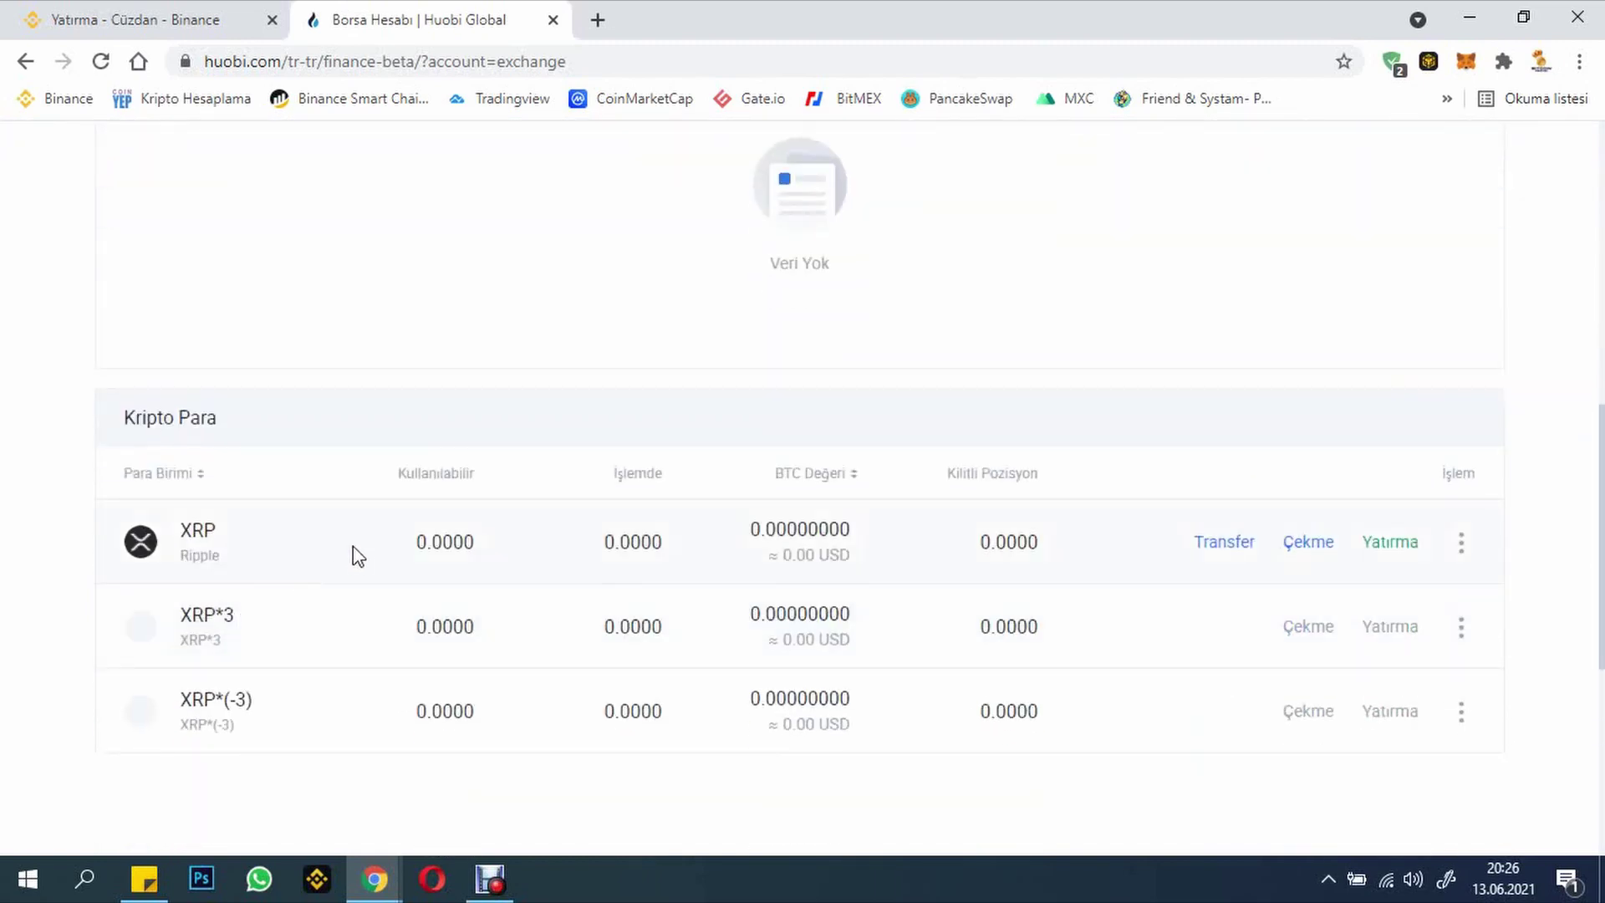
scroll(1107, 563, "down", 2)
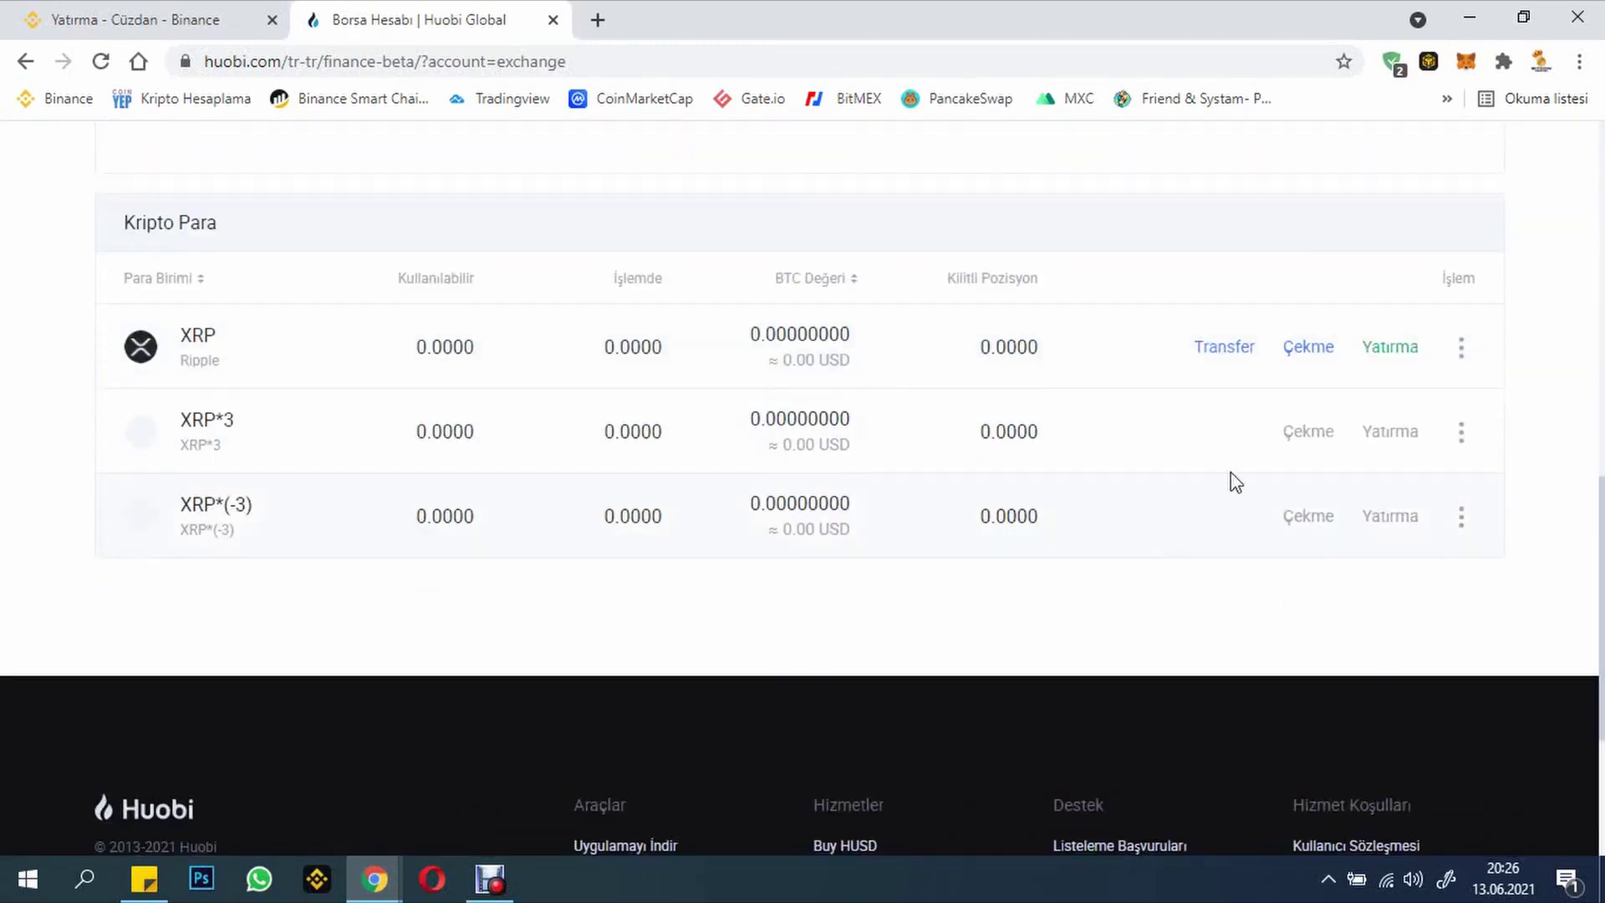
left_click(1390, 355)
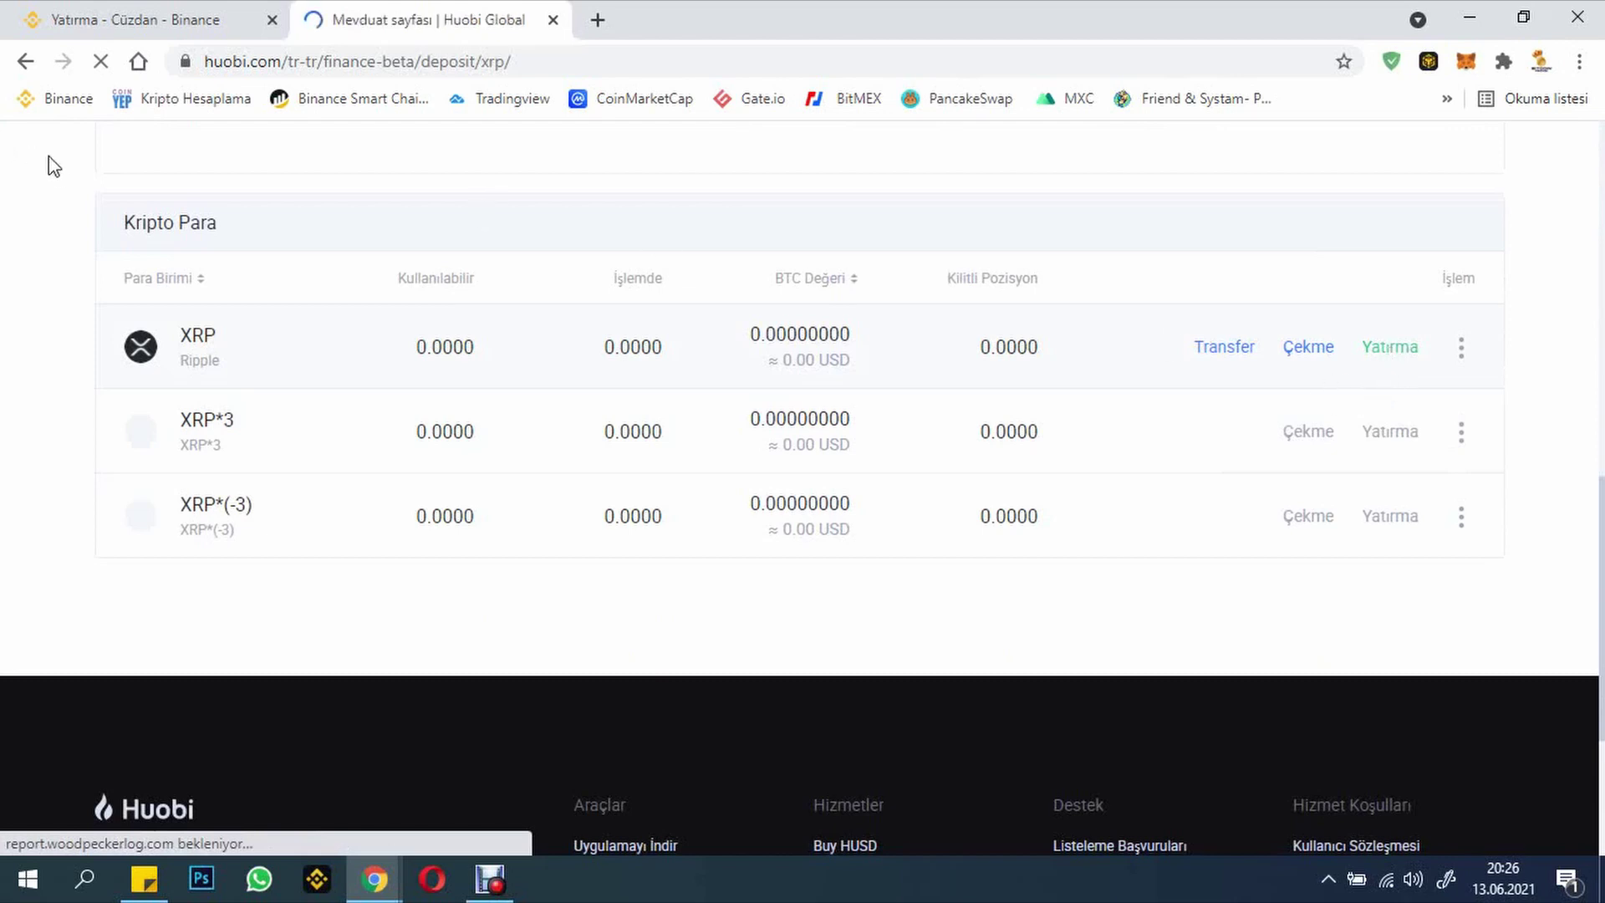
Step: Request the XRP deposit address on the XRP chain, then accept the e-mail reminder and the tag warning
mouse_move(55, 162)
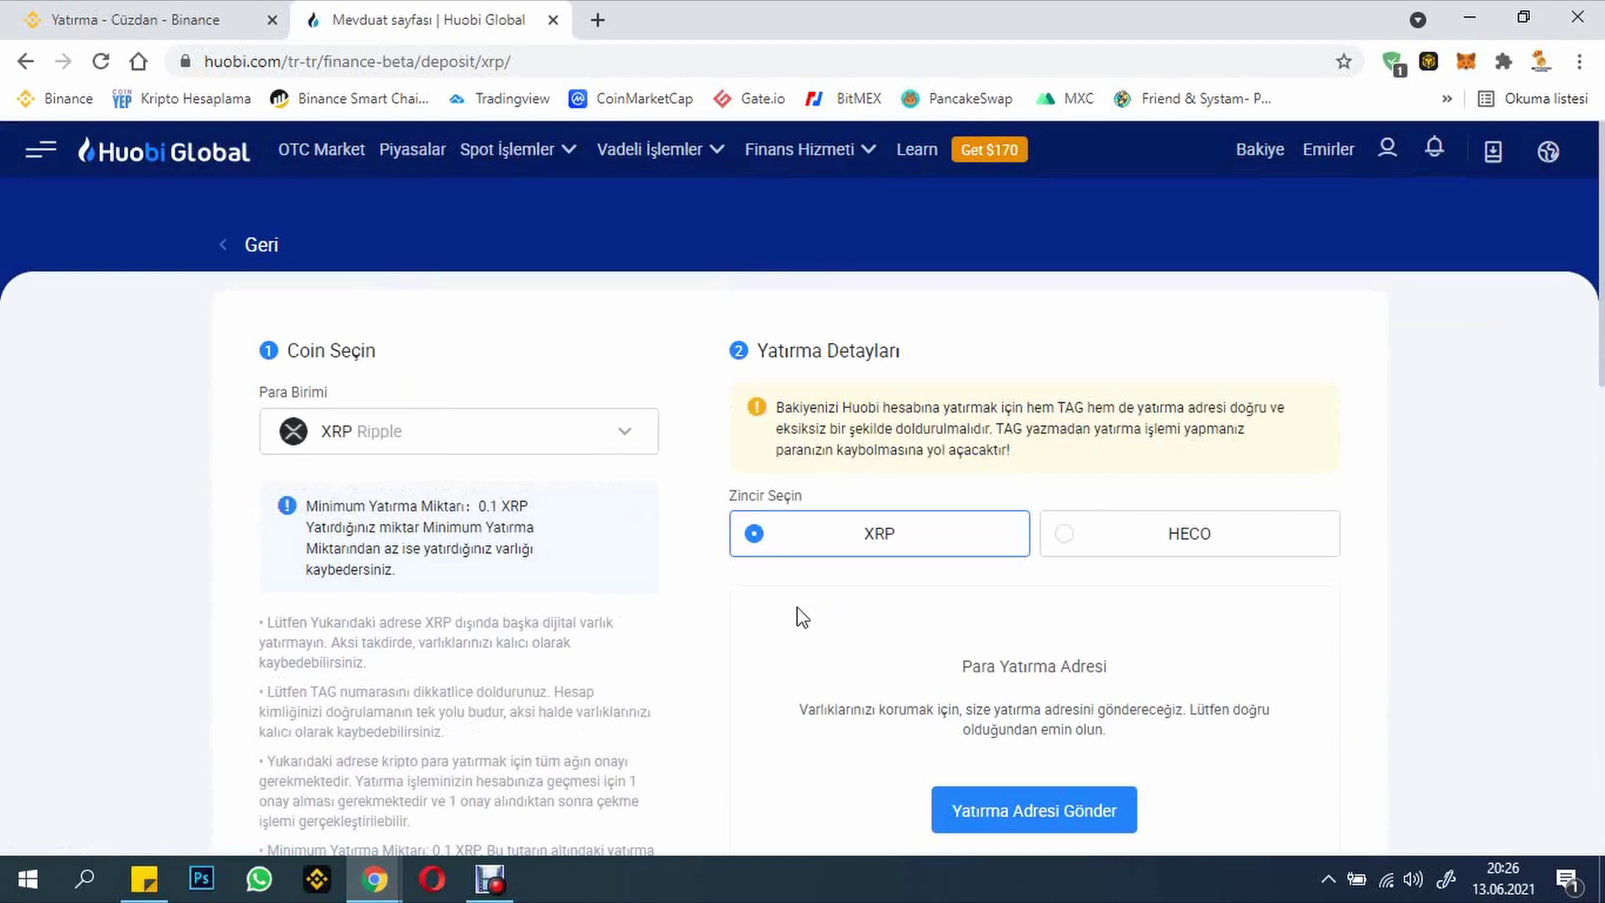
scroll(702, 564, "down", 2)
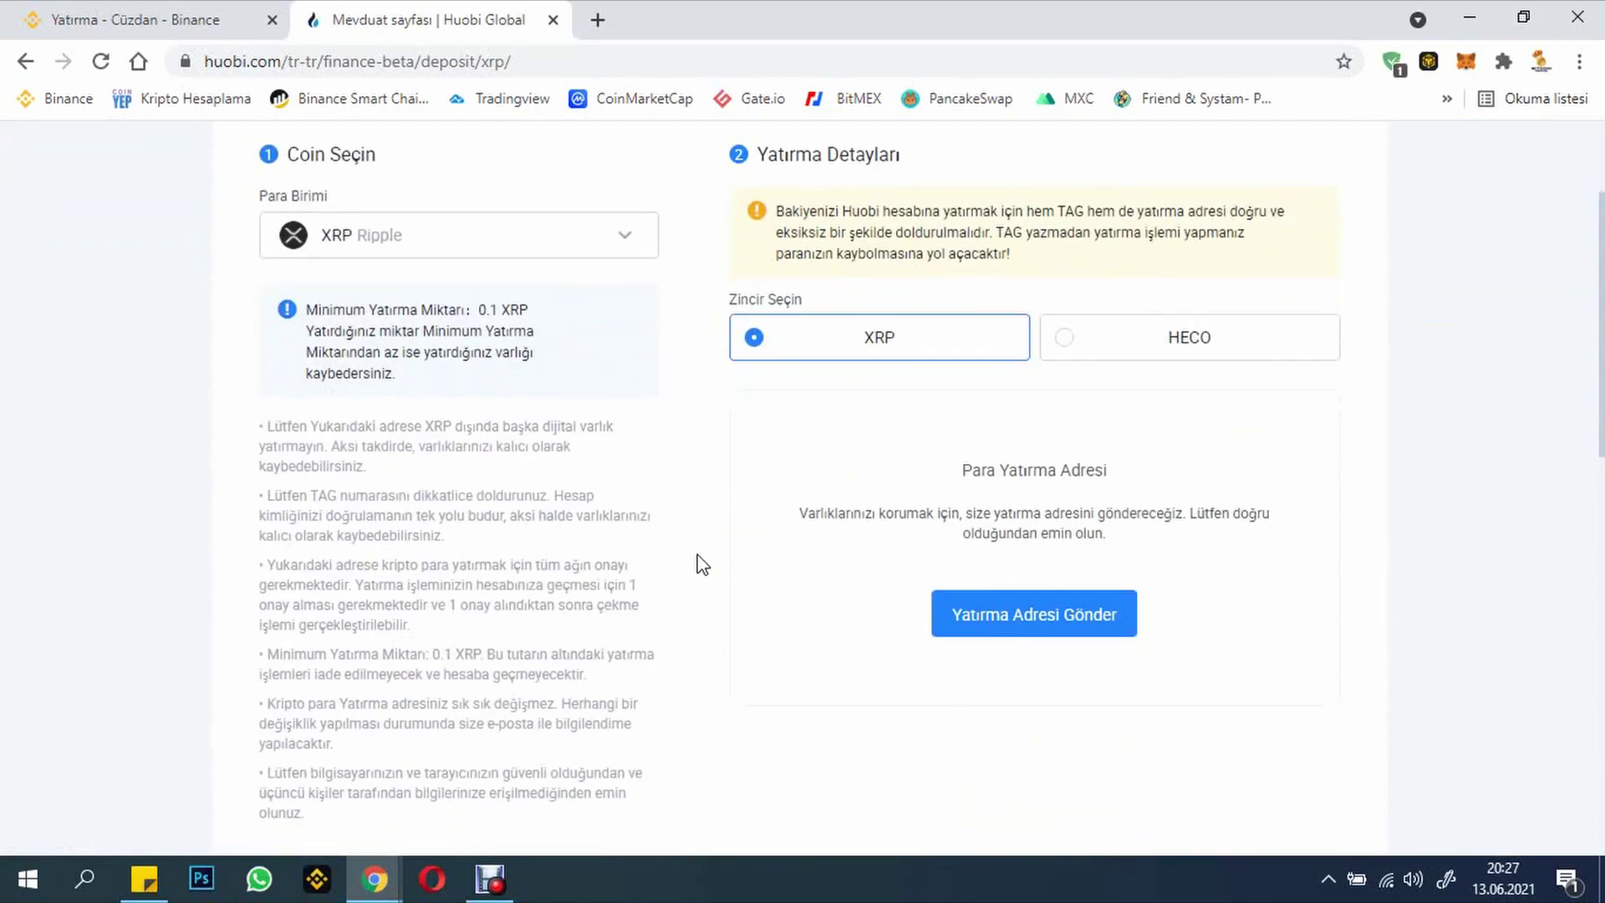
left_click(988, 629)
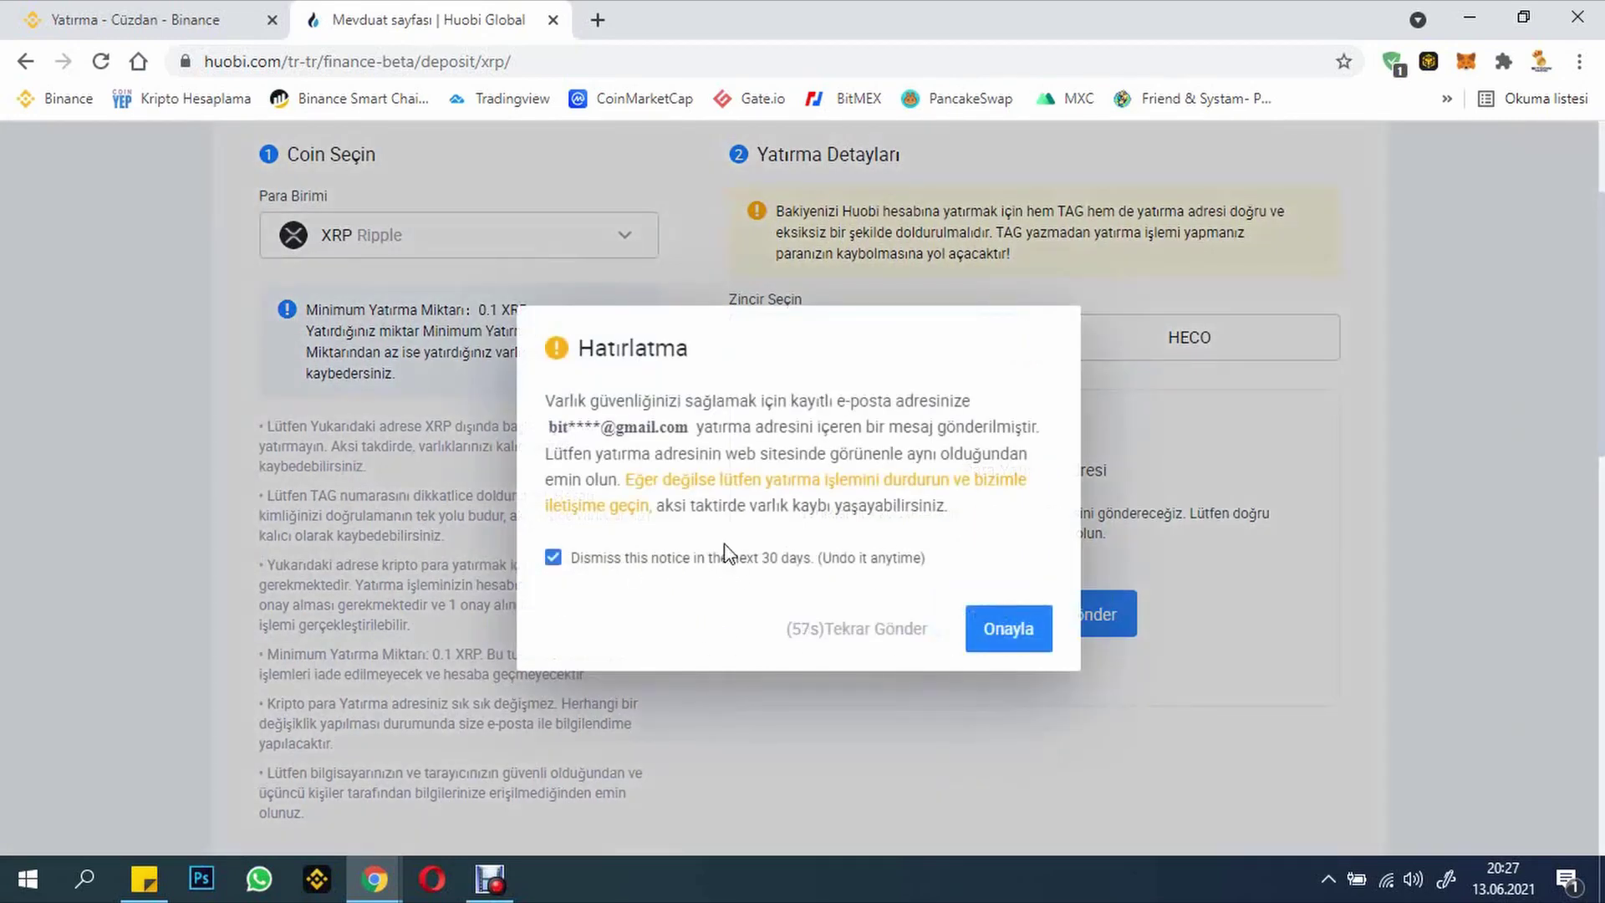
left_click(1001, 633)
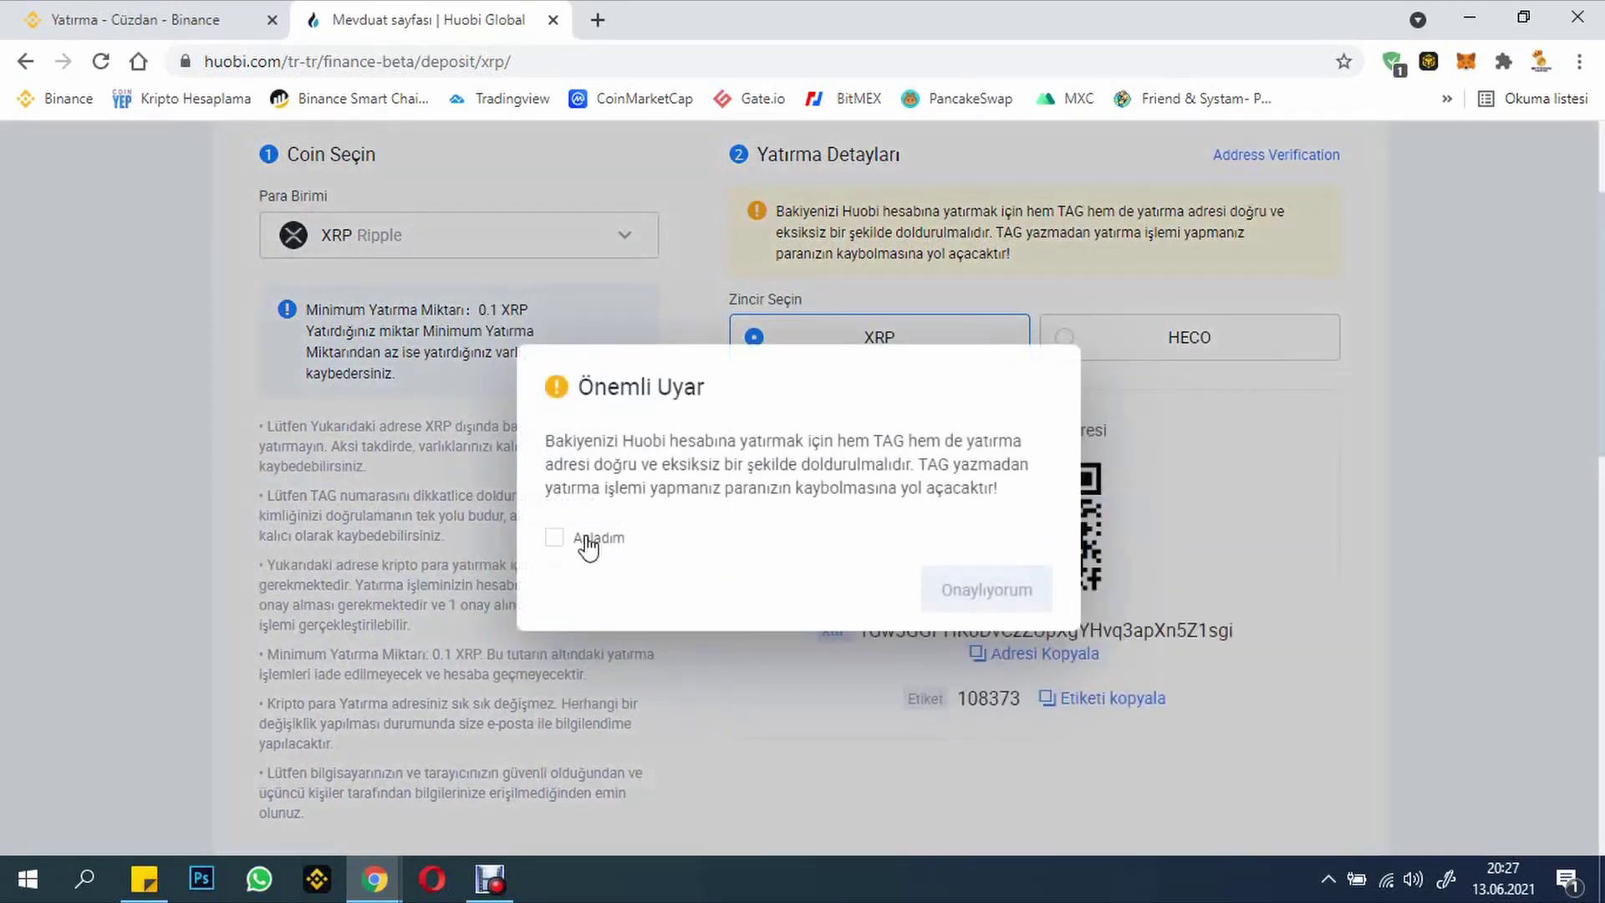
left_click(588, 542)
left_click(958, 609)
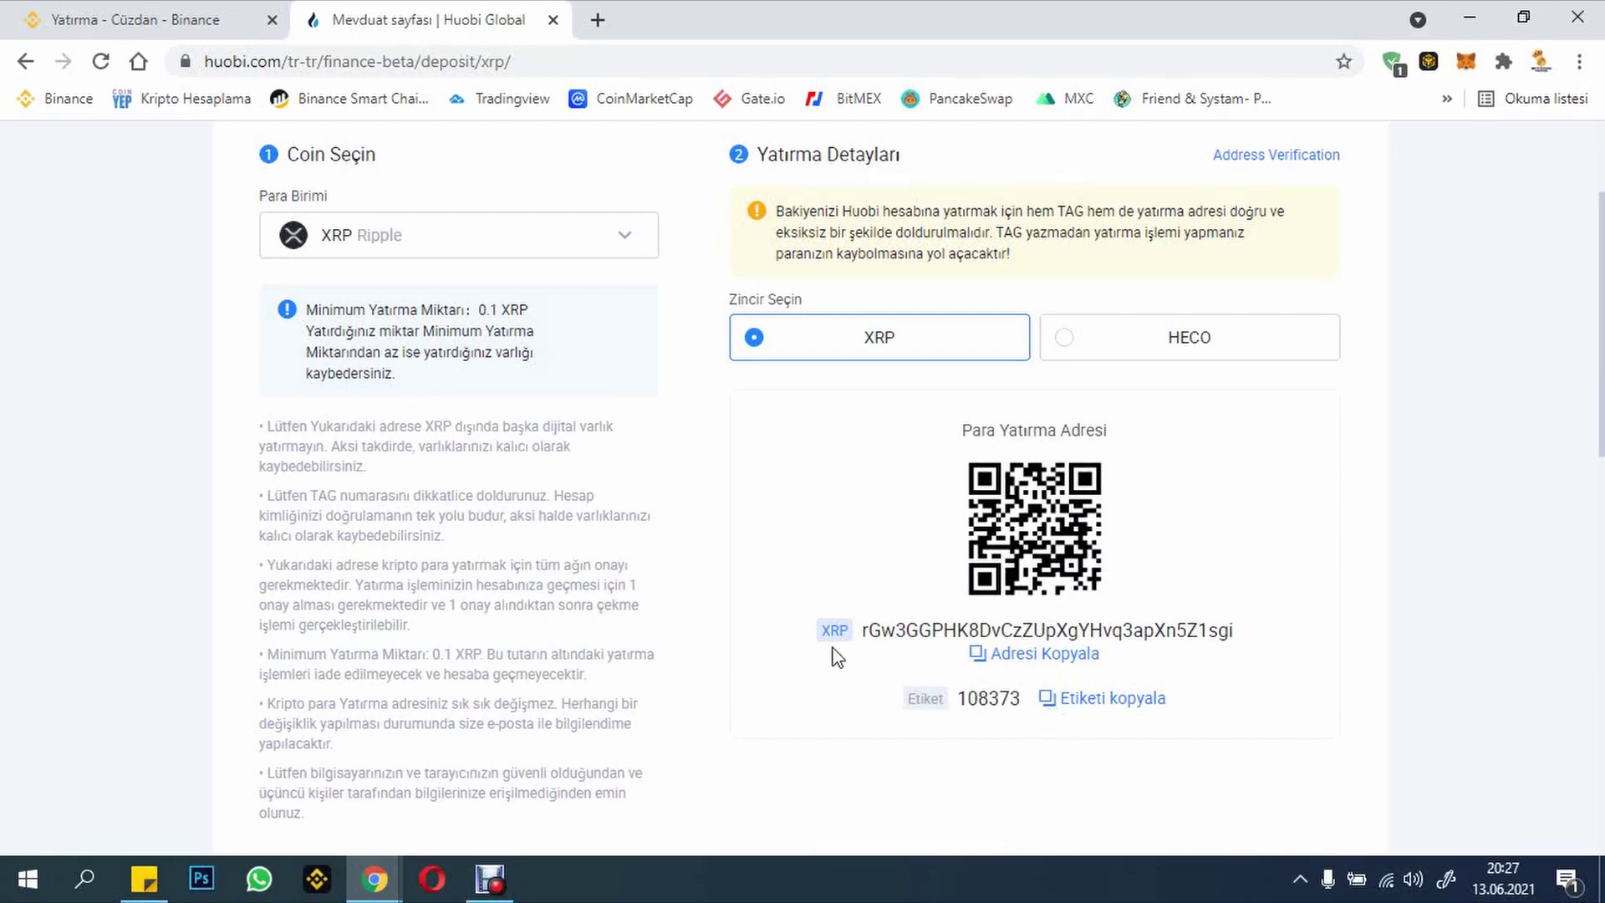
Step: Check the XRP deposit address and its tag, then copy the deposit address
scroll(1602, 405, "down", 2)
scroll(1602, 372, "up", 2)
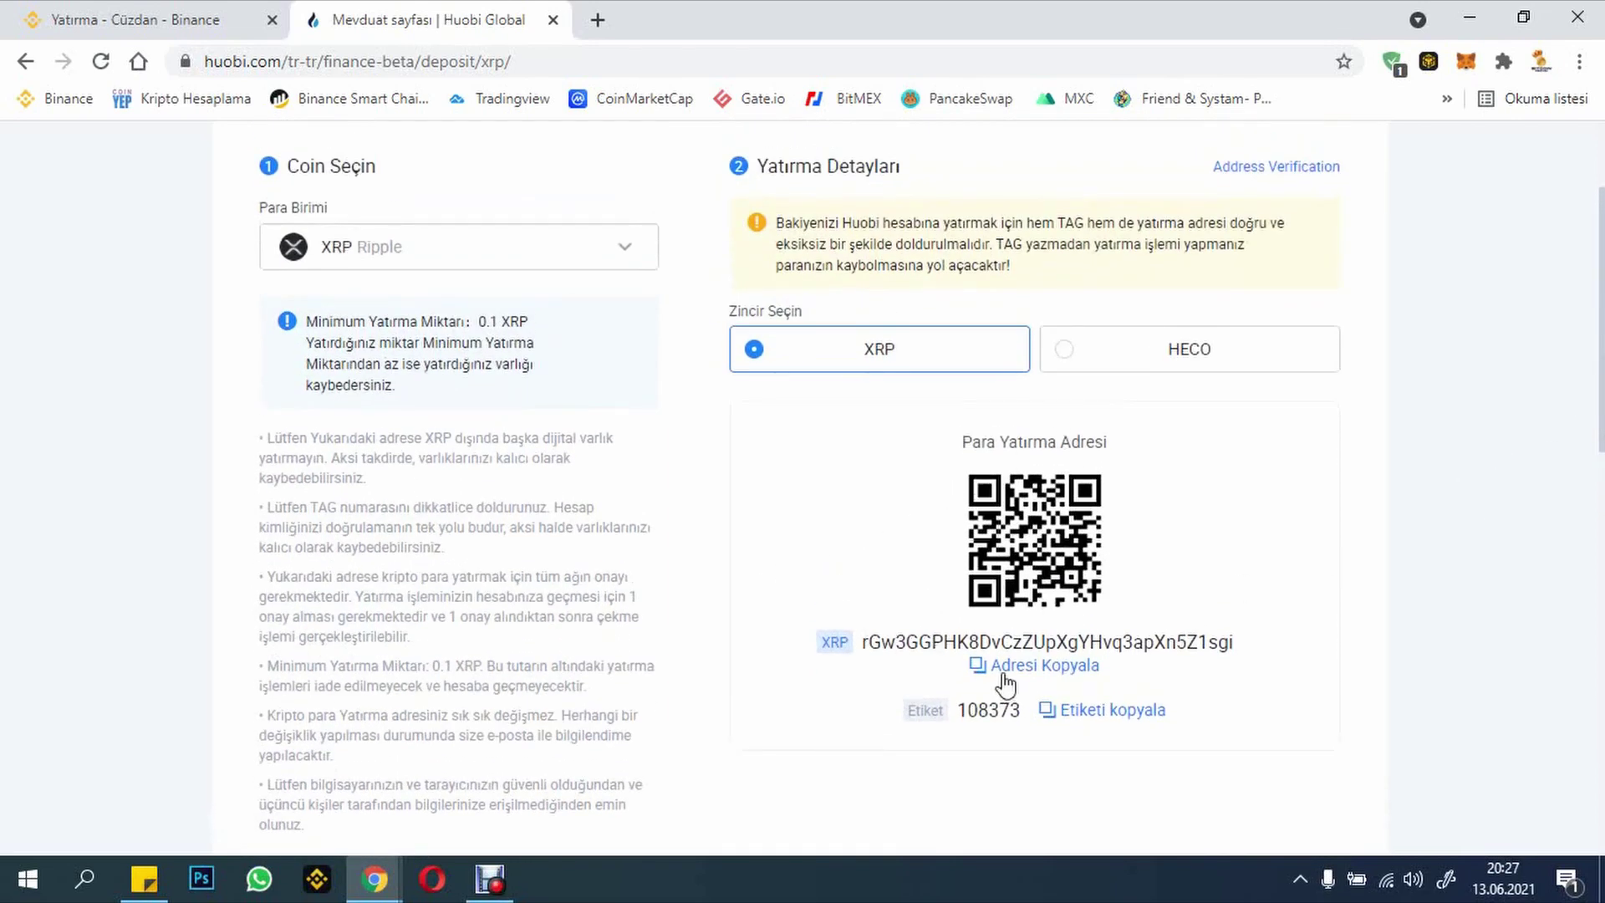
left_click_drag(894, 641, 862, 641)
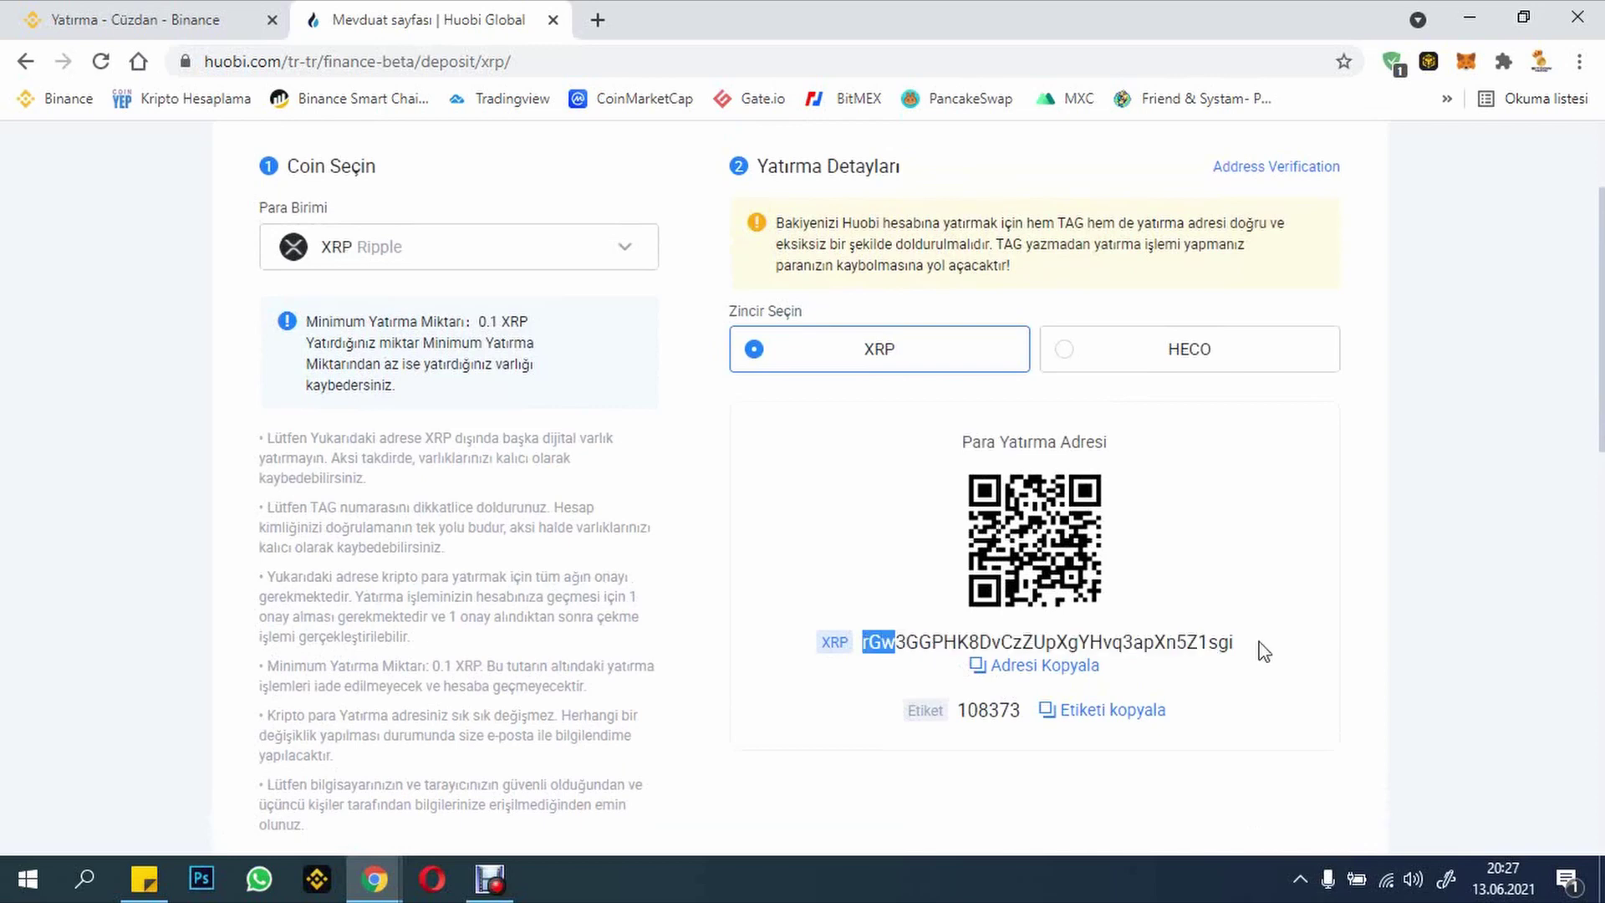
left_click(972, 711)
left_click_drag(961, 706, 1013, 713)
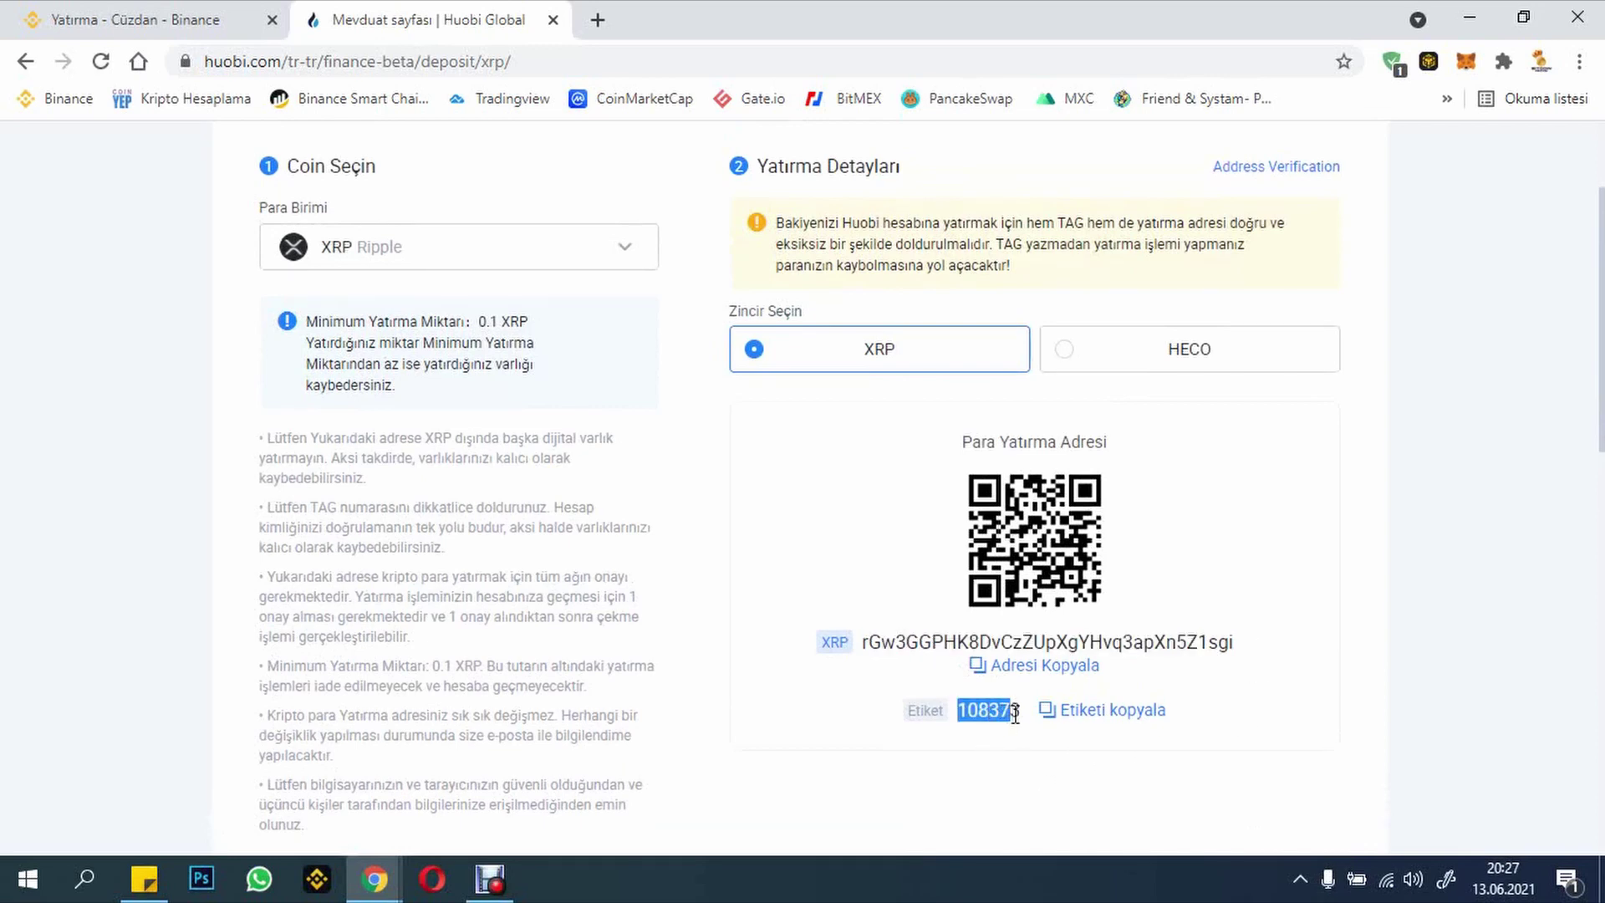
left_click(1007, 781)
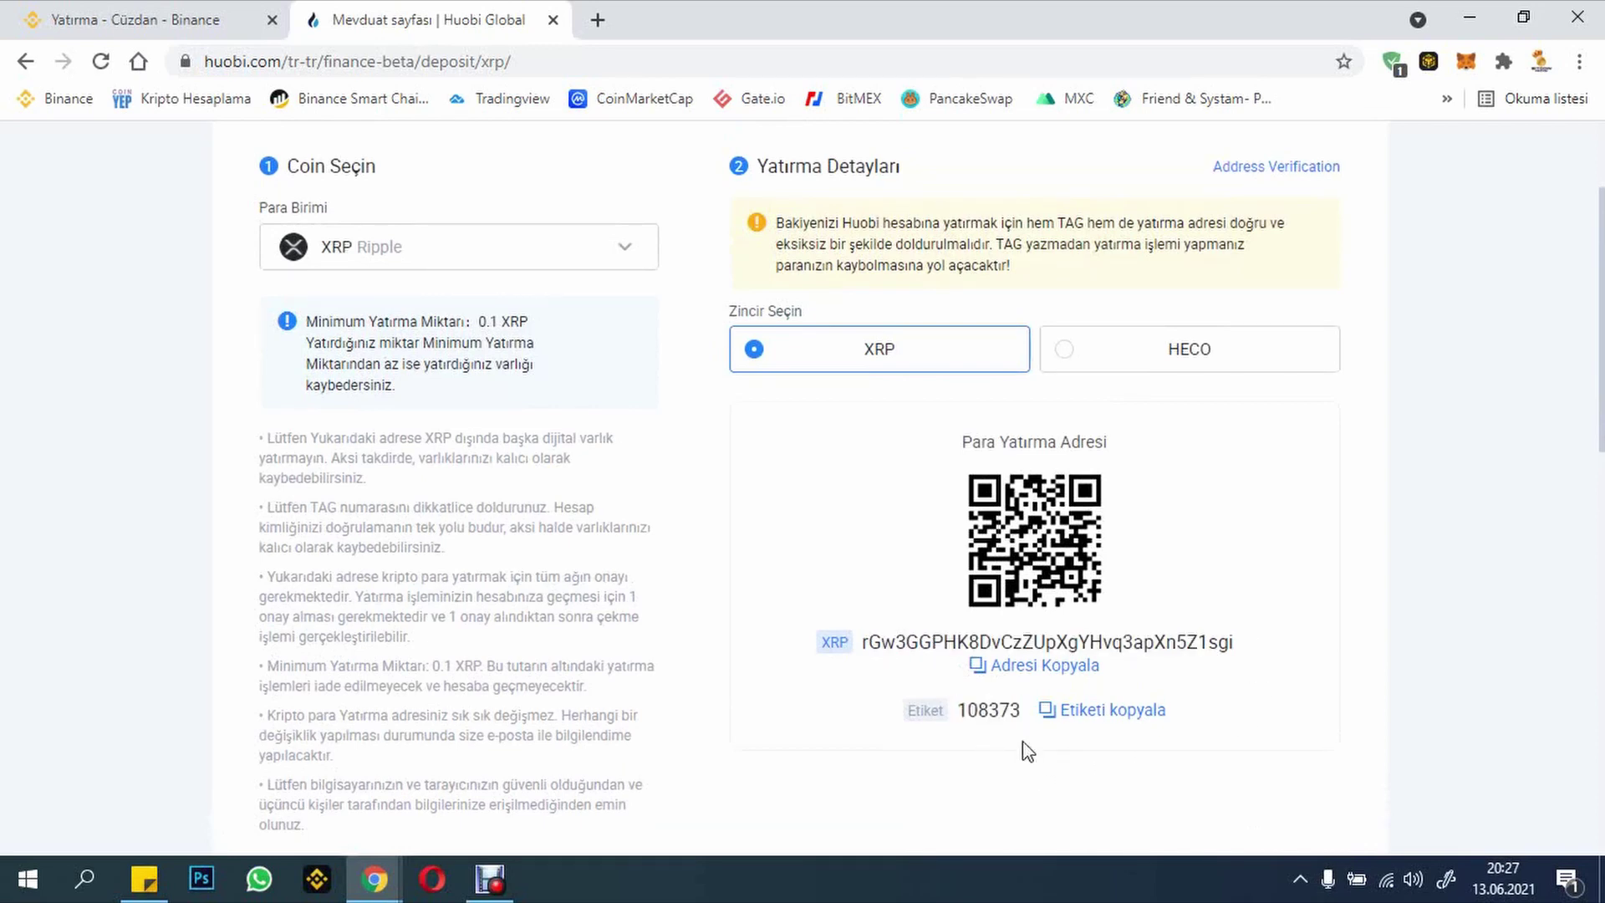
left_click(1021, 669)
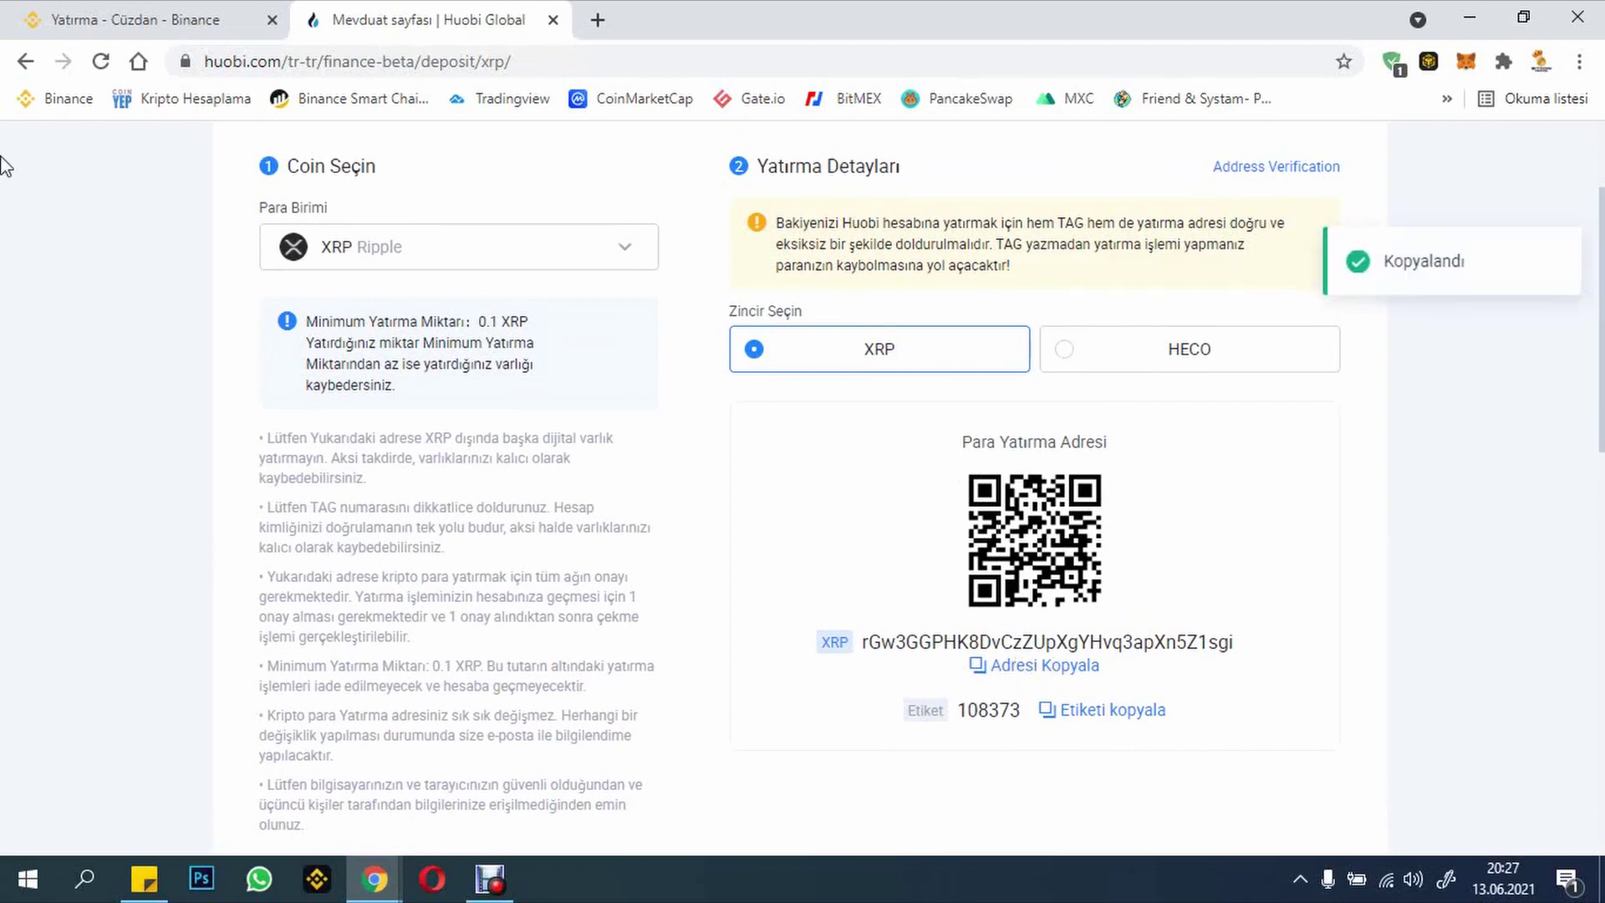
Step: Switch to Binance, search the main account for XRP and open the withdrawal form for XRP (Ripple)
left_click(153, 10)
scroll(535, 501, "up", 5)
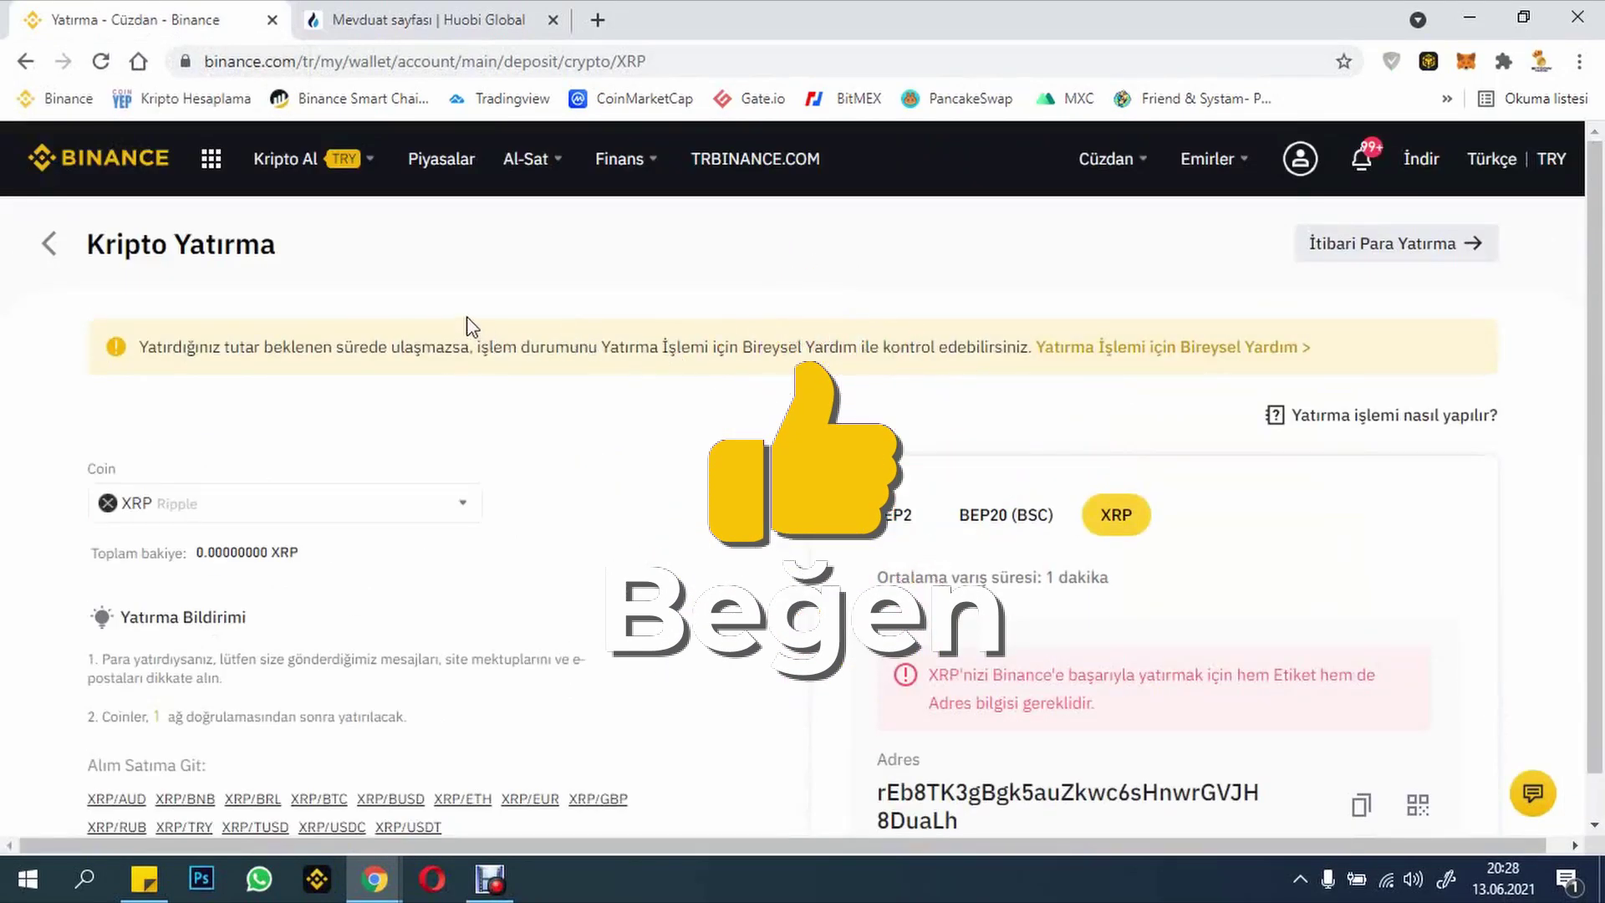
left_click(49, 243)
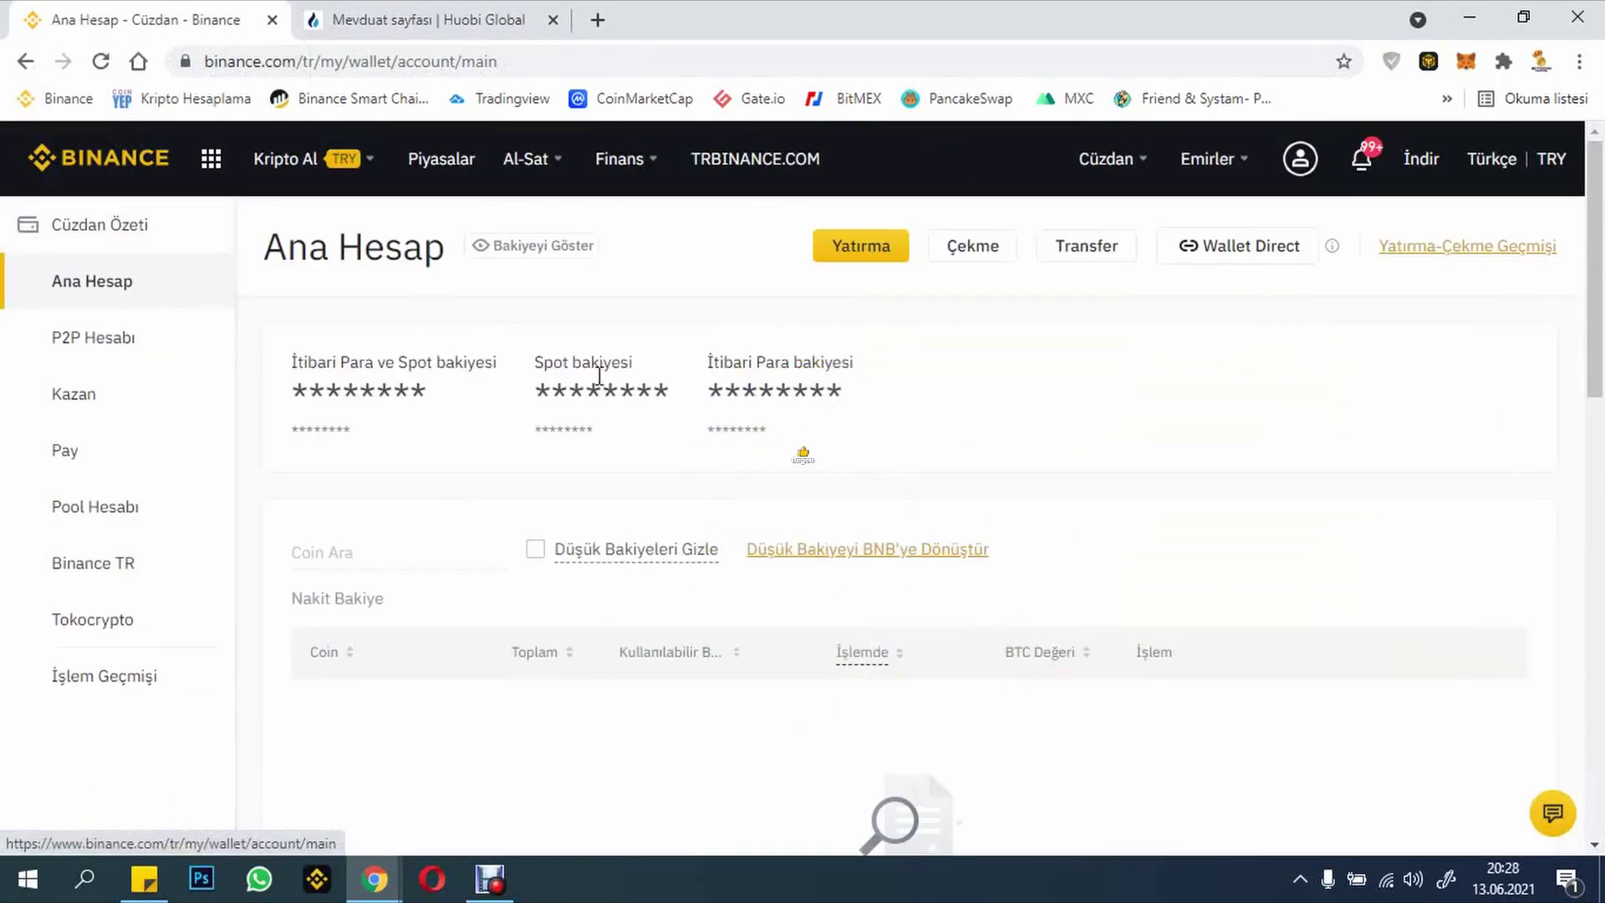
left_click(342, 554)
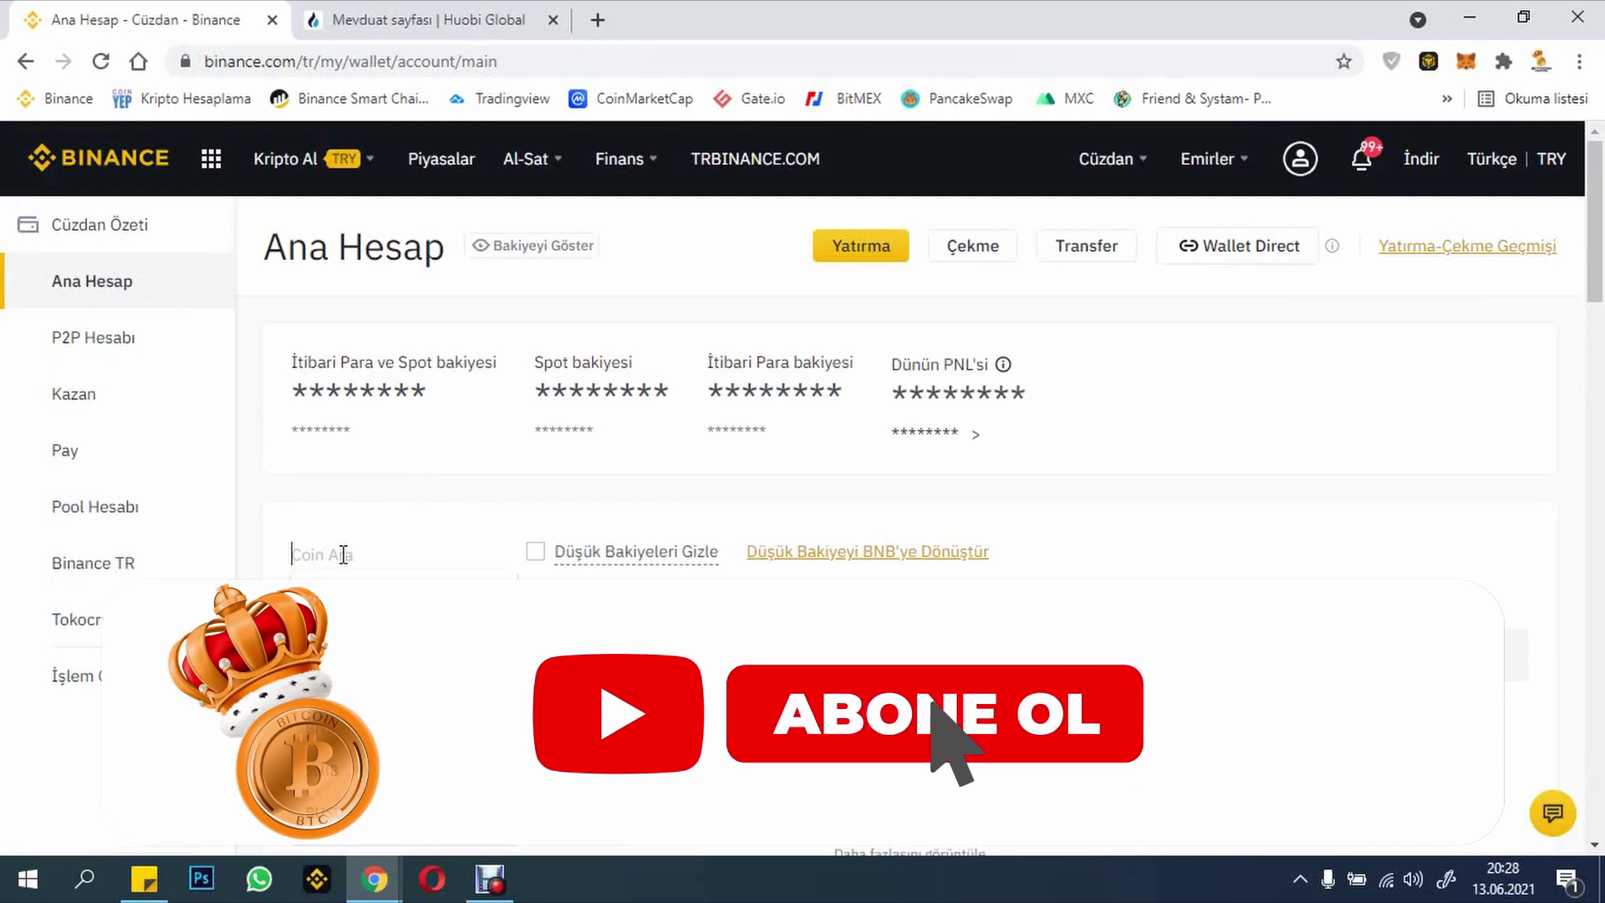
type("XRP")
scroll(351, 561, "down", 5)
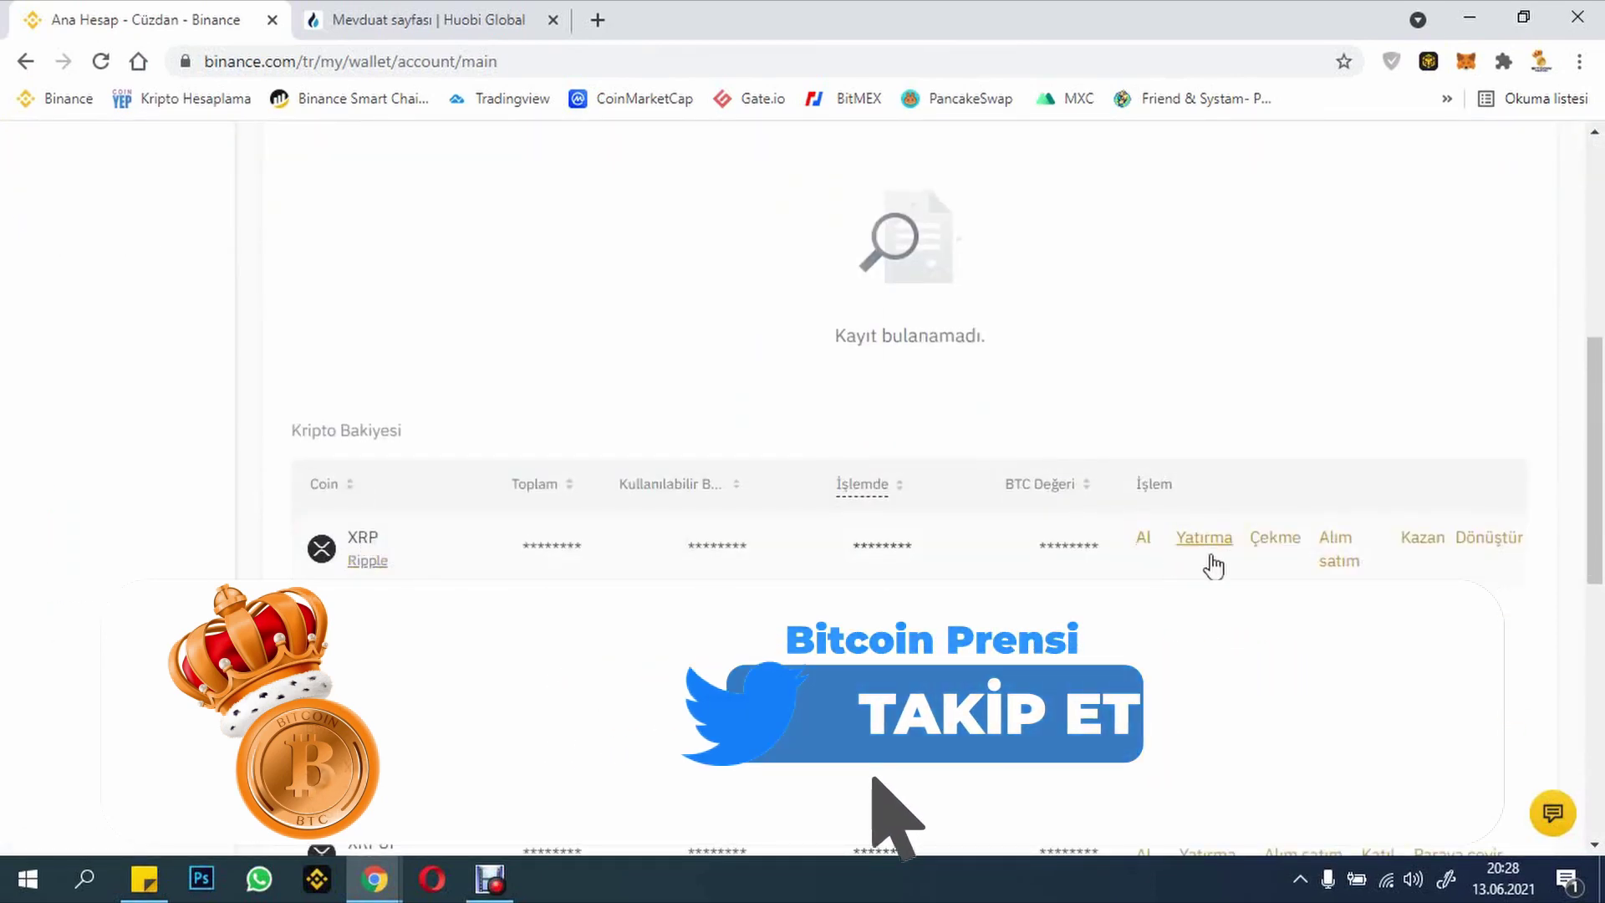
left_click(1275, 539)
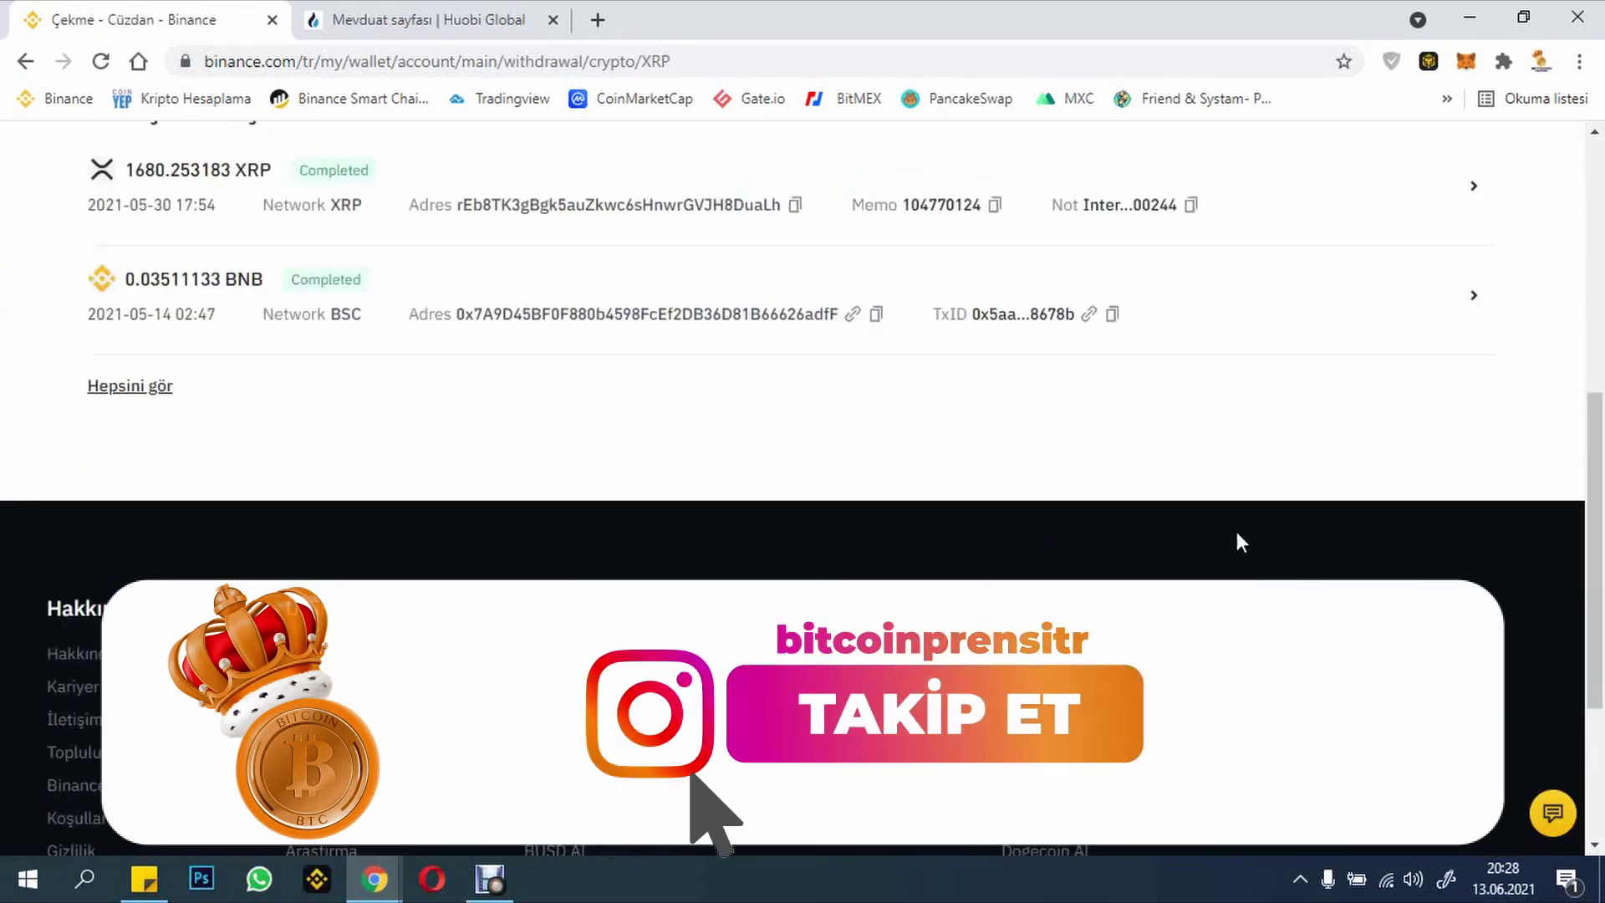
Step: Paste the copied Huobi deposit address into the address field of the XRP withdrawal form
scroll(742, 488, "up", 7)
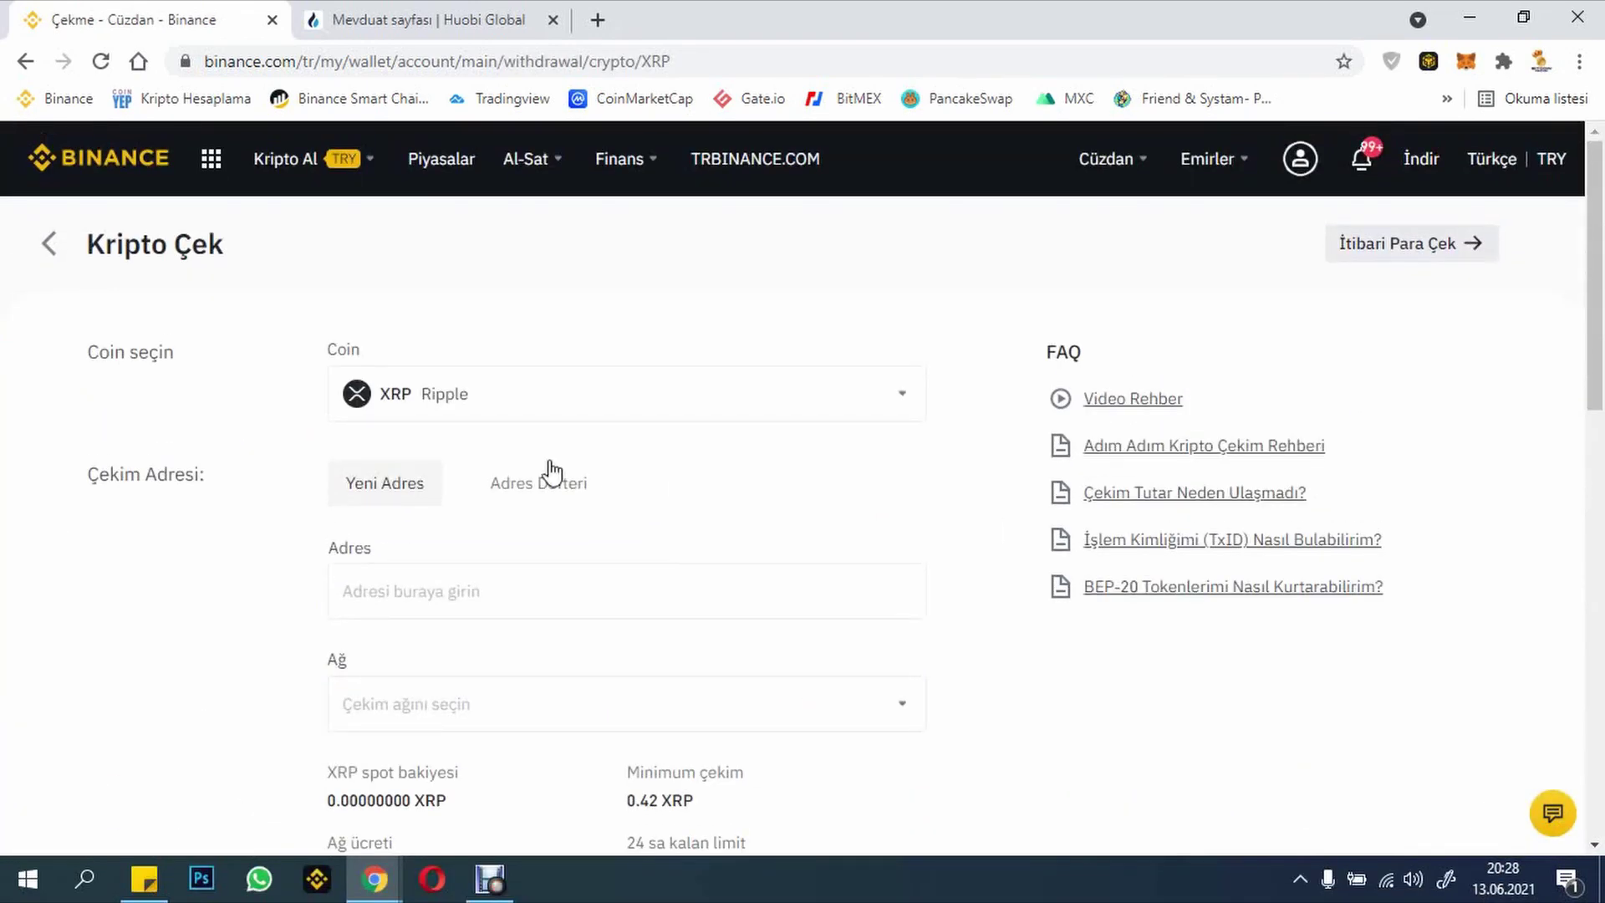
scroll(376, 435, "down", 2)
left_click(339, 391)
key("ctrl+Tab")
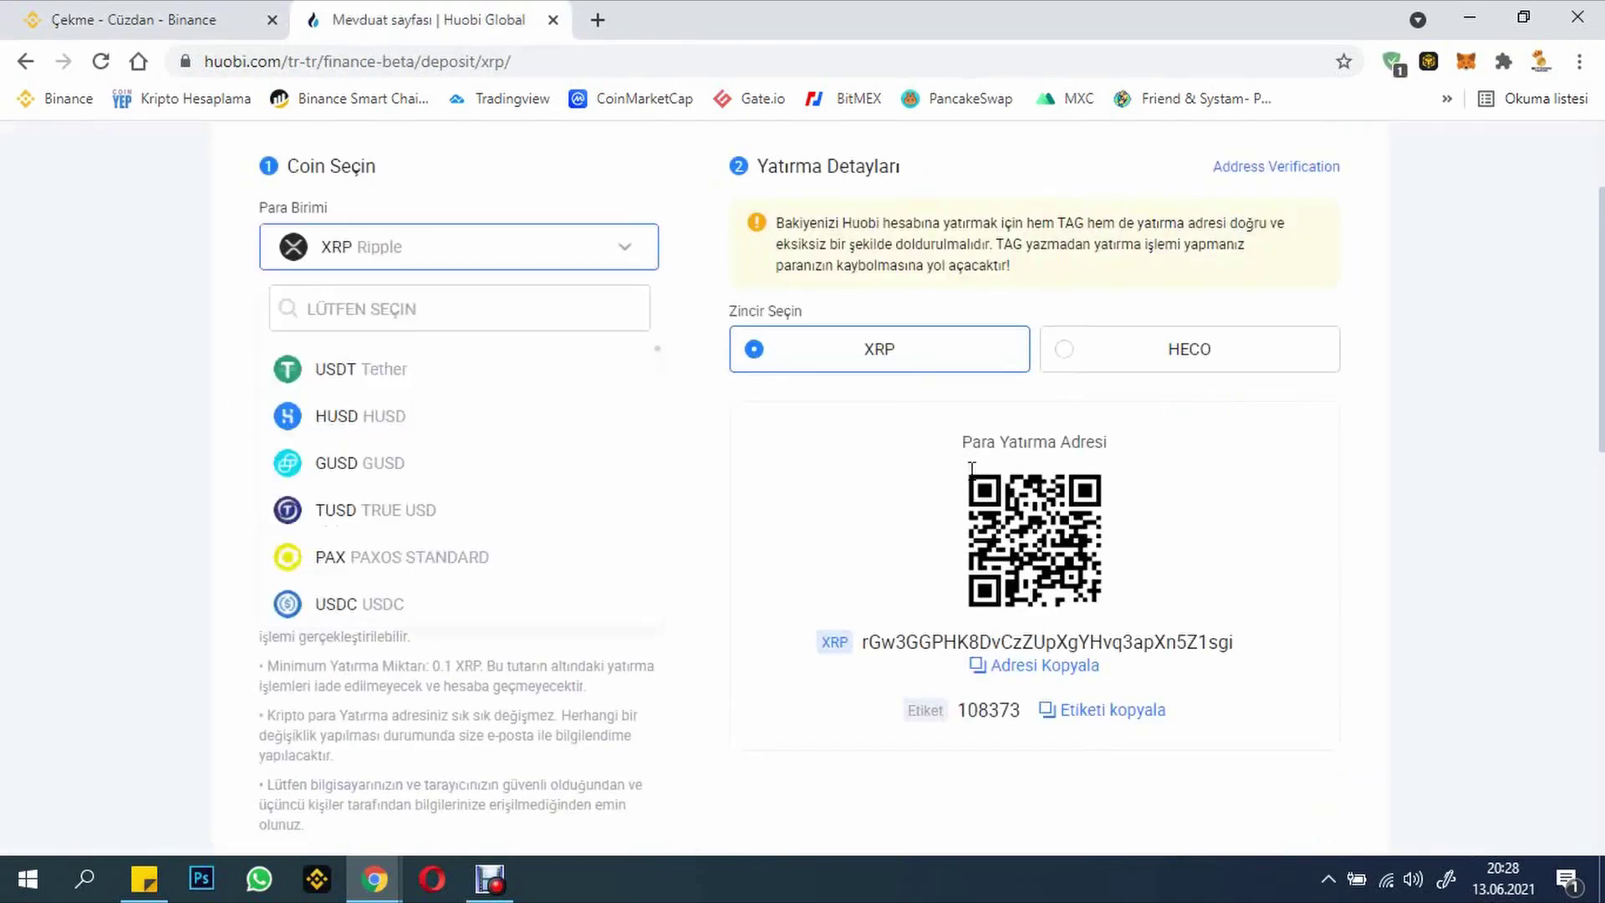
left_click(209, 21)
left_click(362, 387)
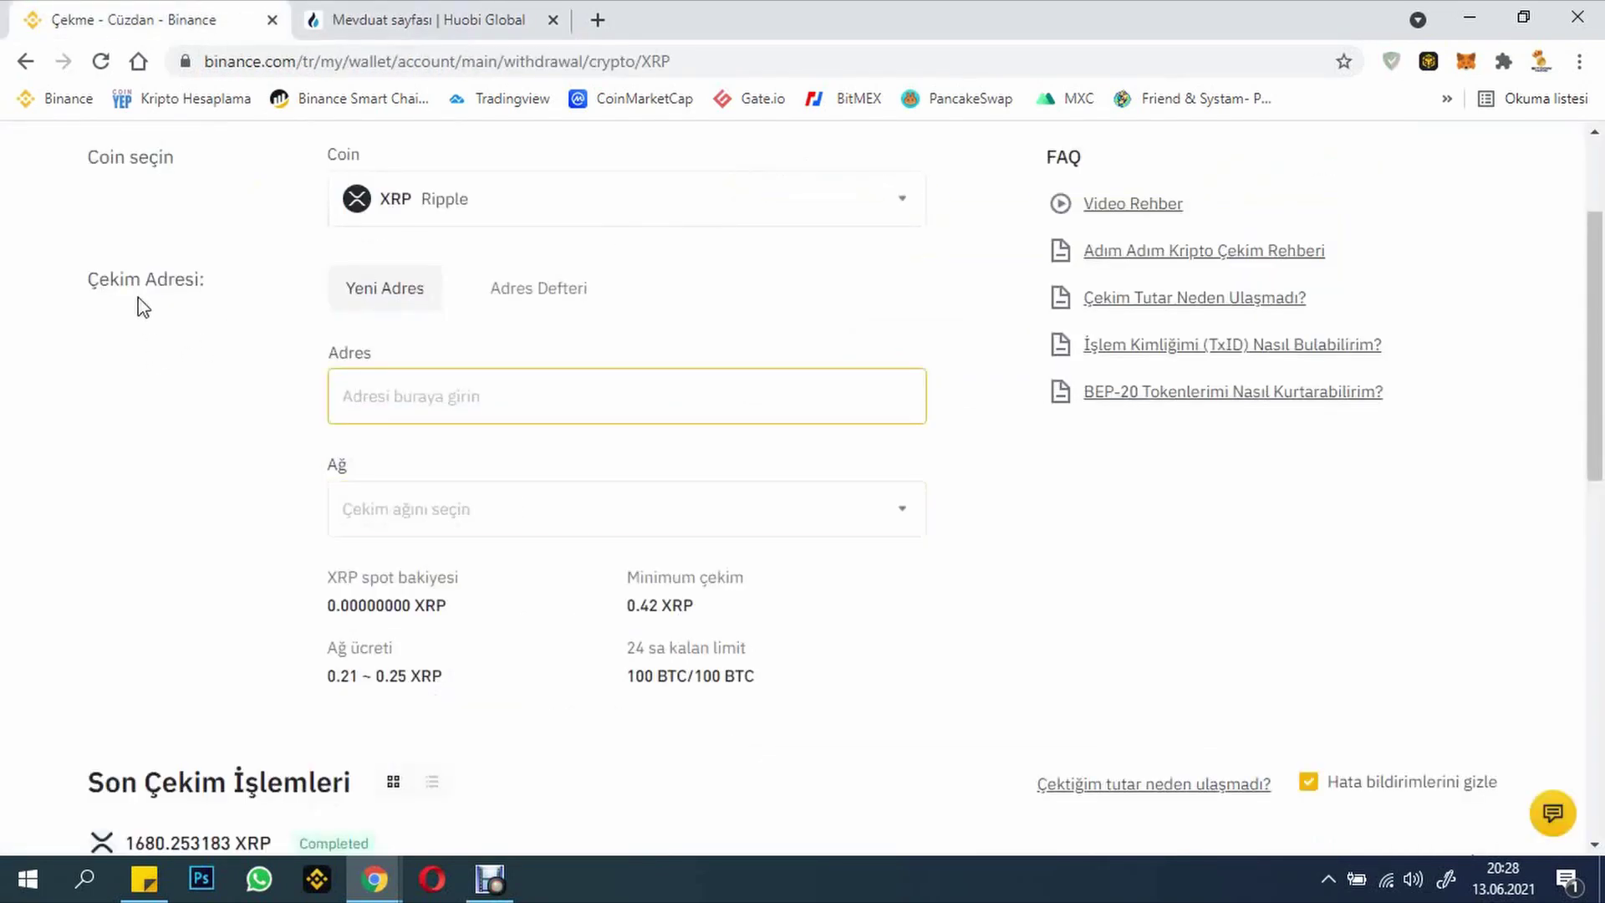
right_click(380, 409)
left_click(466, 584)
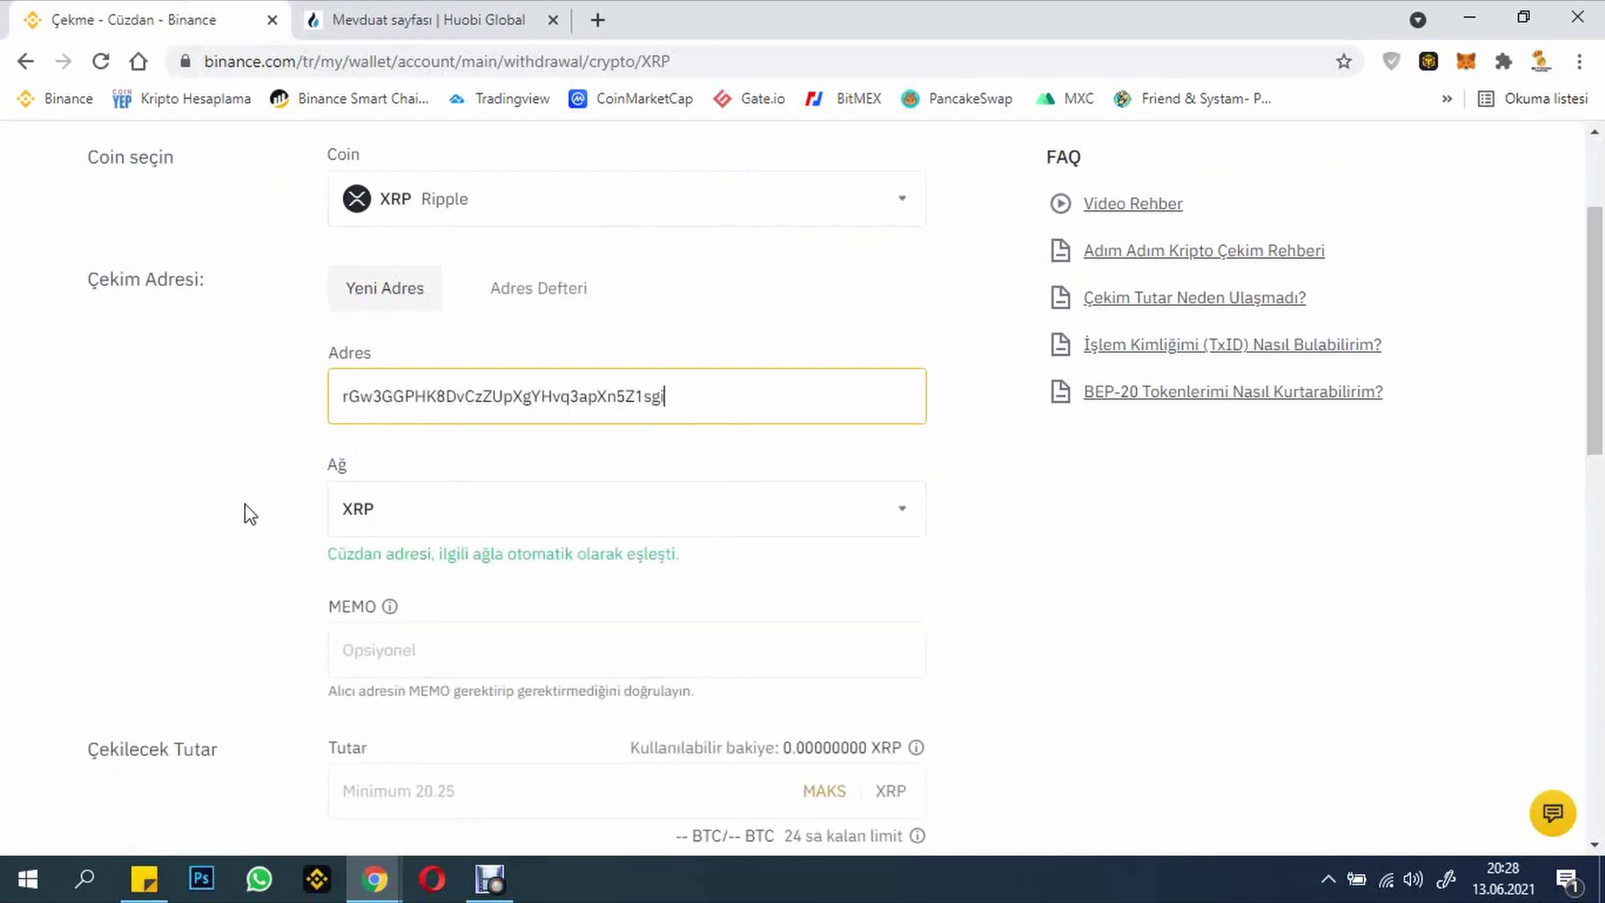
left_click(179, 415)
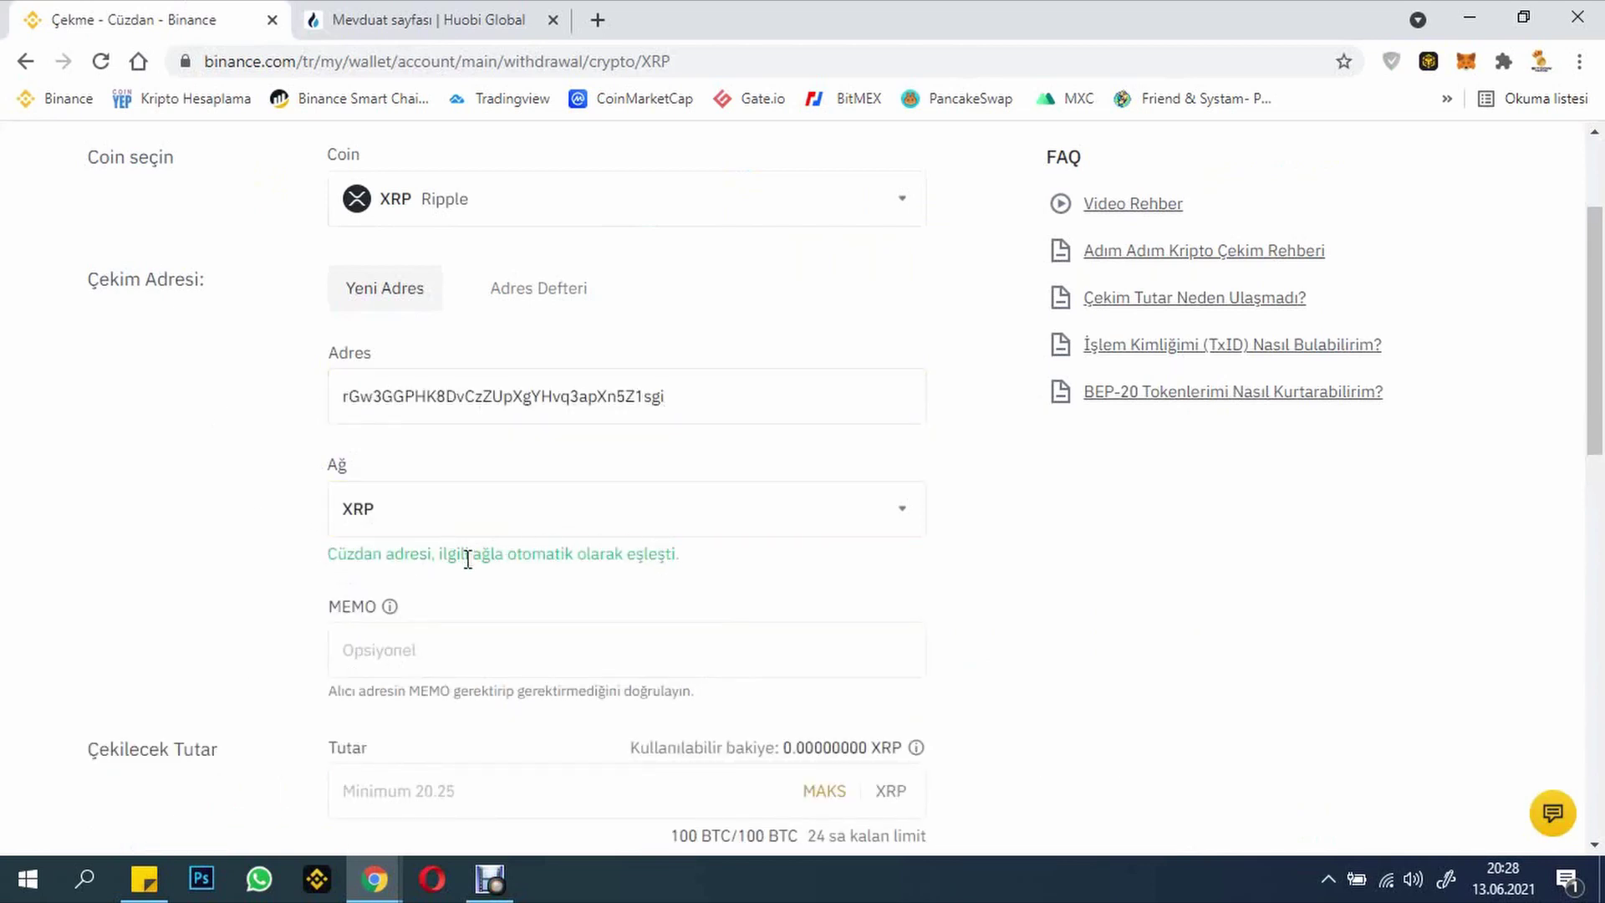
Step: Copy the XRP deposit tag from Huobi and paste it into the MEMO field of the Binance withdrawal form
key("ctrl+Tab")
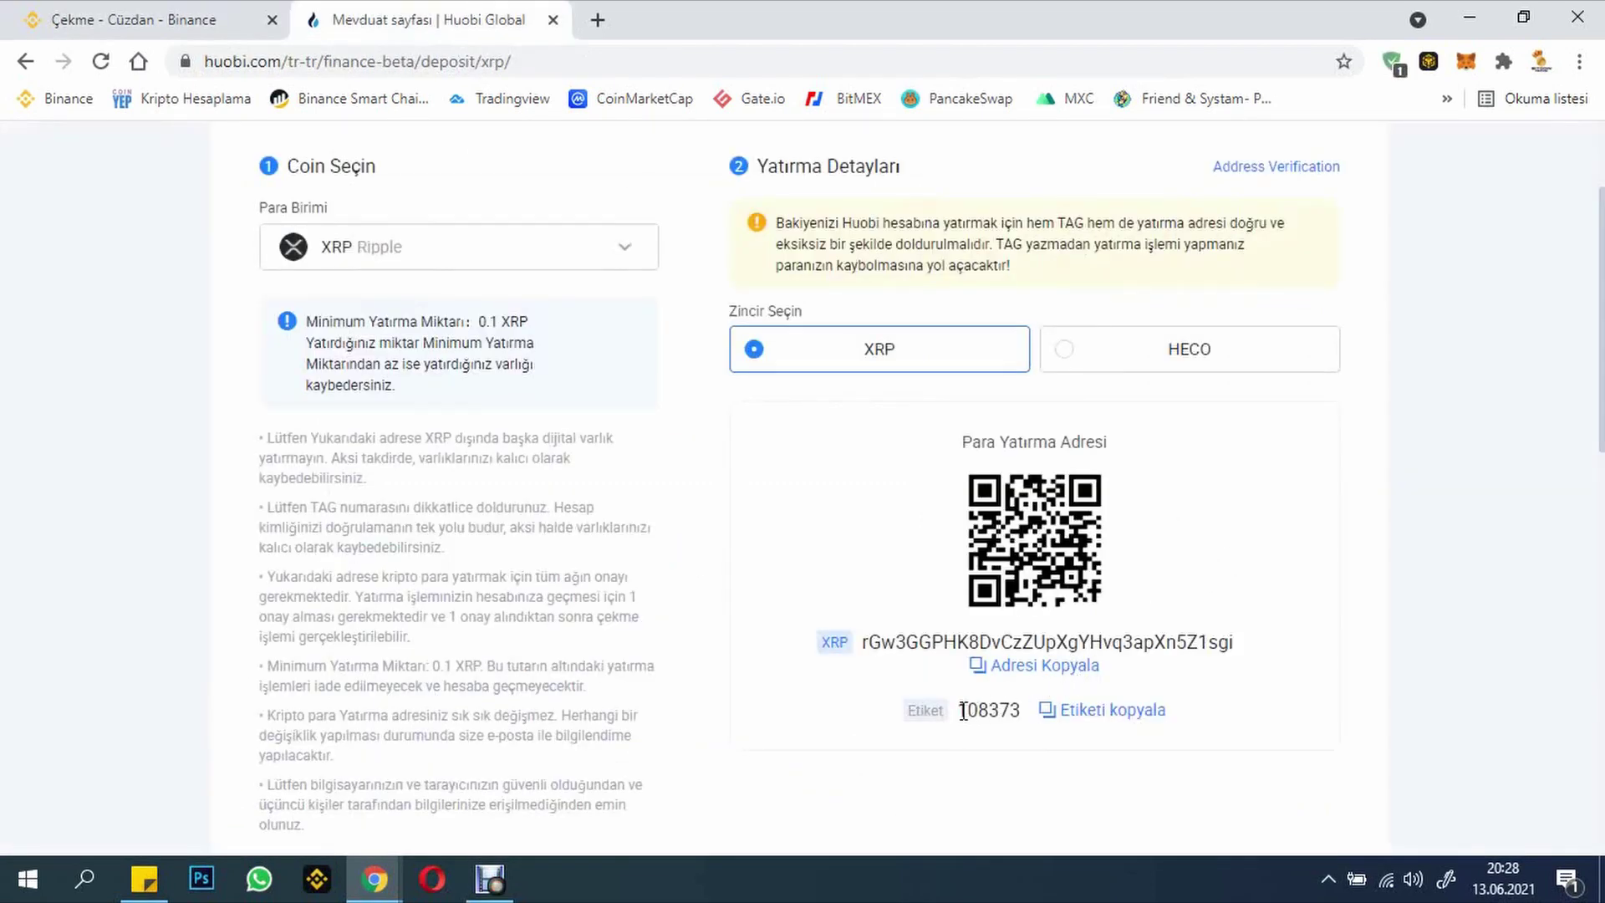
left_click(1049, 720)
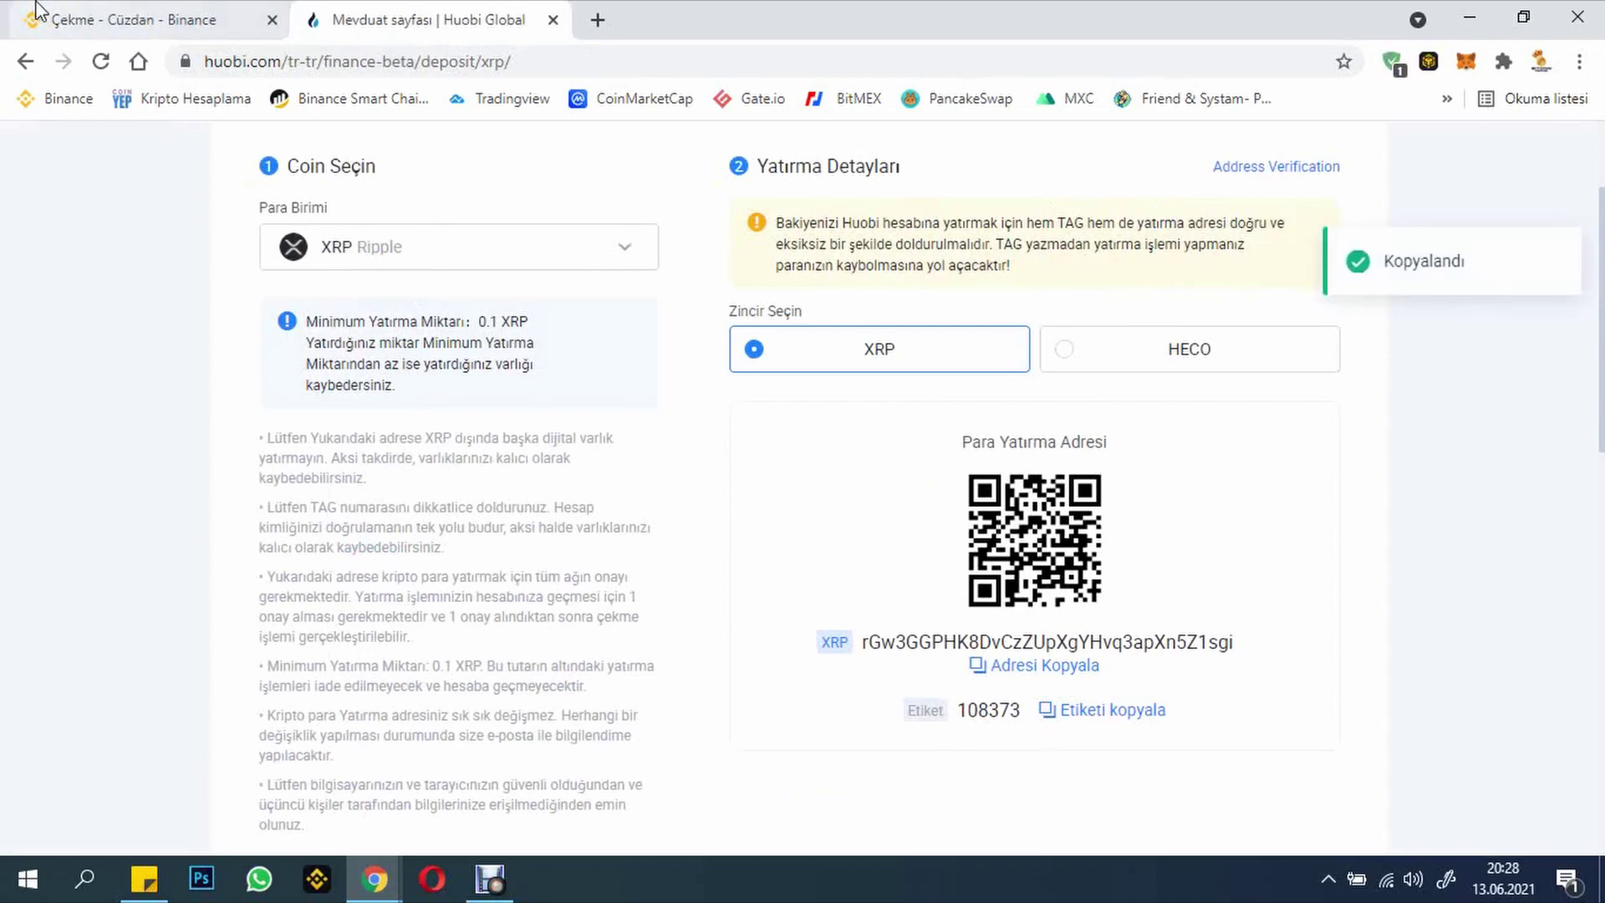
key("ctrl+Tab")
left_click(485, 669)
right_click(408, 649)
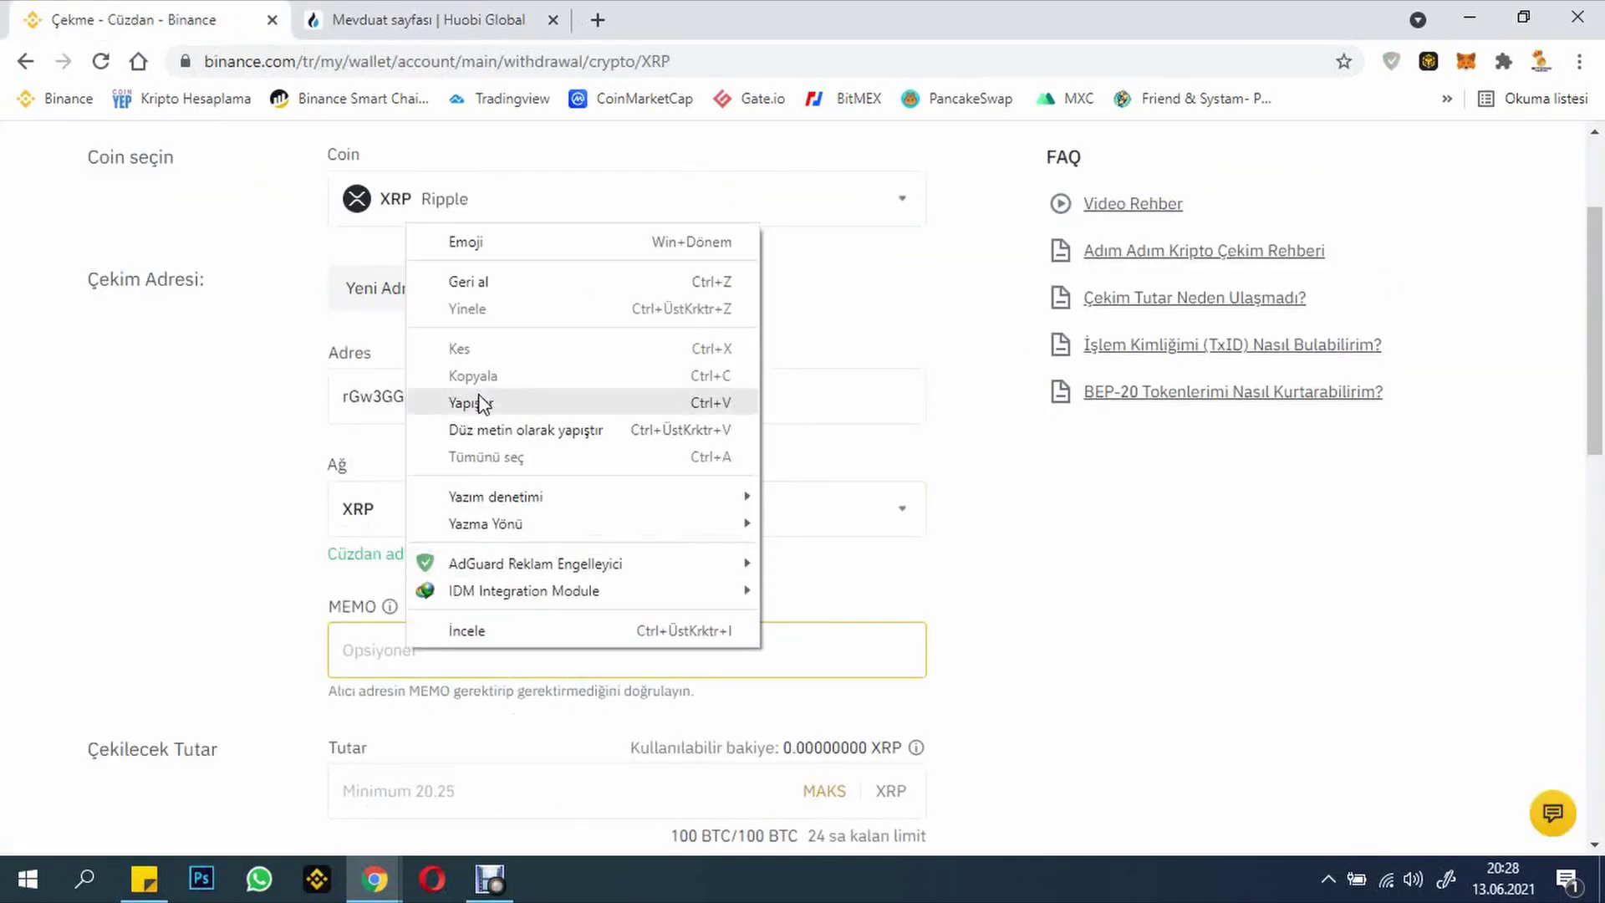
left_click(466, 401)
scroll(225, 527, "down", 2)
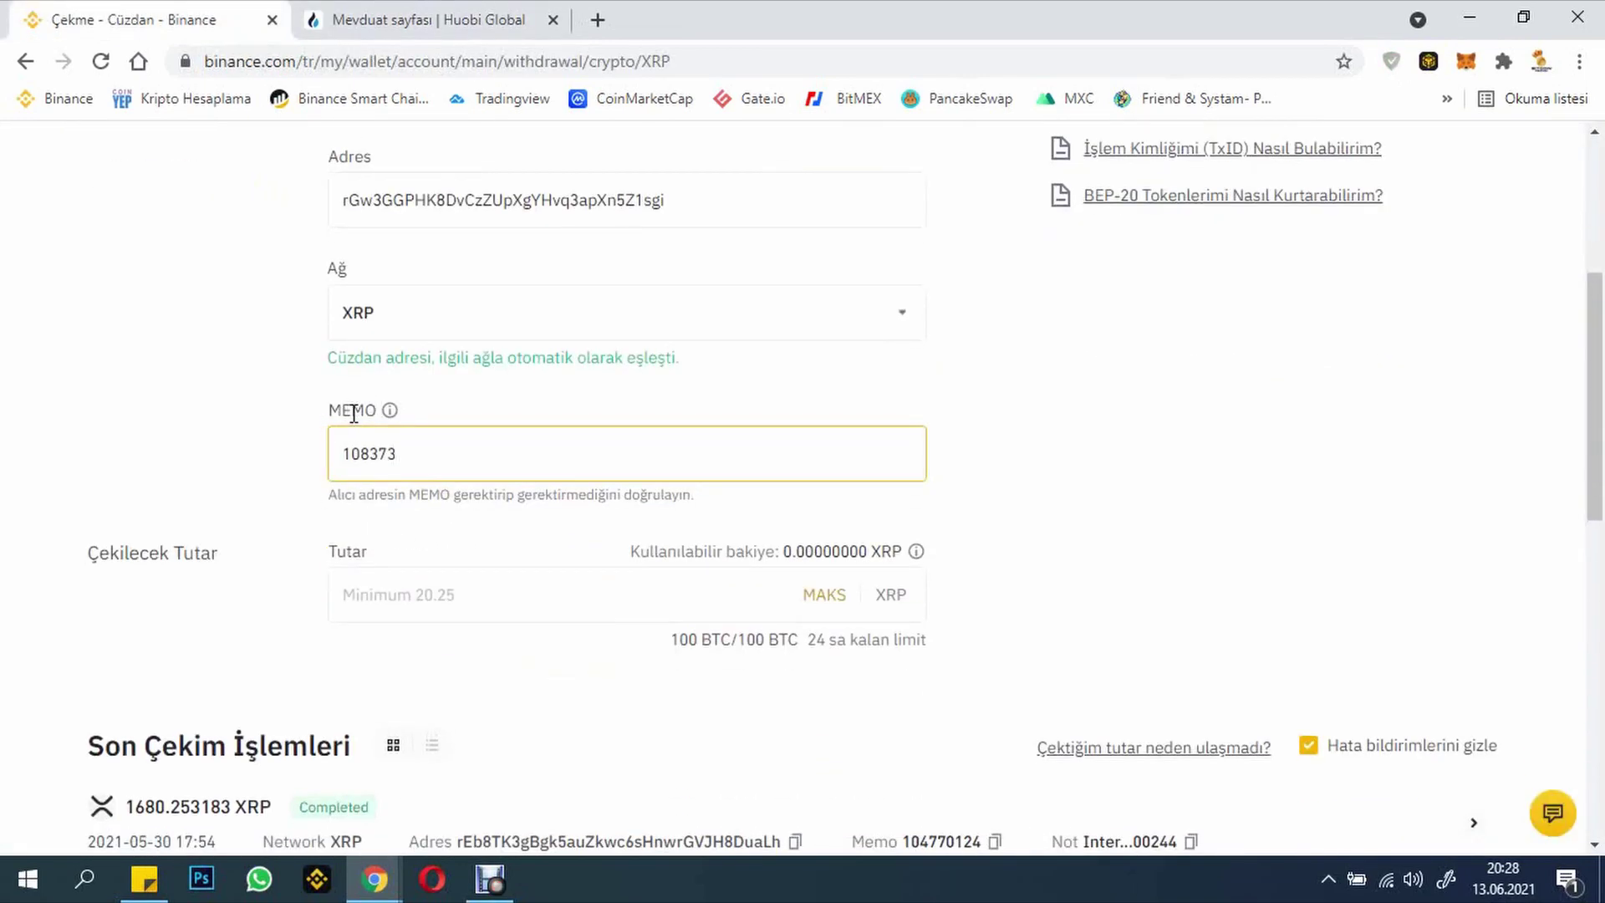
left_click(249, 401)
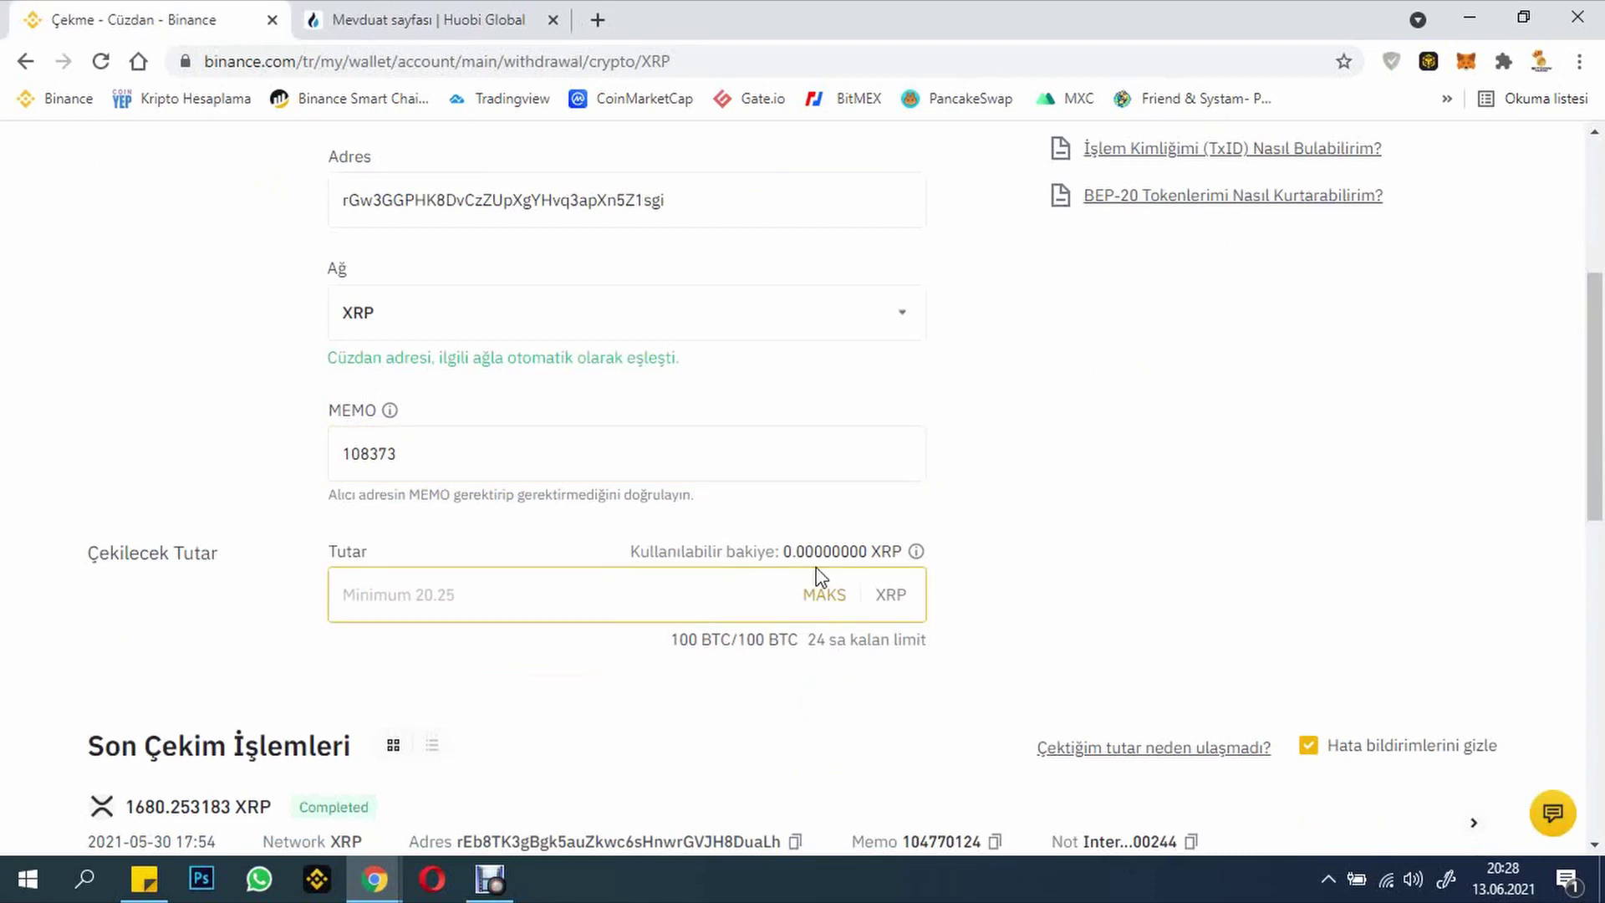
Step: Check the available XRP balance and try to set the withdrawal amount to the maximum
mouse_move(918, 553)
left_click_drag(792, 545, 848, 550)
left_click(1063, 566)
left_click(480, 590)
left_click(821, 606)
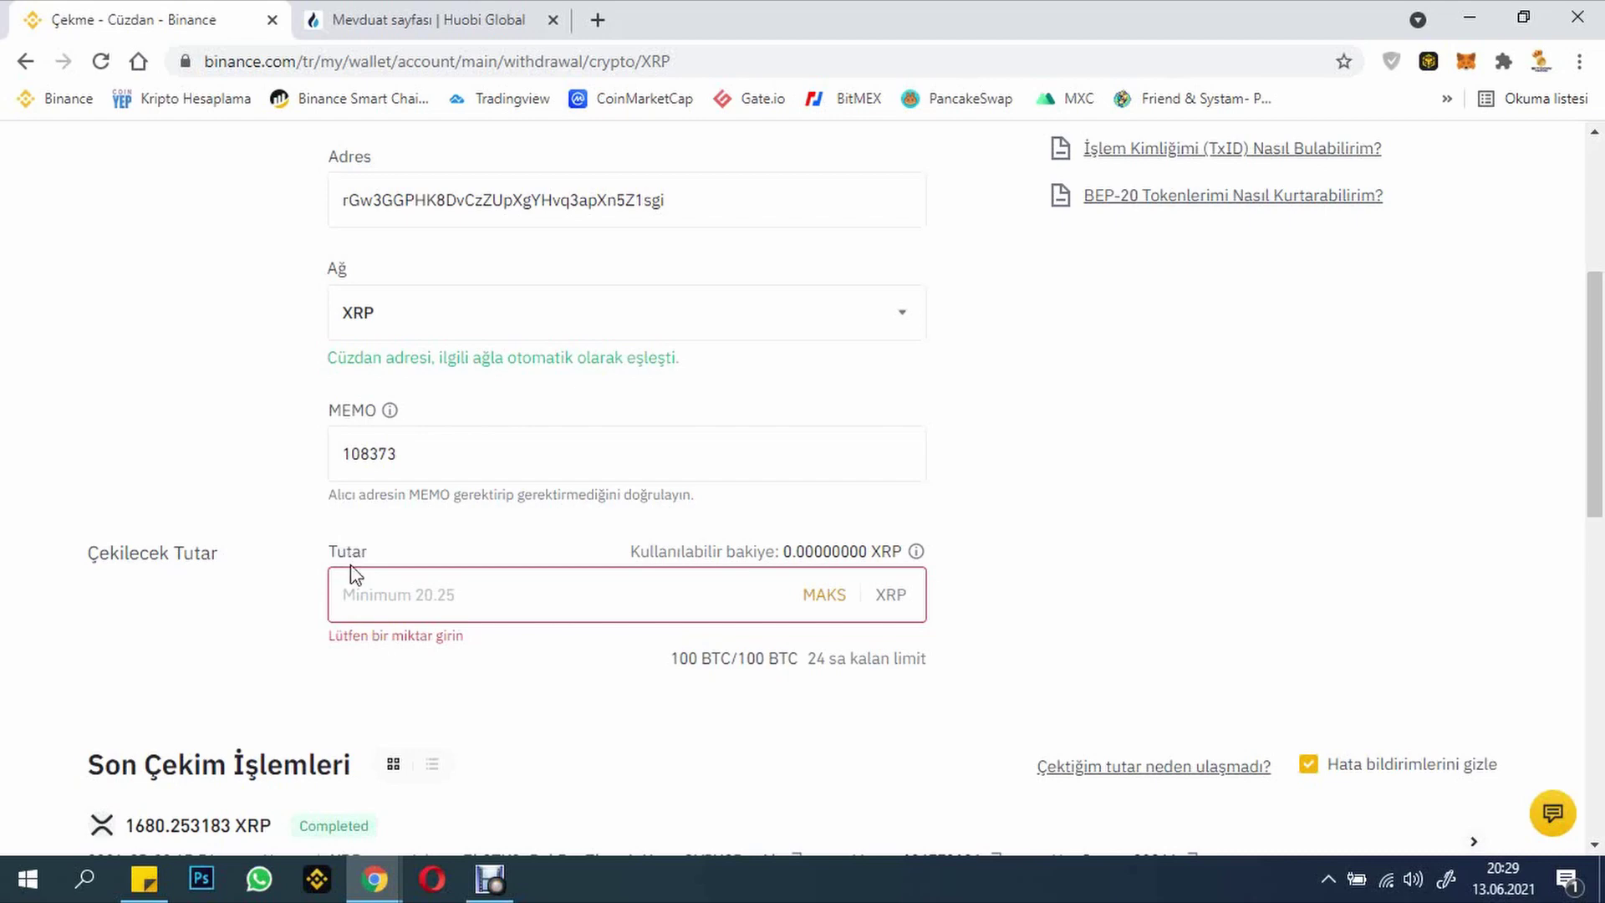
Step: Switch to Huobi and return from the XRP deposit page to the exchange account's asset overview
left_click(378, 12)
left_click(492, 255)
scroll(223, 398, "up", 3)
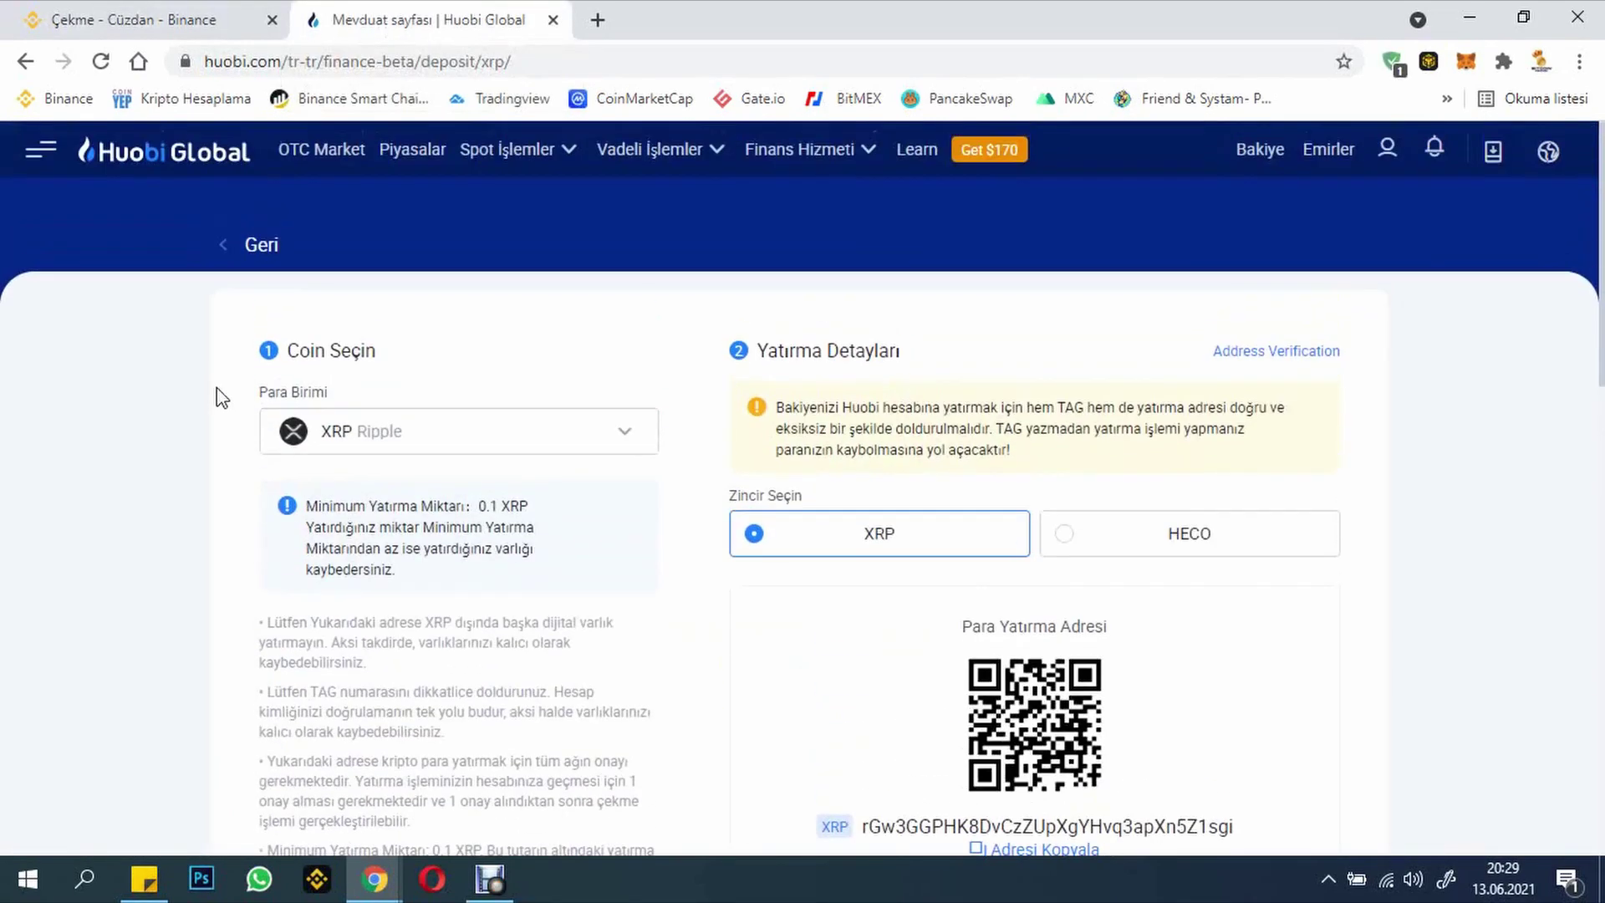
left_click(228, 253)
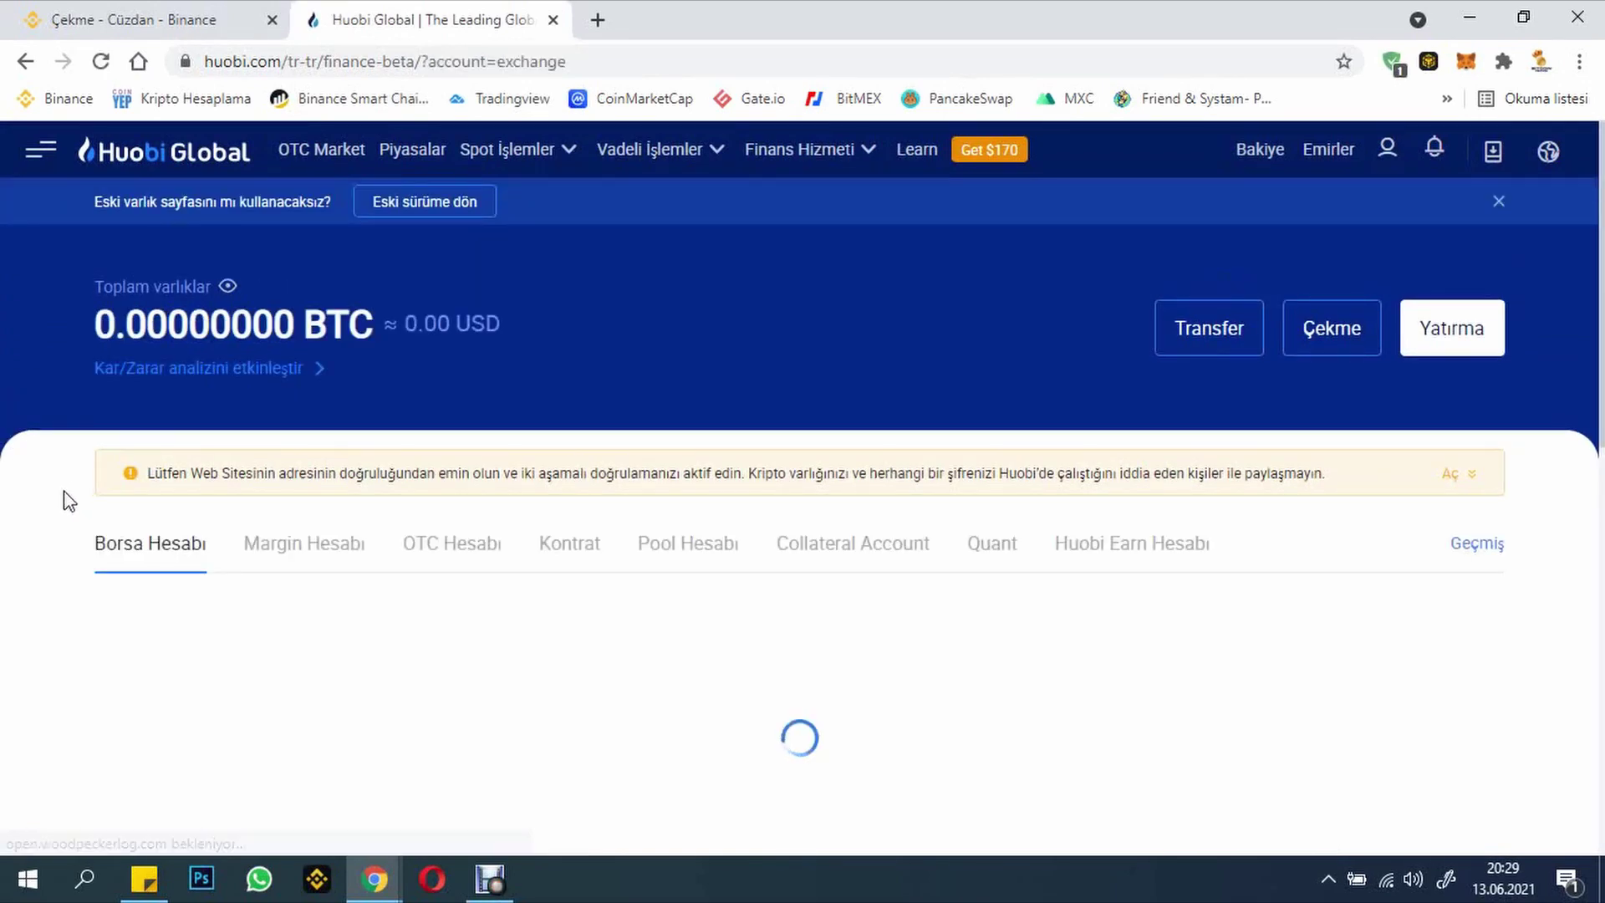
Step: Search the exchange account's assets for XRP and open the withdrawal form for XRP (Ripple)
scroll(58, 497, "down", 2)
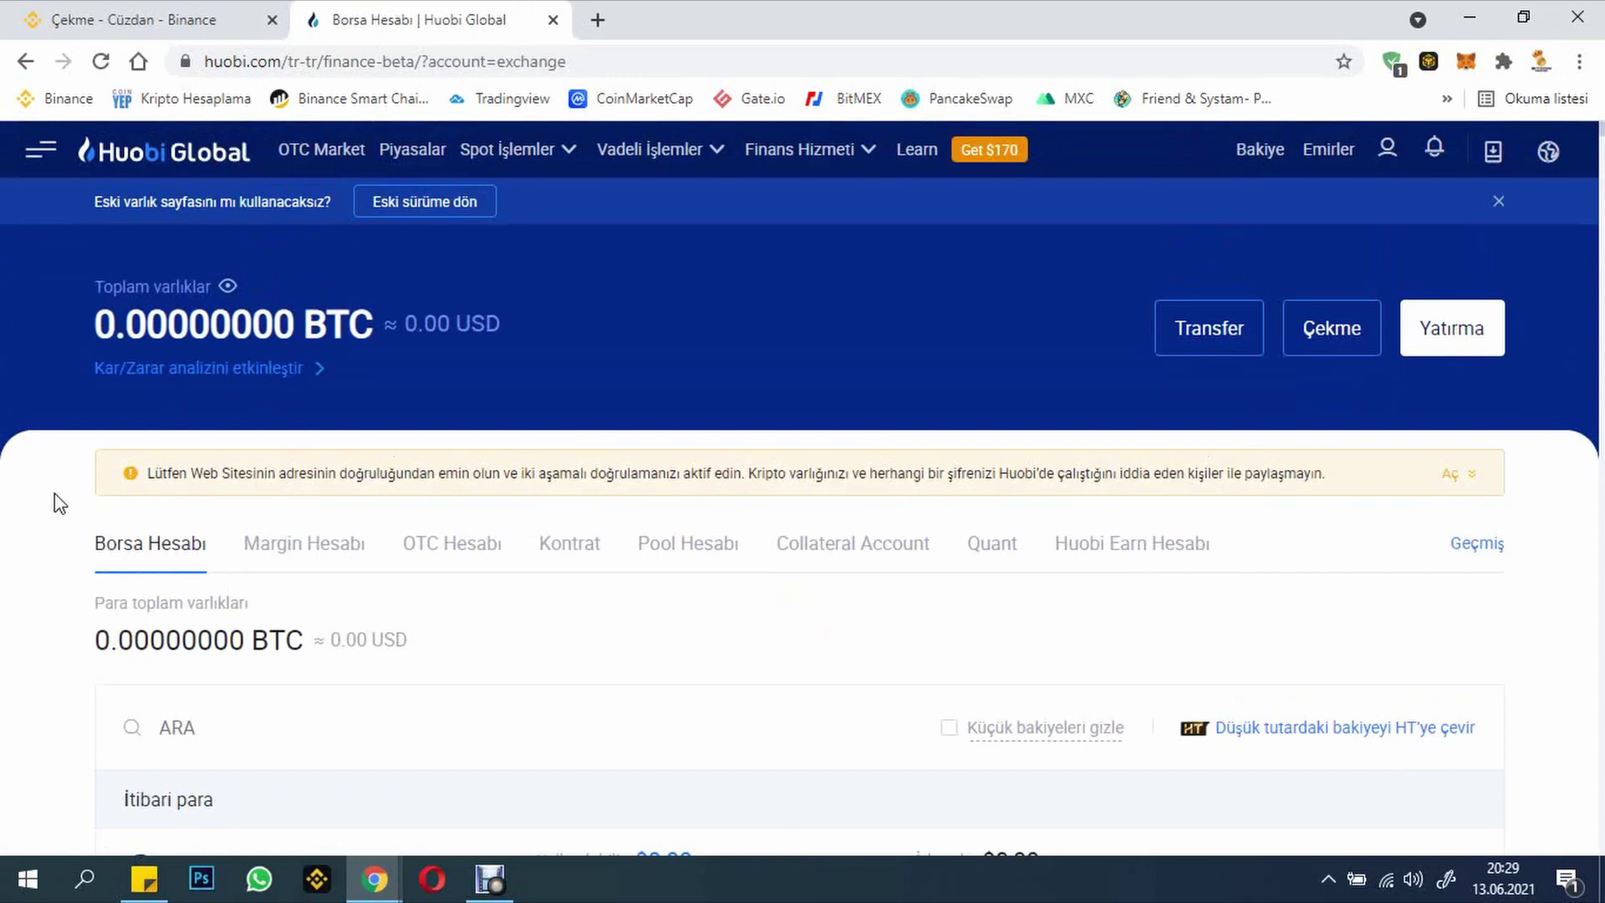
scroll(60, 502, "down", 2)
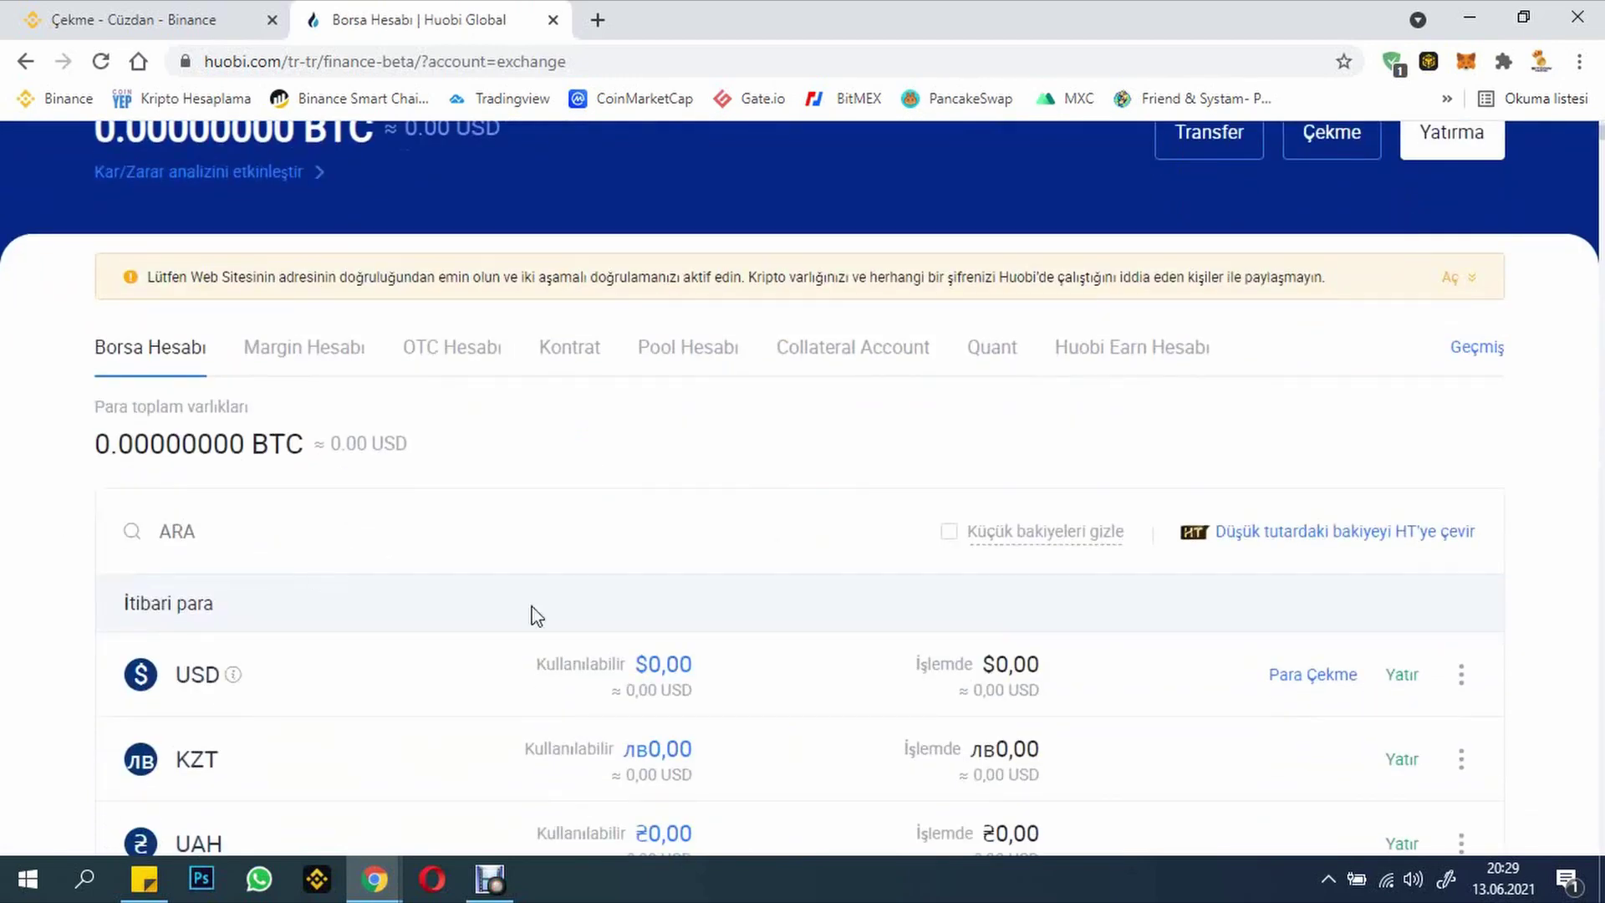
scroll(537, 616, "down", 2)
scroll(192, 365, "up", 2)
type("XRP")
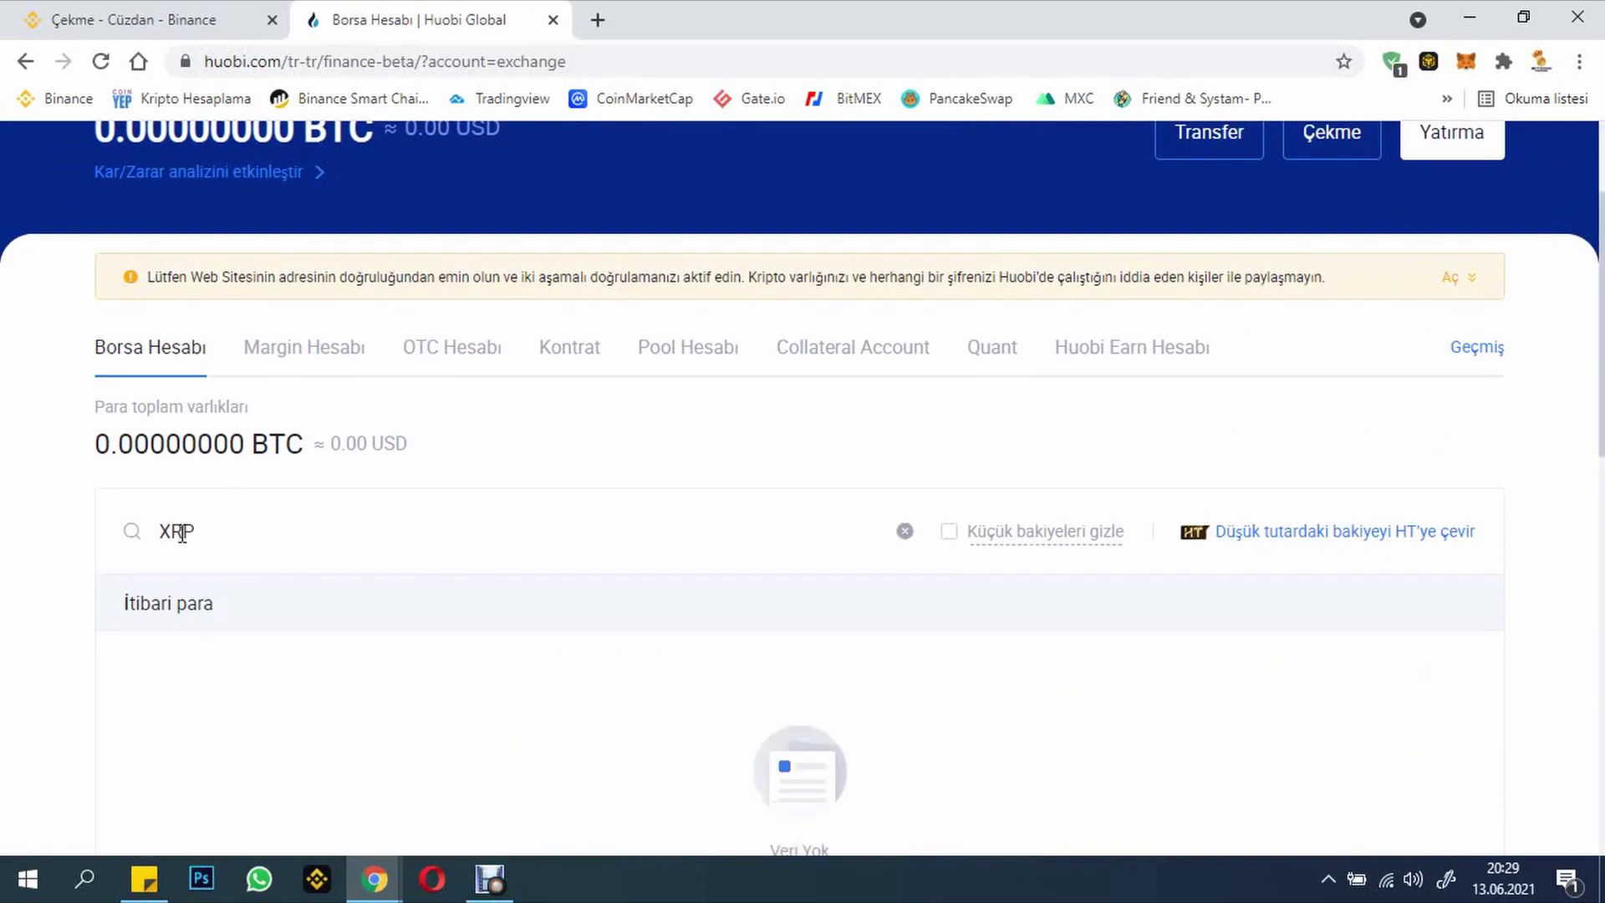
scroll(61, 534, "down", 2)
scroll(42, 535, "down", 4)
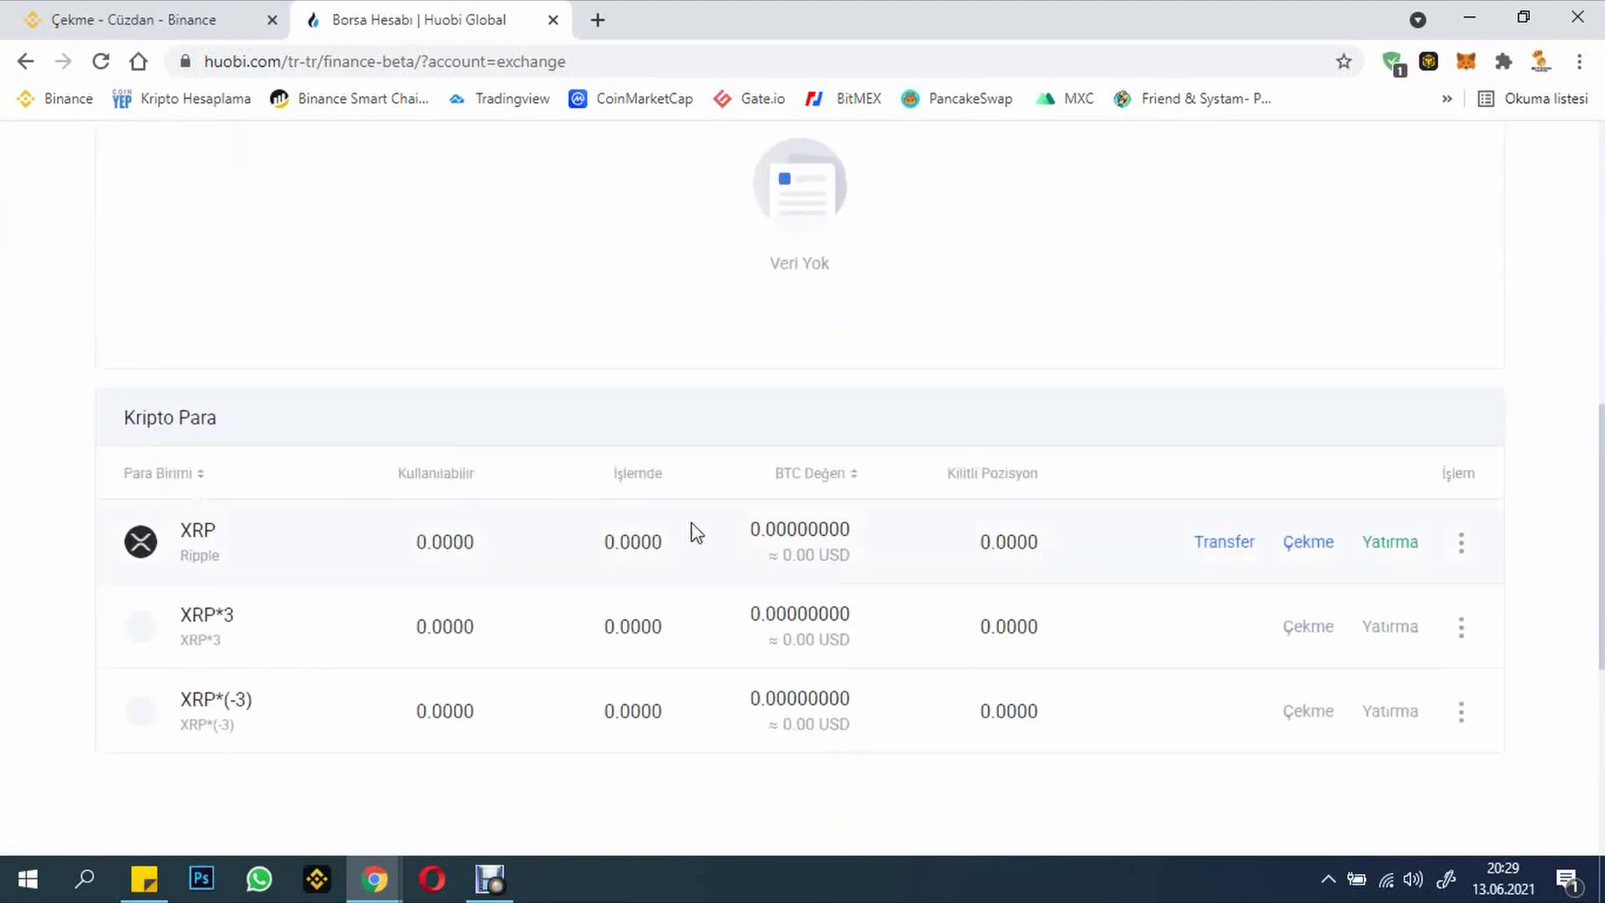
left_click(1297, 552)
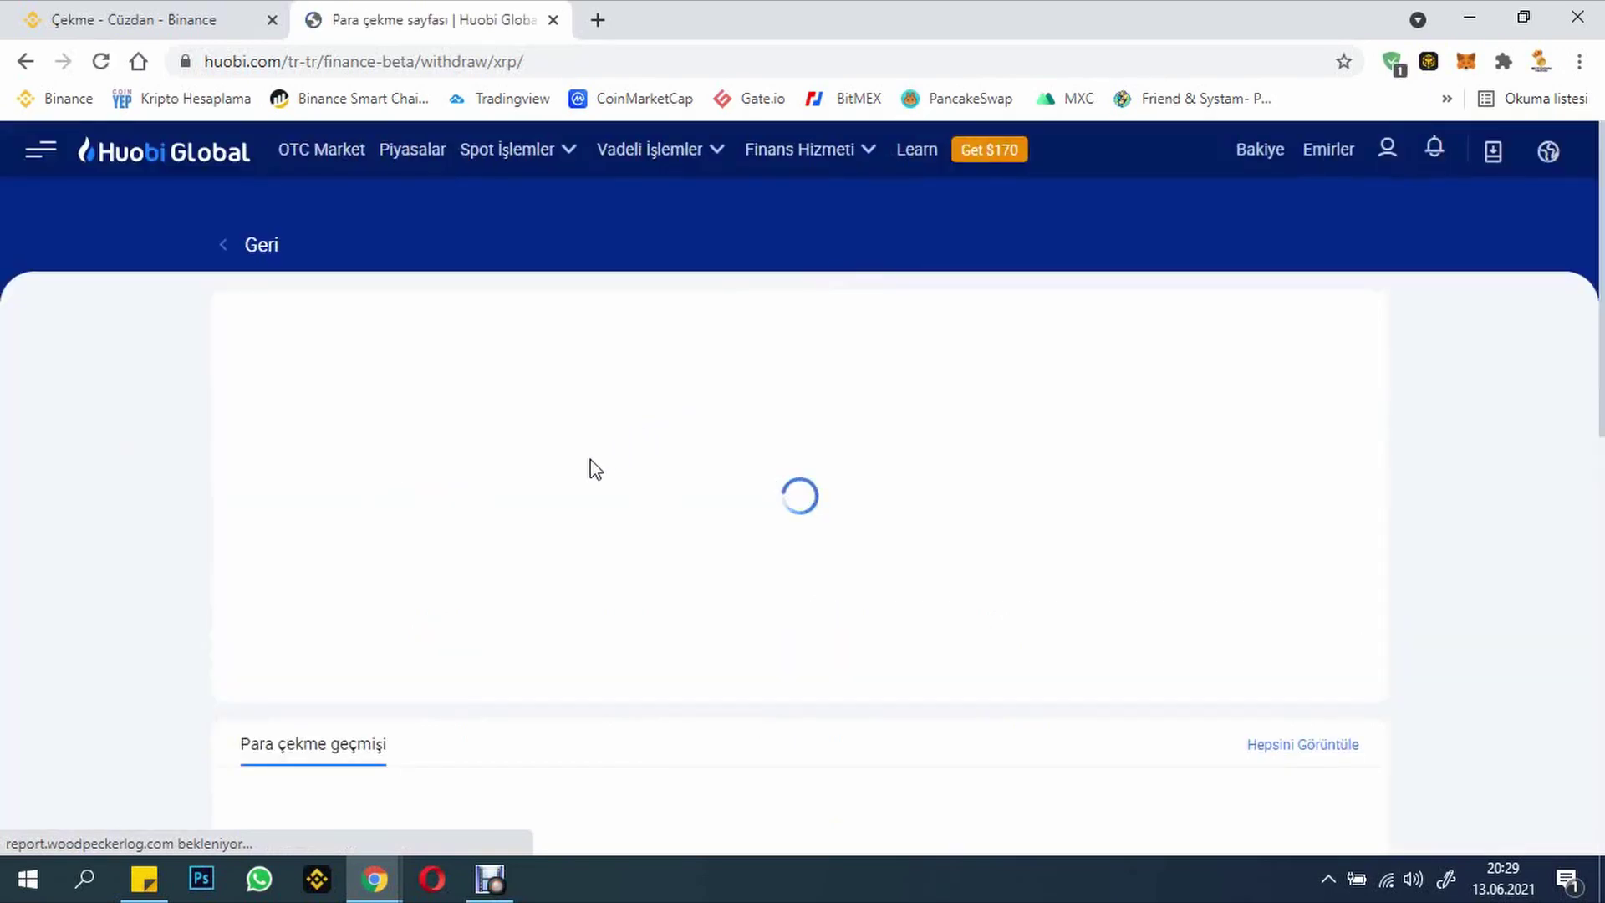
Step: Accept all three withdrawal risk statements and the withdrawal risk warnings agreement, then confirm the notice
scroll(592, 467, "down", 2)
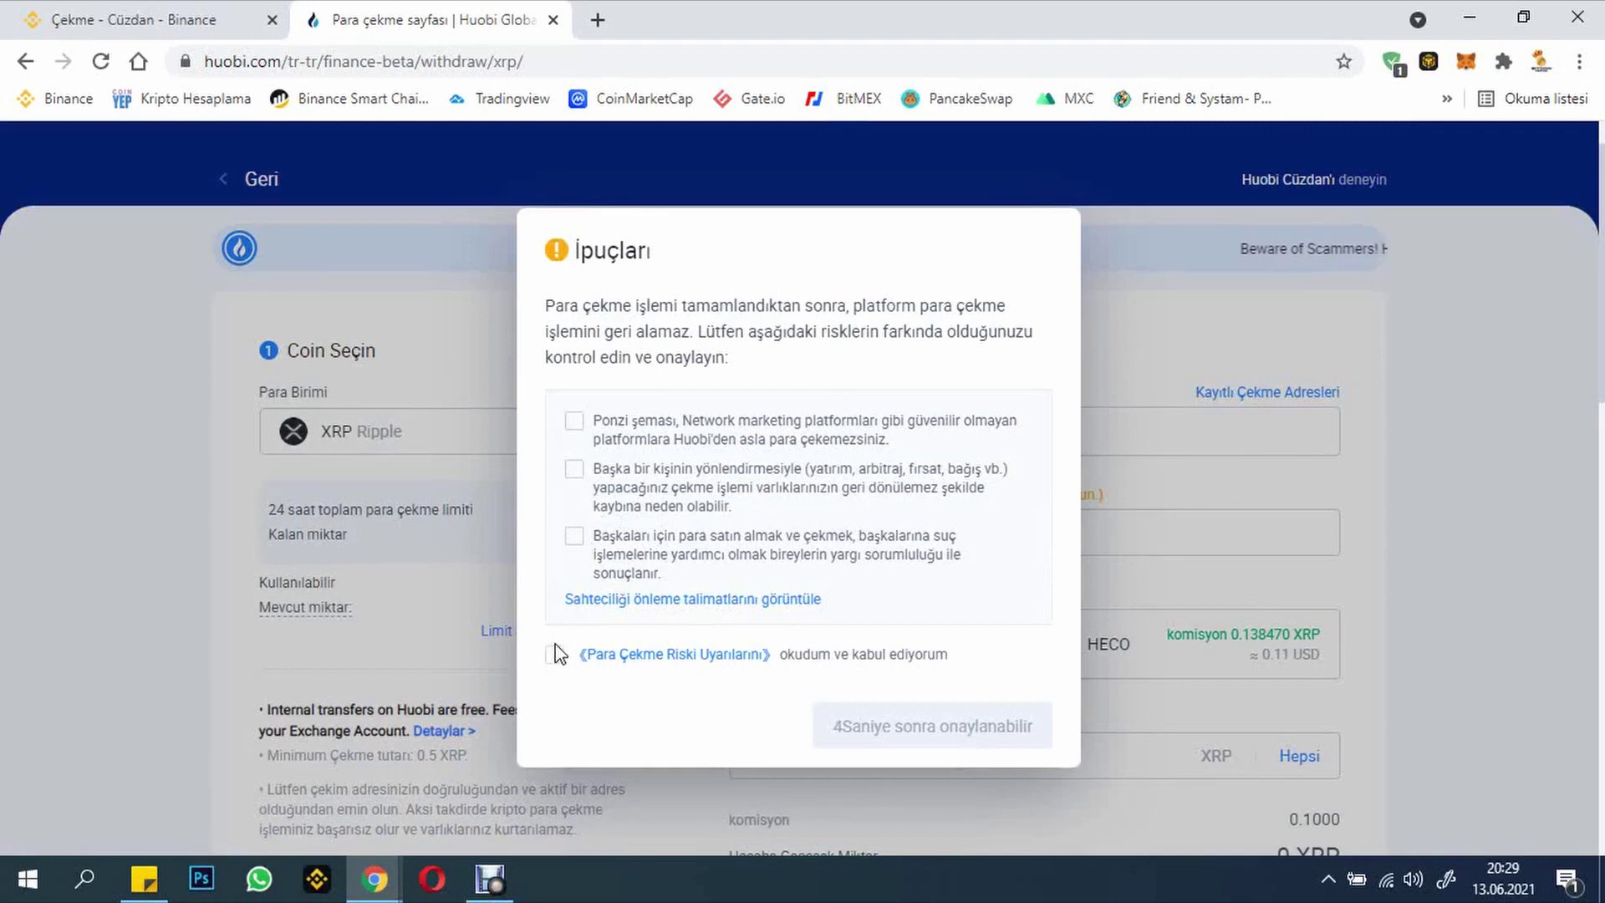
left_click(575, 421)
left_click(575, 468)
left_click(574, 538)
left_click(555, 654)
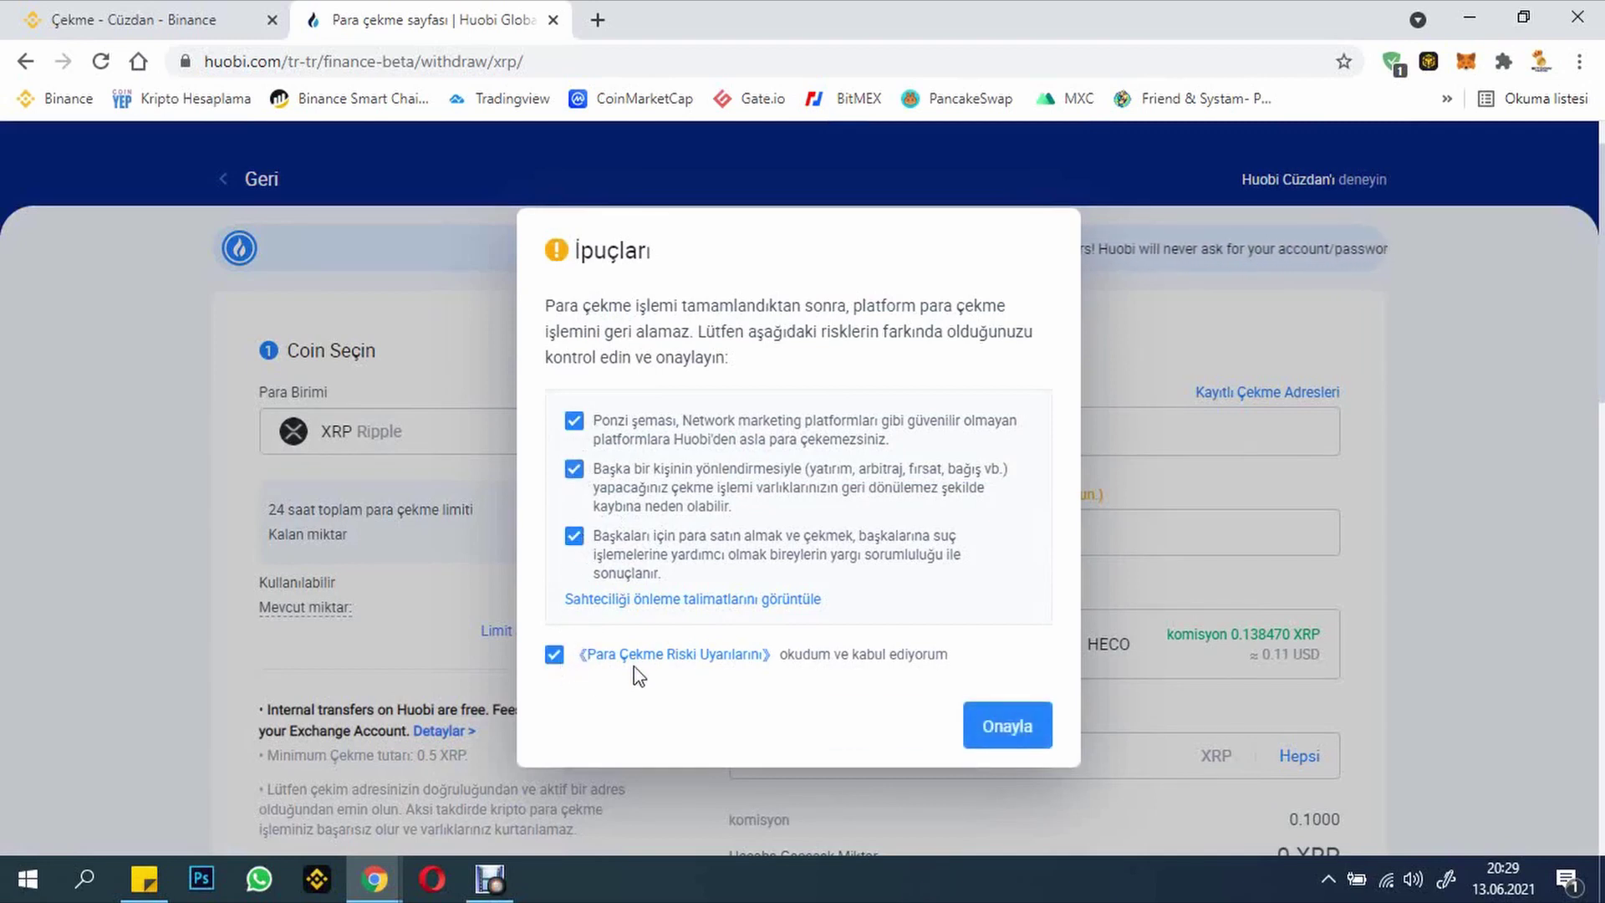
left_click(1011, 726)
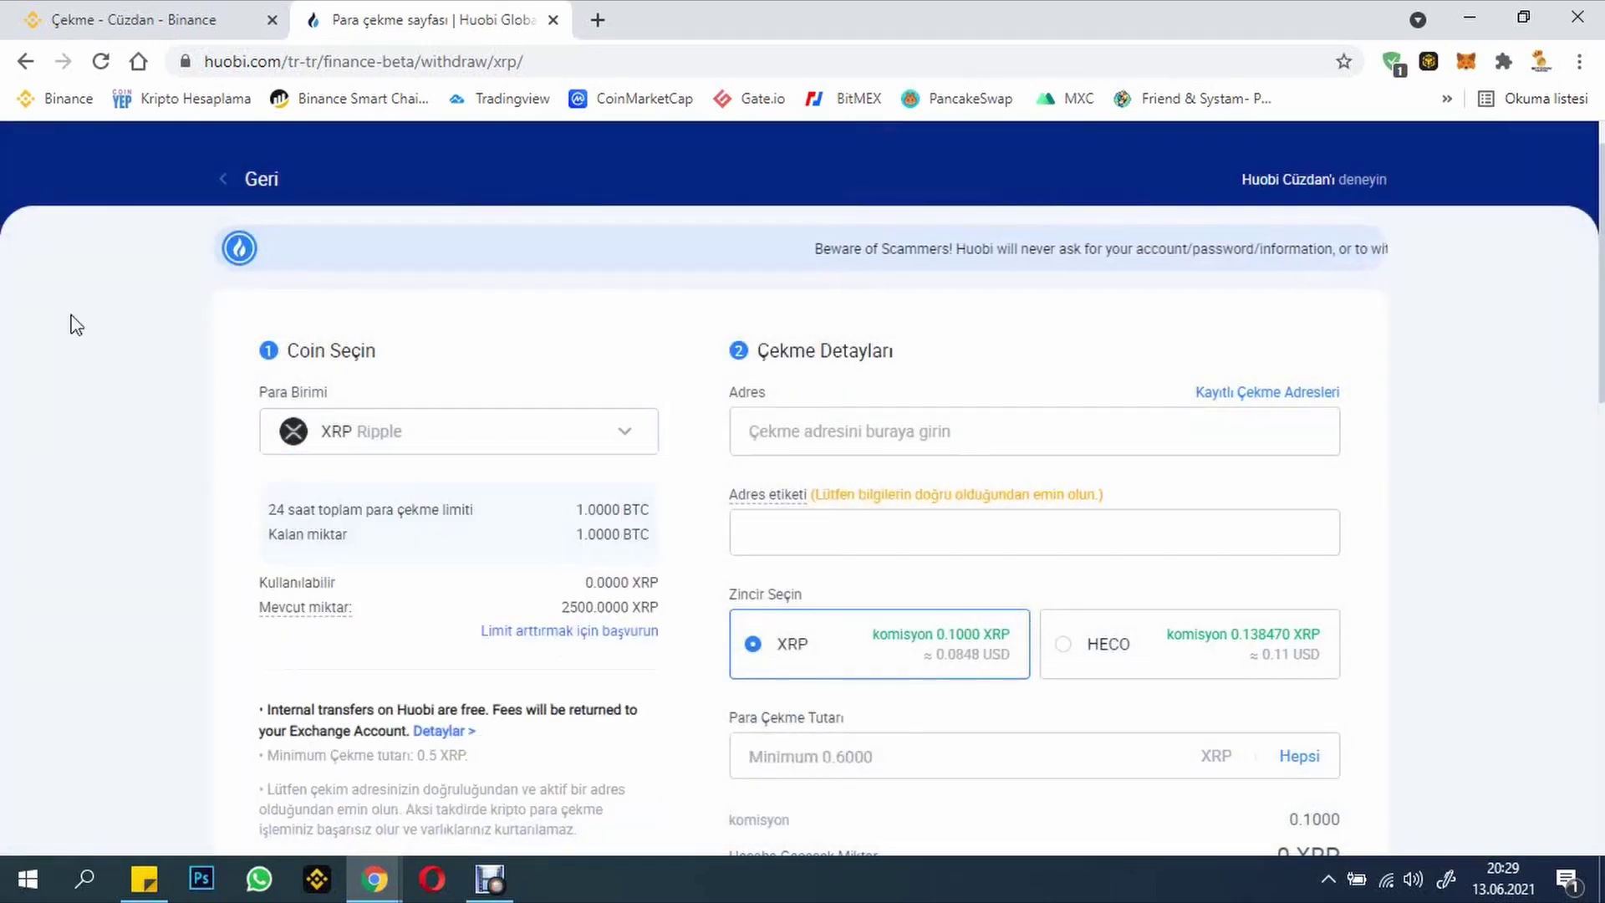
Step: Switch to Binance, search the main account for XRP, open its deposit page and acknowledge the tag and address notice
key("ctrl+shift+Tab")
scroll(179, 312, "up", 5)
left_click(57, 255)
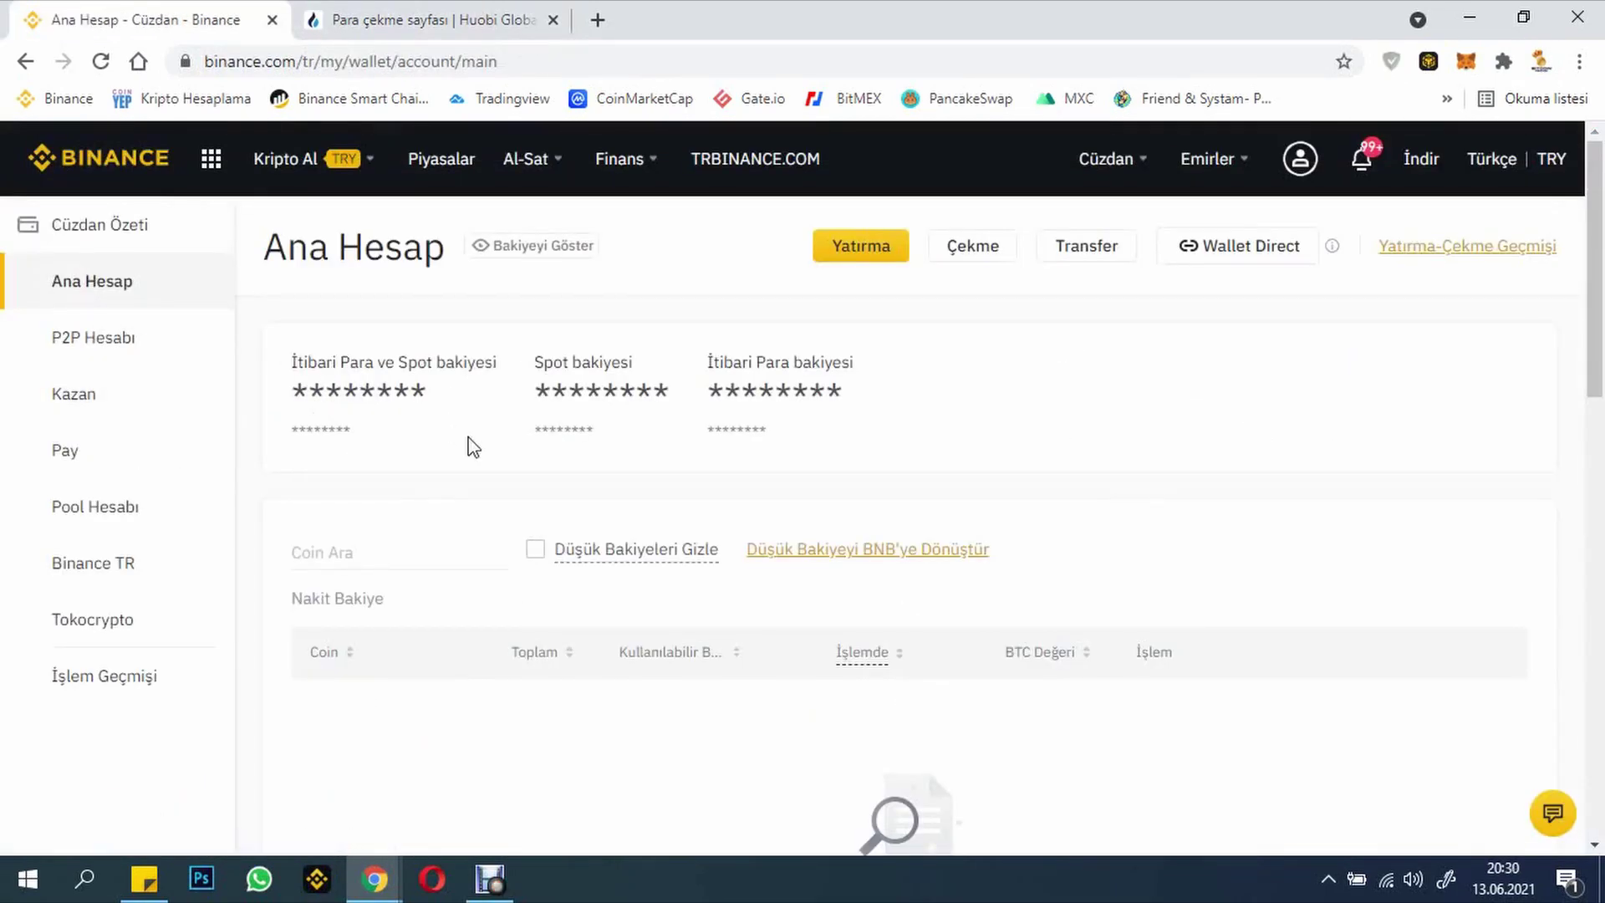
scroll(484, 466, "down", 2)
left_click(373, 358)
type("XRP")
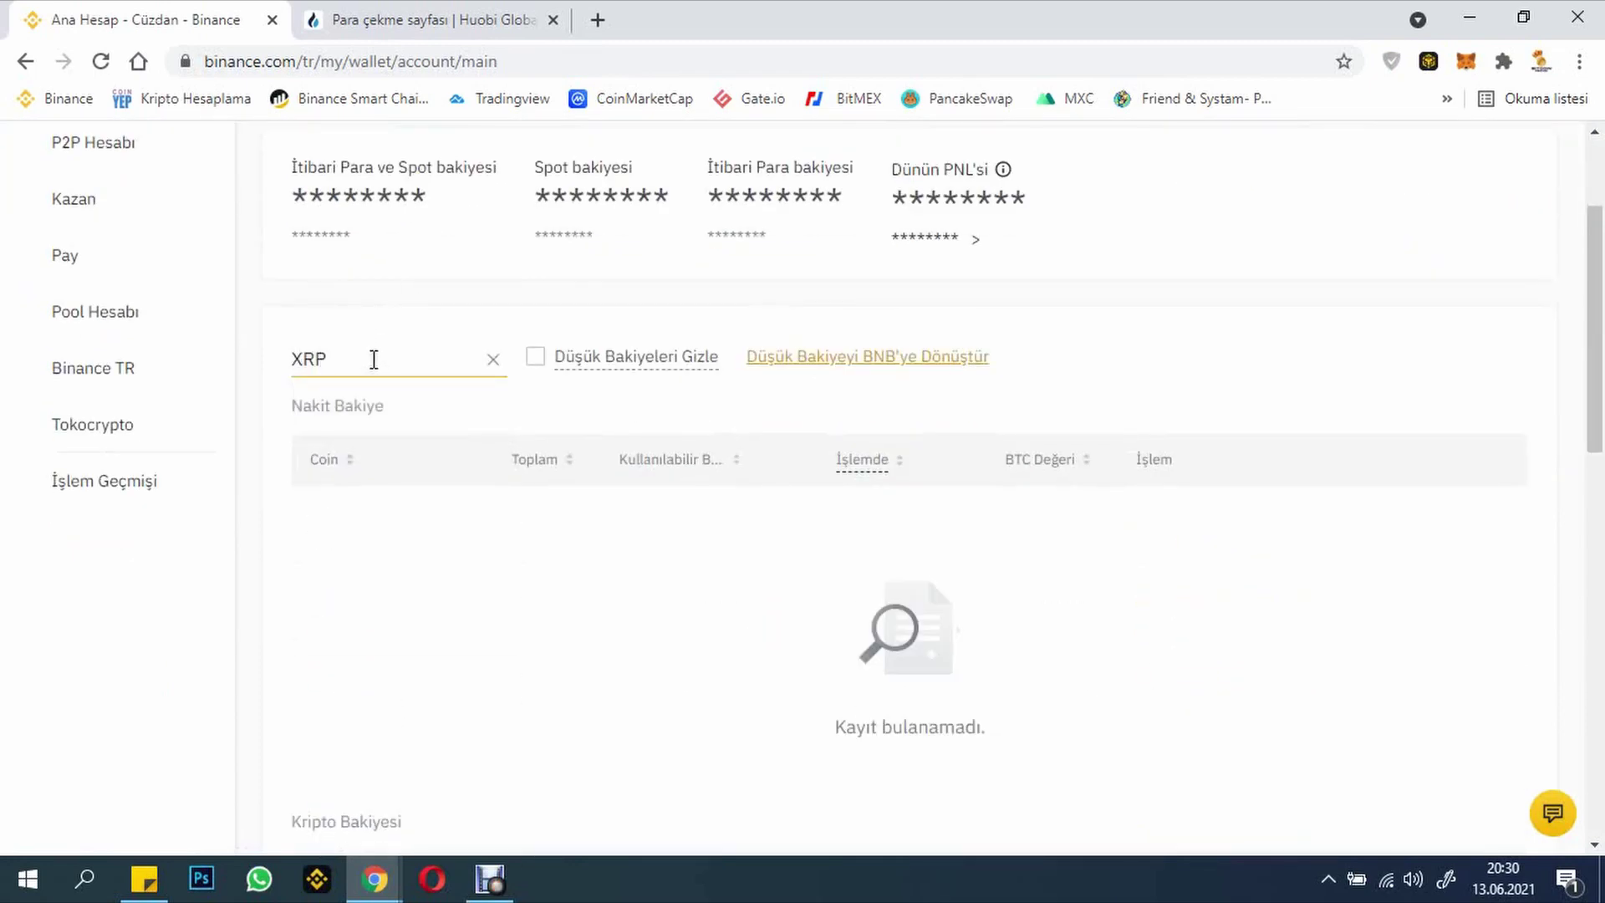
scroll(716, 498, "down", 6)
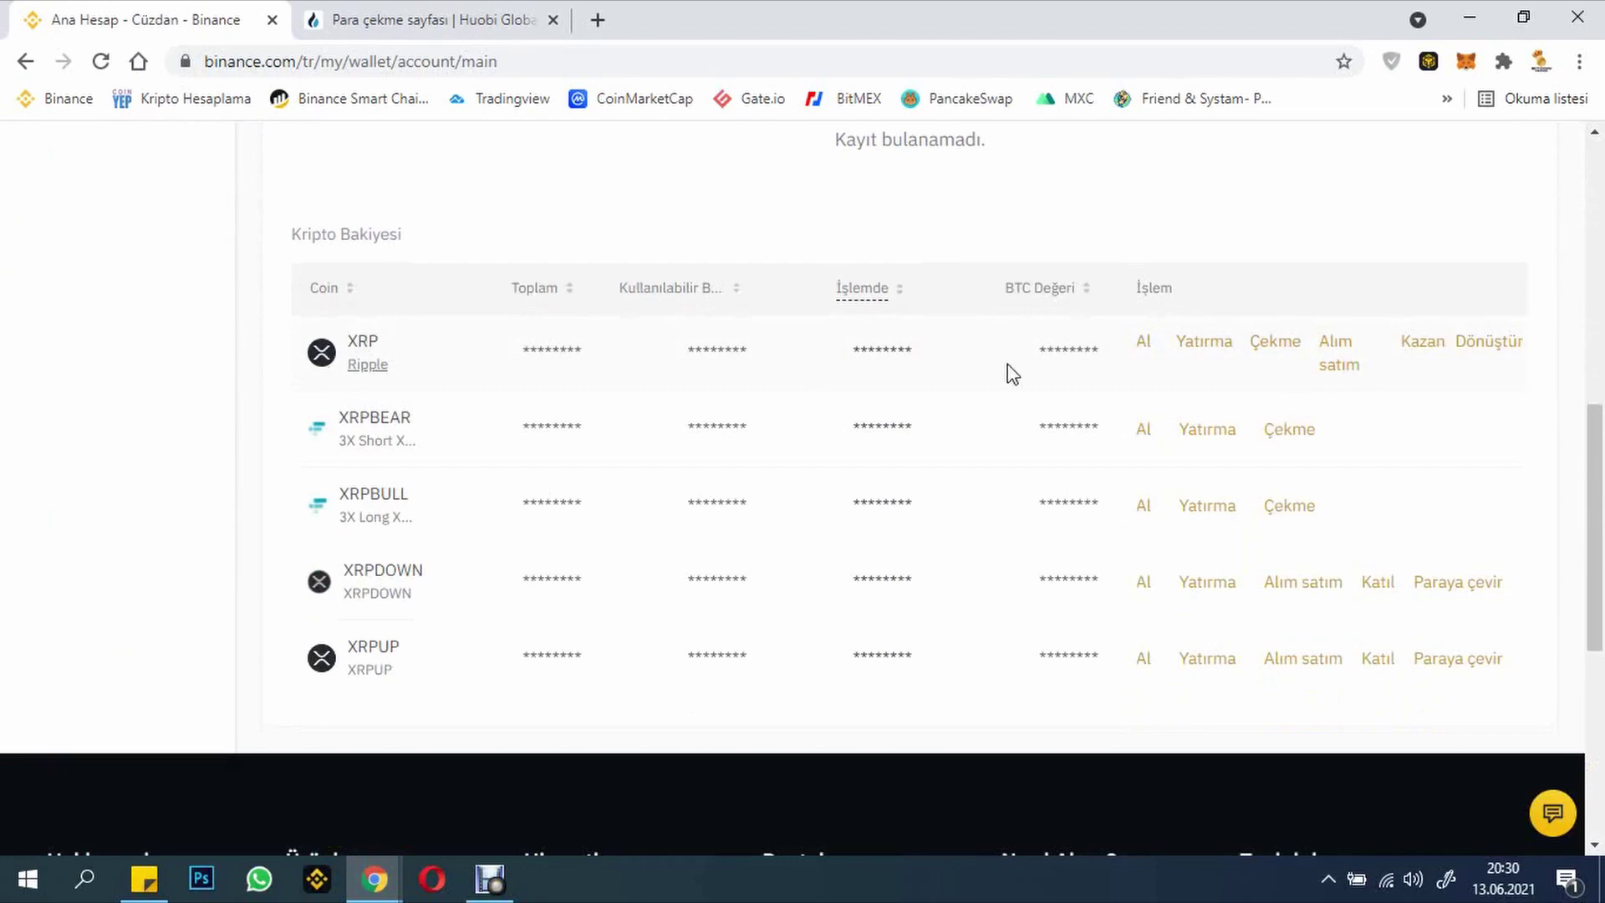
left_click(1208, 349)
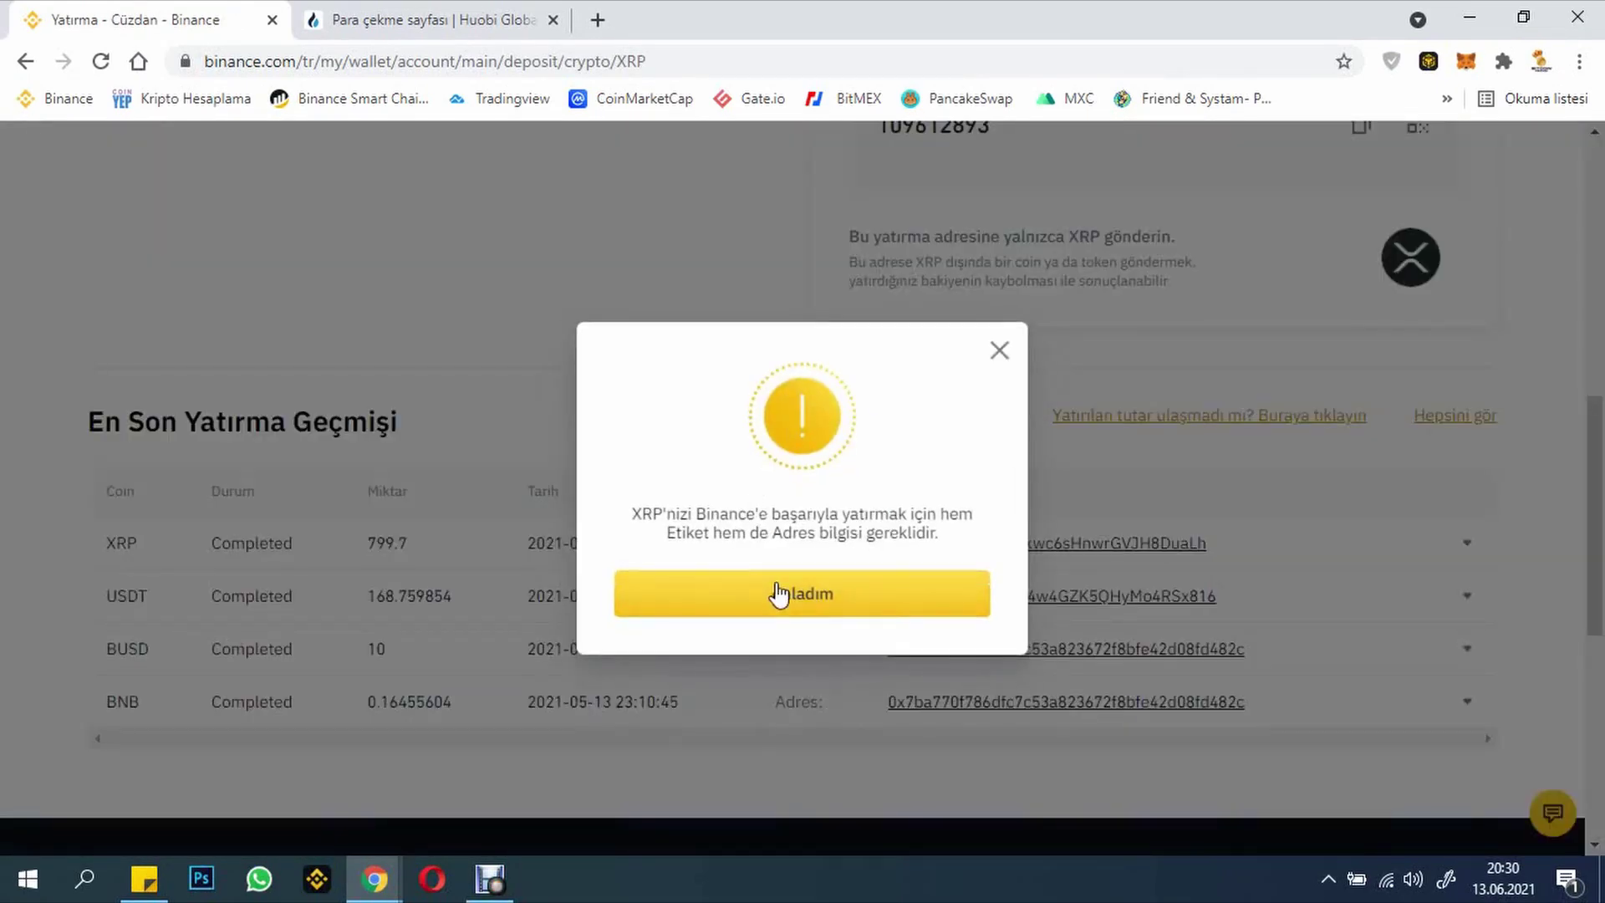
left_click(778, 593)
Step: Copy the Binance deposit address for XRP on the XRP network
scroll(755, 580, "up", 7)
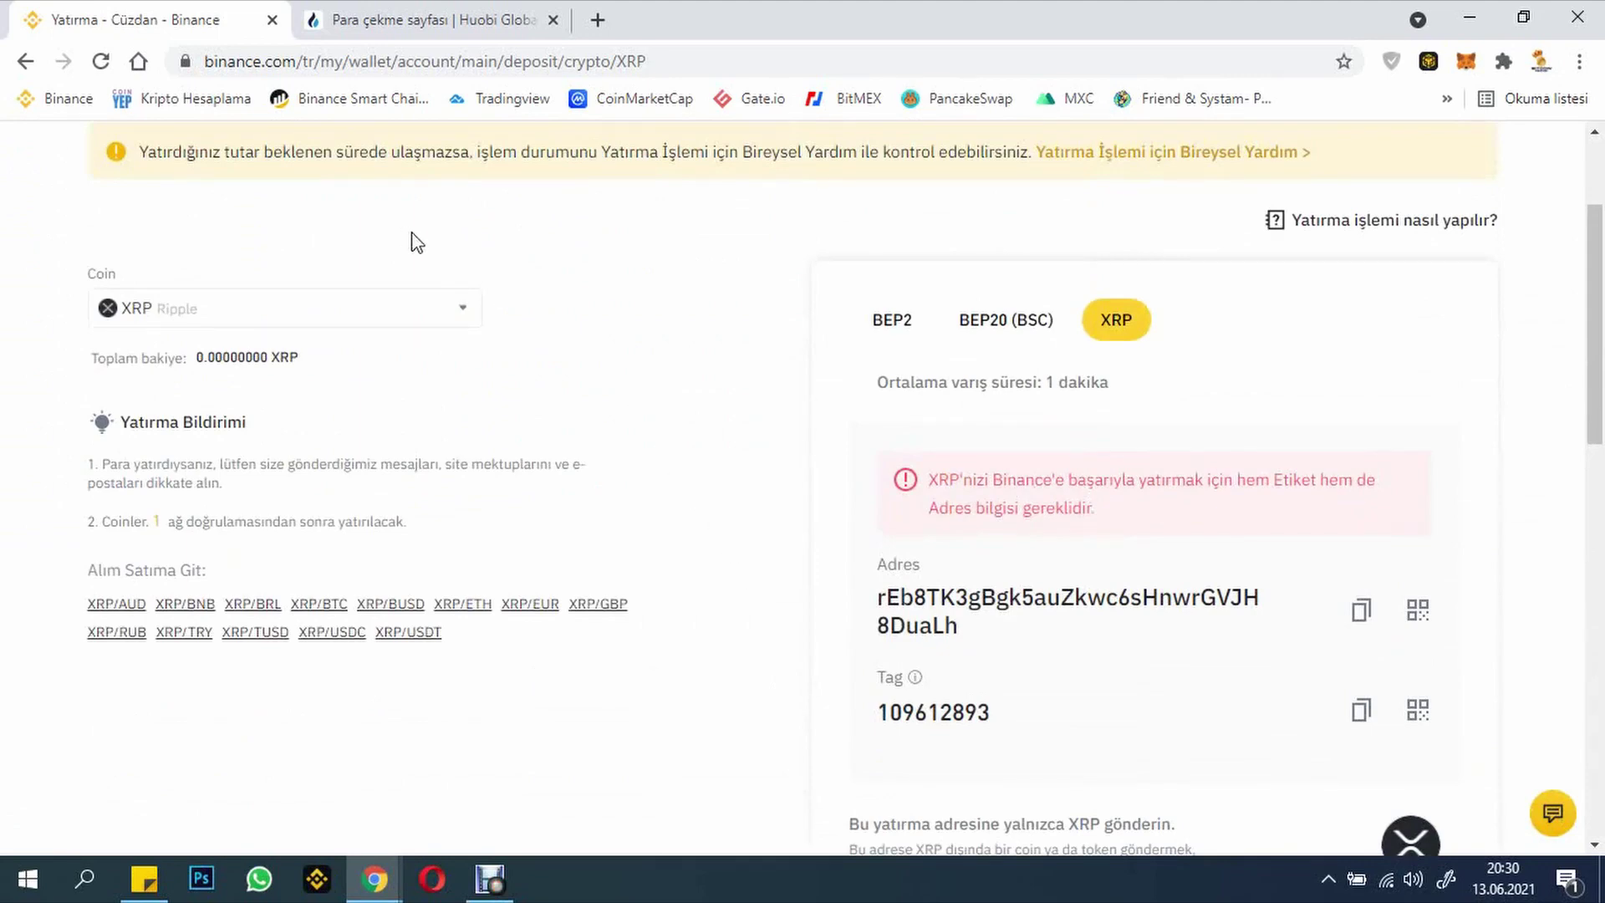
scroll(752, 383, "down", 2)
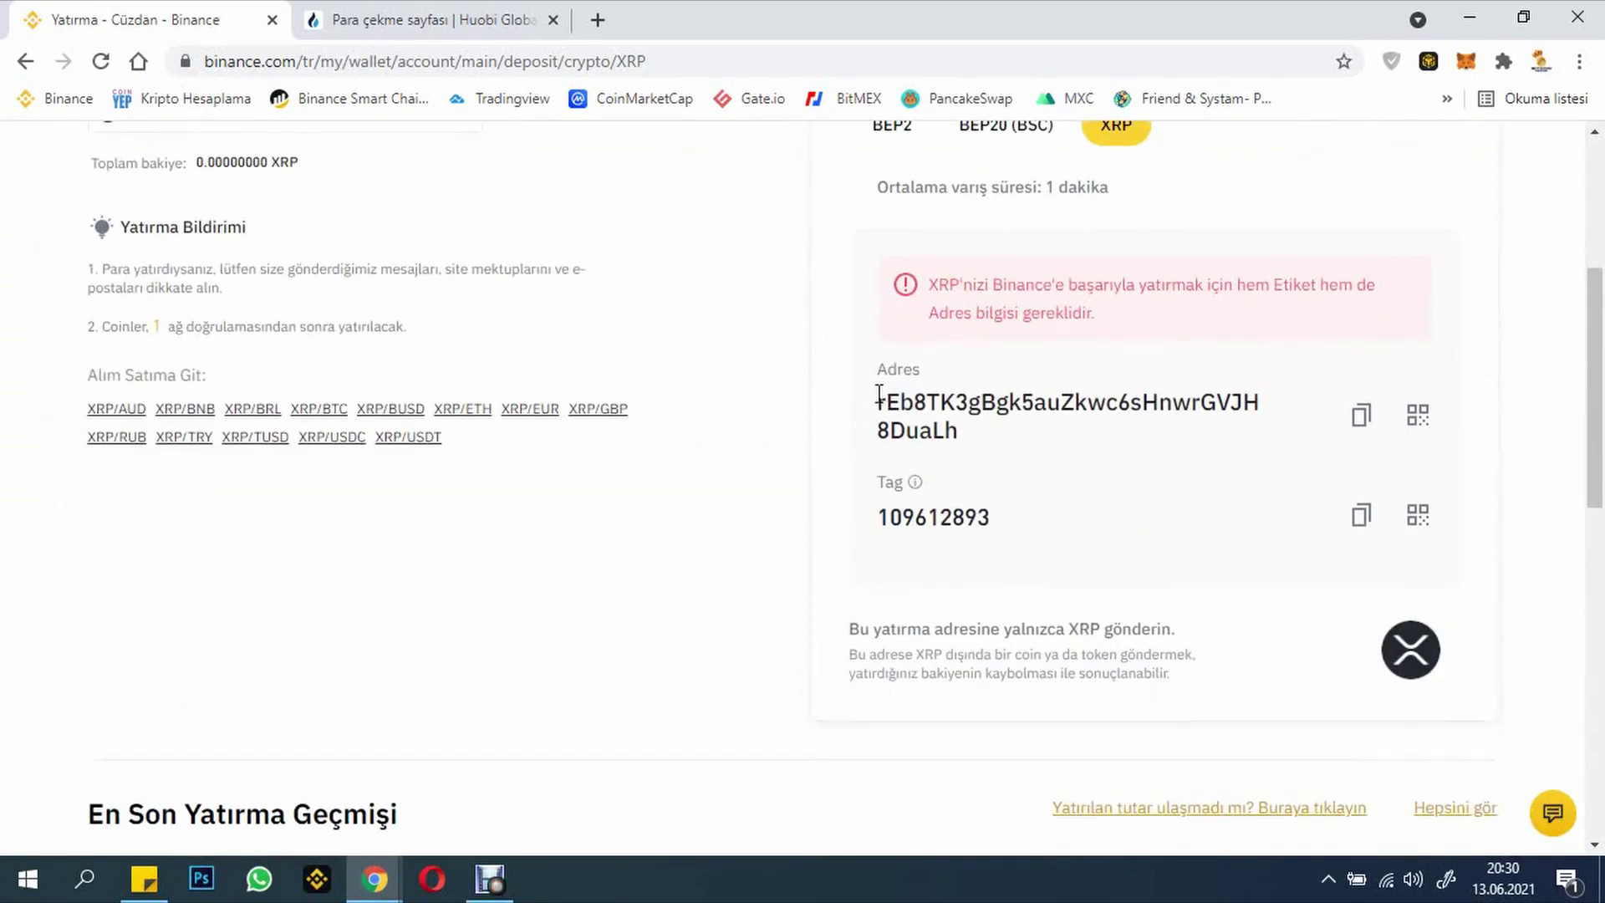
left_click_drag(880, 401, 1020, 449)
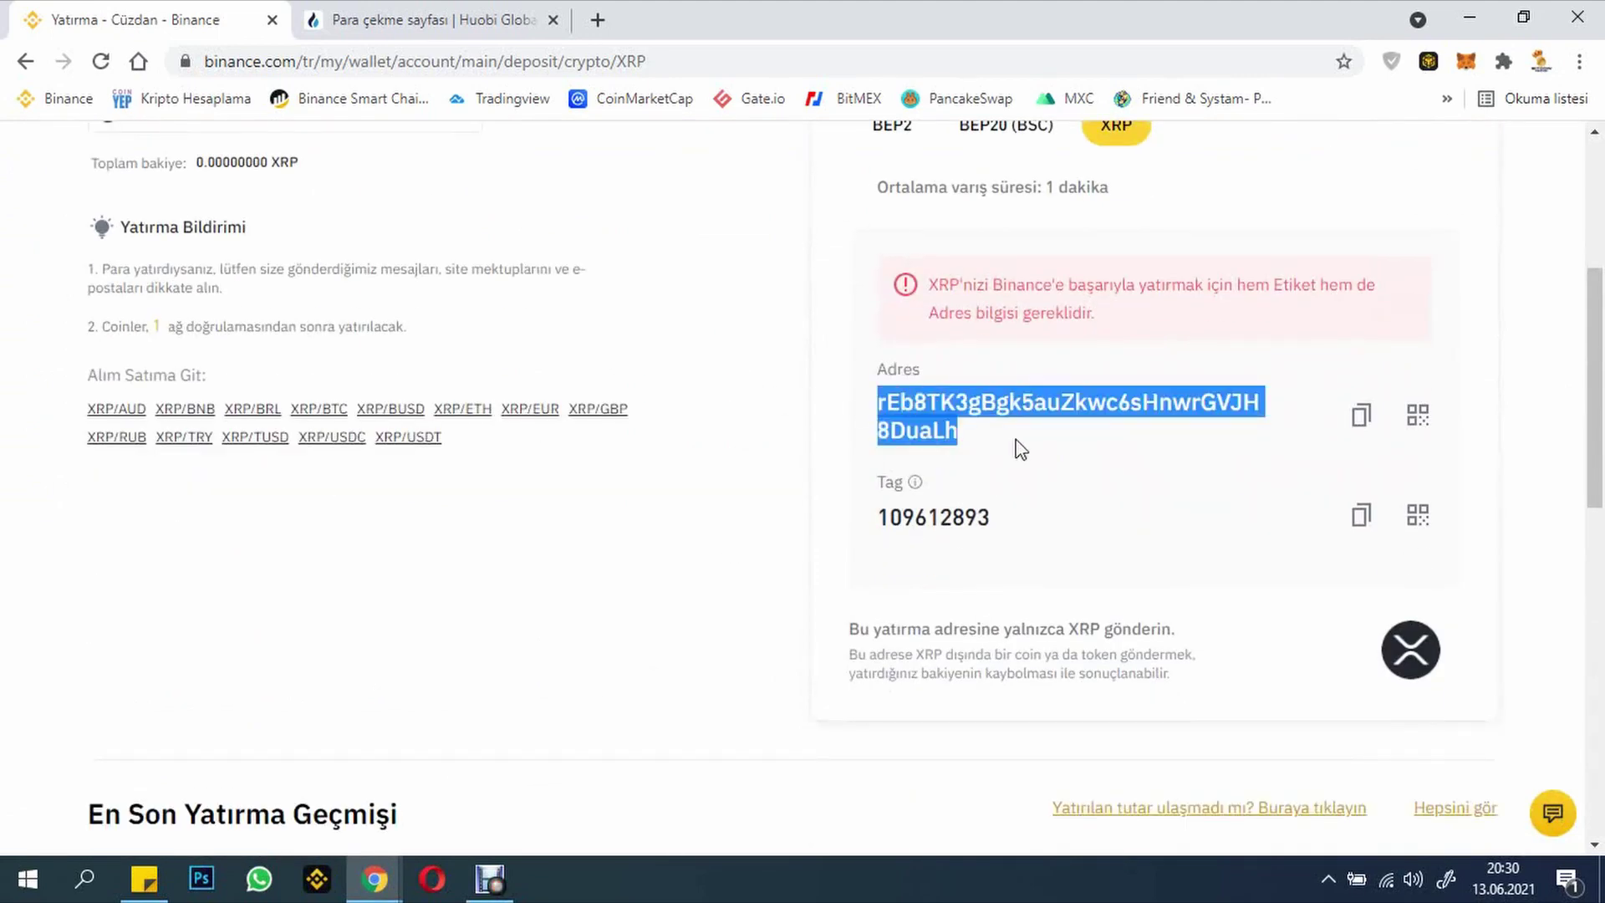
left_click(1354, 418)
Step: Switch to Huobi and paste the copied Binance address into the address field of the XRP withdrawal form
left_click(474, 37)
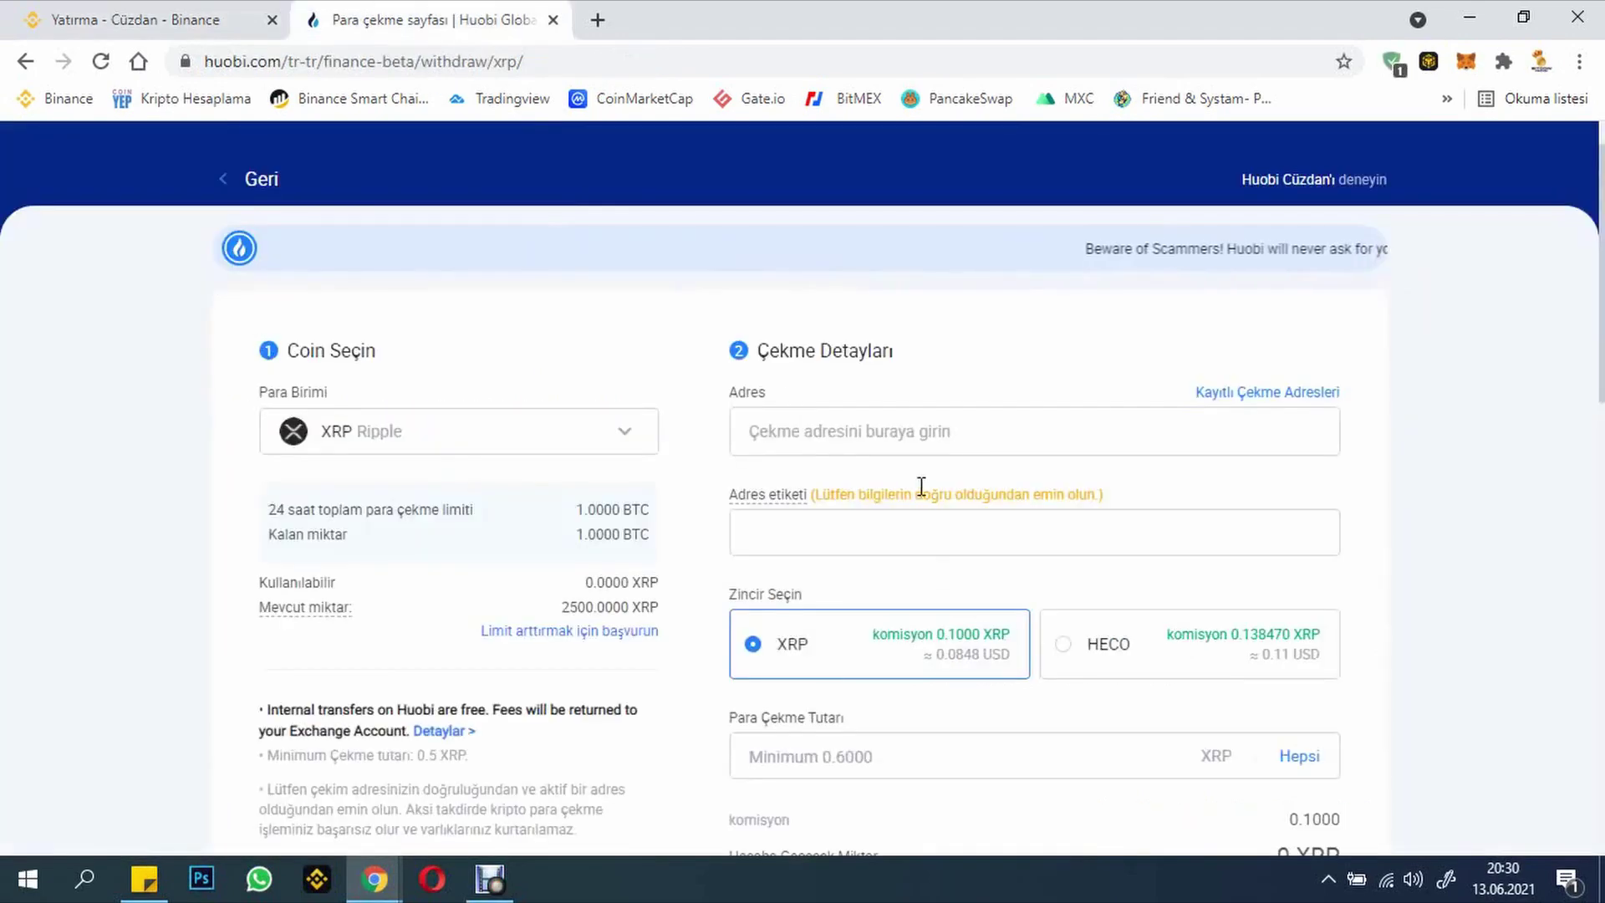
scroll(848, 477, "down", 3)
scroll(854, 384, "up", 3)
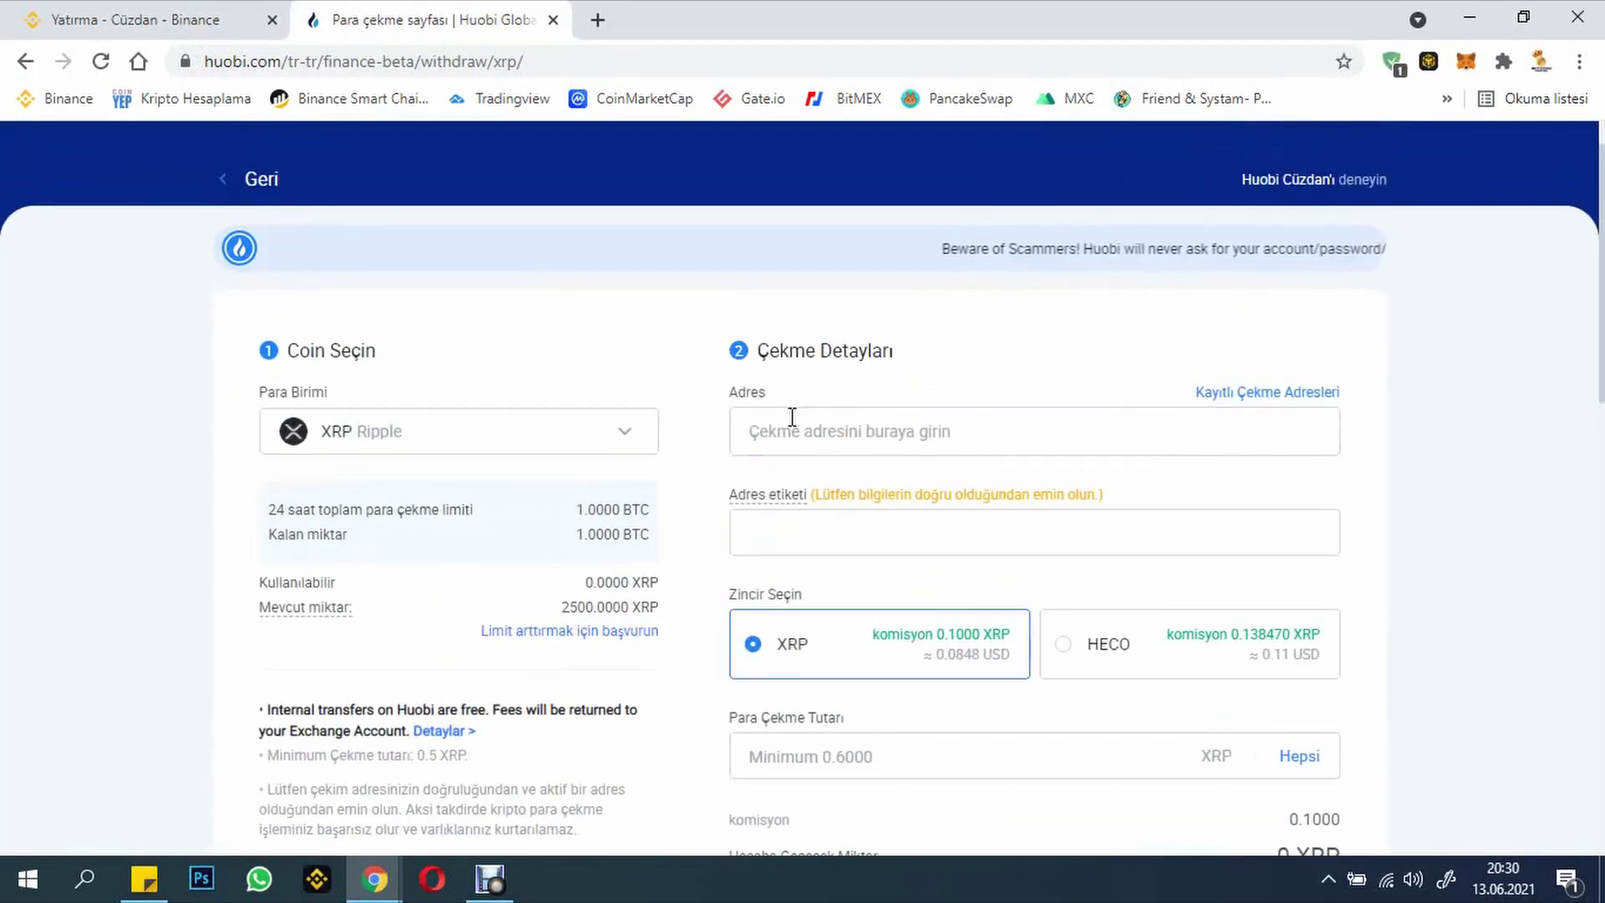
left_click(752, 430)
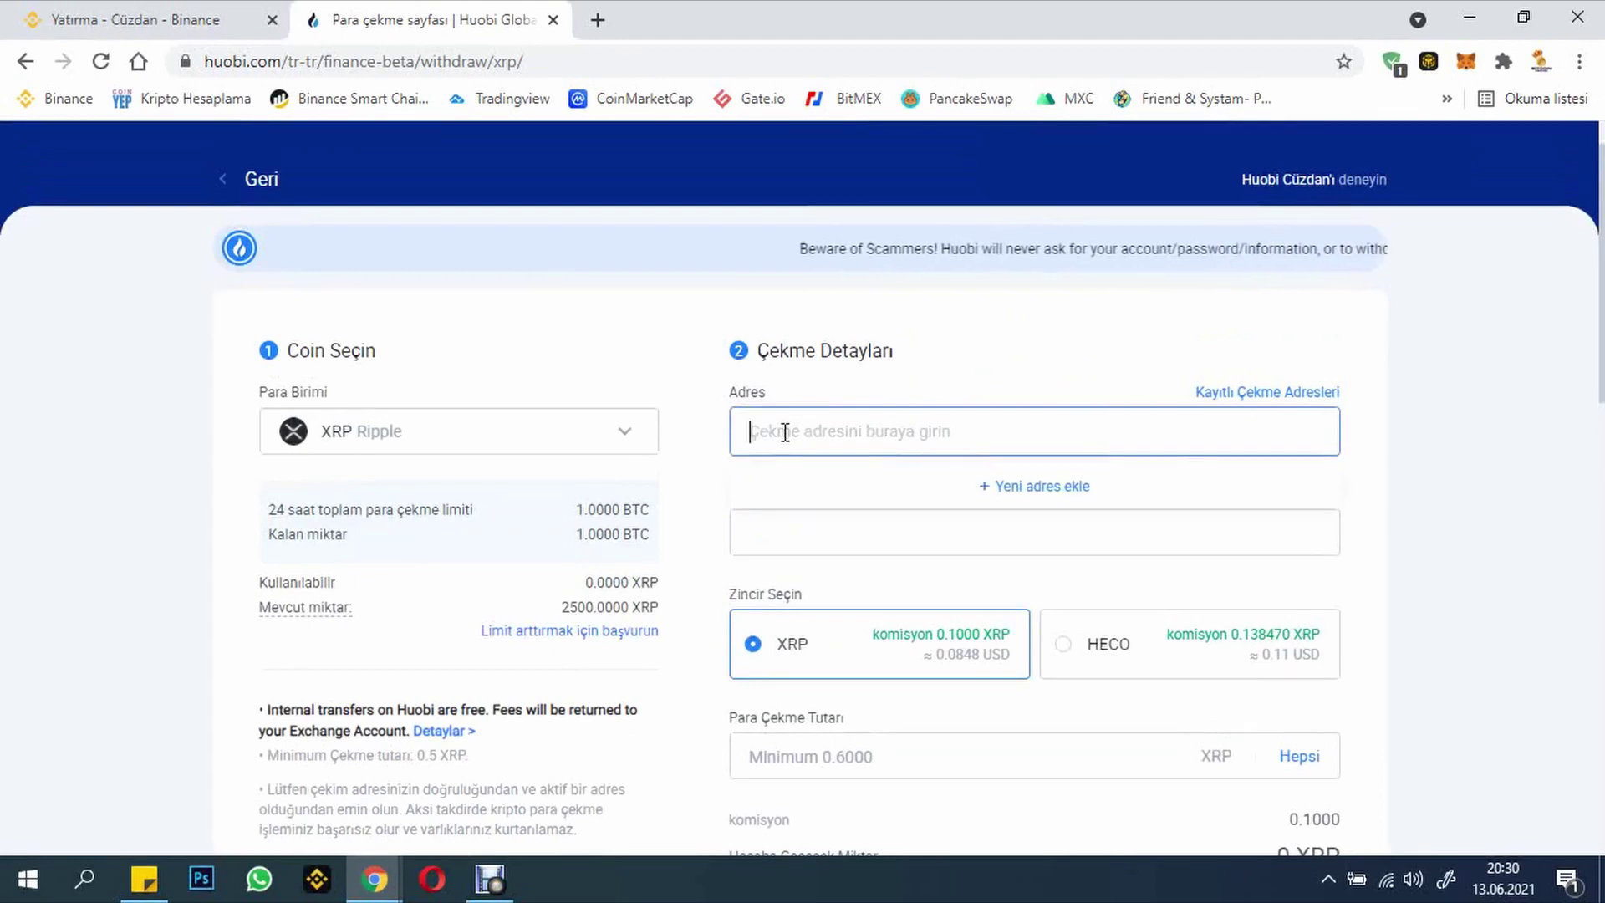
right_click(789, 426)
left_click(850, 189)
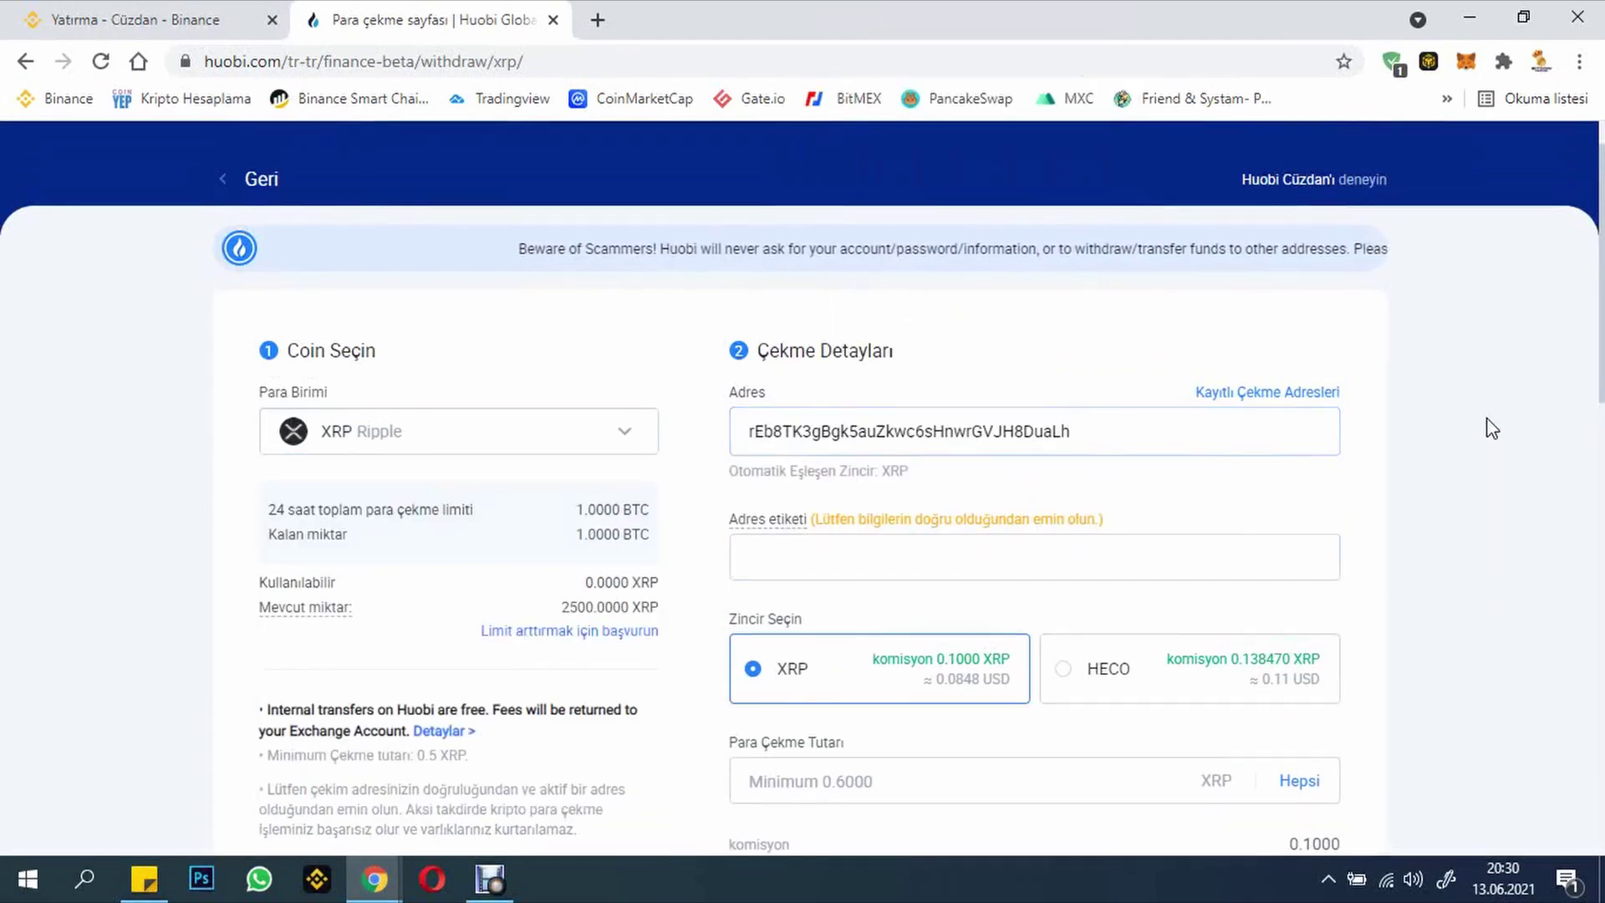
scroll(1488, 430, "down", 2)
Step: Switch to Binance and copy the tag that belongs to the XRP deposit address
mouse_move(759, 300)
left_click(189, 33)
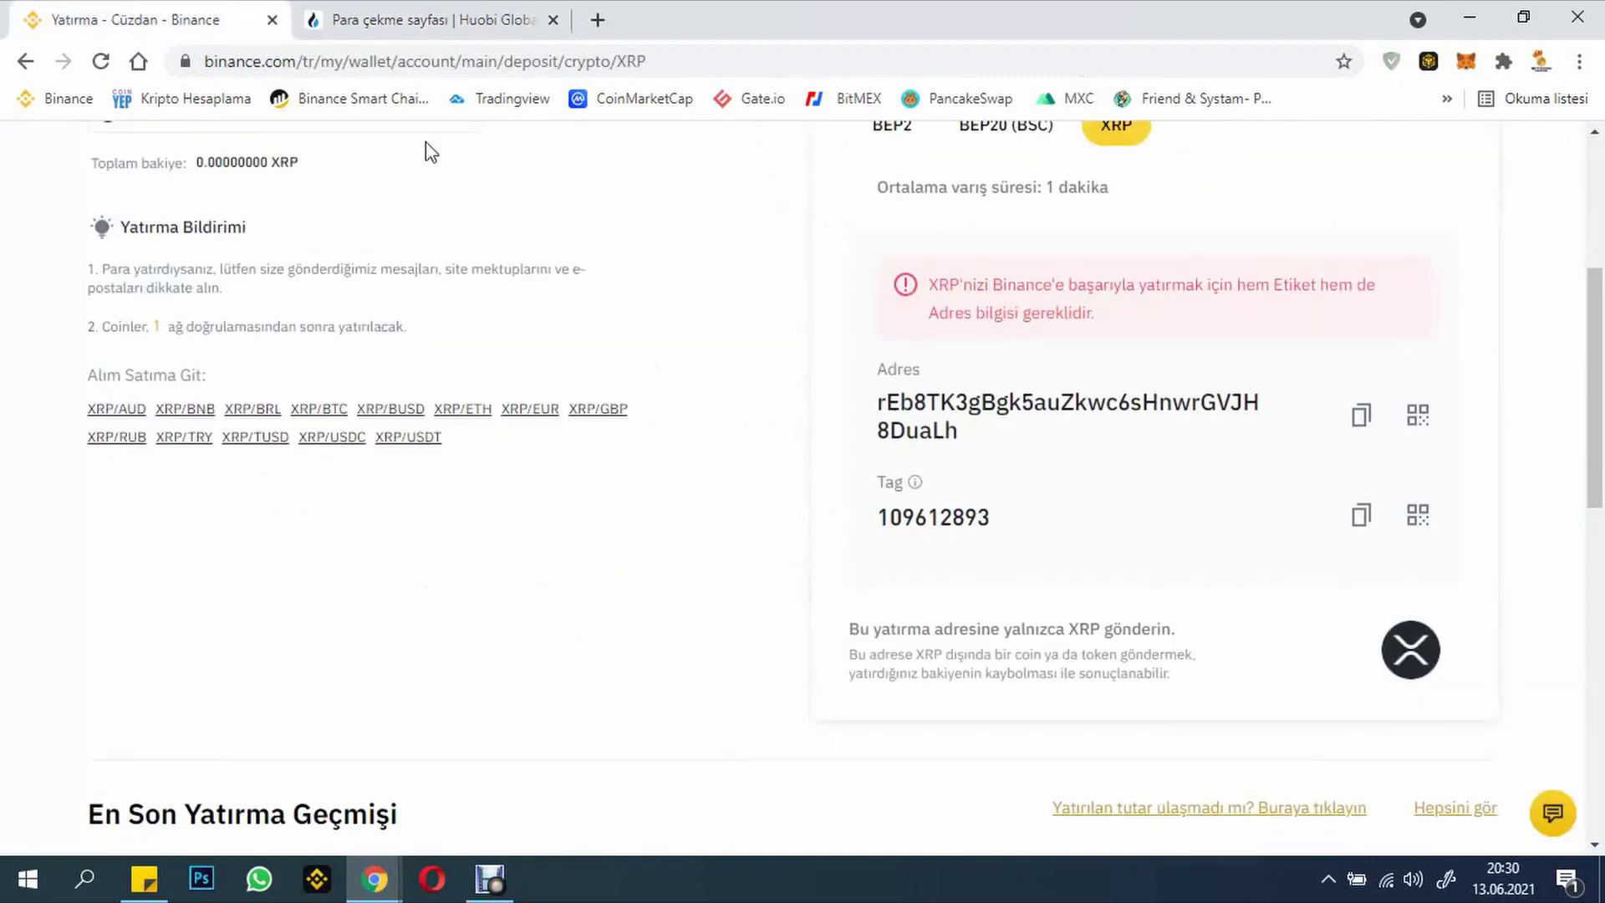
double_click(888, 482)
left_click(1305, 499)
left_click(1360, 515)
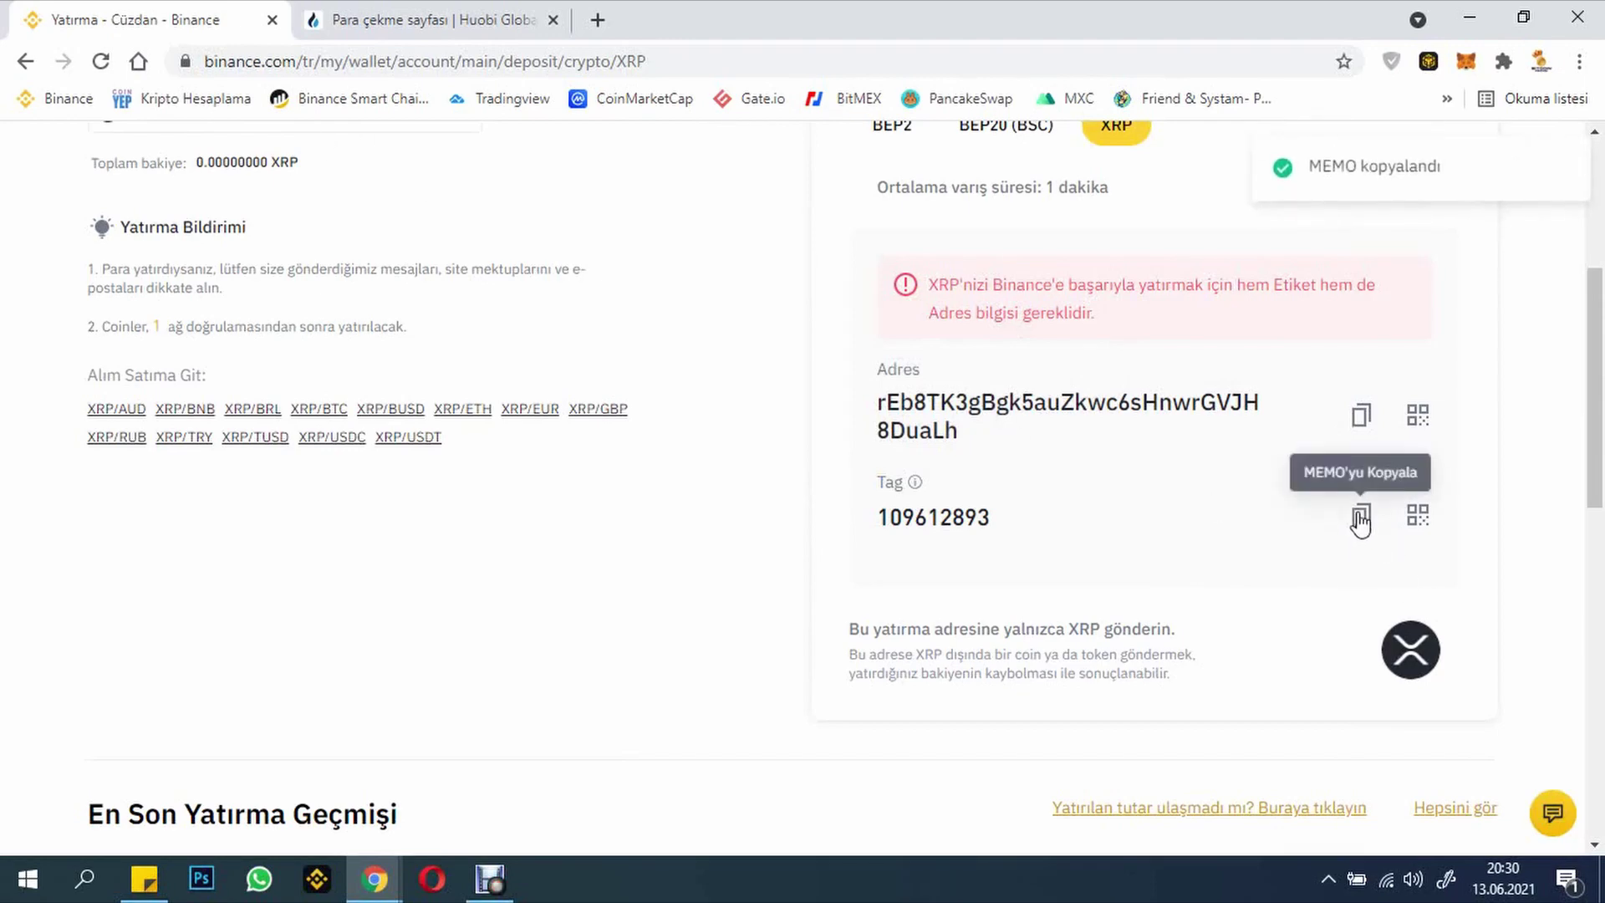
double_click(1361, 515)
Step: Switch to Huobi and paste the copied tag into the address tag field of the withdrawal form
left_click(431, 19)
left_click(765, 355)
right_click(764, 355)
left_click(873, 529)
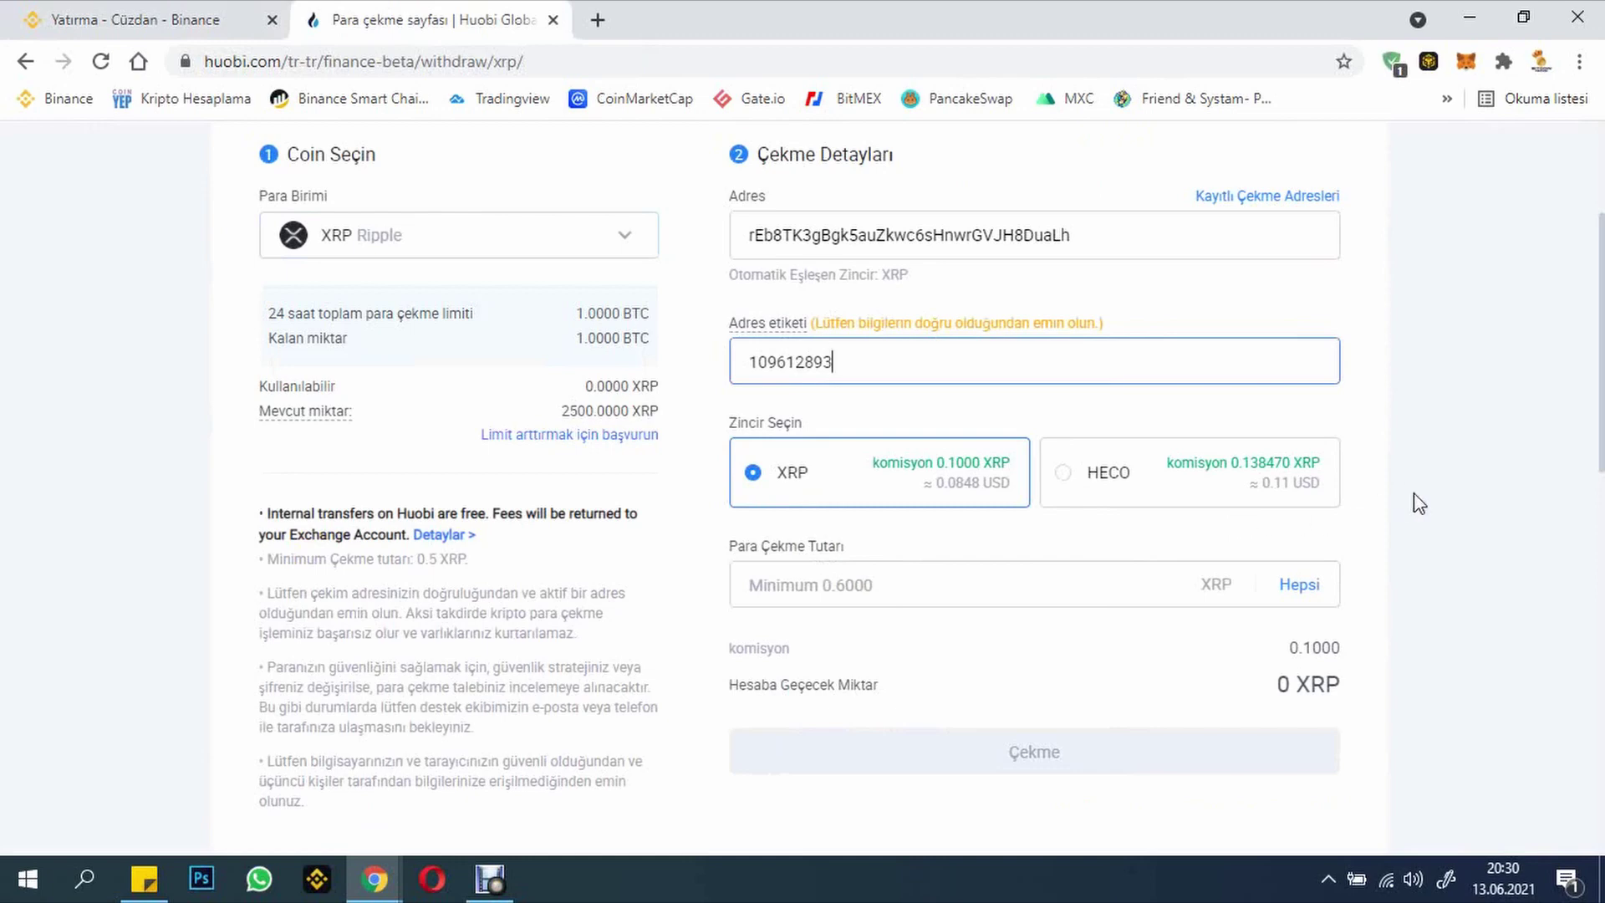
Step: Set the XRP withdrawal amount to the entire available balance
scroll(859, 419, "down", 2)
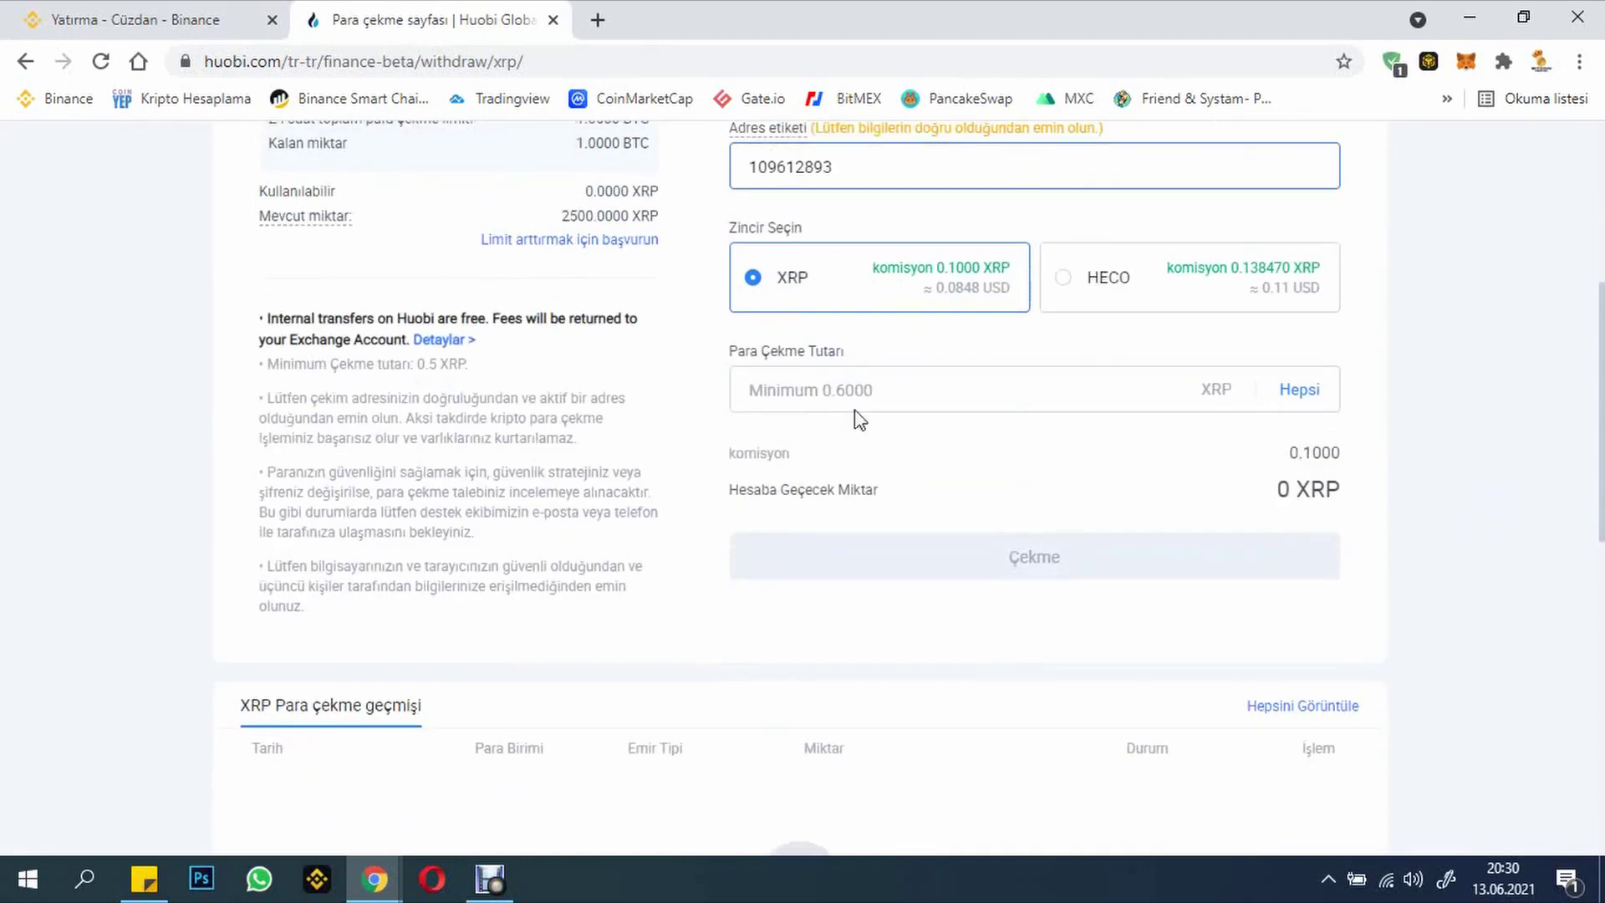
left_click(814, 396)
left_click(1296, 394)
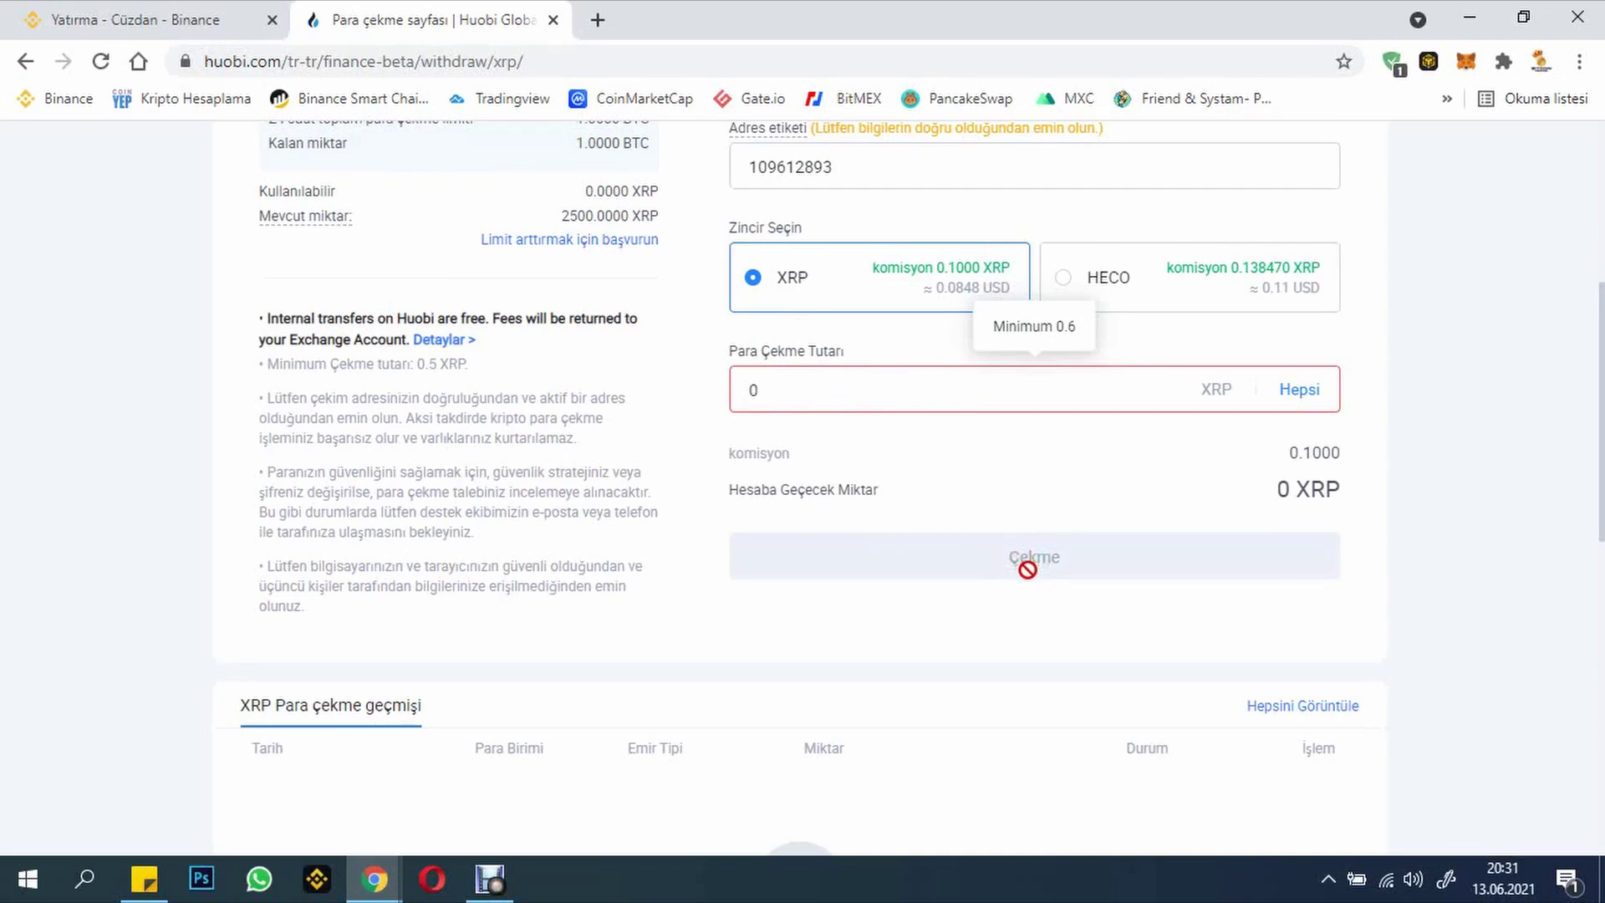
scroll(1036, 561, "down", 2)
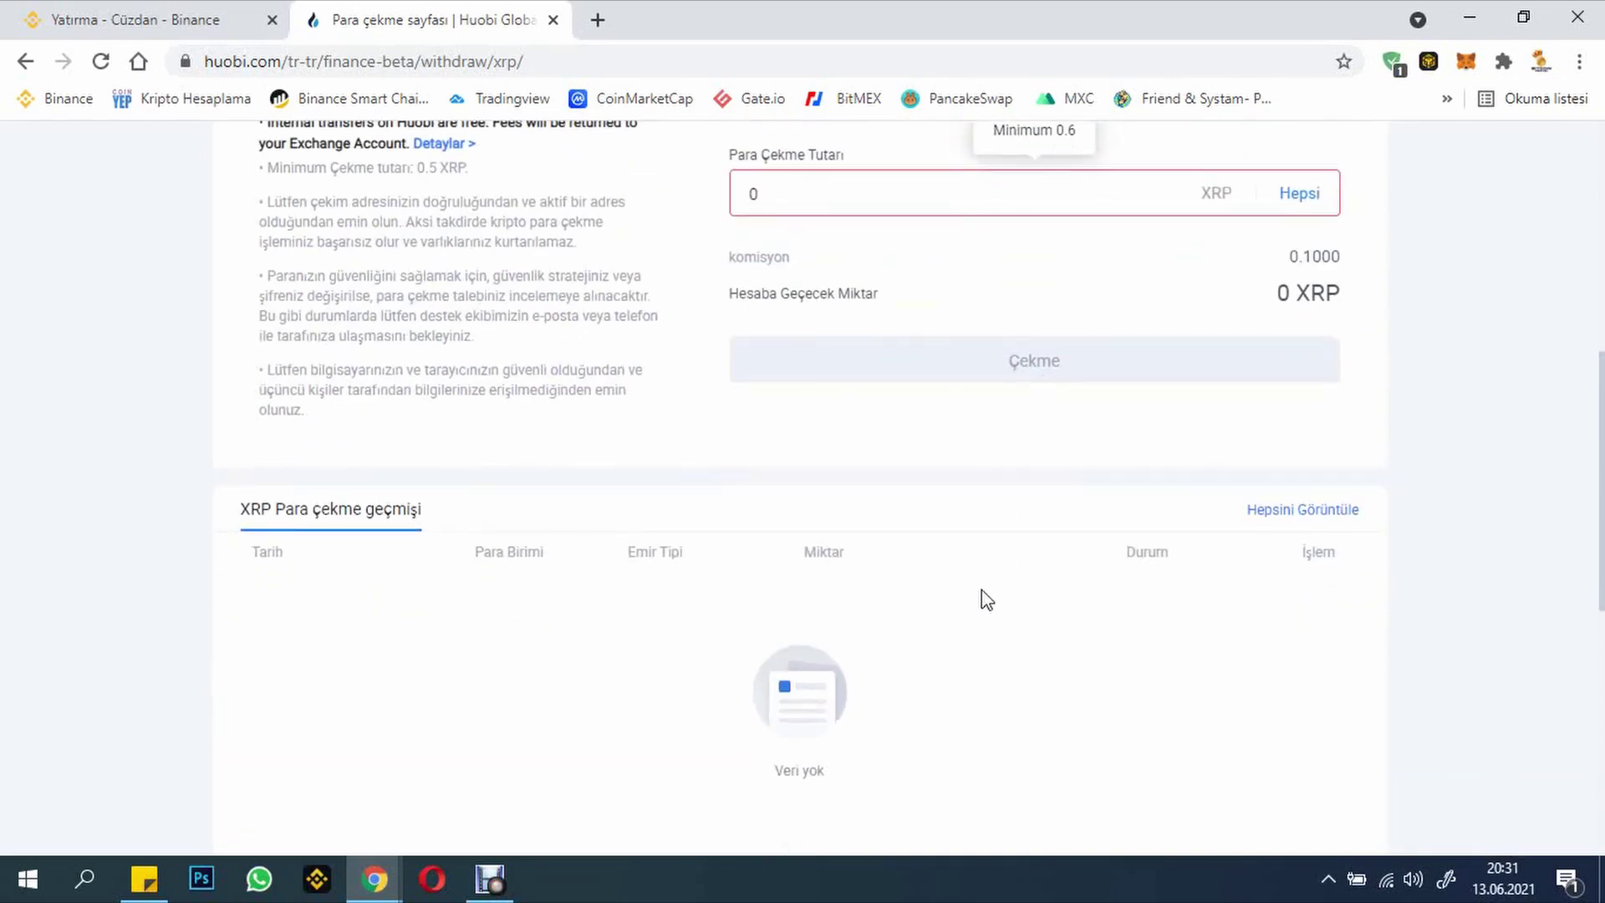
scroll(896, 602, "up", 7)
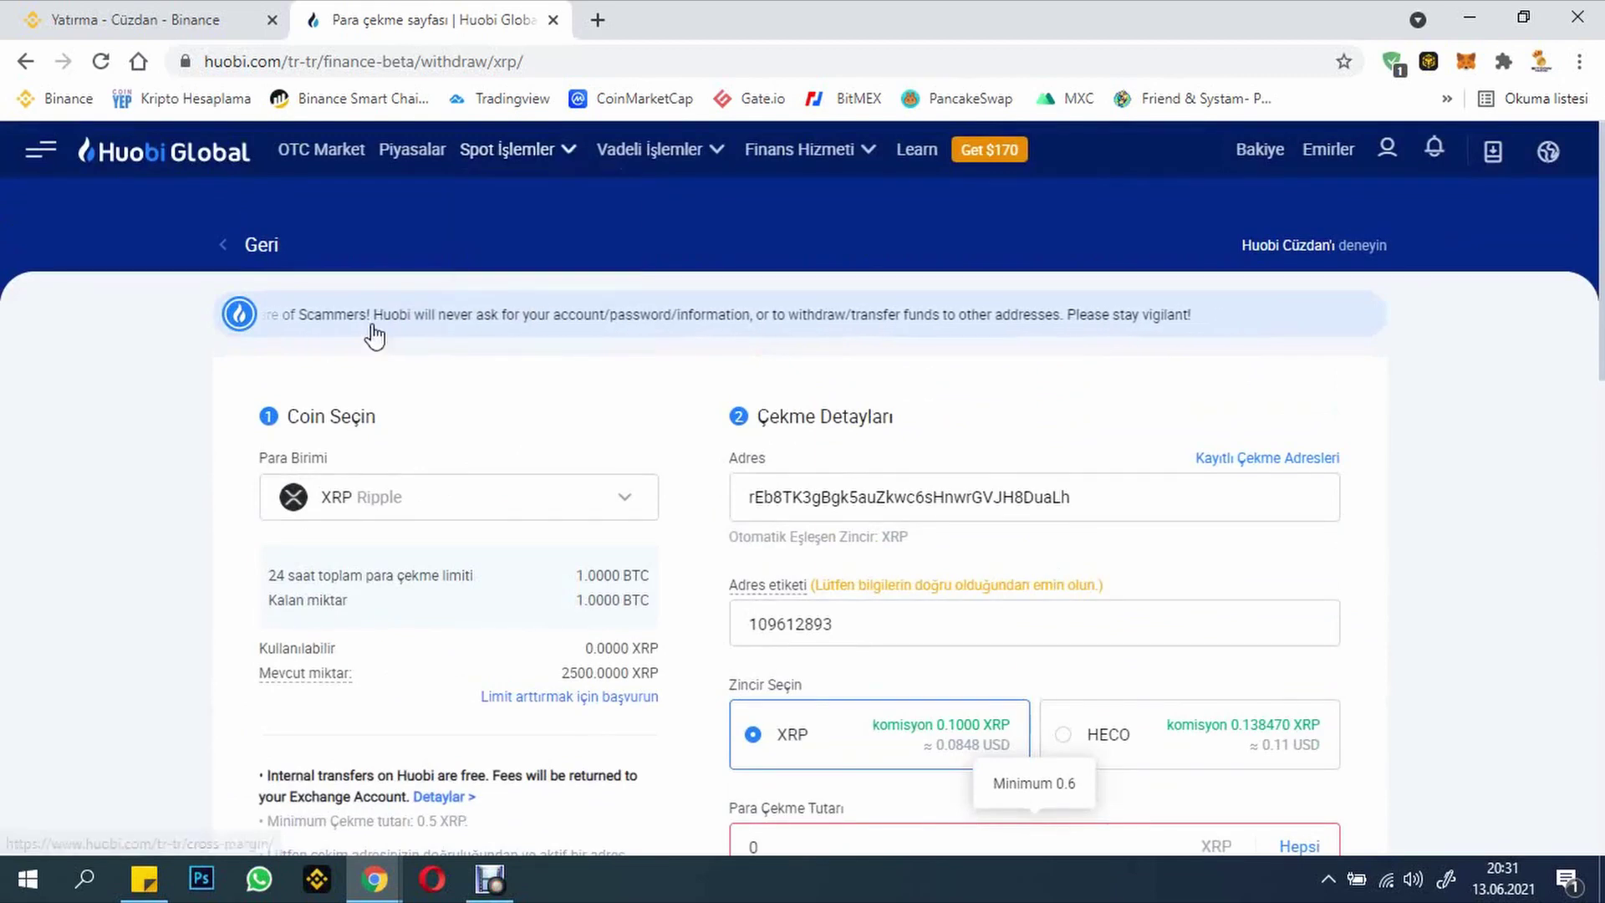
mouse_move(1272, 164)
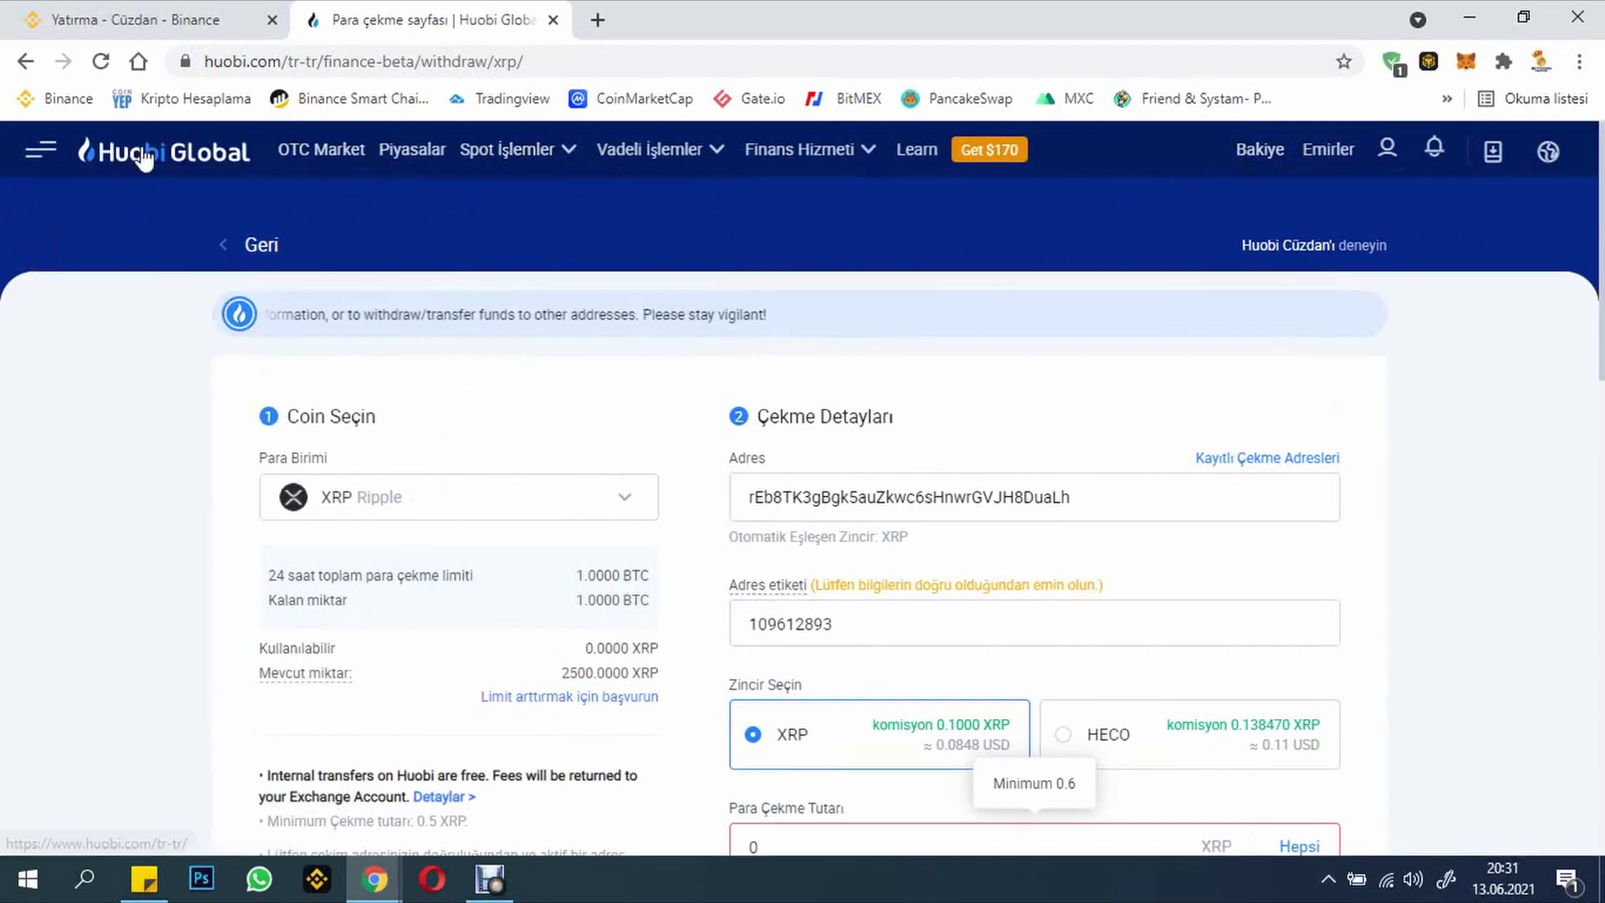
Step: Open Huobi's OTC Market quick-buy page and enter a payment amount of 80 TRY for buying BTC
mouse_move(43, 153)
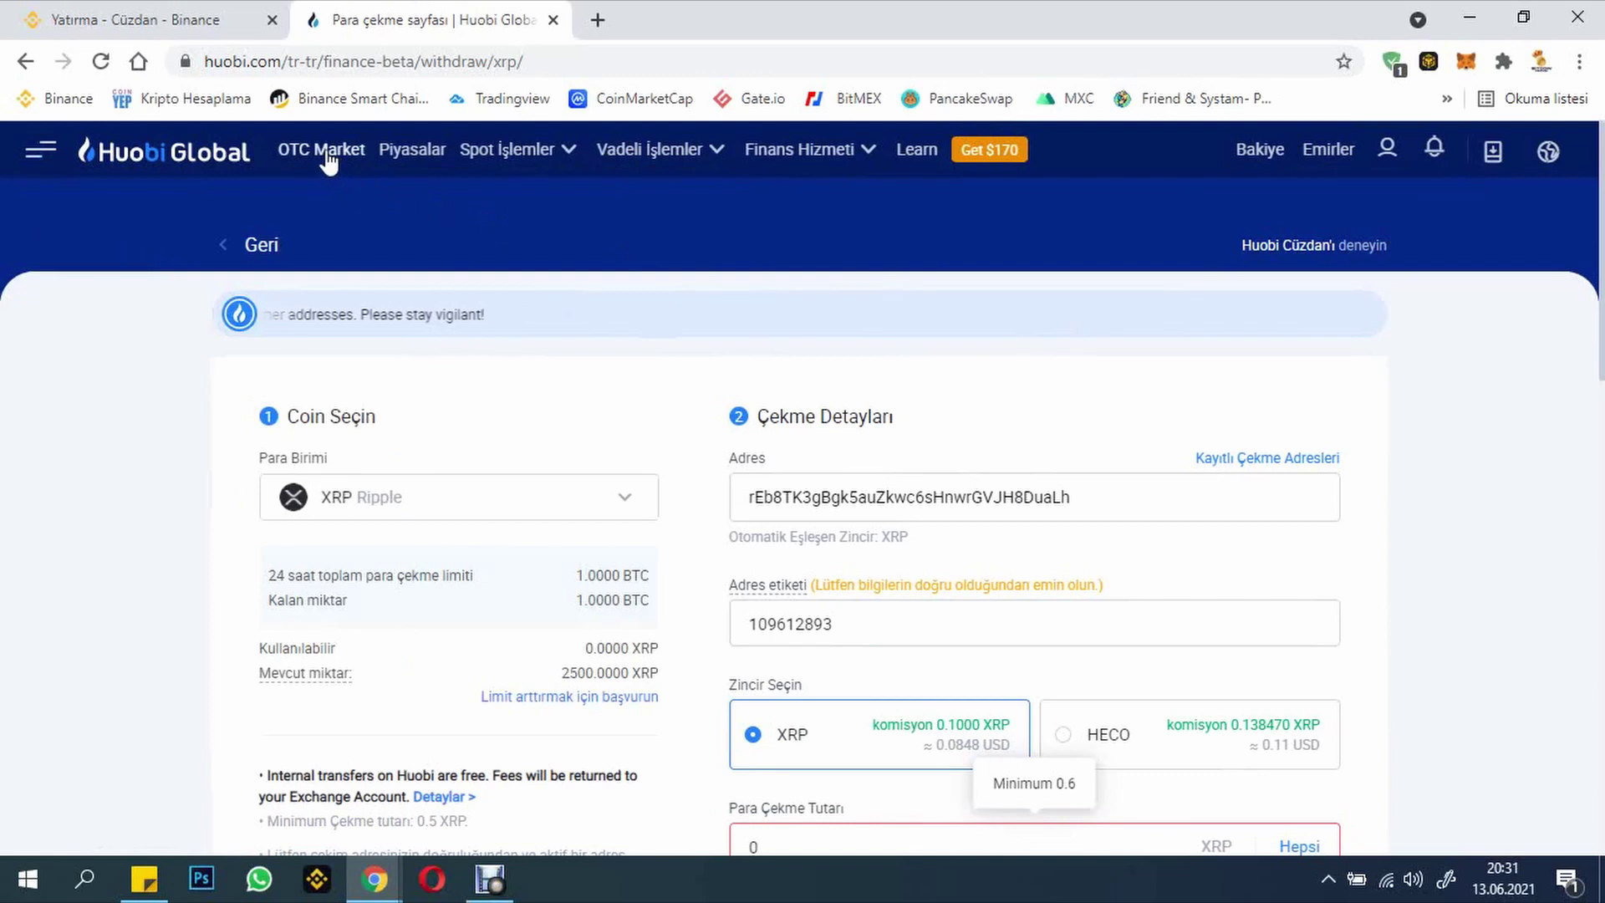
left_click(327, 159)
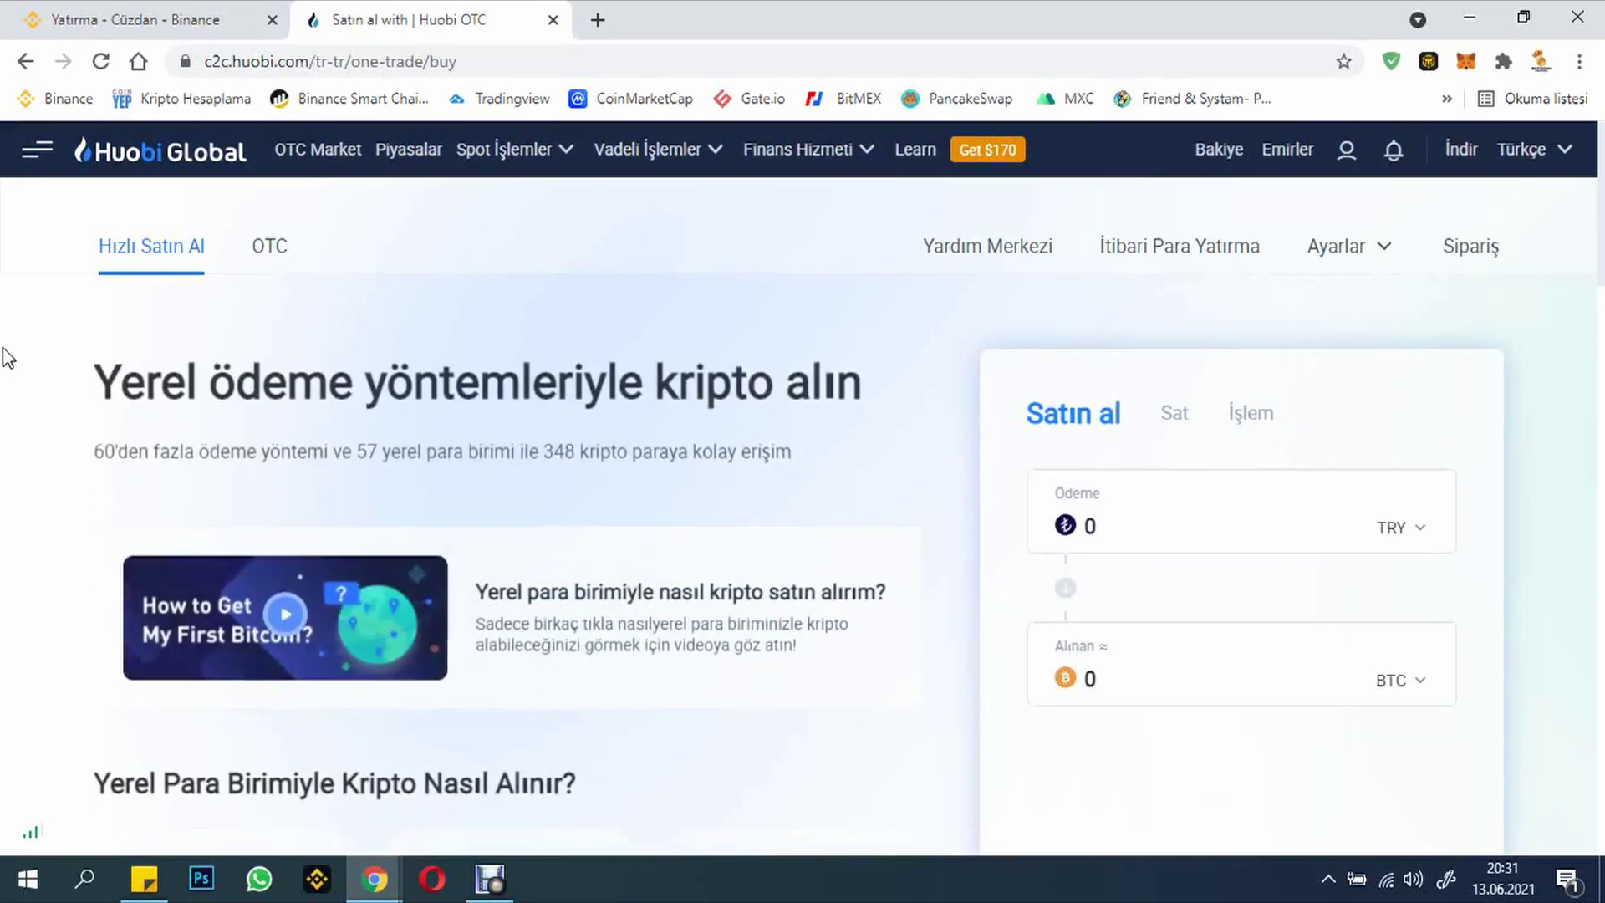
scroll(573, 455, "down", 2)
left_click(1167, 451)
type("80")
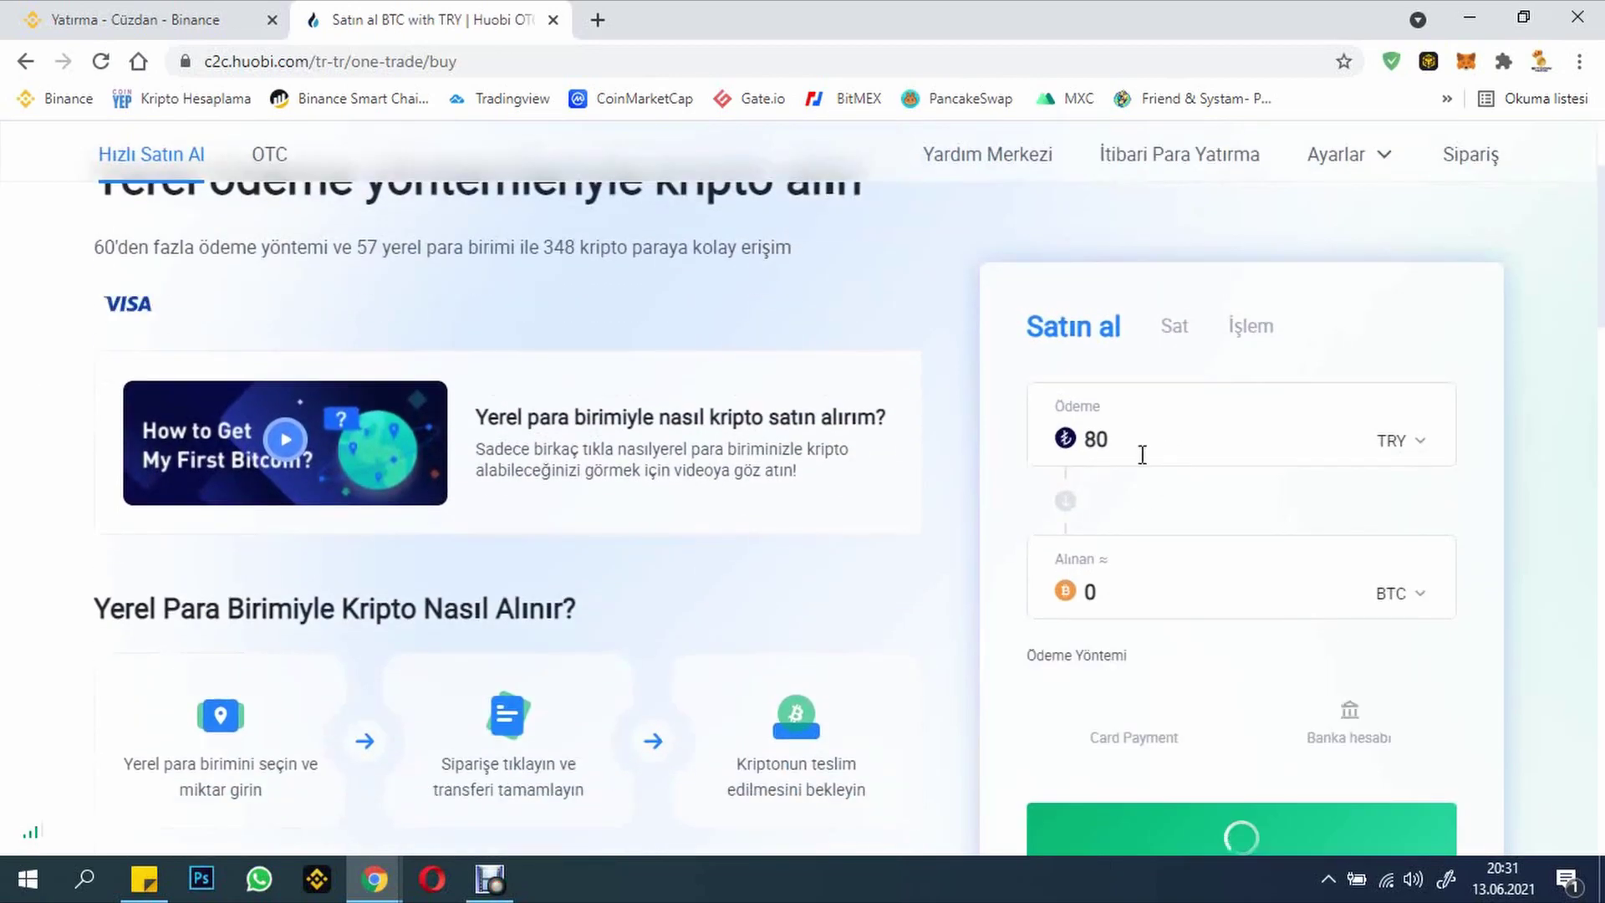
scroll(755, 487, "down", 5)
scroll(620, 480, "down", 2)
scroll(626, 482, "up", 10)
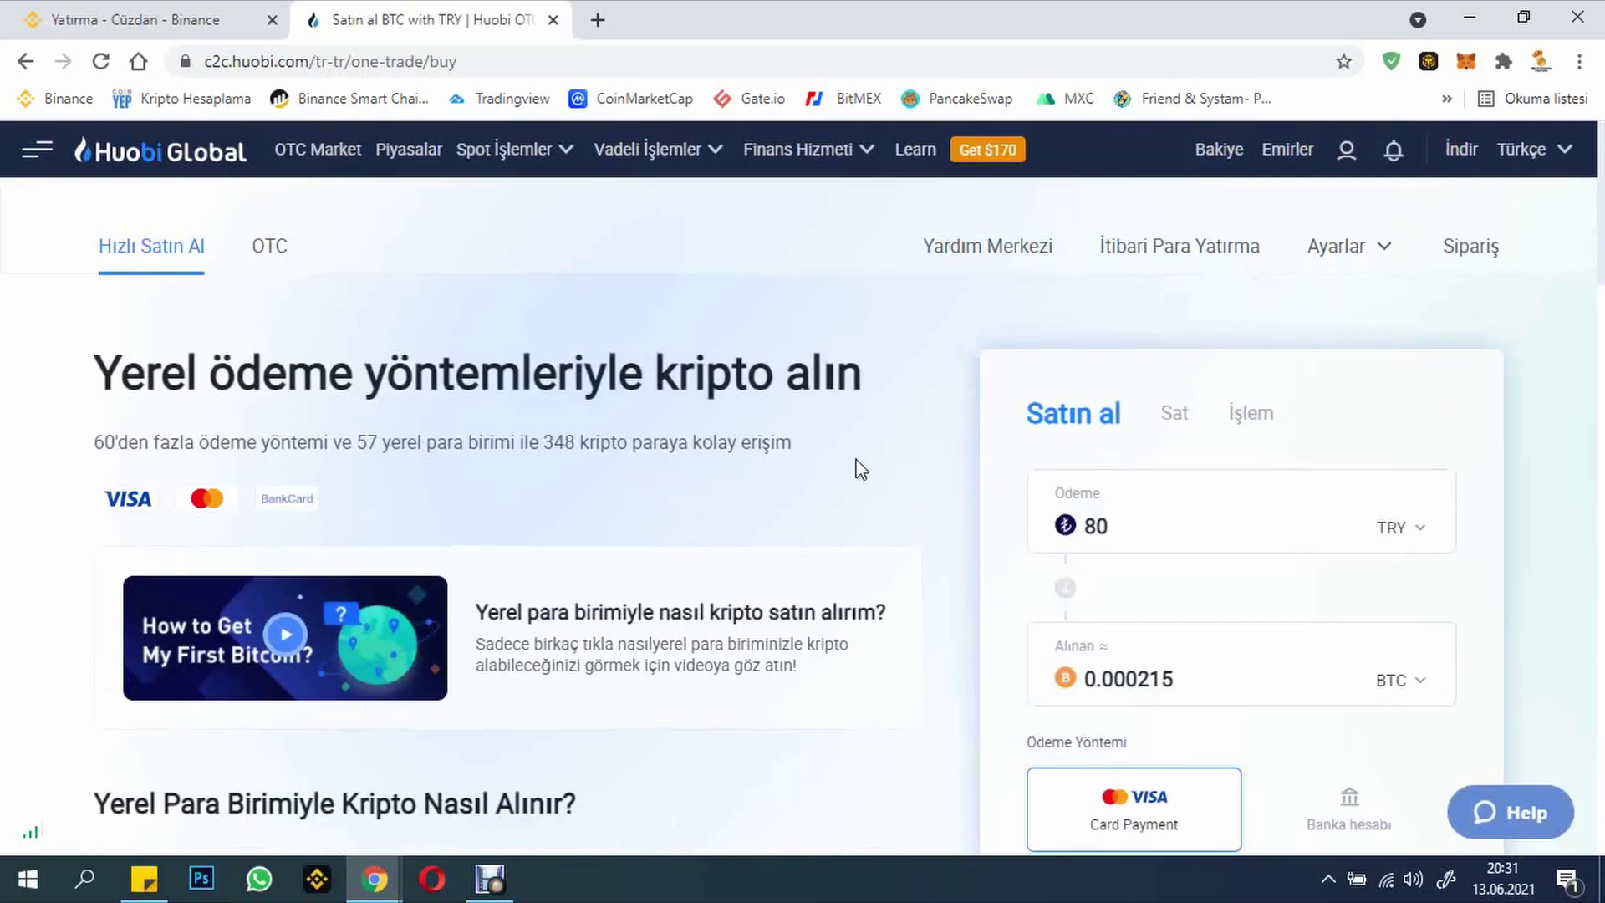
Step: Set the payment amount of the BTC purchase to 1000 TRY
scroll(836, 468, "down", 5)
scroll(1293, 461, "down", 2)
key("BackSpace")
key("BackSpace")
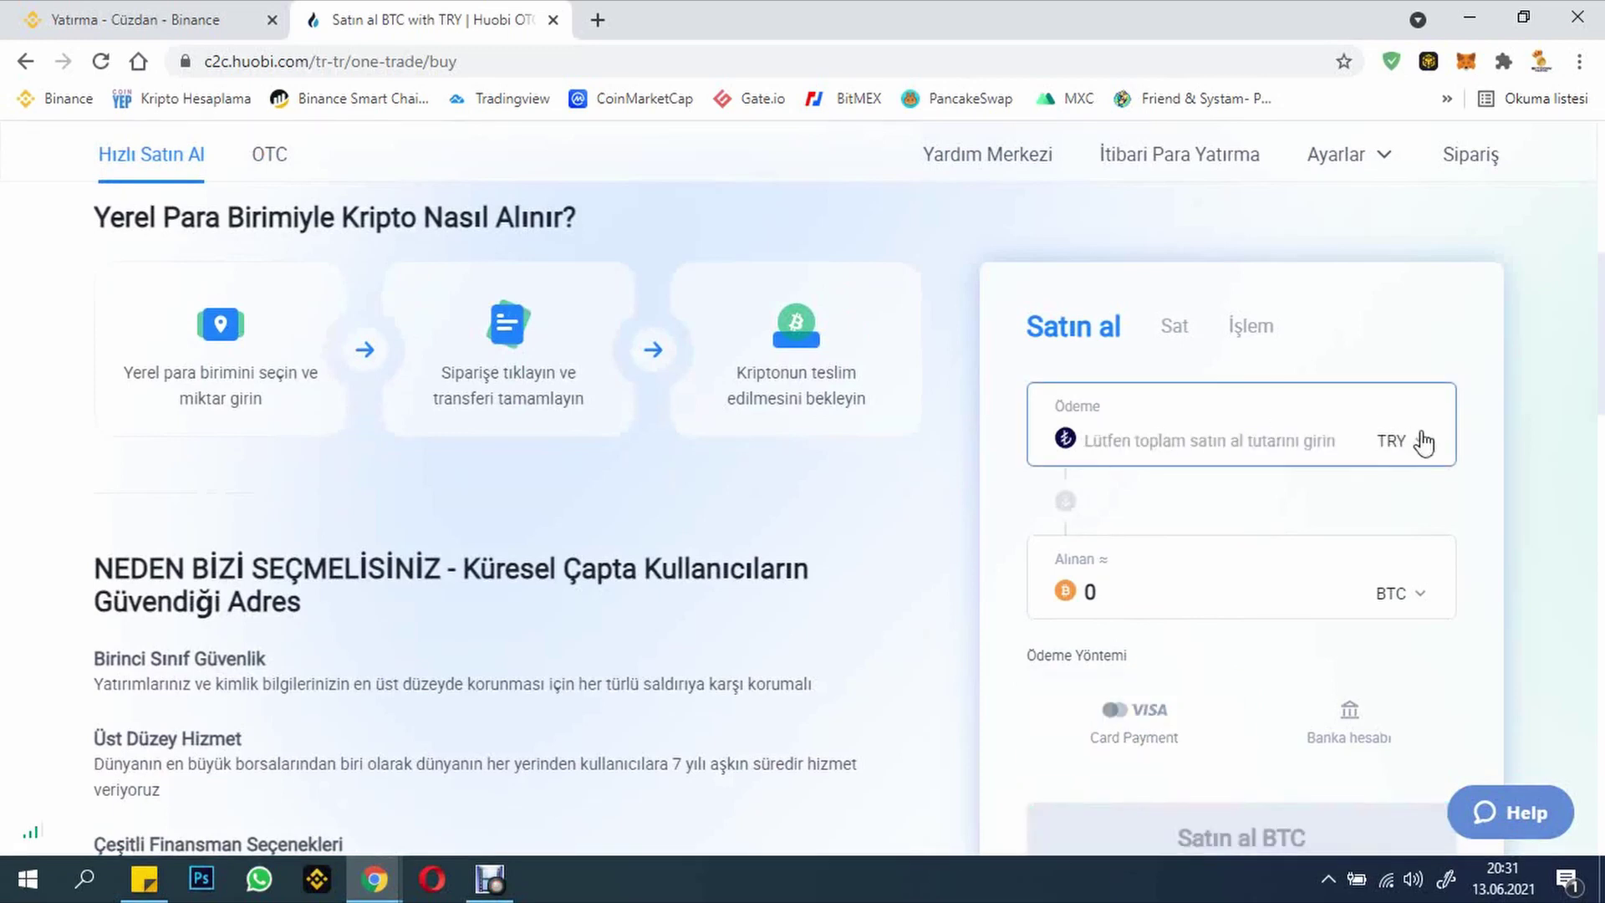
type("1000")
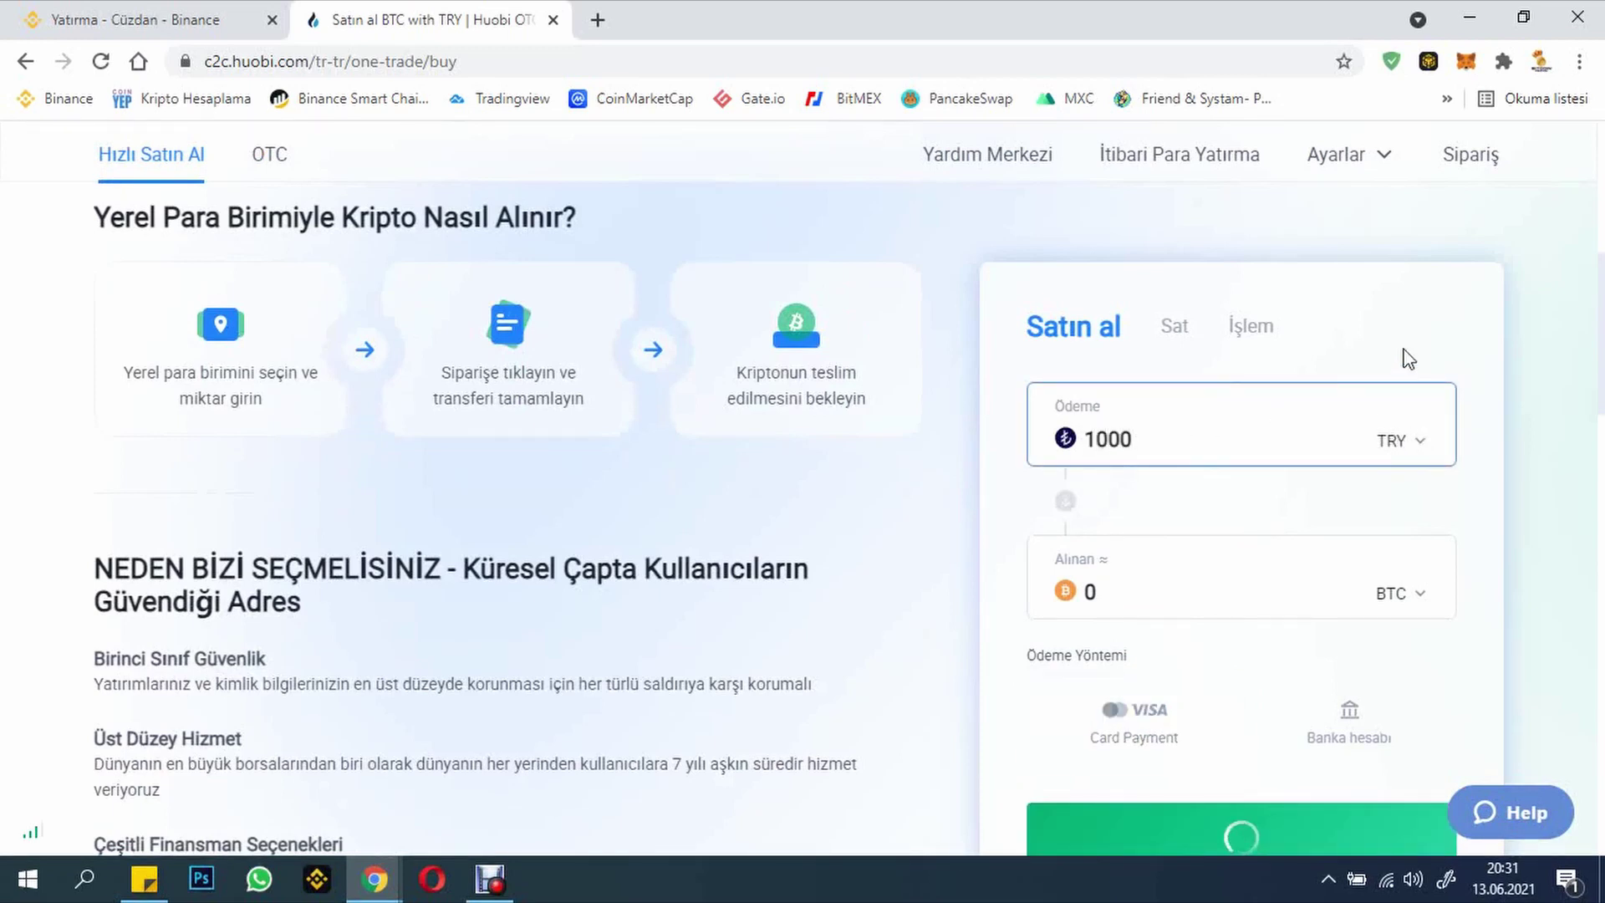
left_click(1542, 319)
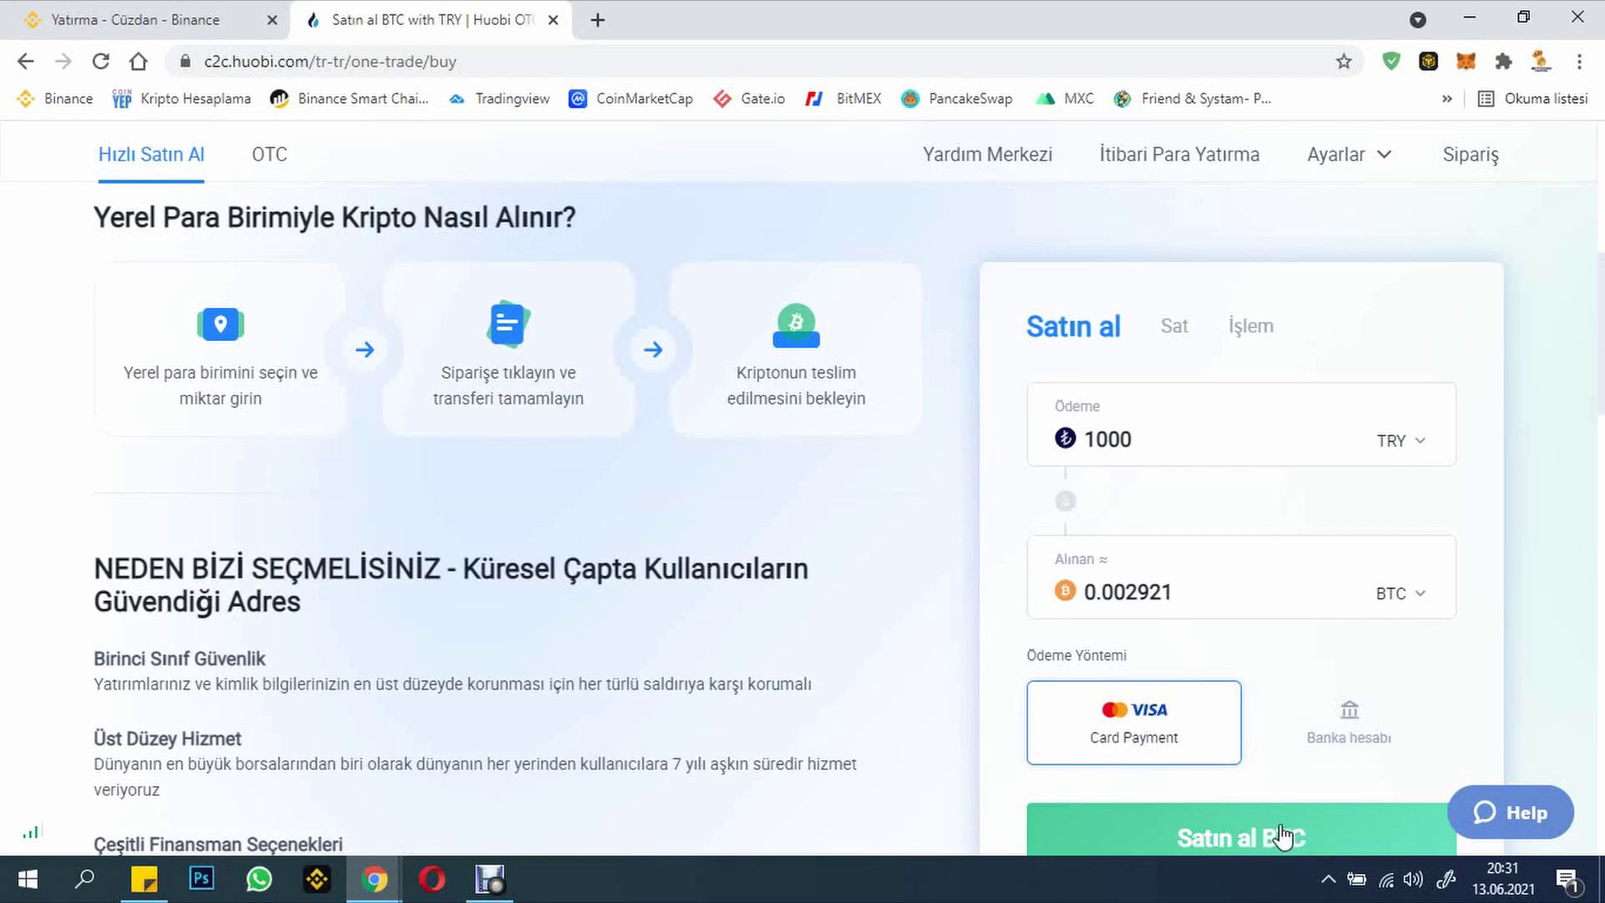
Step: Try to buy BTC with card payment, dismiss the notice, and try the bank account payment method
left_click(1221, 834)
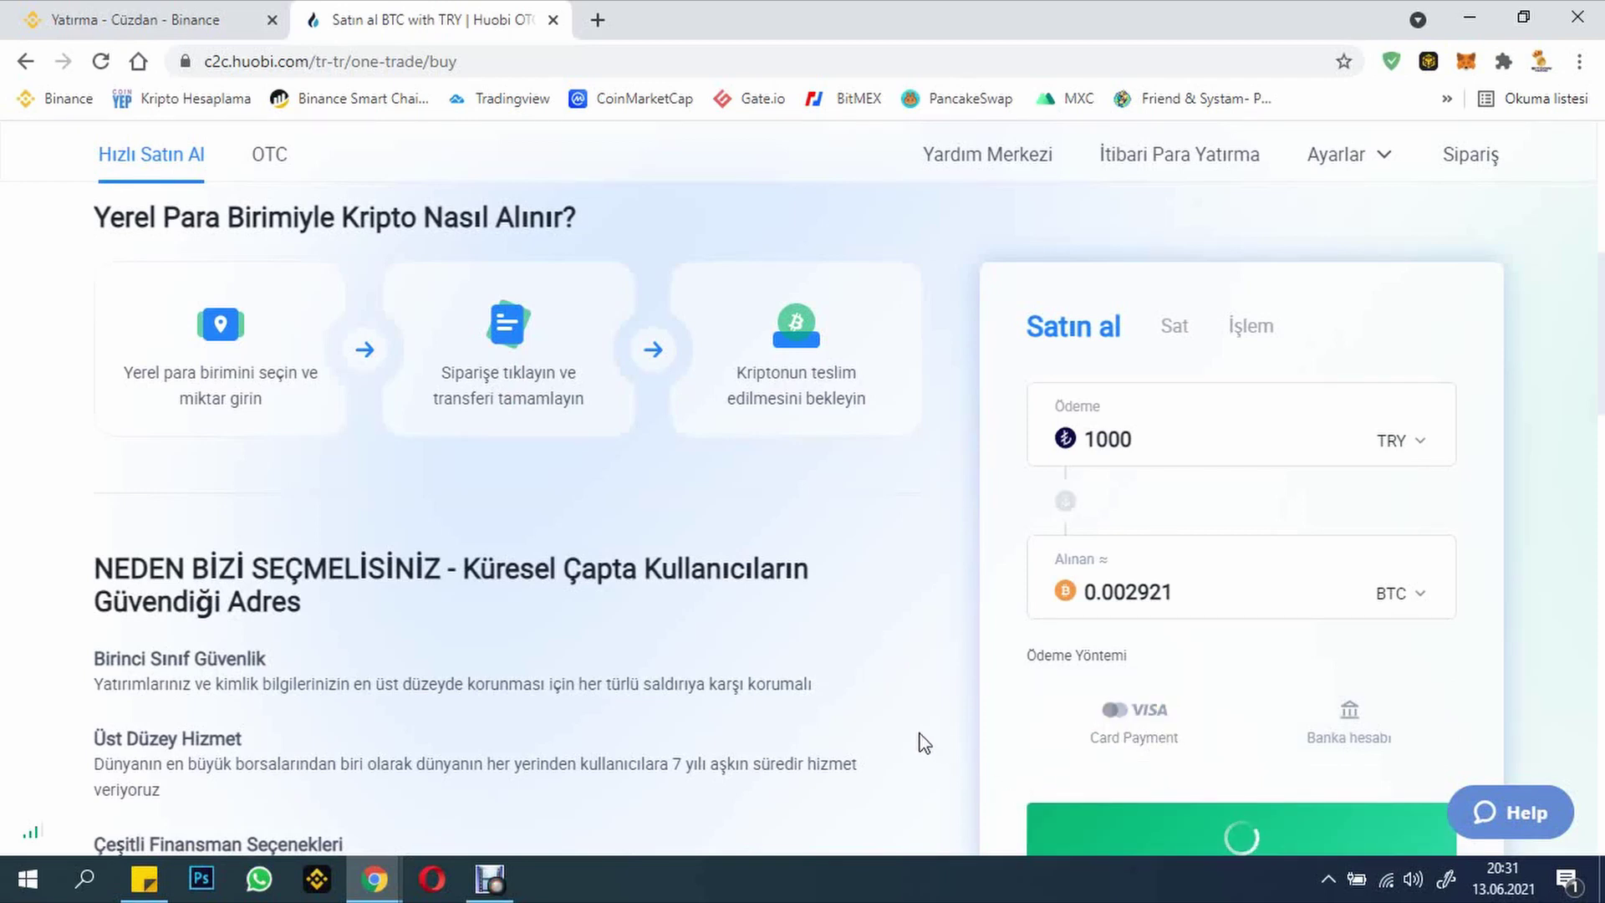
scroll(1207, 631, "down", 2)
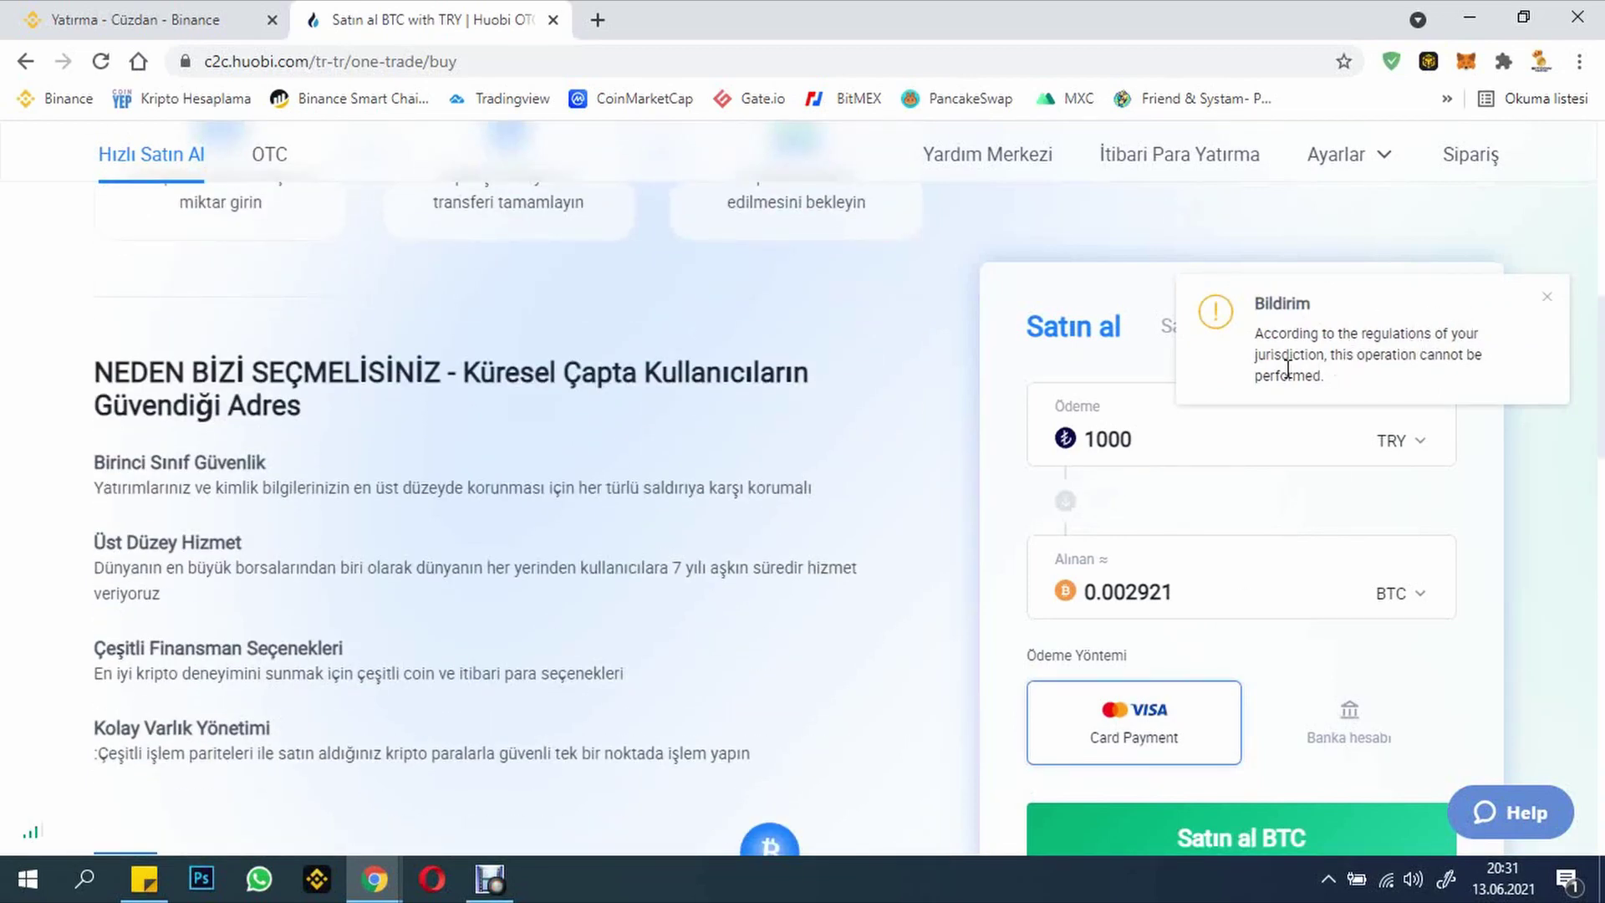
left_click(1546, 298)
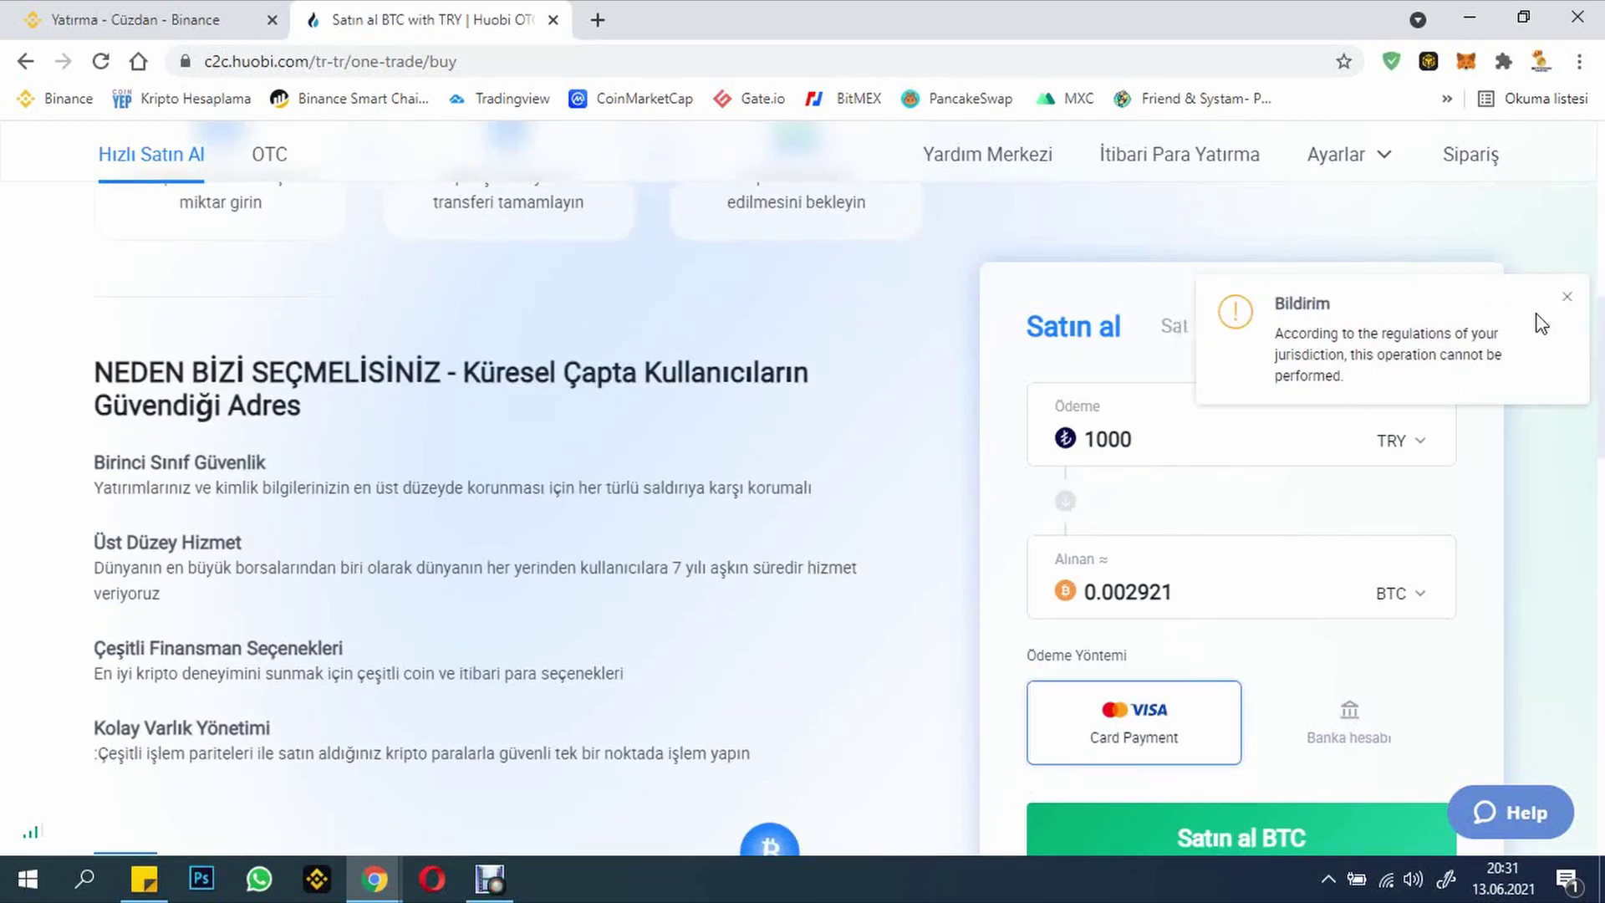
left_click(1363, 717)
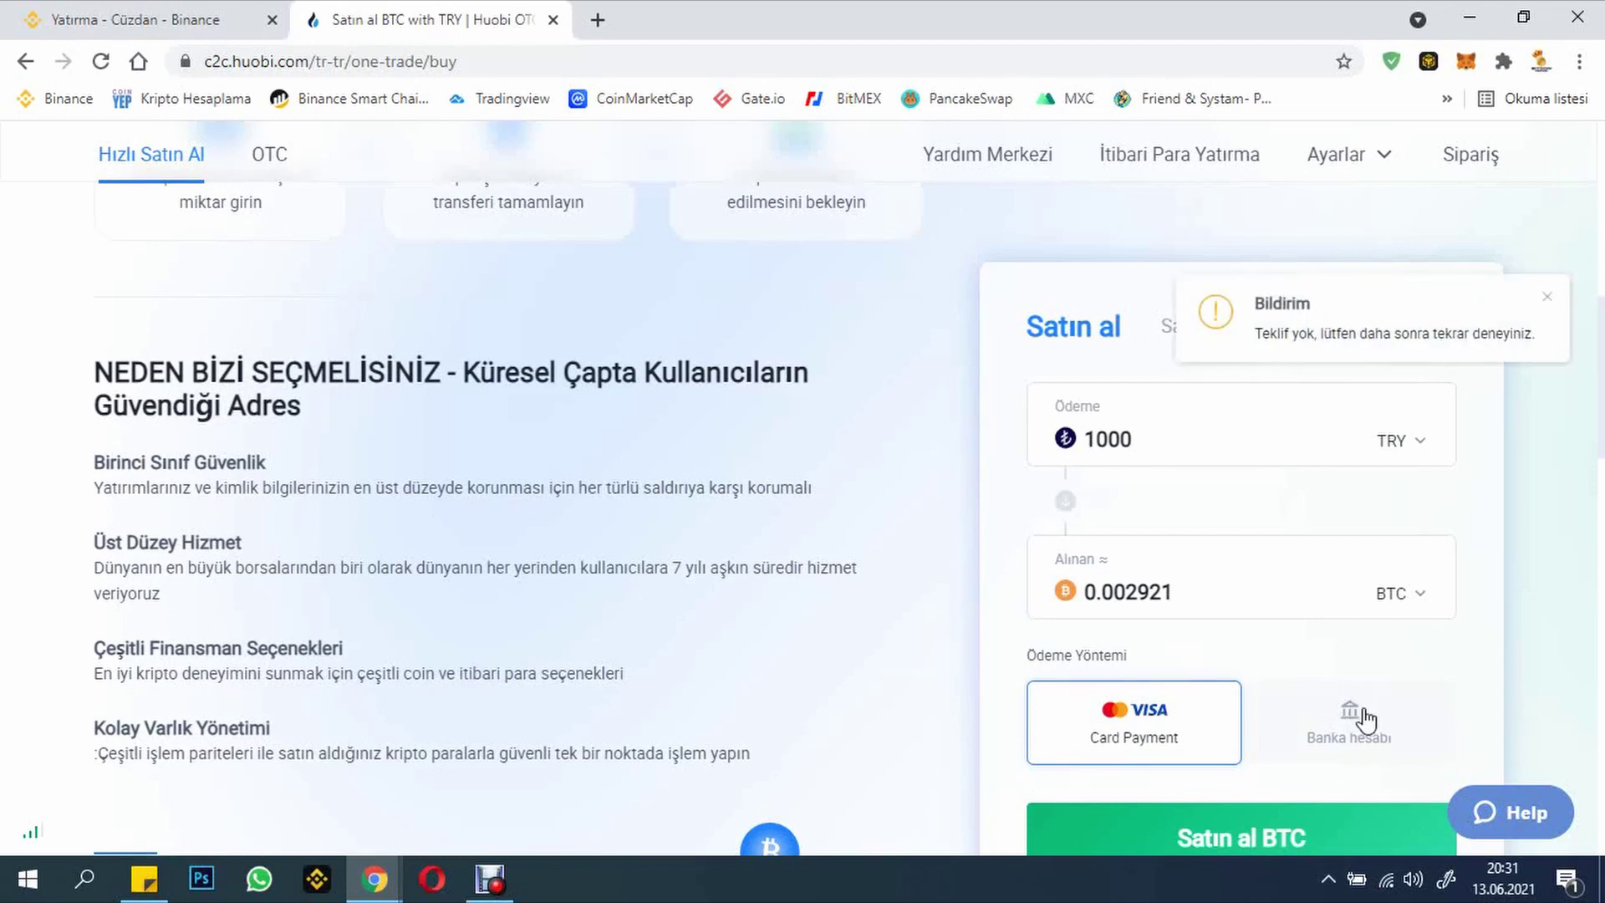
left_click(1547, 298)
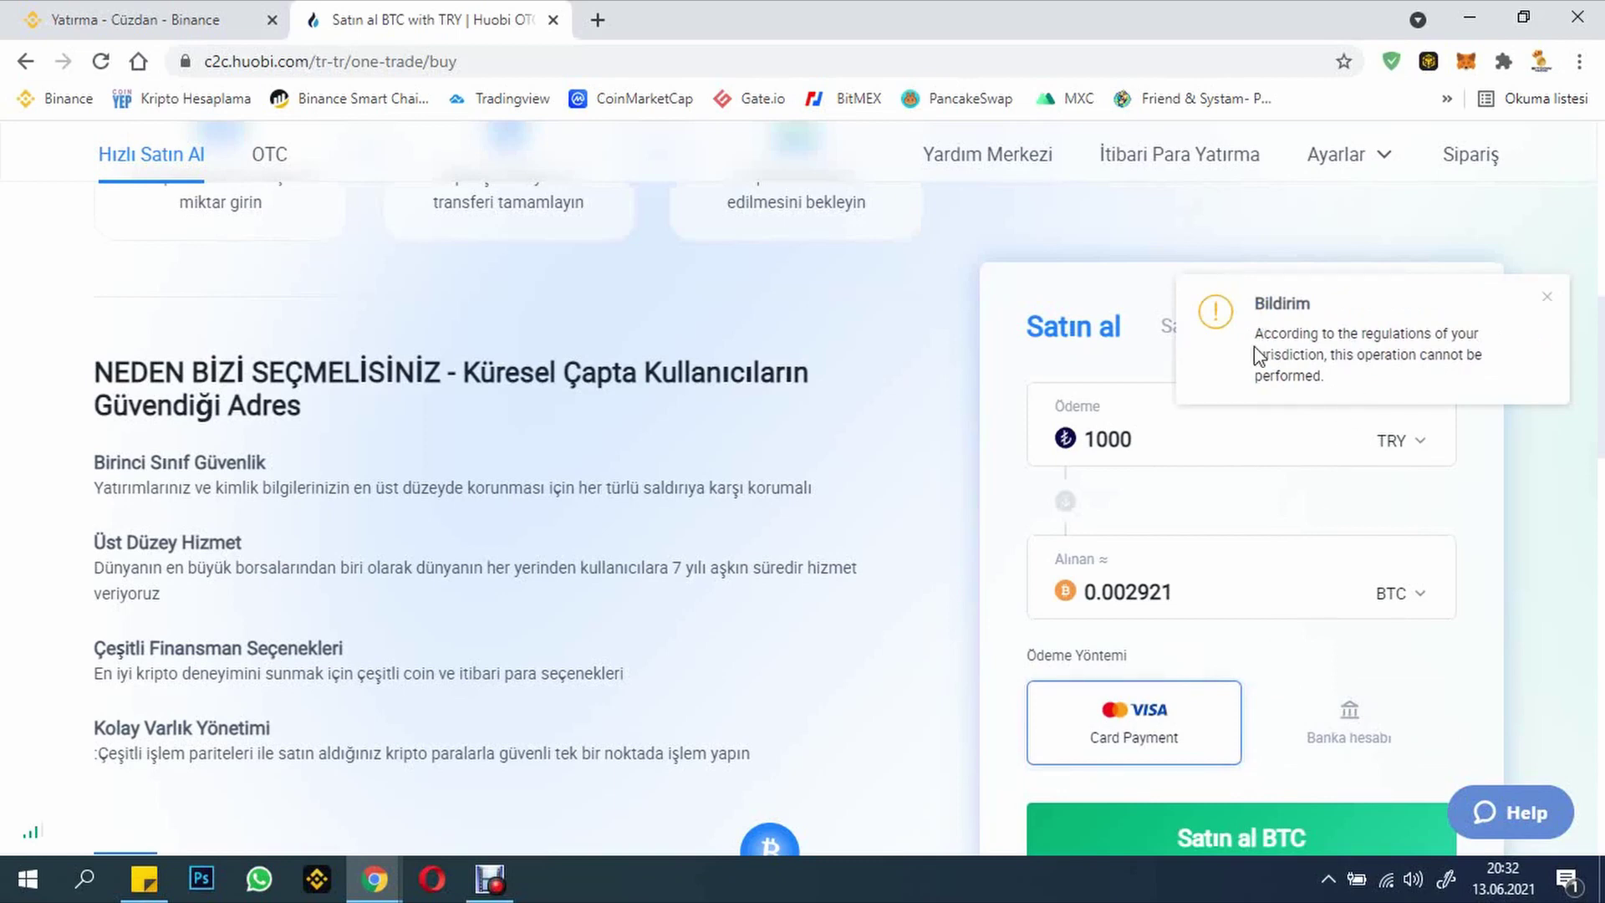
scroll(855, 564, "down", 5)
scroll(261, 512, "up", 3)
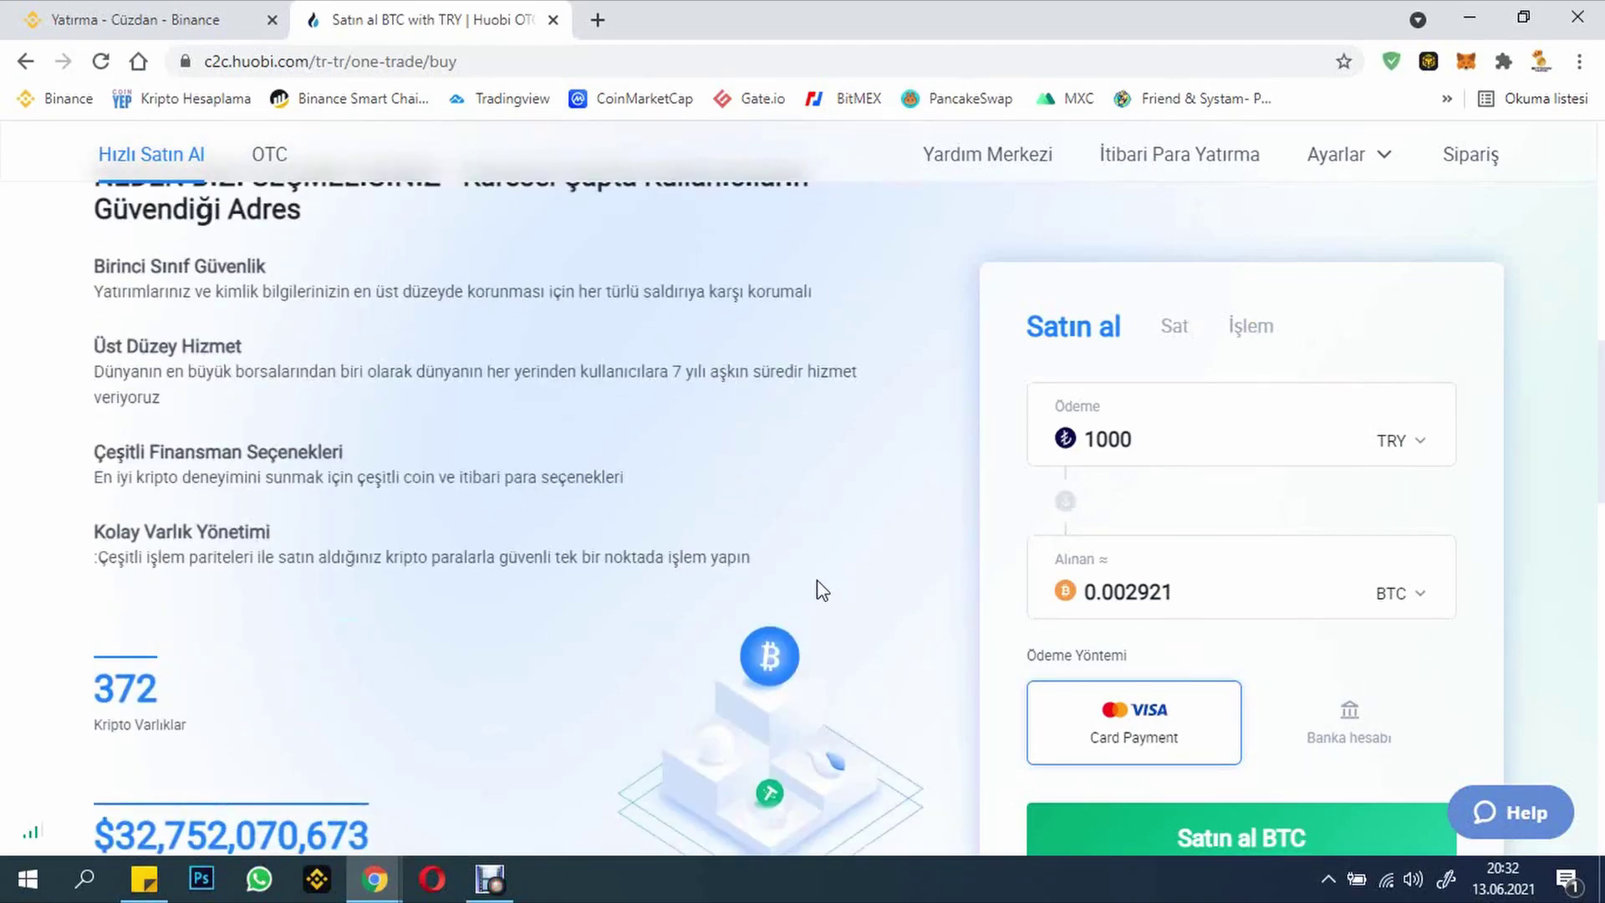
scroll(823, 589, "up", 5)
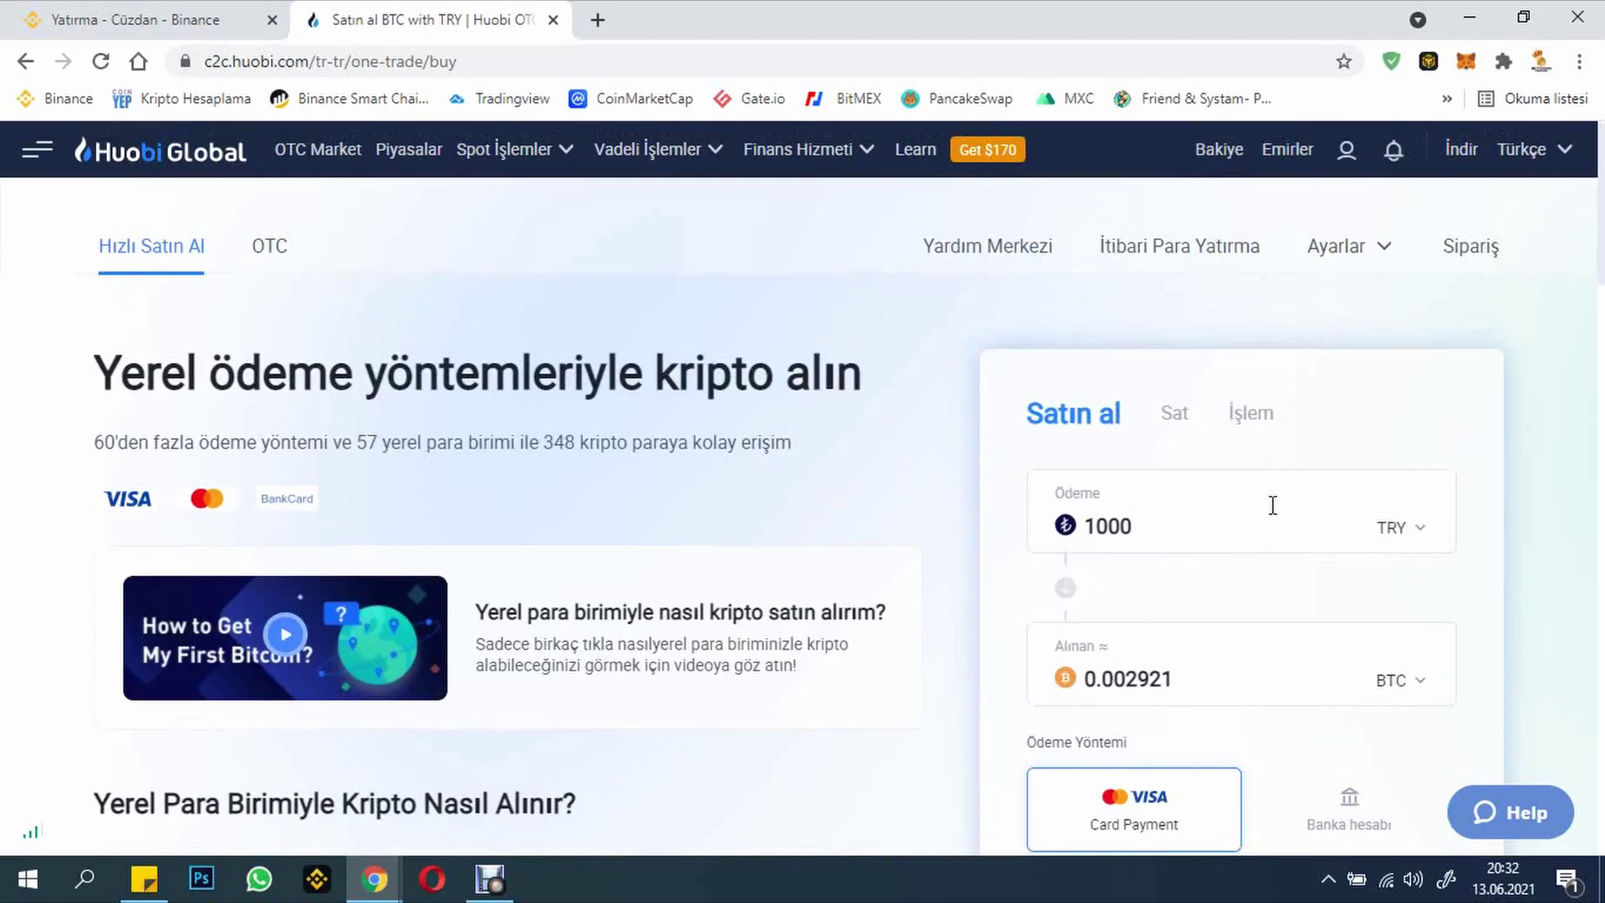
scroll(1272, 505, "down", 2)
scroll(1107, 504, "up", 2)
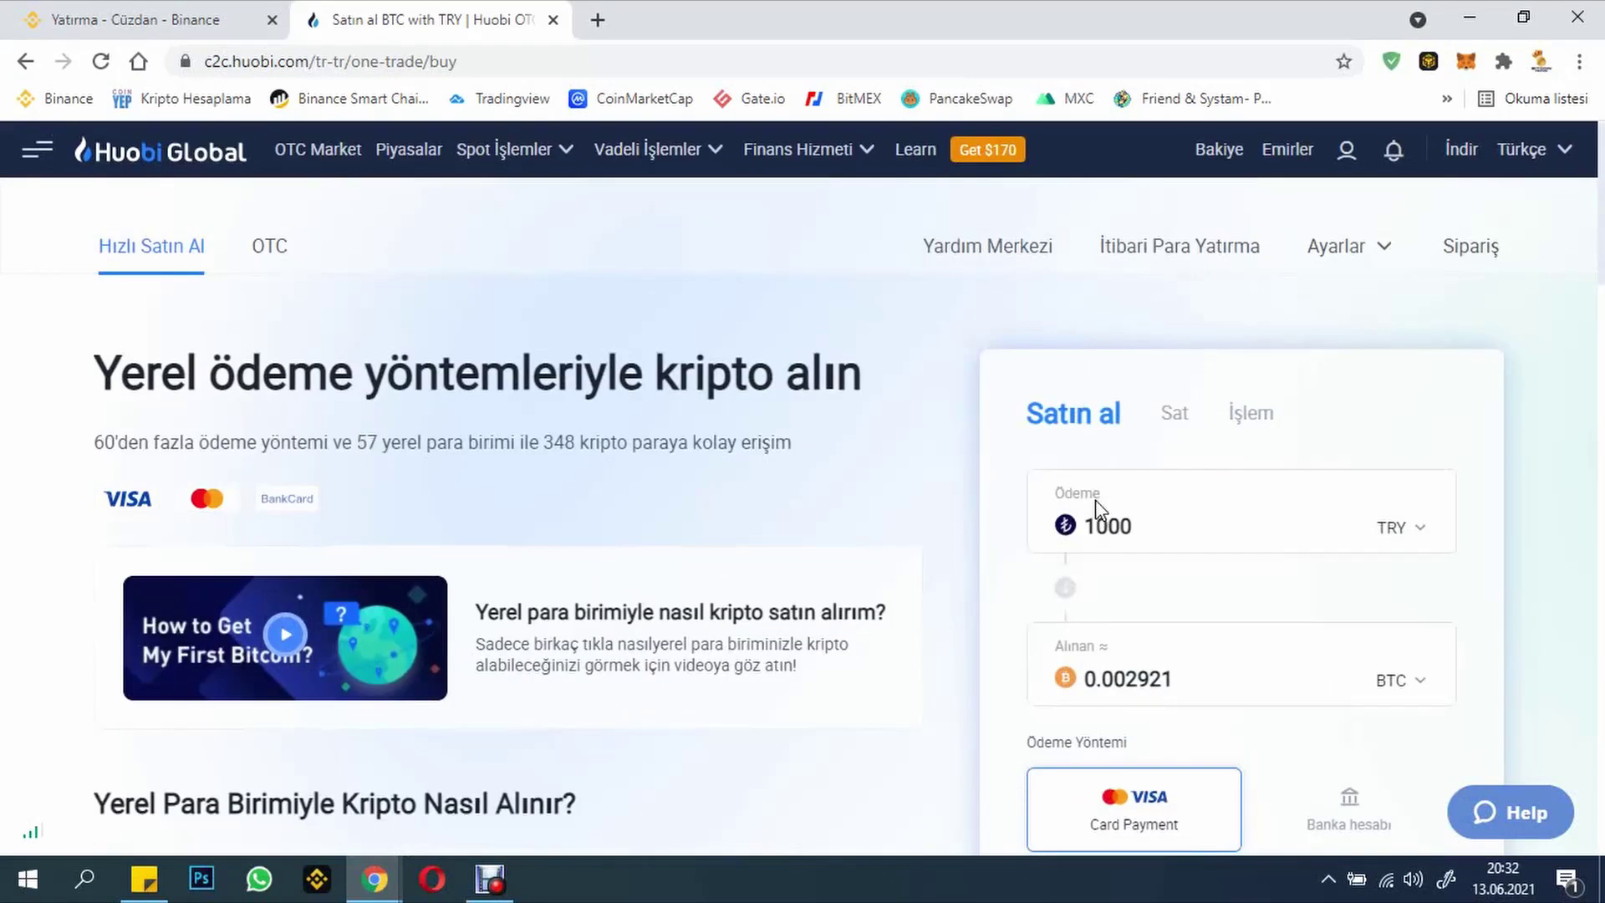
Step: Open the markets overview and look through the USDT trading pairs and their price changes
left_click(407, 159)
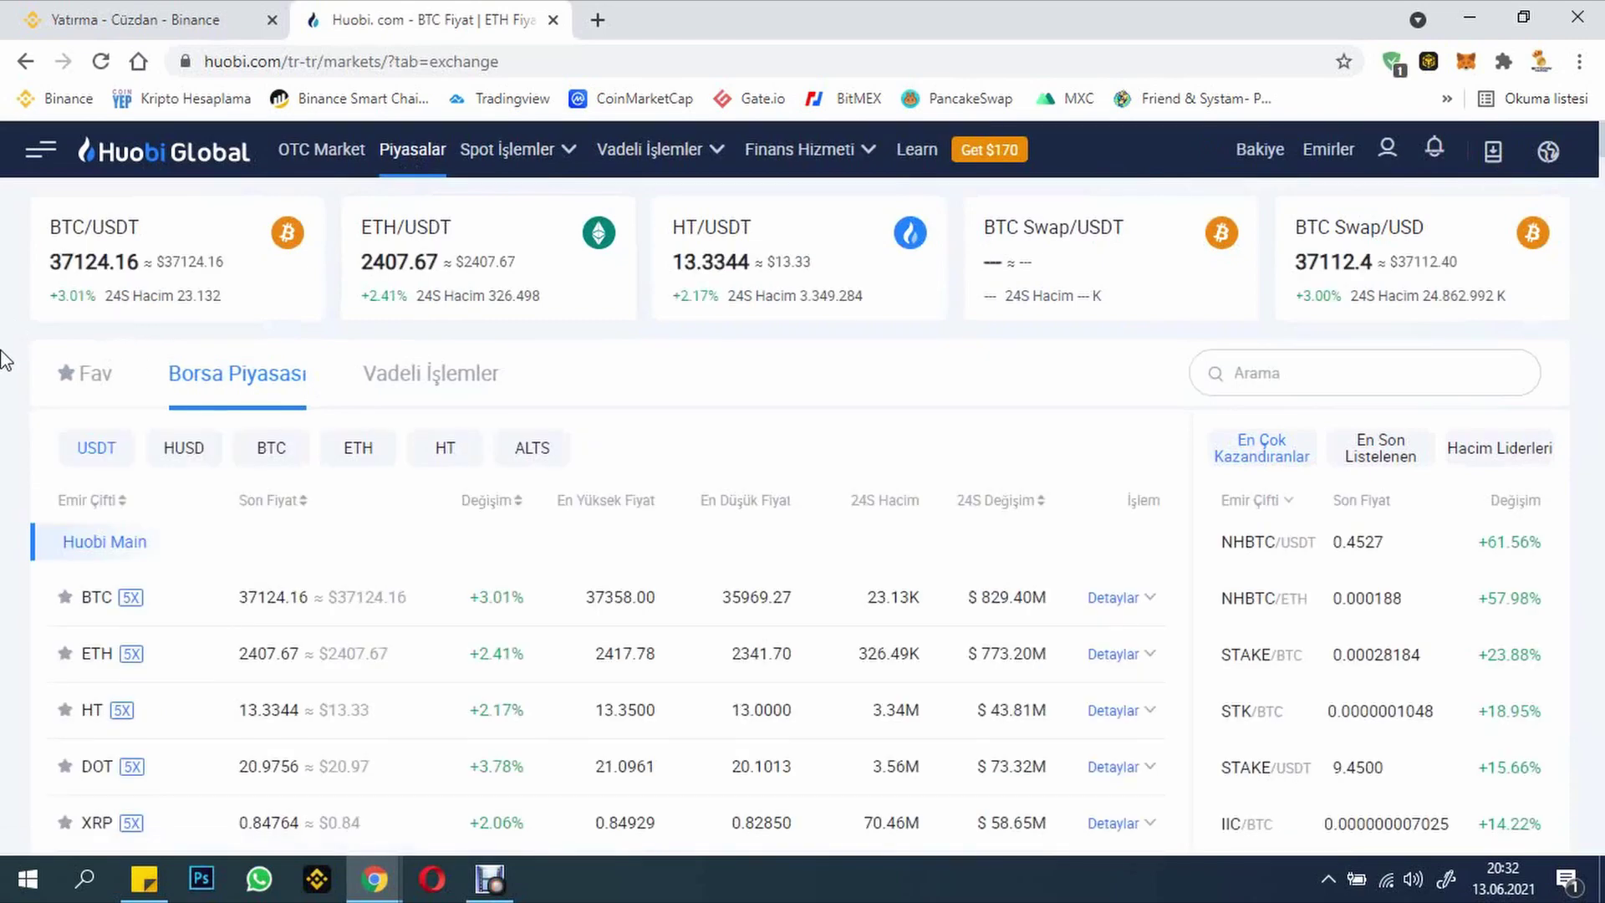
scroll(7, 360, "down", 3)
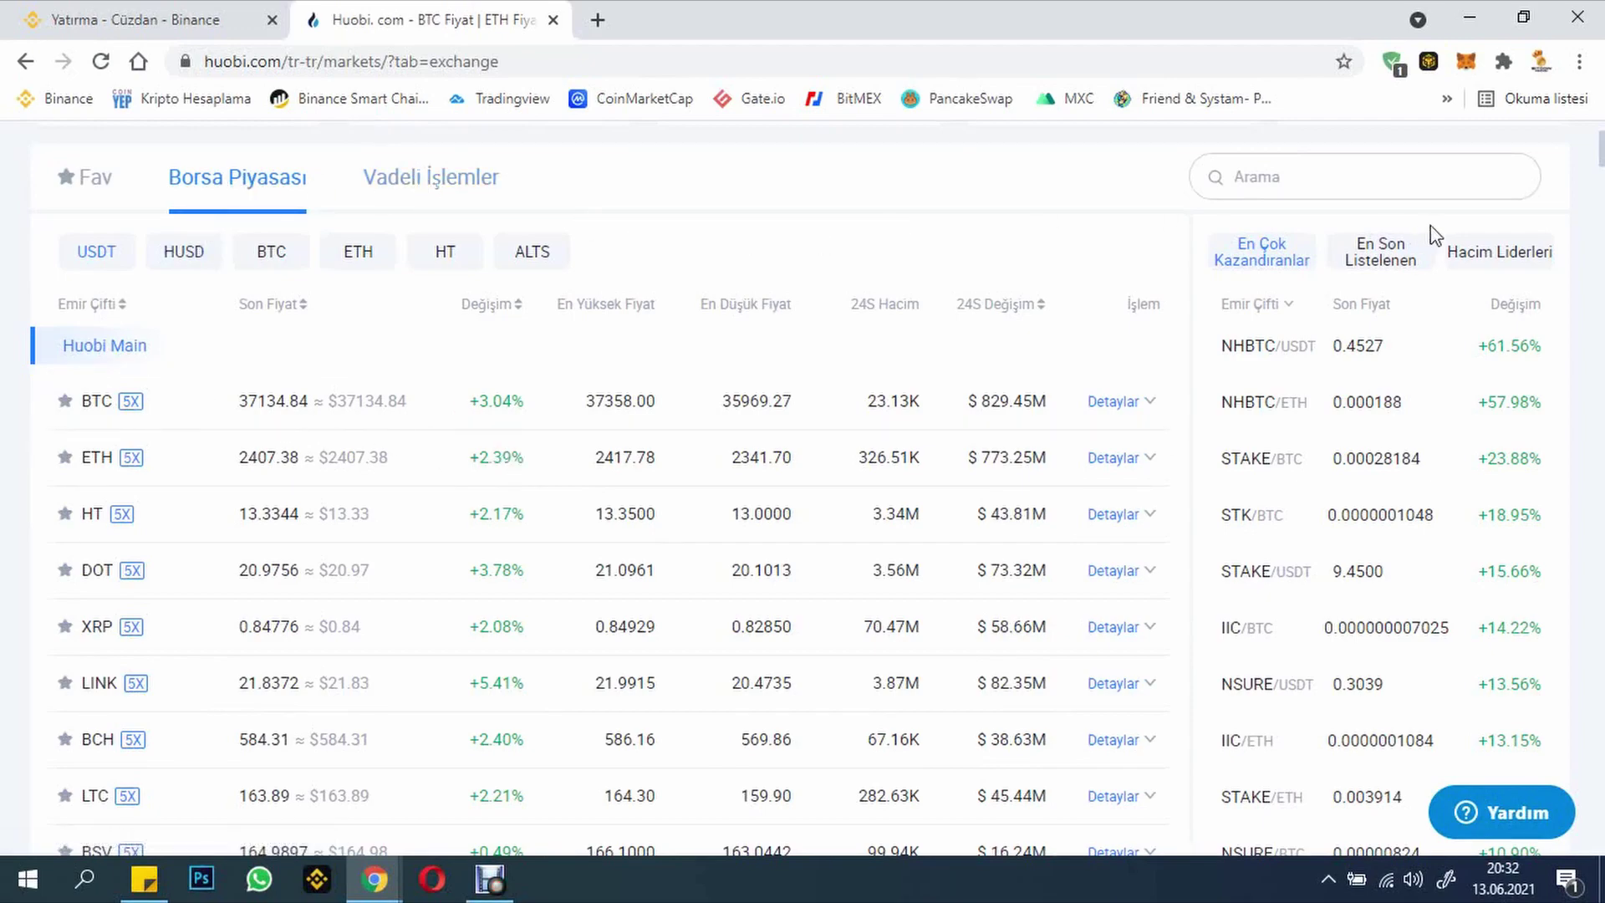
left_click_drag(1599, 155, 922, 293)
Step: Open the spot exchange for BTC/USDT, dismiss the ETP market tip, and view the available chart intervals
mouse_move(562, 157)
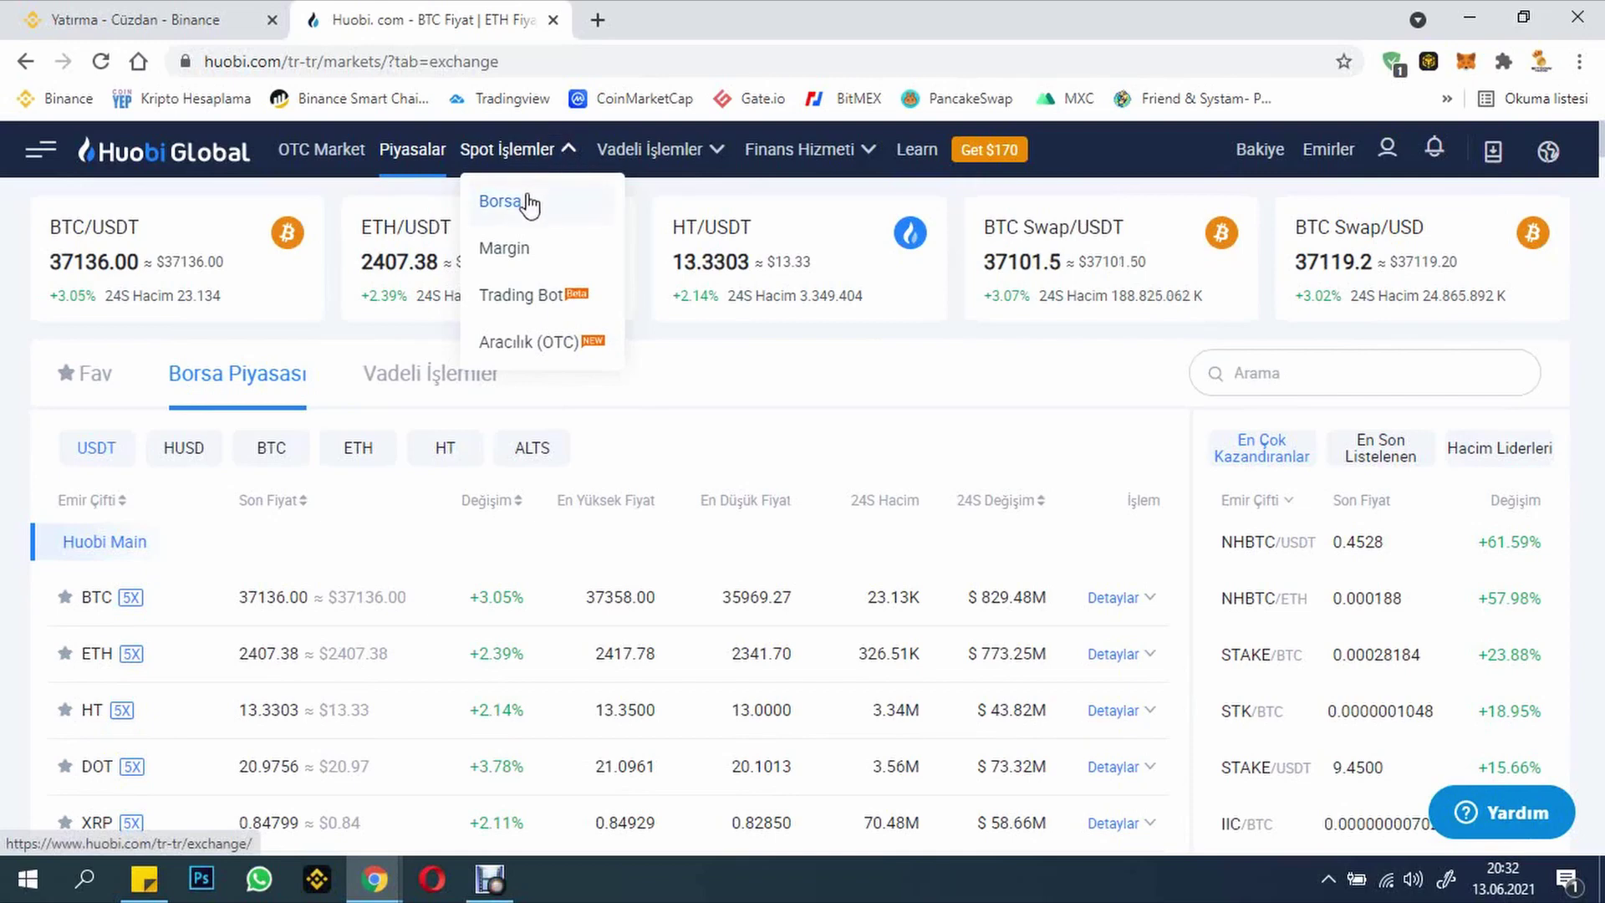
left_click(528, 204)
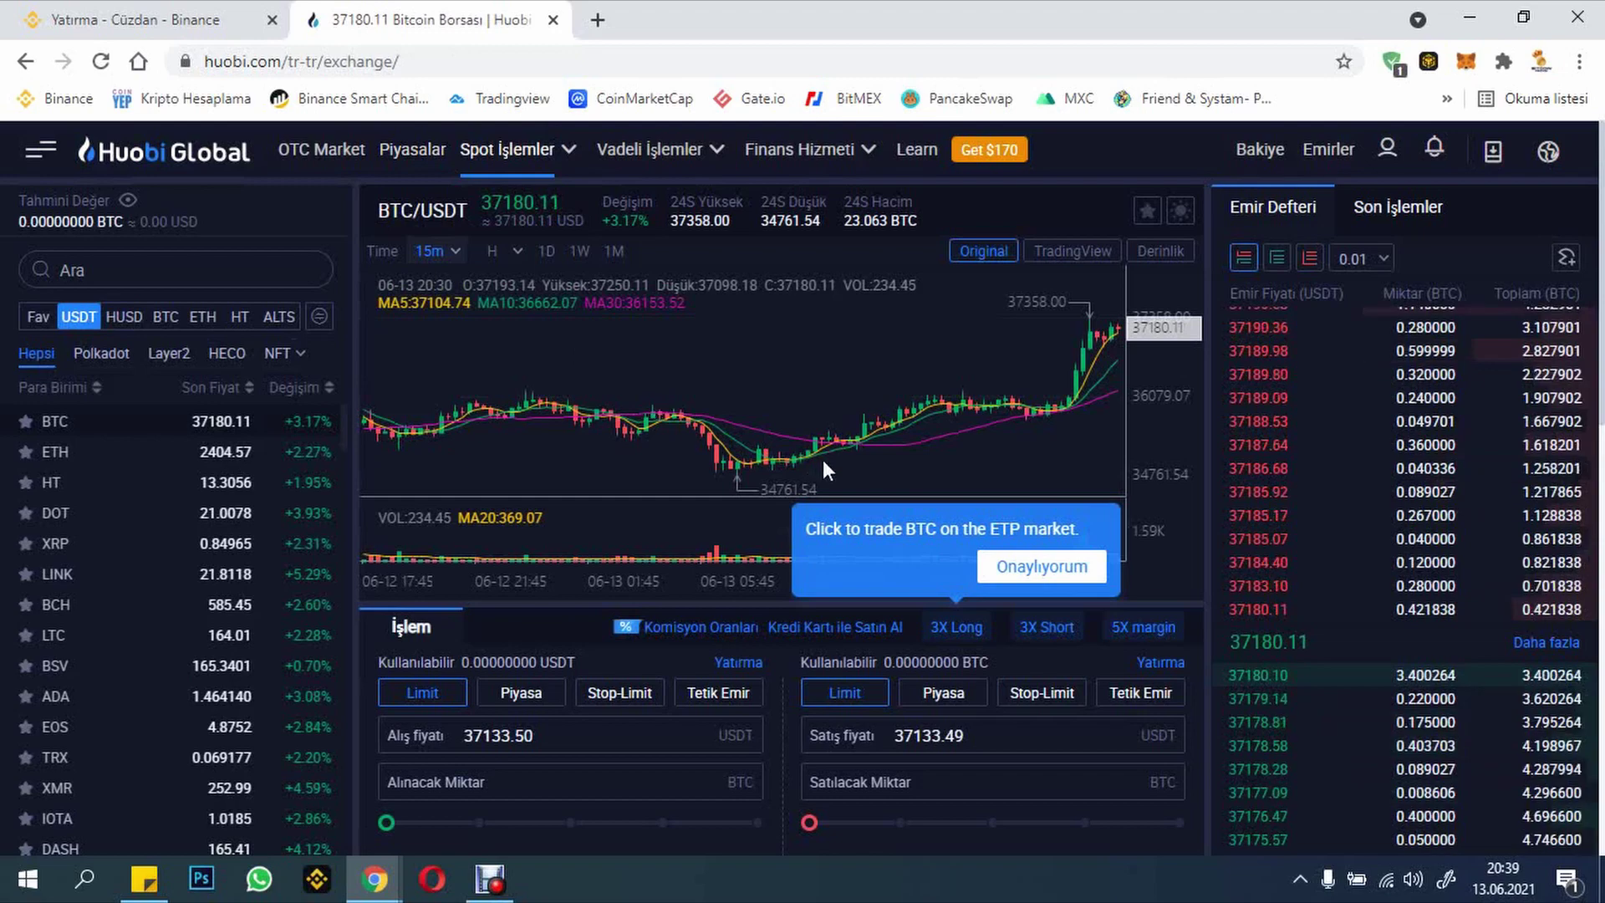
left_click(1040, 566)
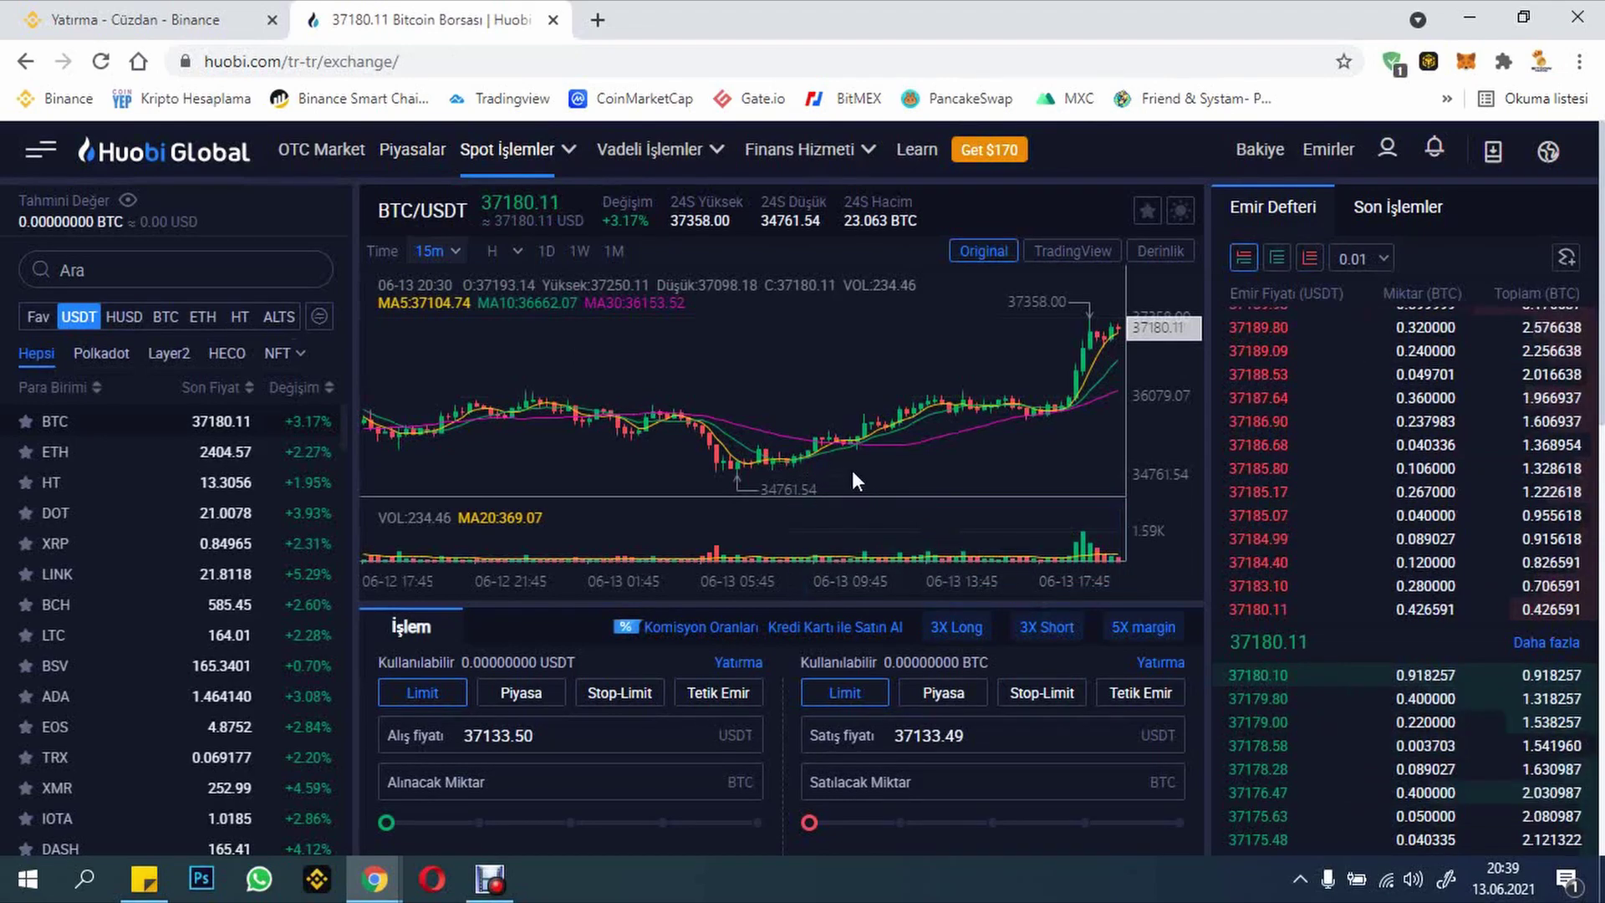
scroll(675, 402, "down", 1)
scroll(676, 403, "down", 4)
scroll(752, 418, "up", 5)
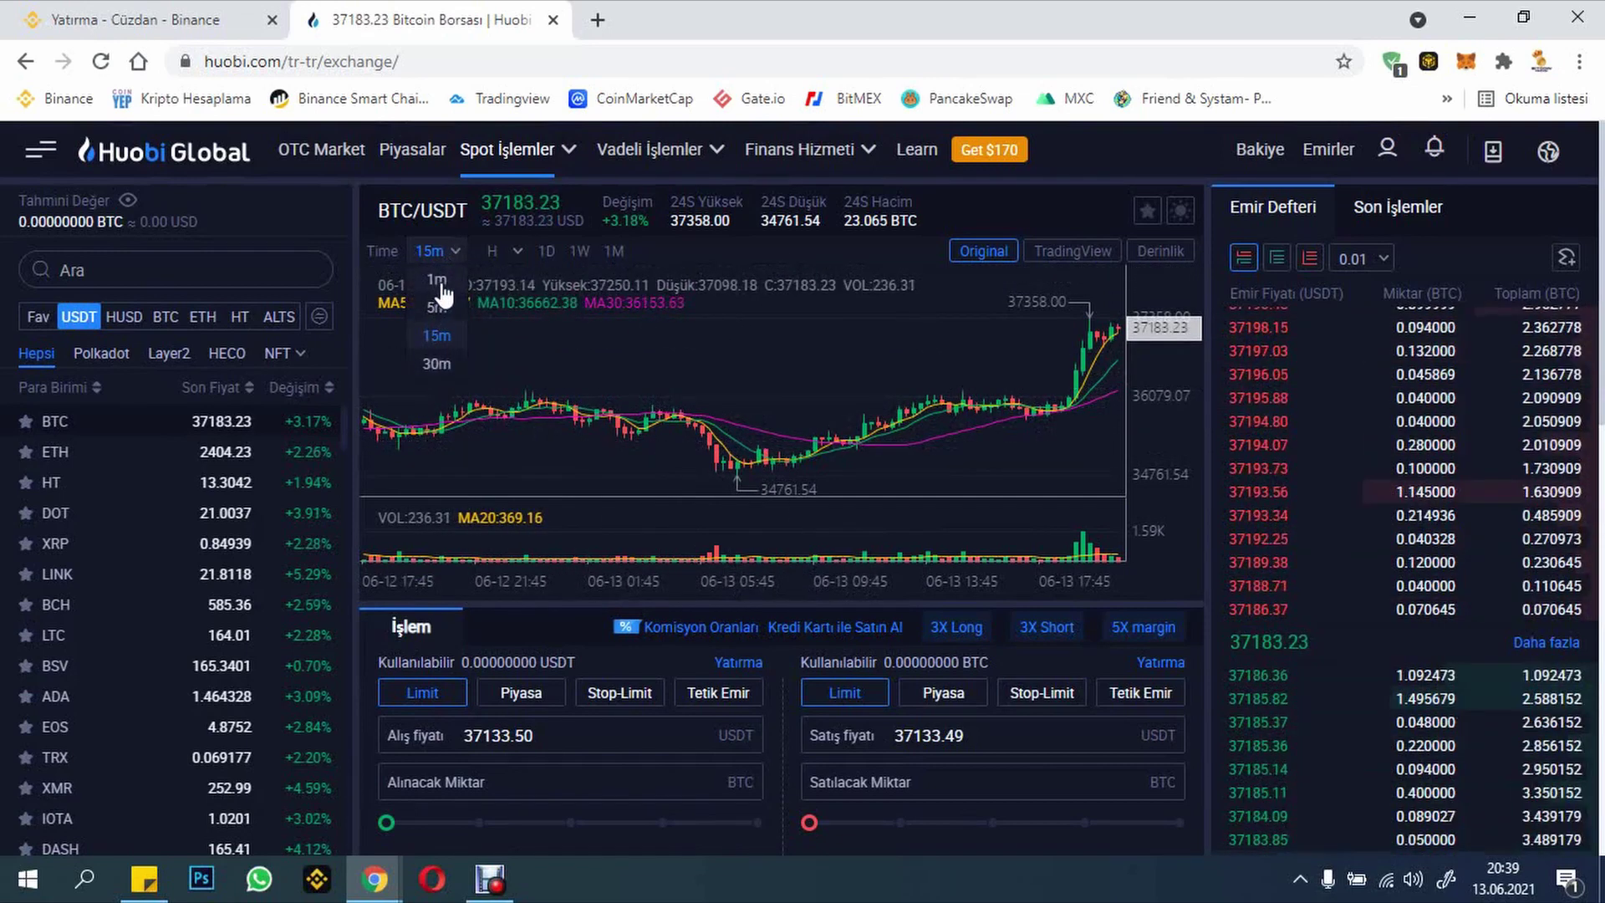
mouse_move(437, 251)
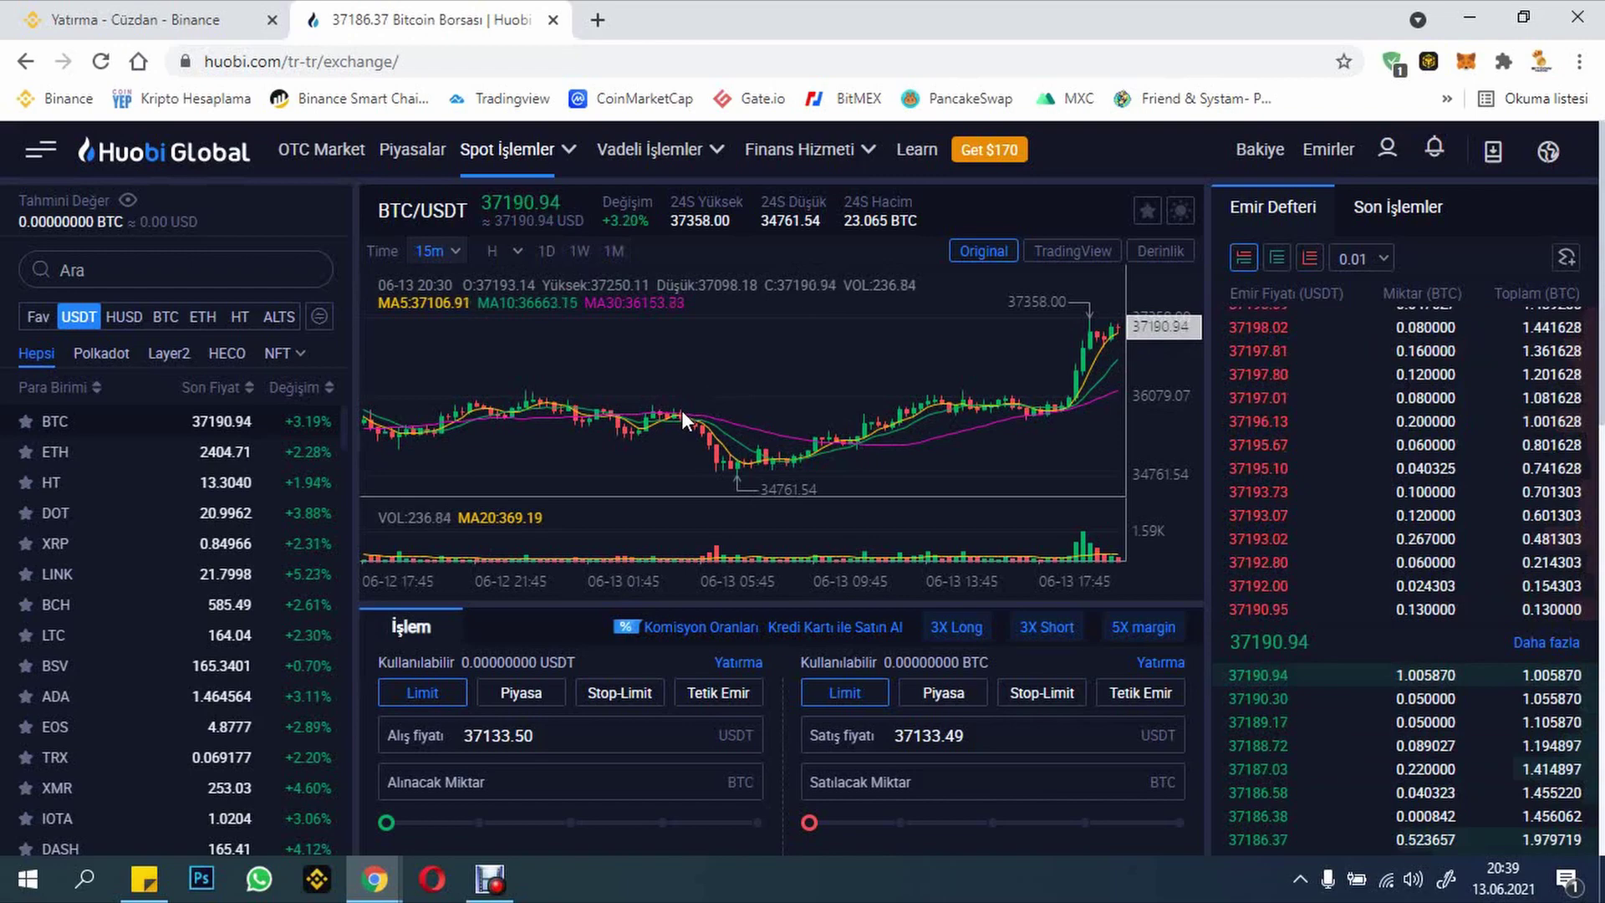
Step: View the market and stop-limit forms for BTC/USDT orders, returning to the limit order form
scroll(399, 570, "down", 2)
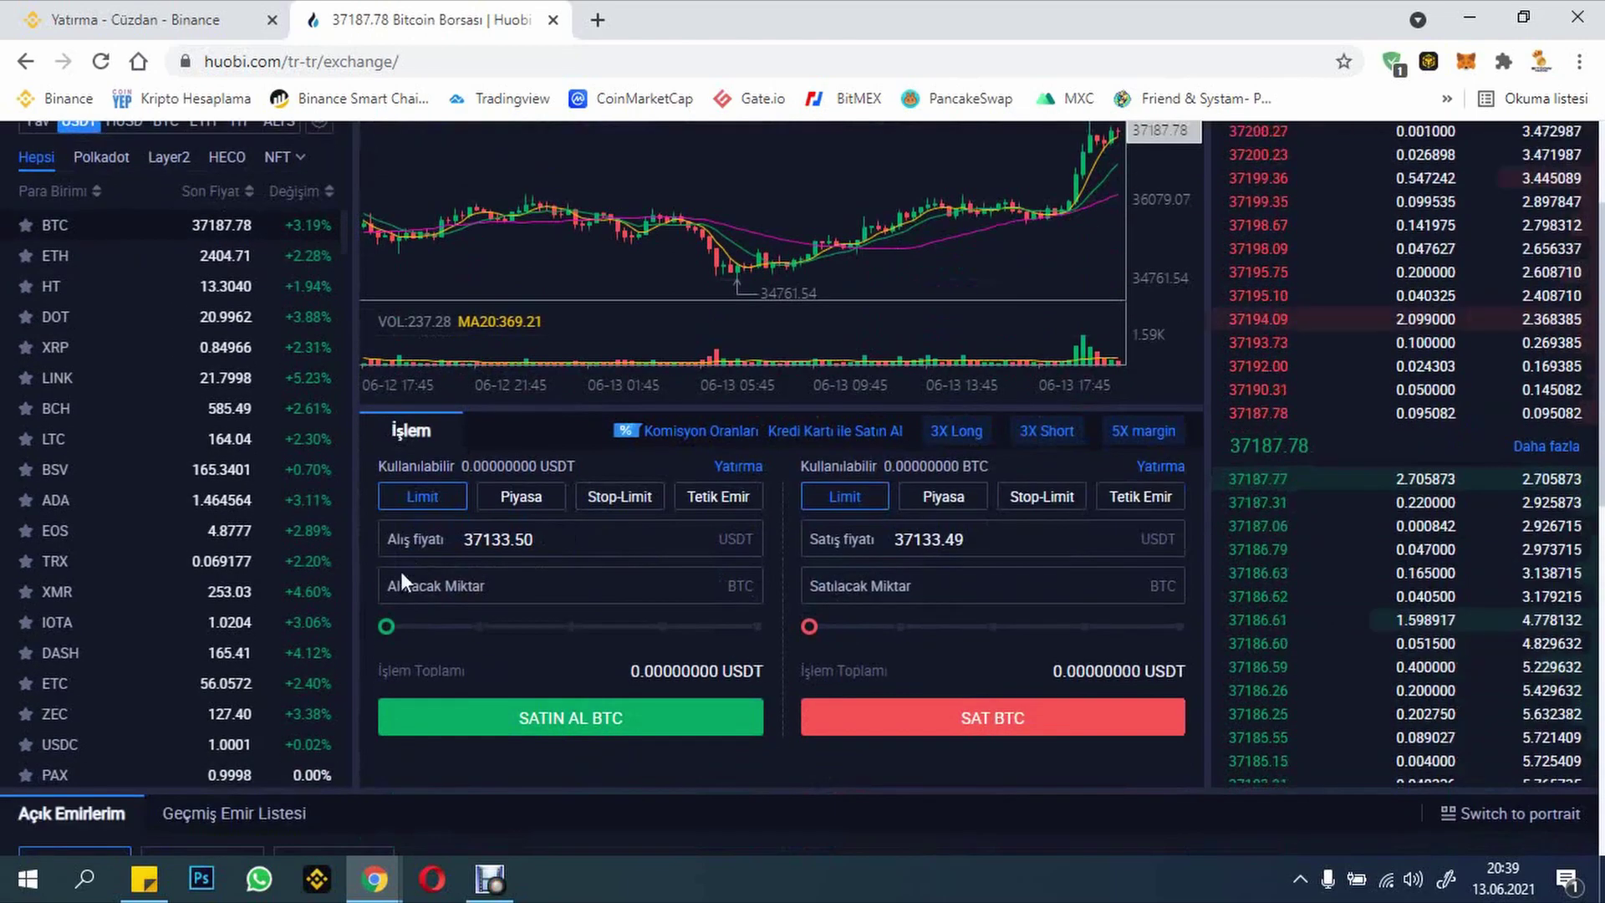
left_click(529, 506)
left_click(431, 499)
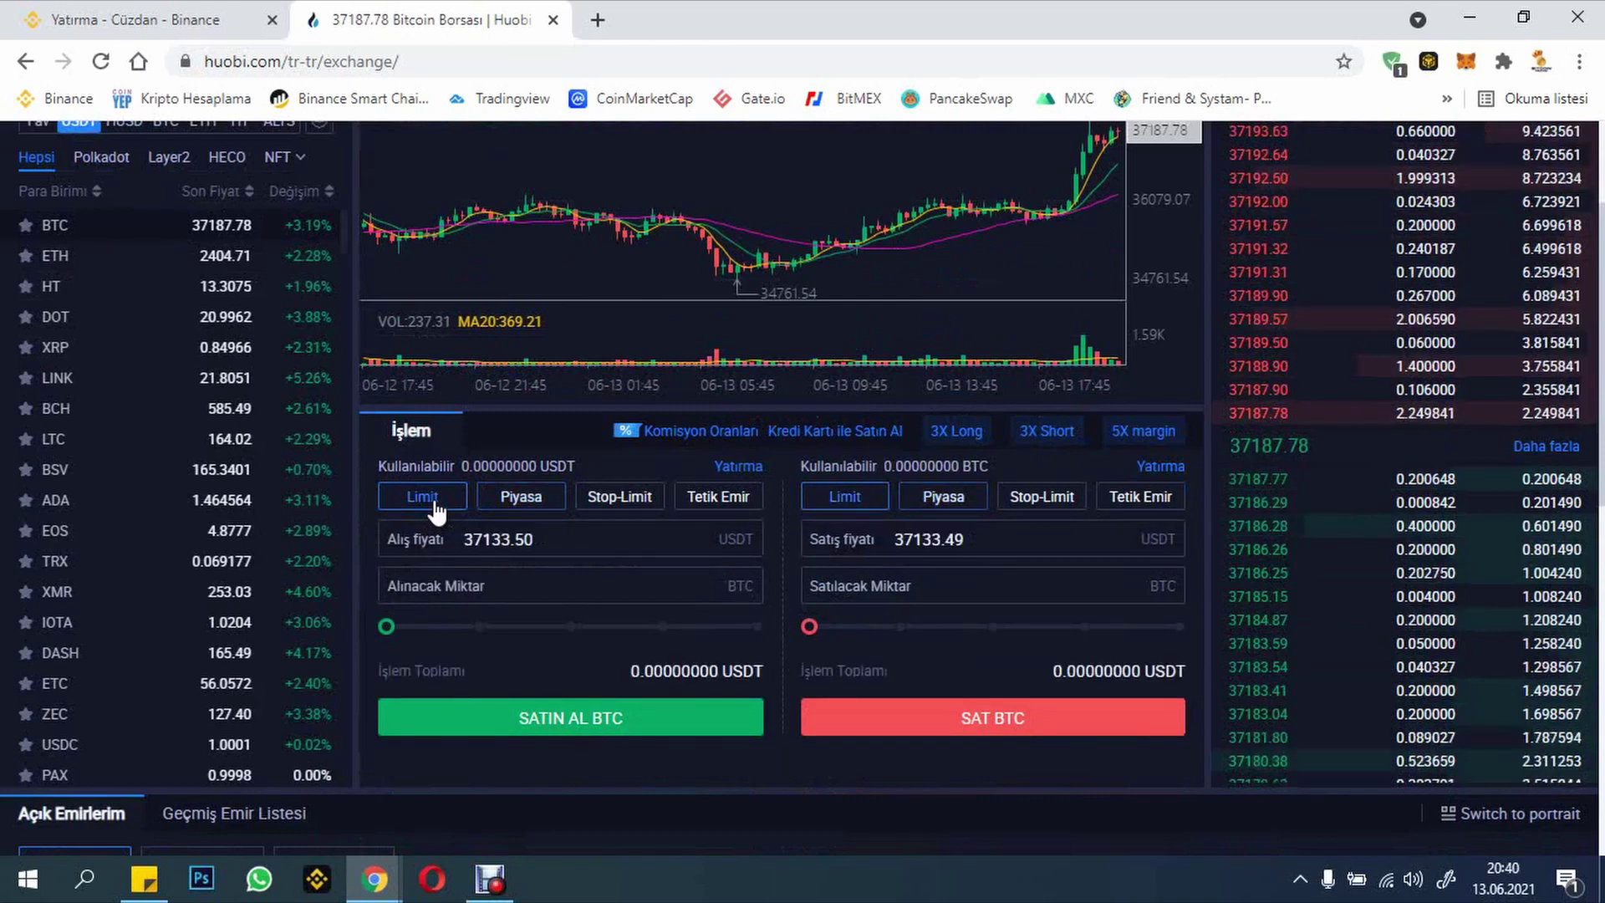
left_click(619, 499)
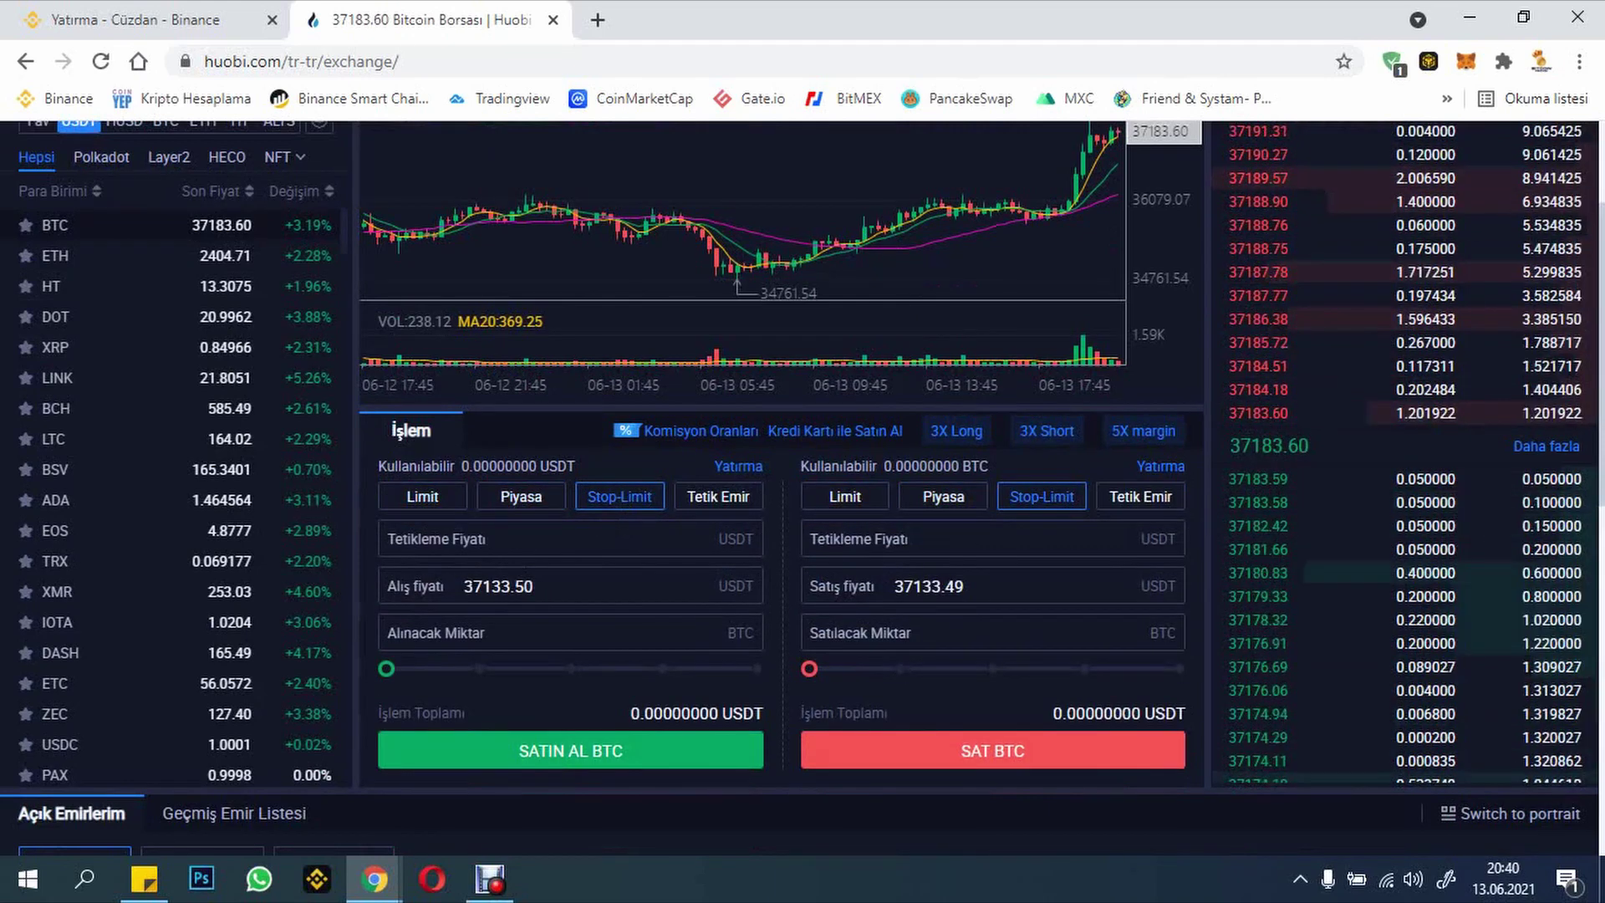
left_click(439, 504)
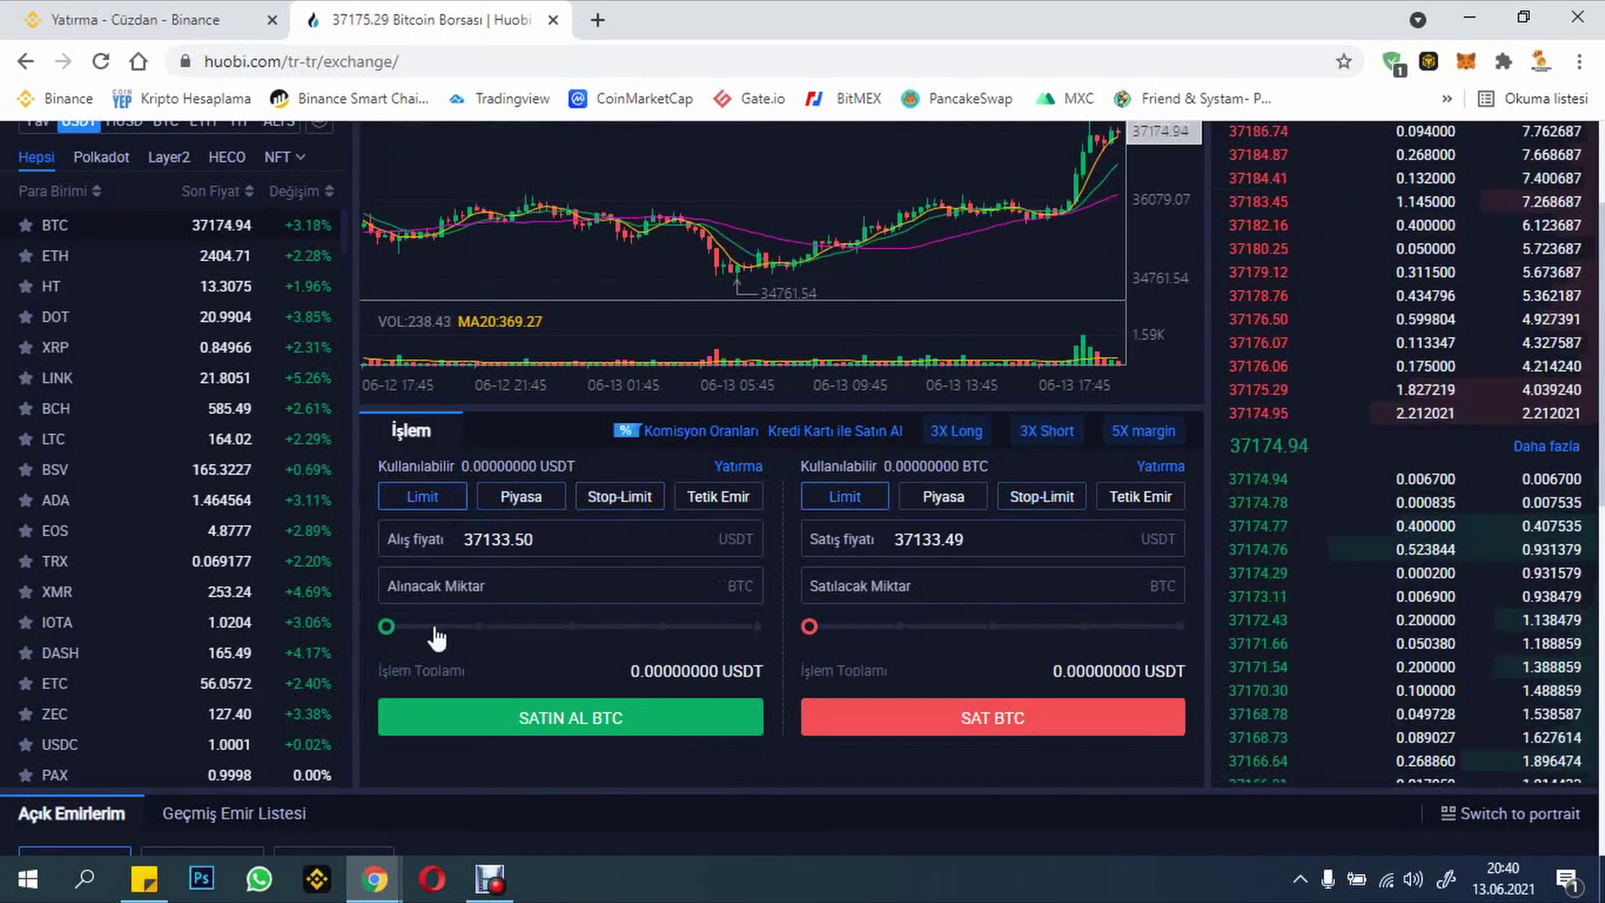
Step: Set the BTC amount of the limit buy order to a little under half of the available USDT
left_click_drag(386, 626, 546, 639)
left_click(459, 585)
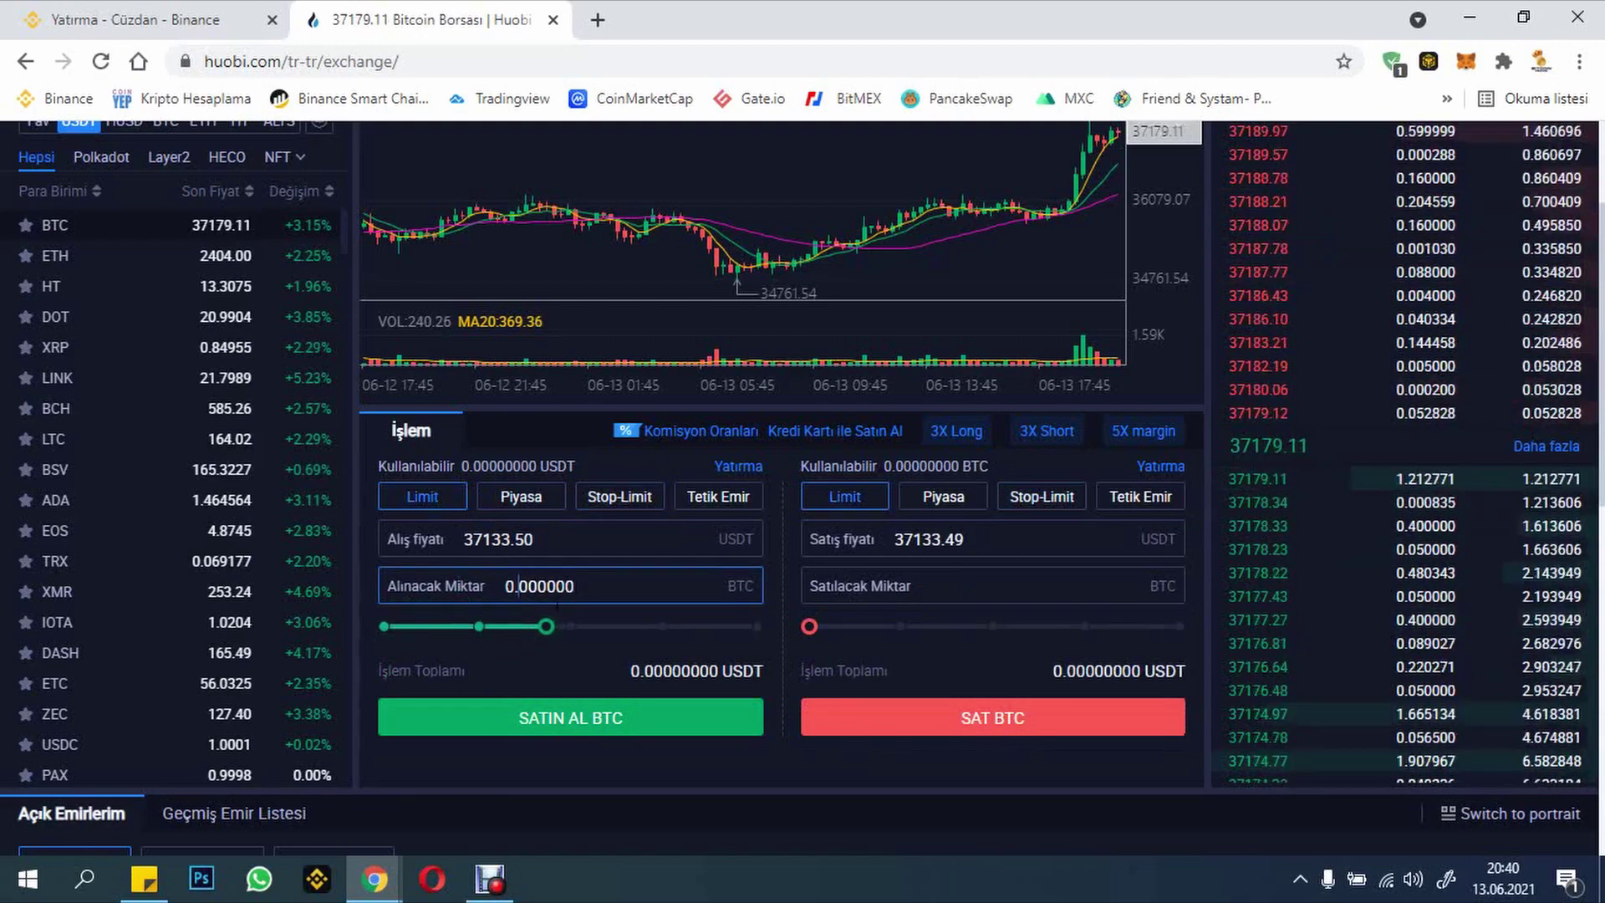
scroll(5, 274, "up", 3)
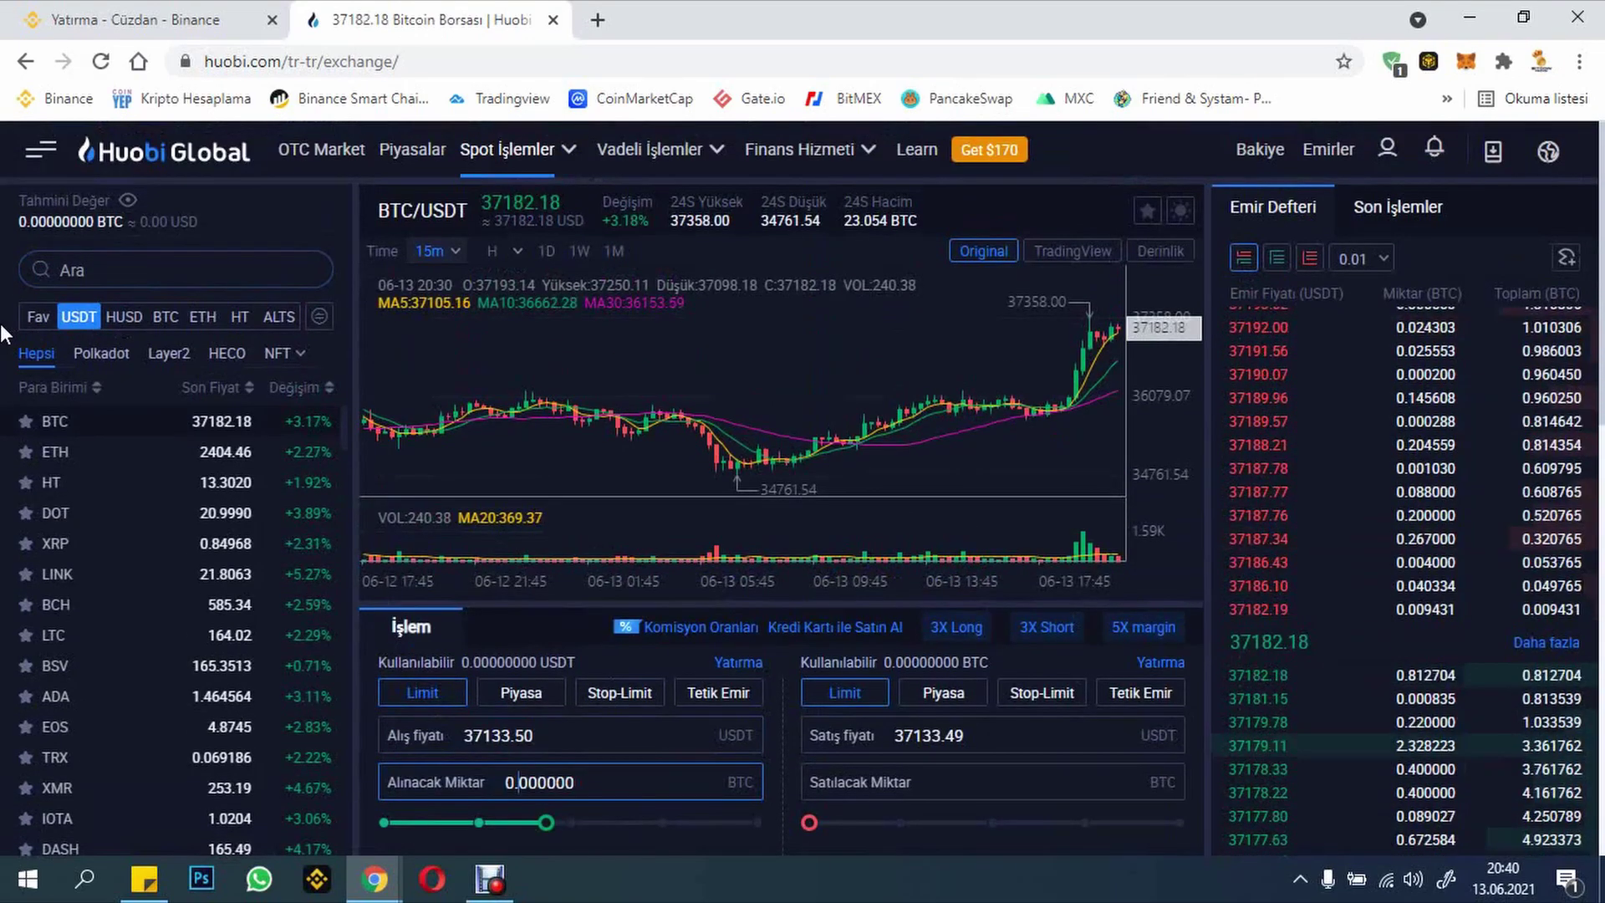
scroll(58, 451, "down", 5)
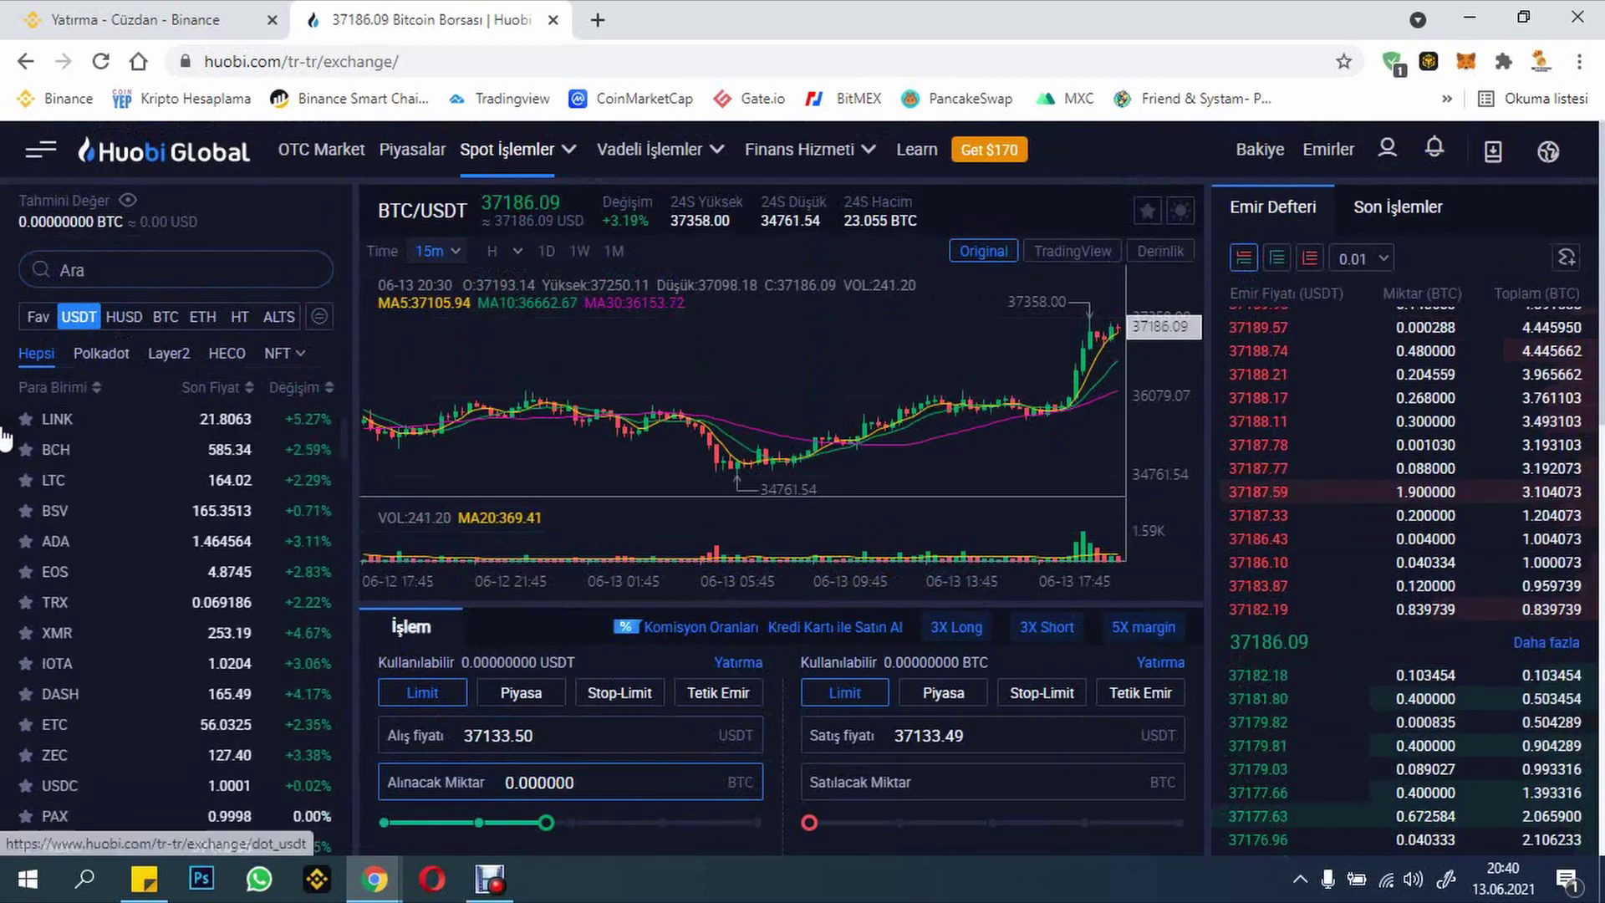
scroll(568, 685, "down", 3)
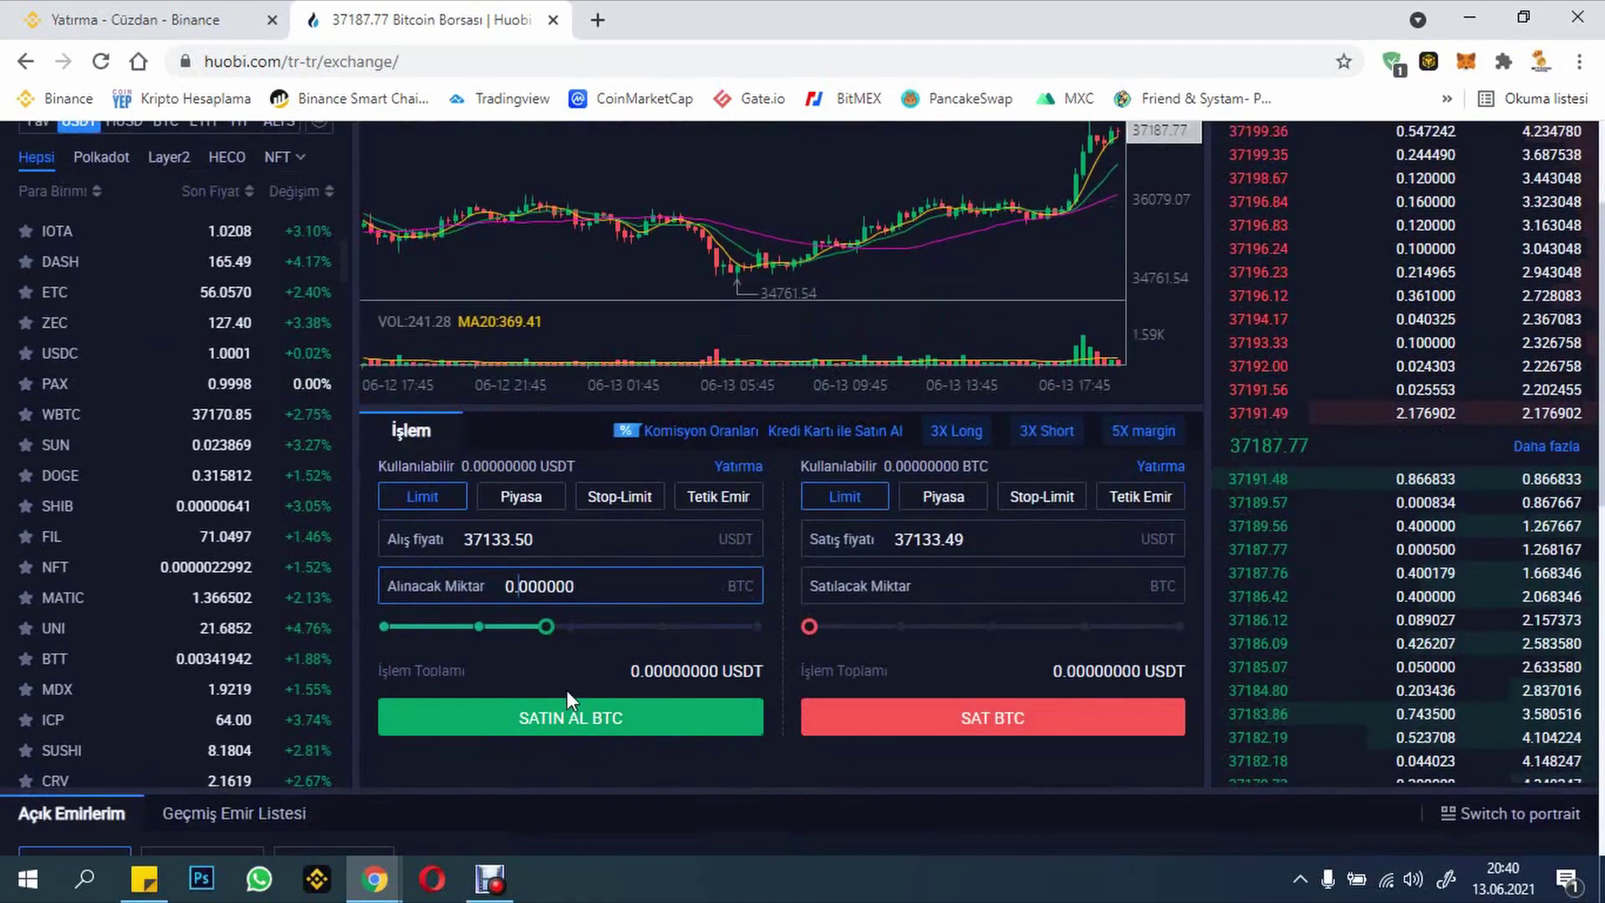
left_click(593, 668)
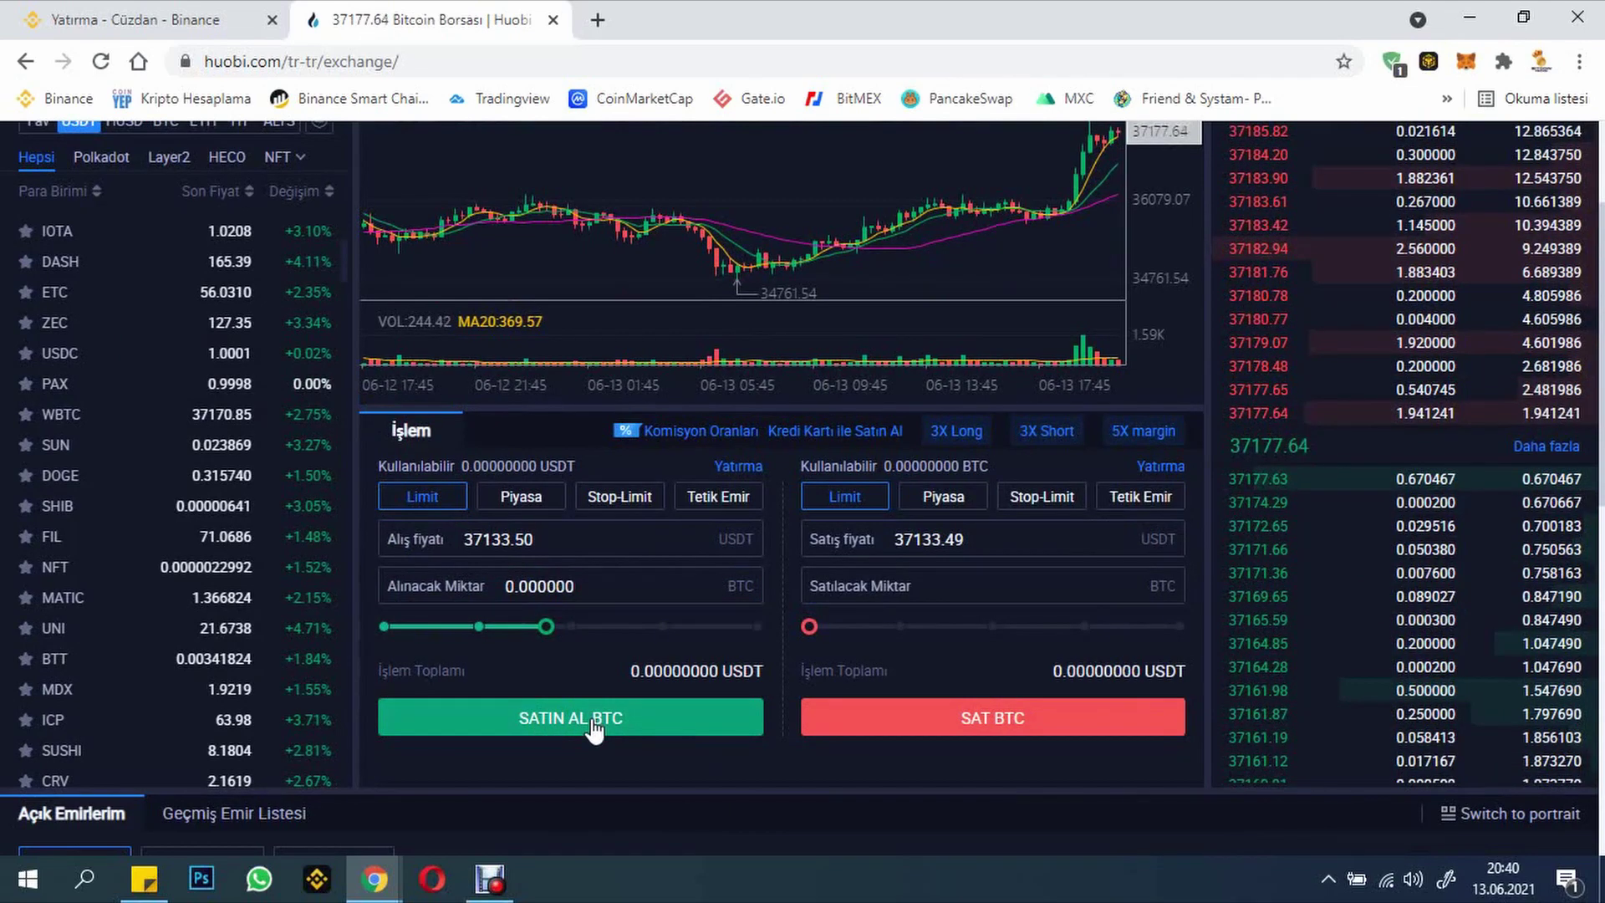
Step: Change the BTC buy order to a market order and set its total to 20 USDT
left_click(518, 498)
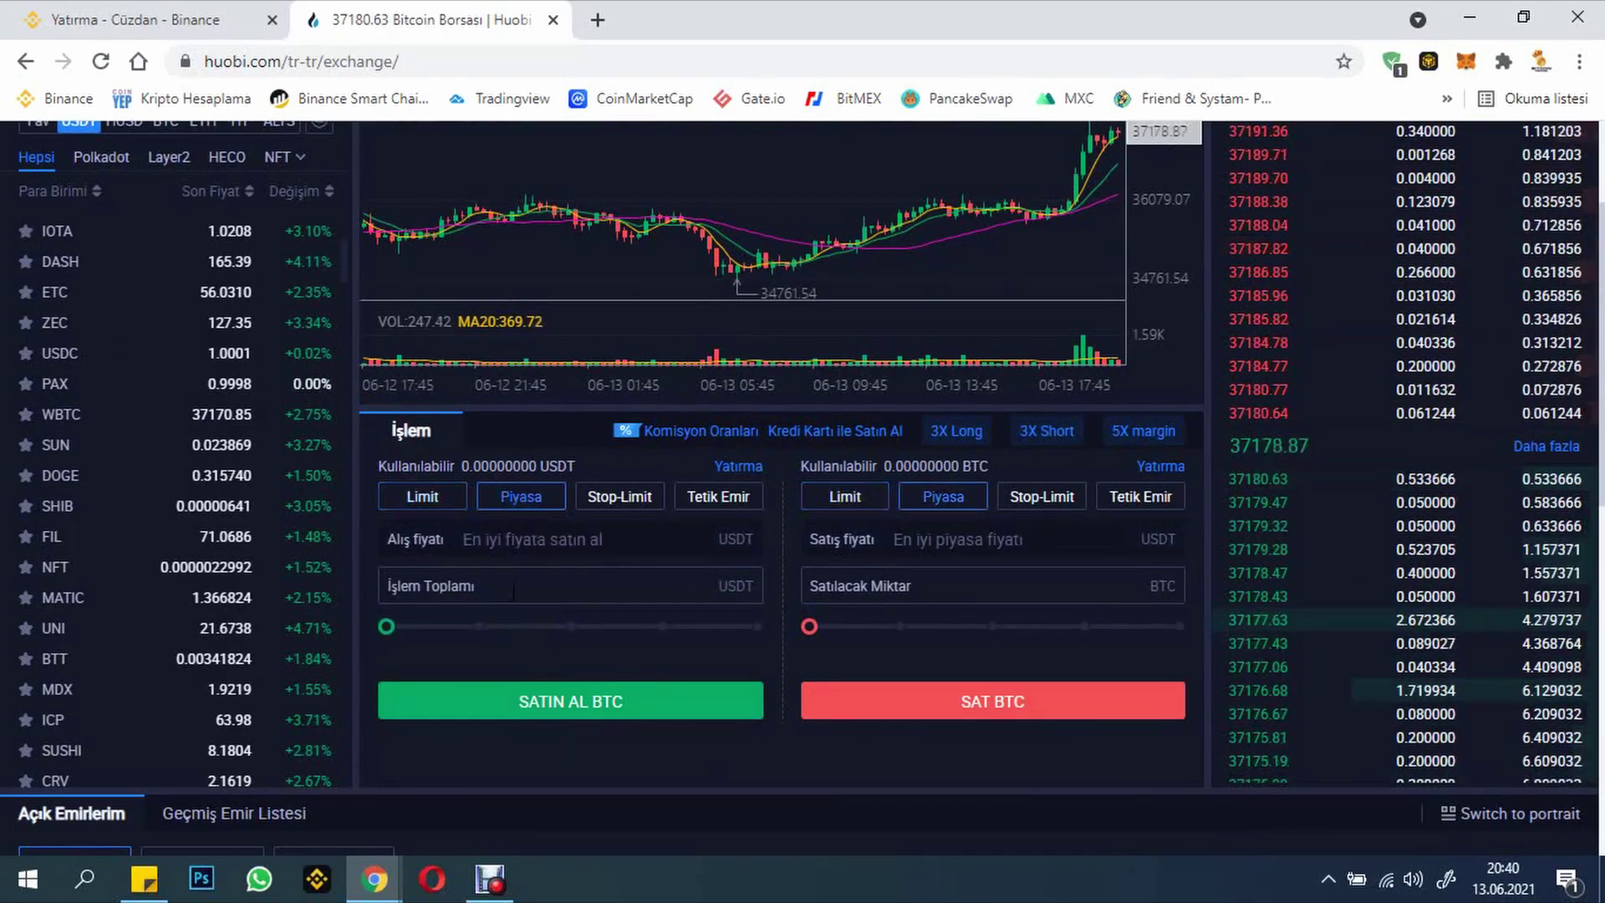
mouse_move(390, 625)
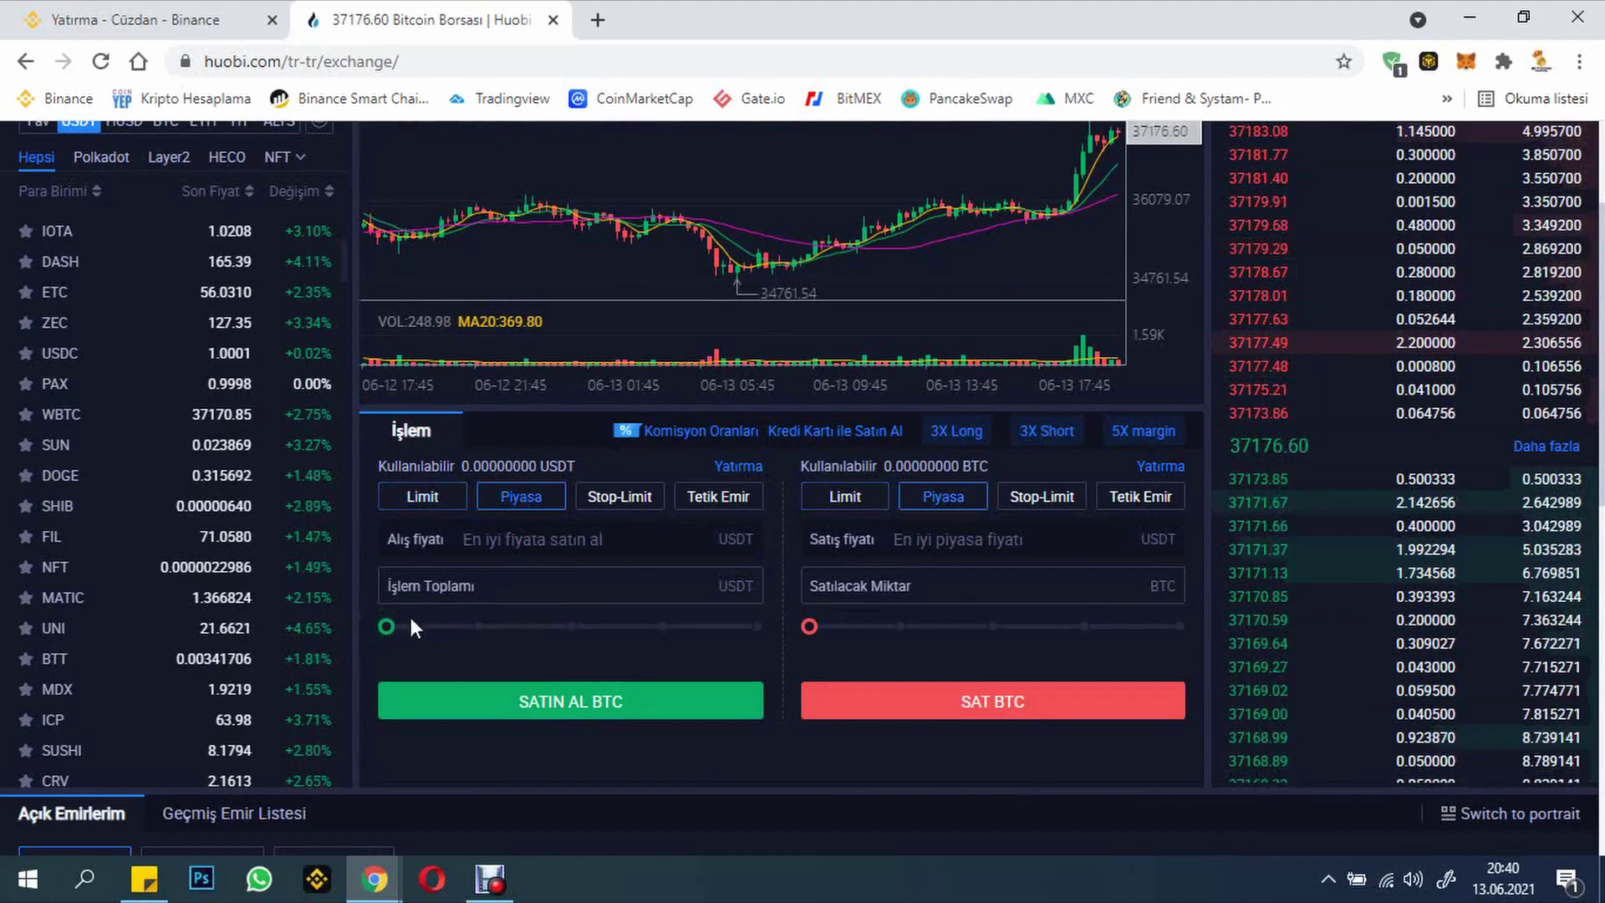
left_click_drag(386, 625, 513, 626)
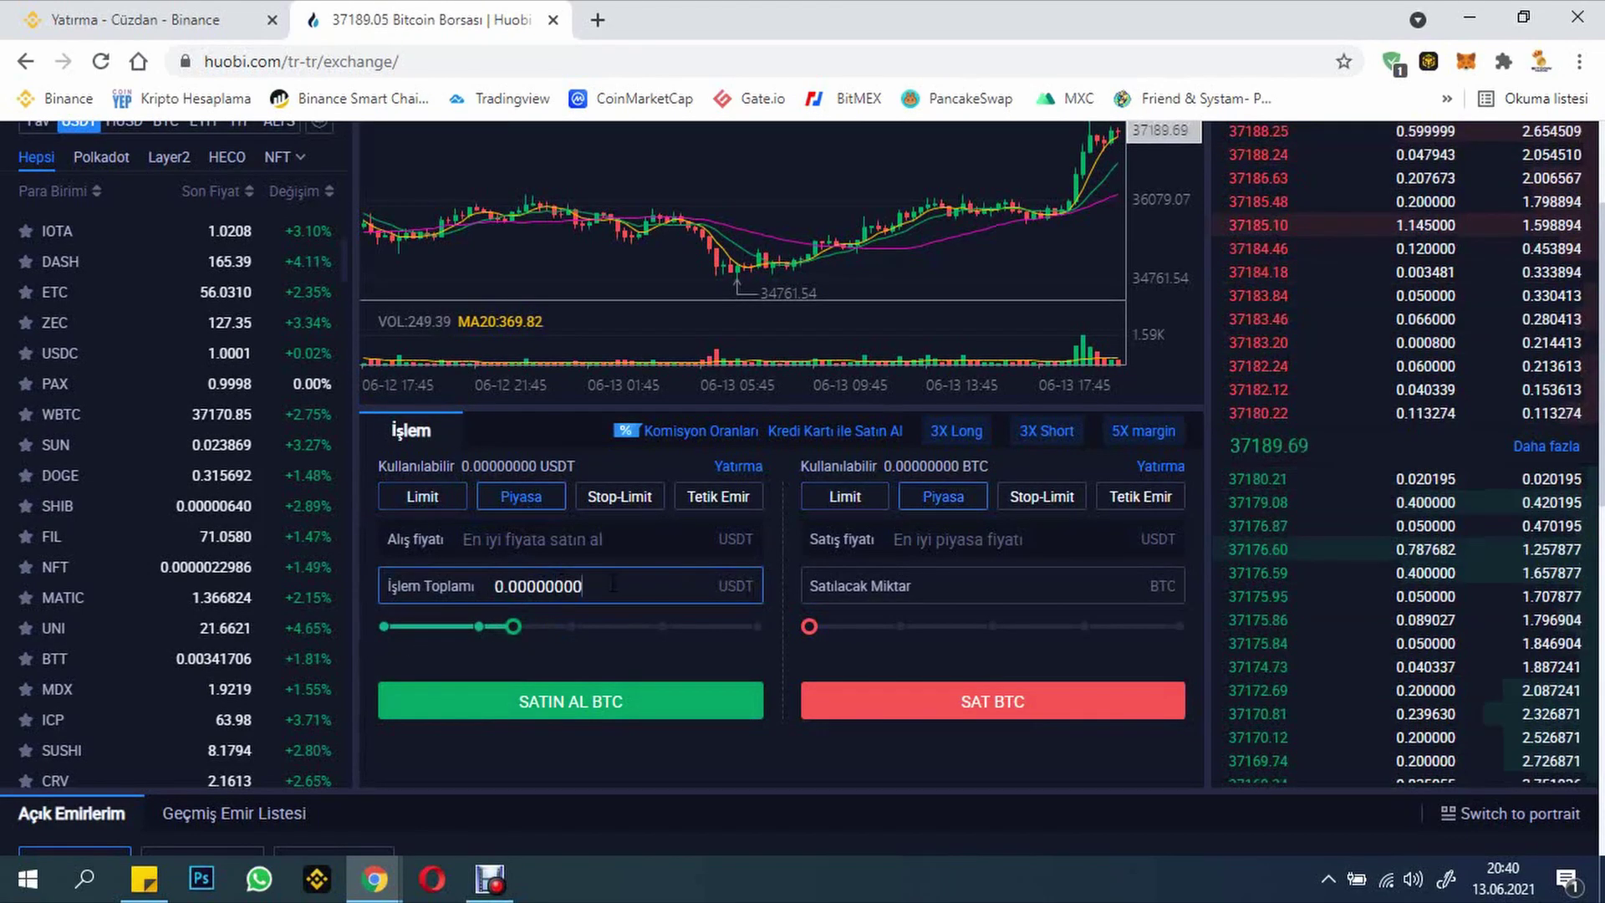
double_click(613, 577)
type("20")
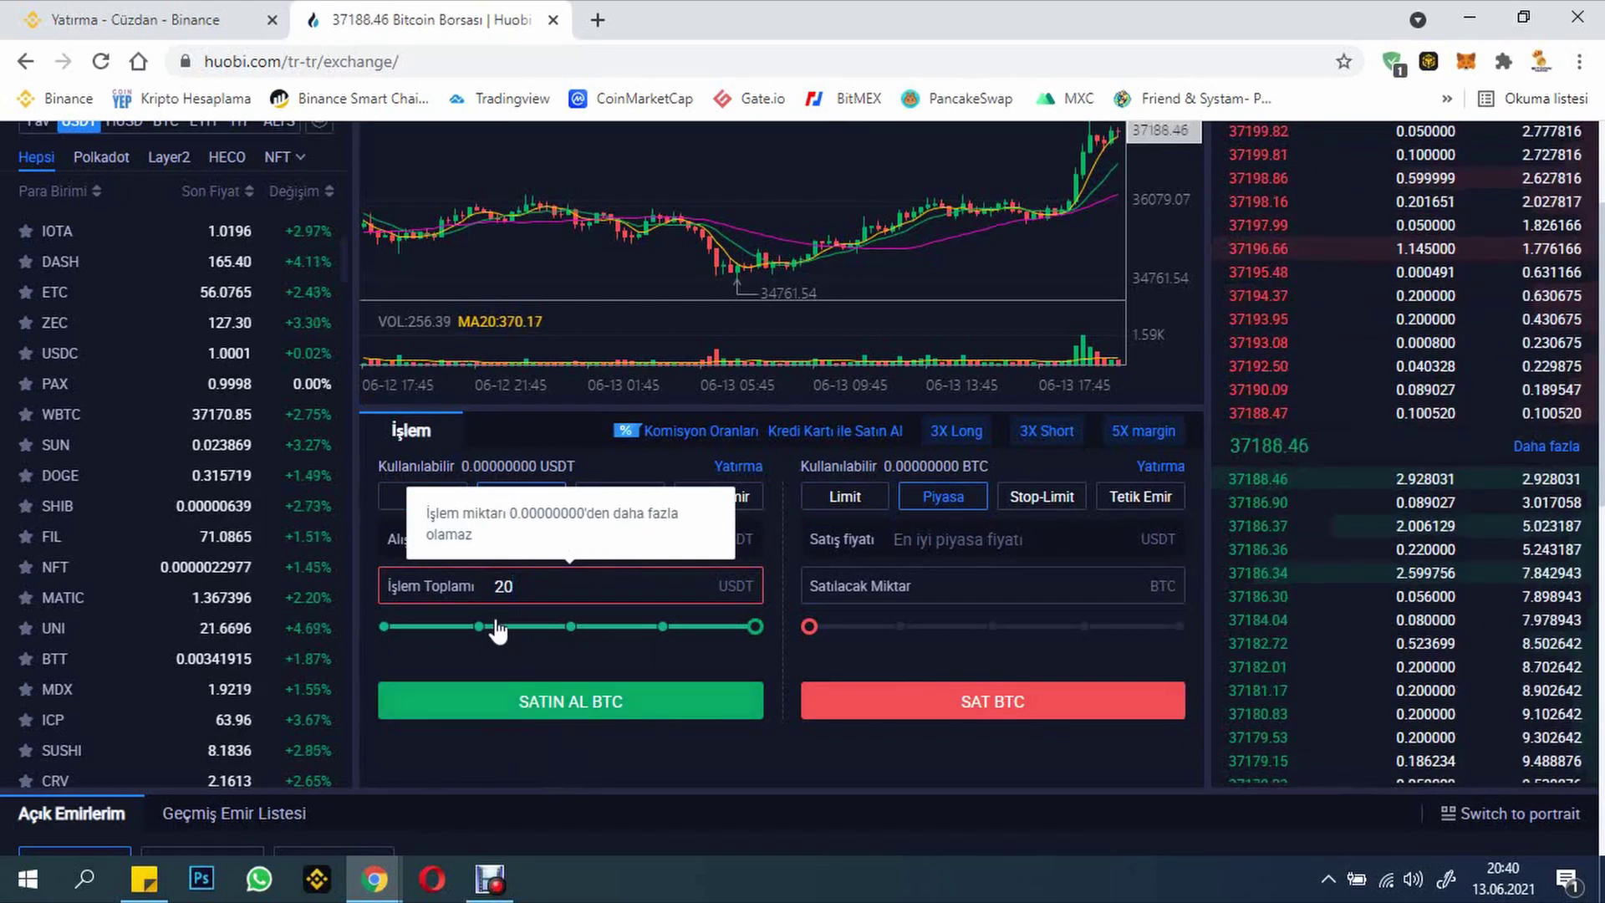
Step: Reset the BTC market buy order's total to zero and check the limit form before returning to the market form
left_click(497, 628)
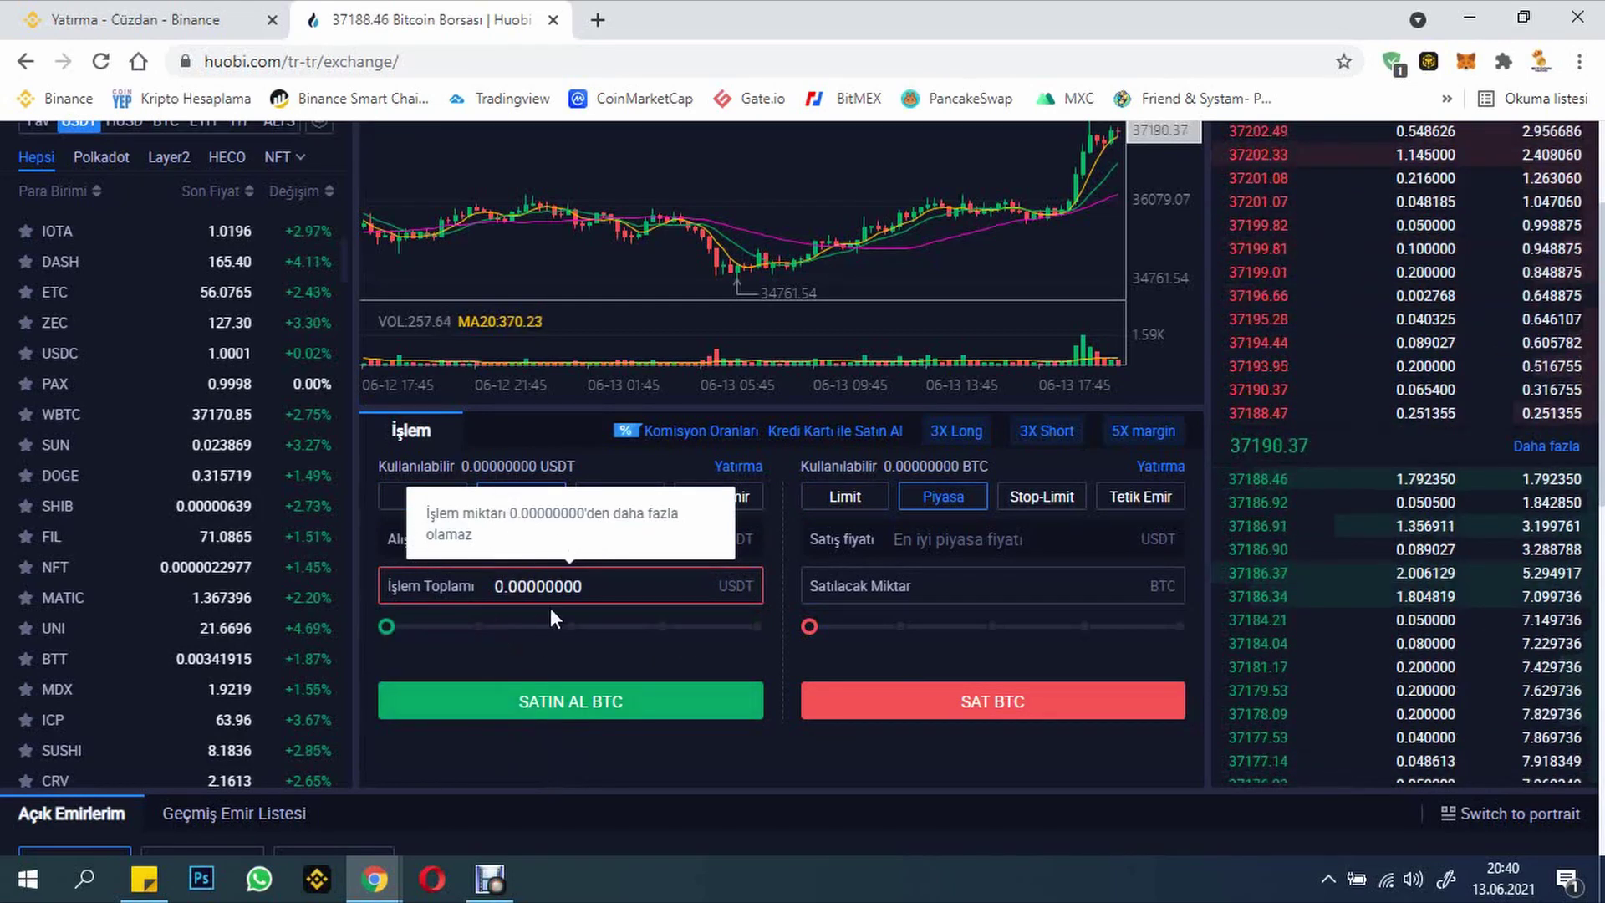
left_click(845, 500)
left_click(485, 496)
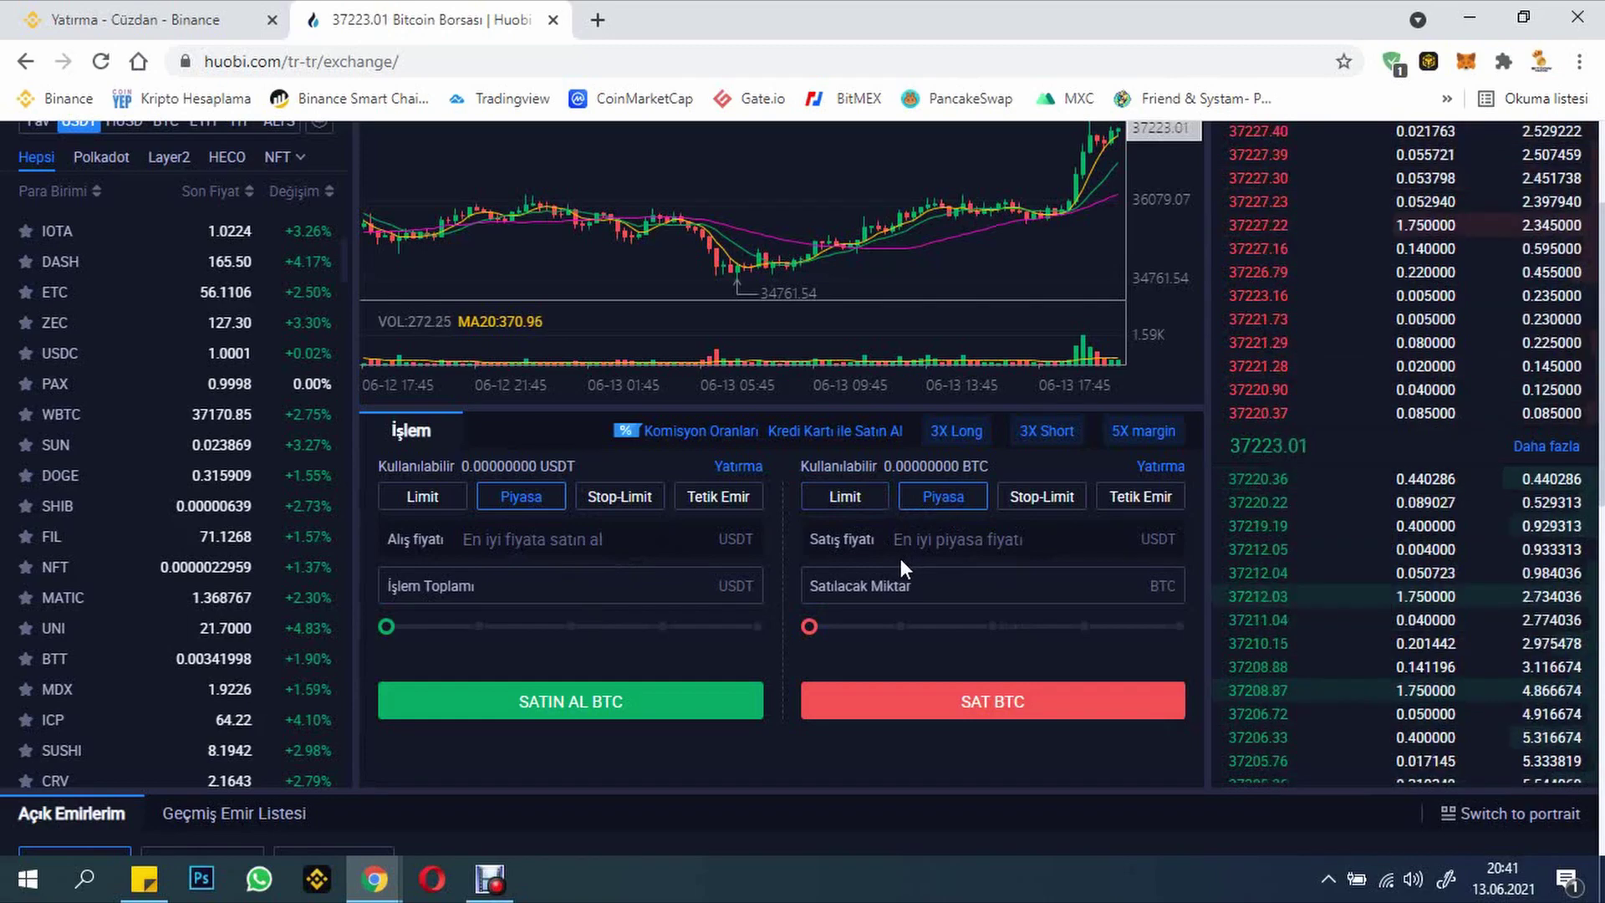
scroll(898, 585, "up", 2)
scroll(906, 630, "down", 2)
scroll(938, 702, "up", 2)
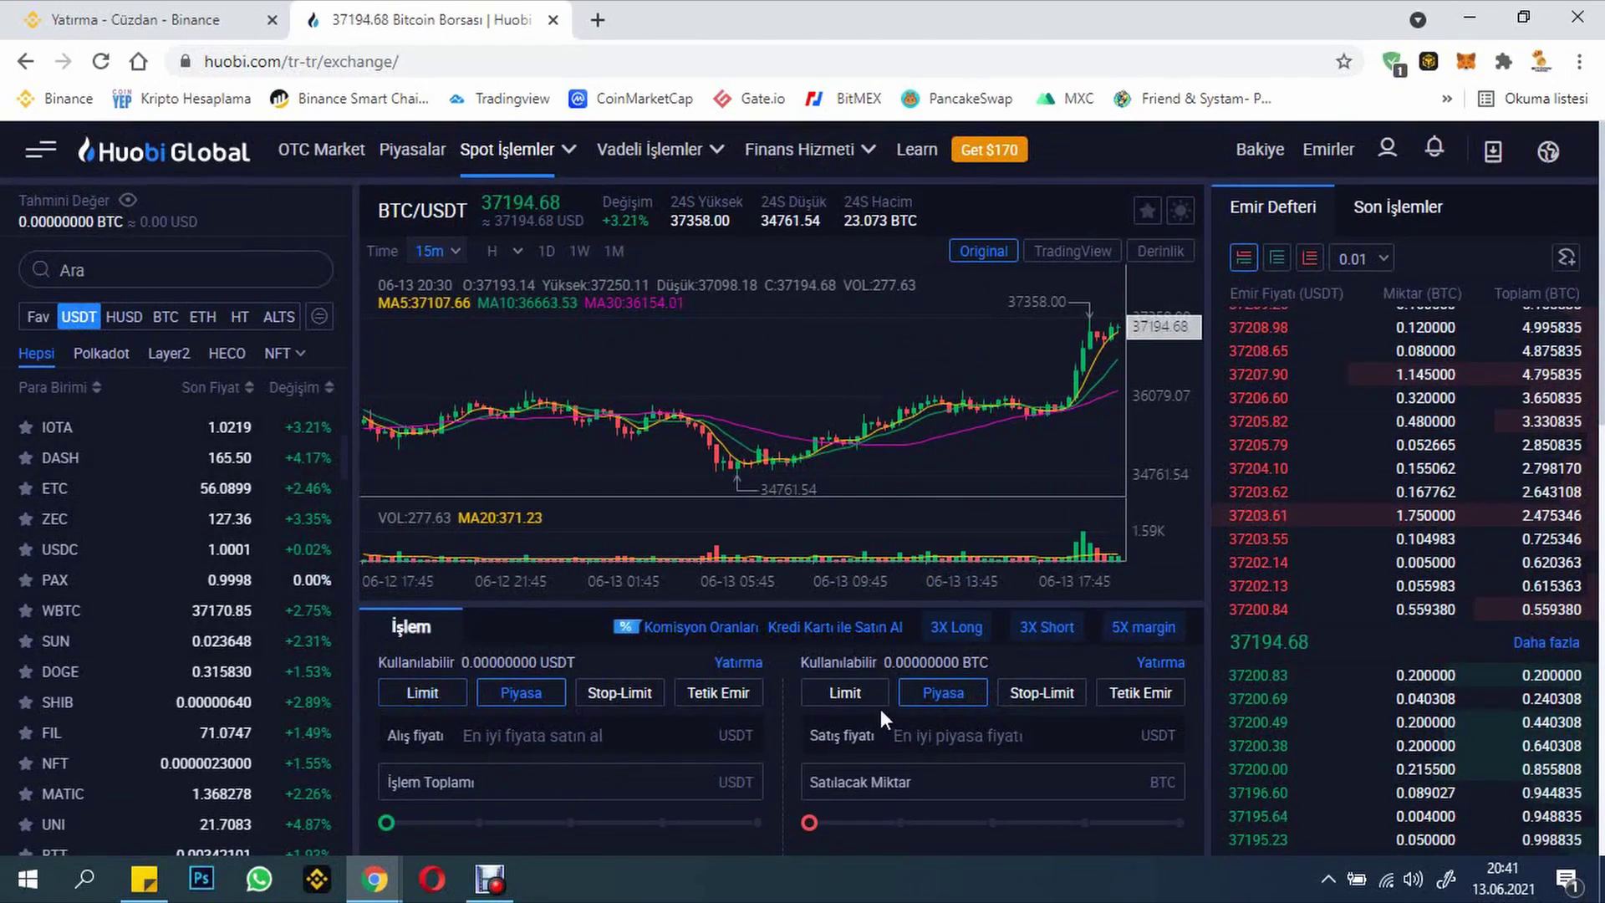
Step: Switch the BTC/USDT orders to limit orders and show the buy amount field
left_click(464, 701)
scroll(468, 706, "down", 2)
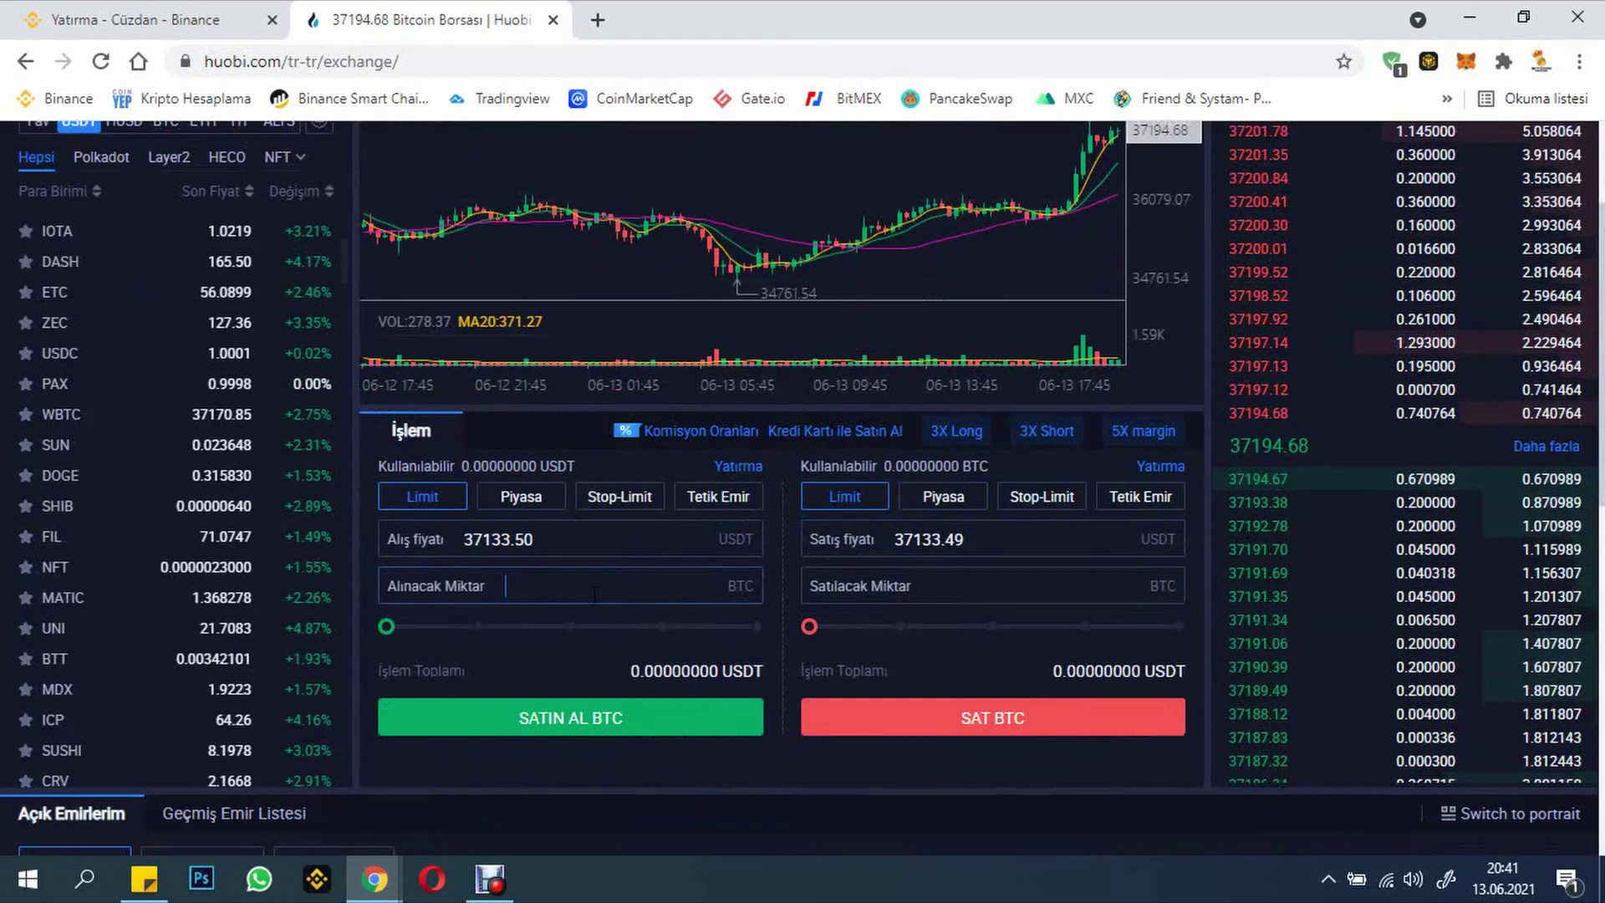
scroll(589, 572, "up", 2)
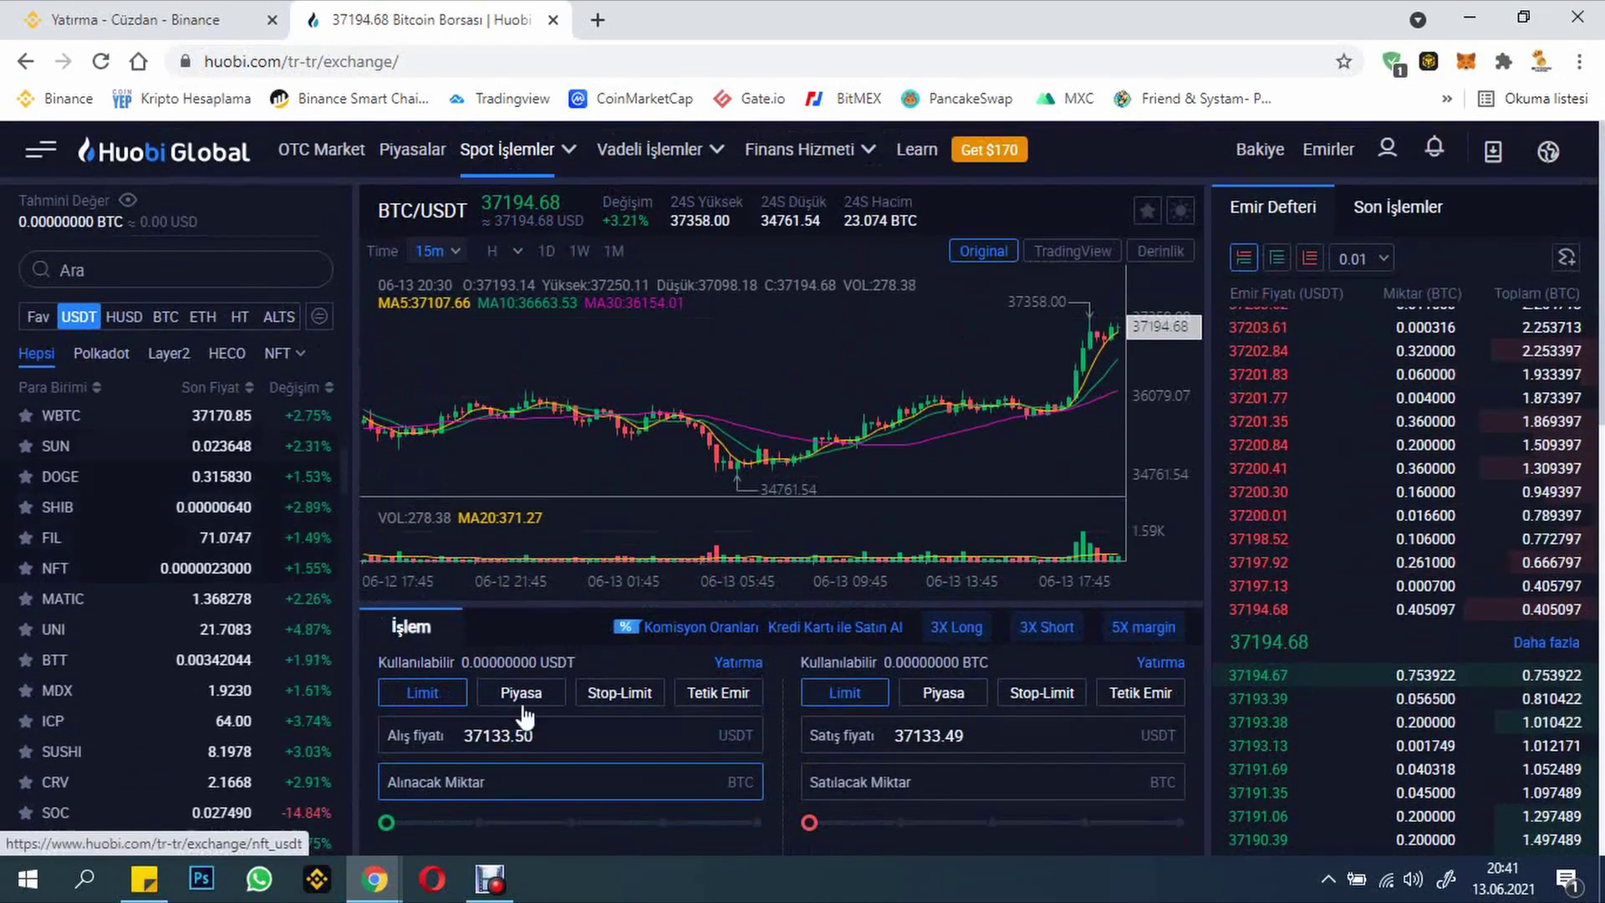
scroll(421, 650, "down", 2)
Step: Enter 37200 as the BTC amount of the limit sell order
left_click(870, 587)
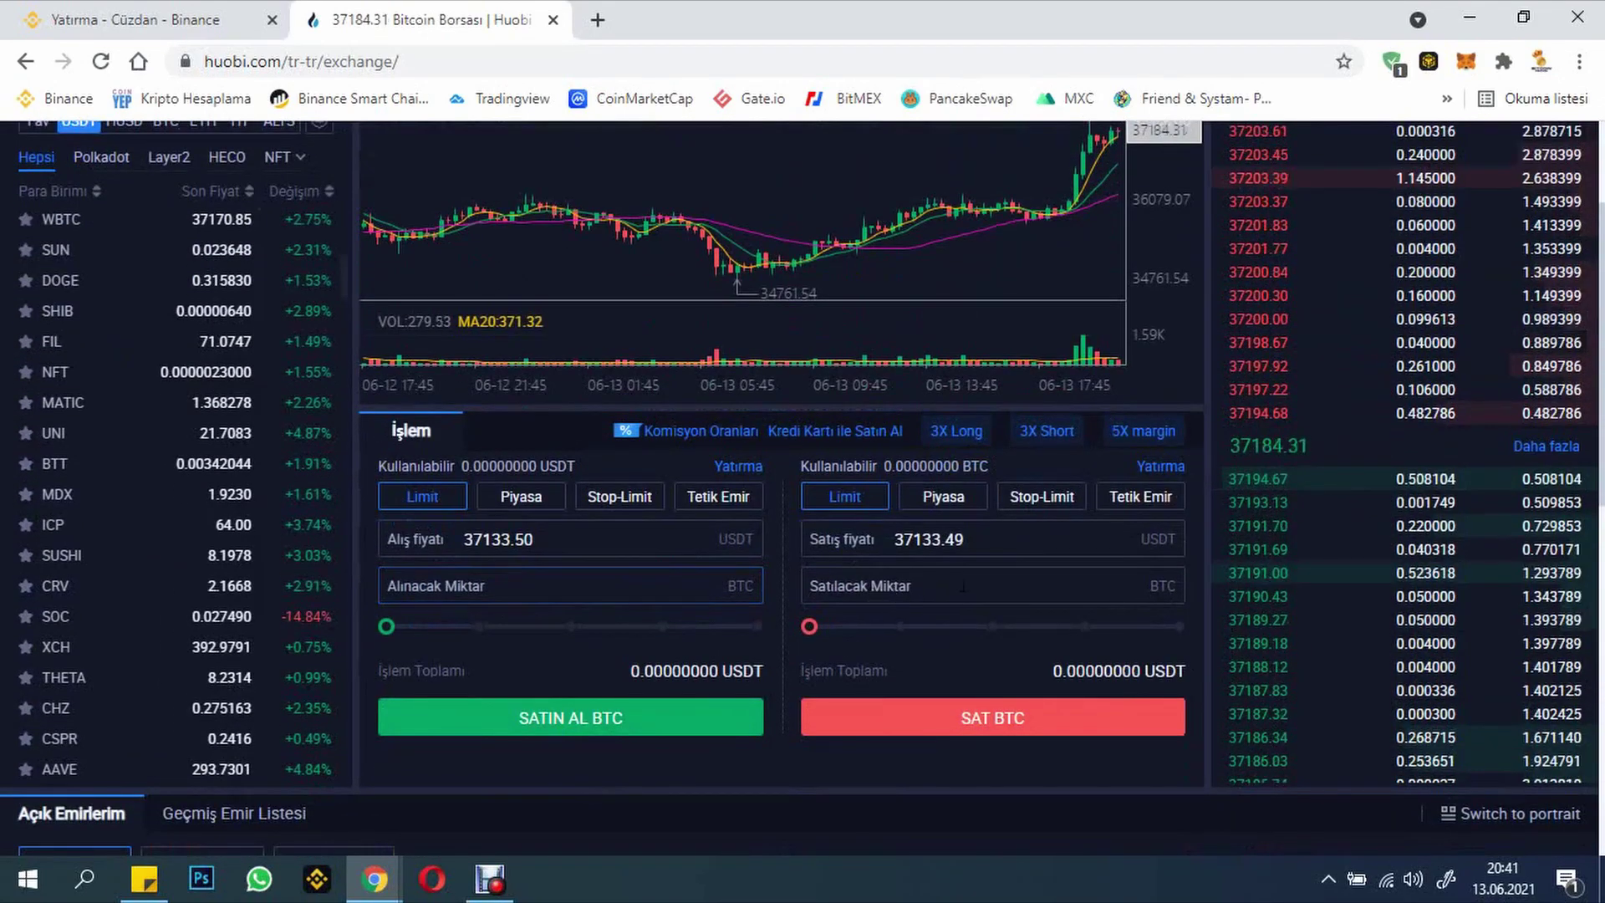
scroll(878, 654, "up", 2)
scroll(962, 719, "down", 2)
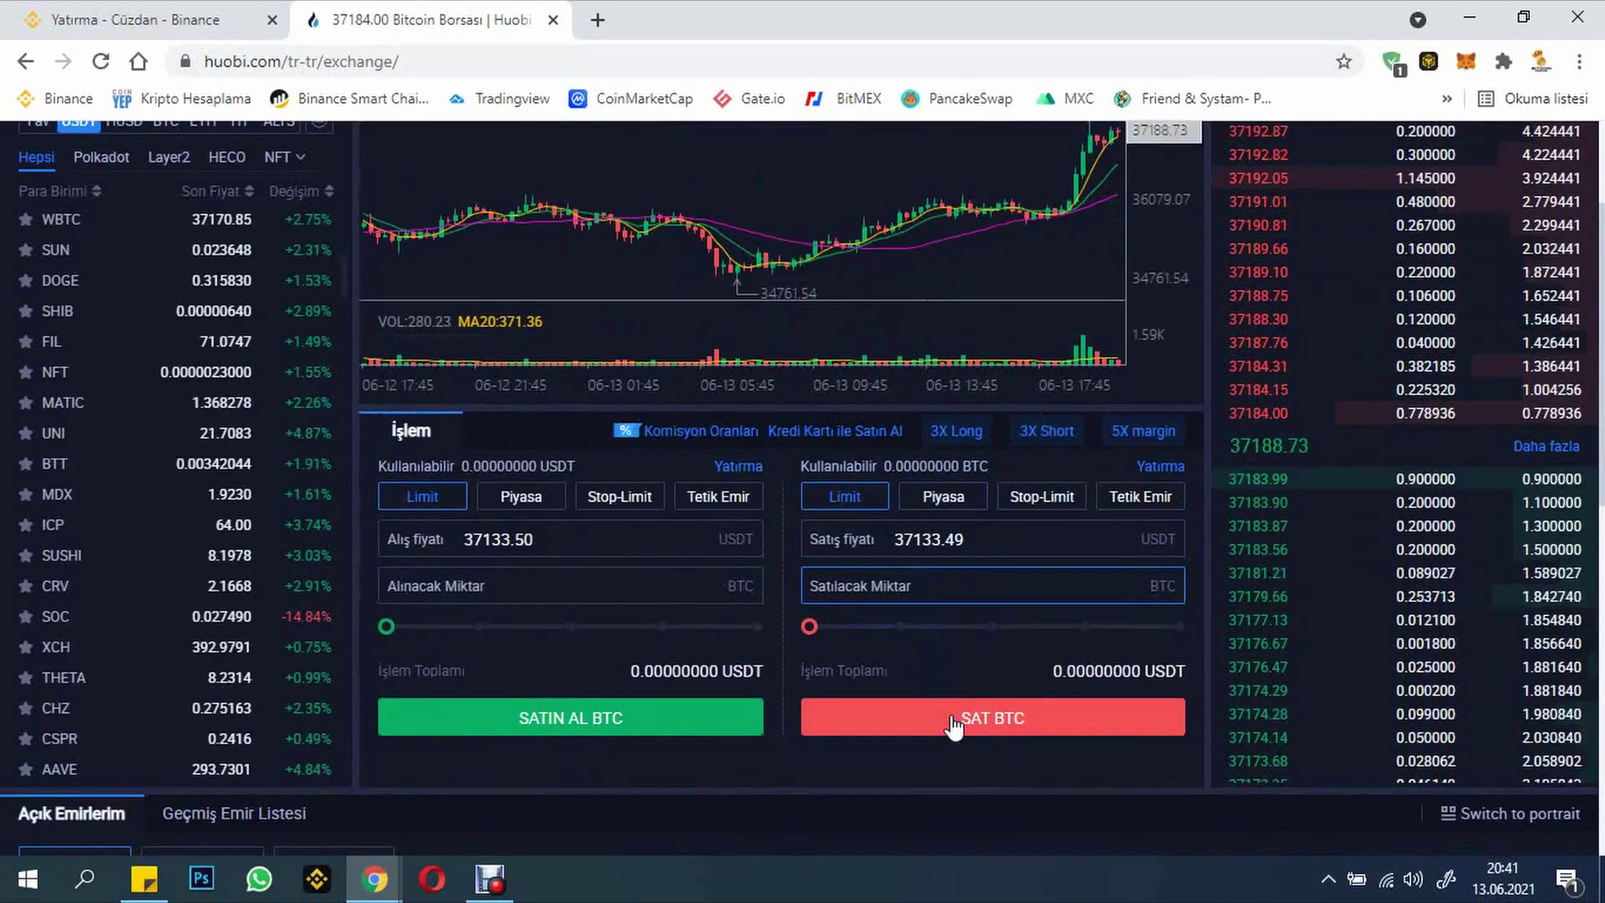
scroll(953, 726, "up", 2)
scroll(765, 605, "down", 2)
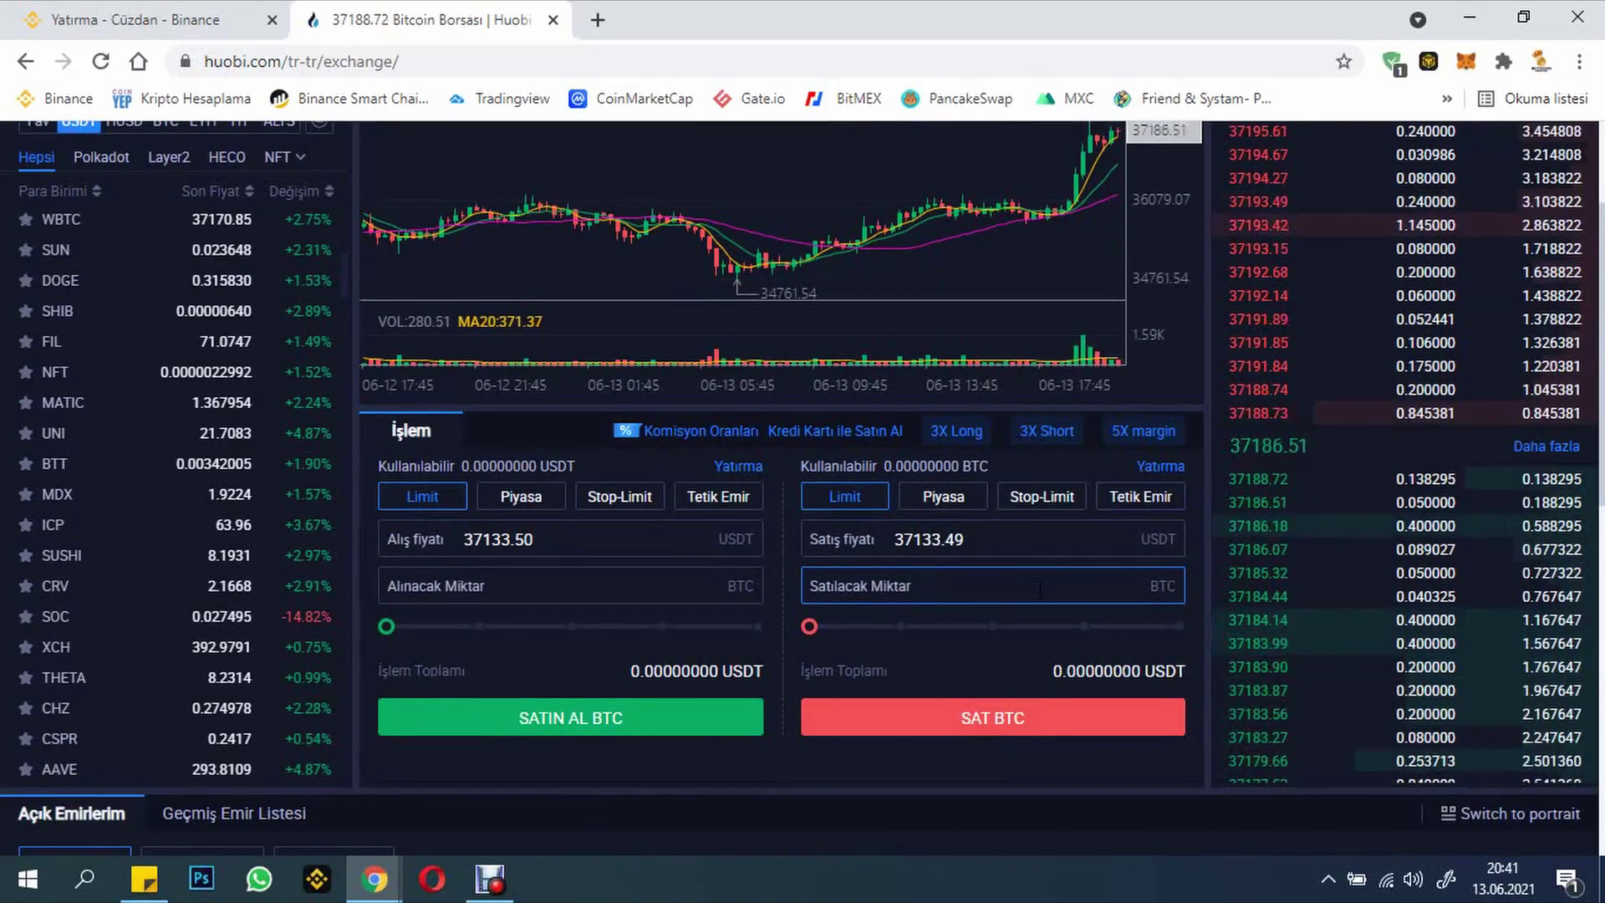
type("37")
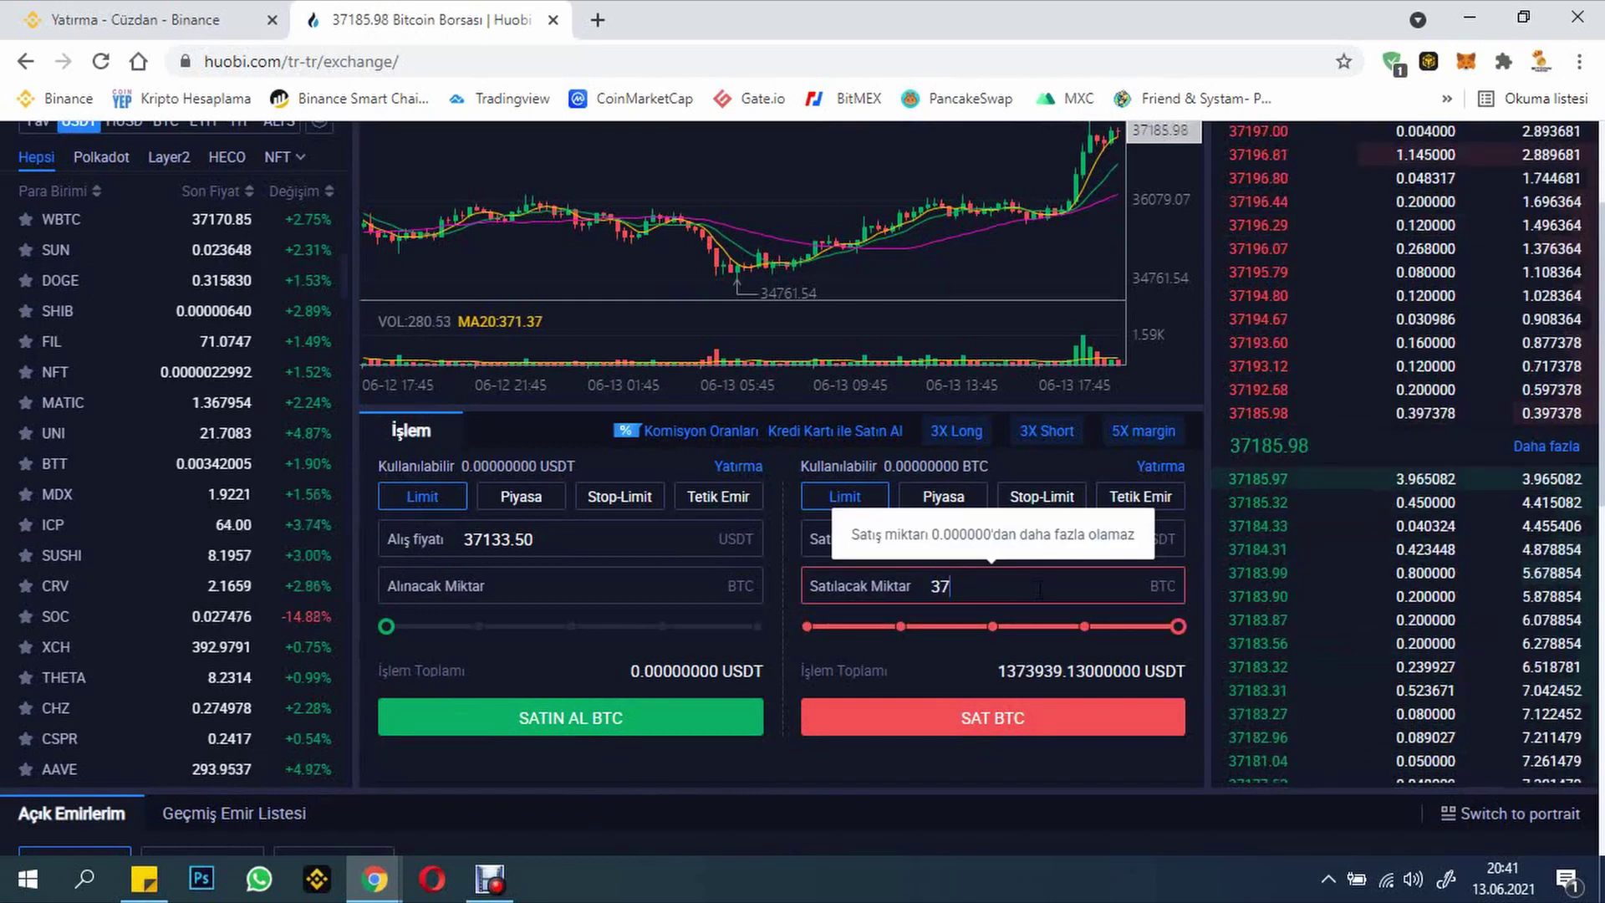
type("200")
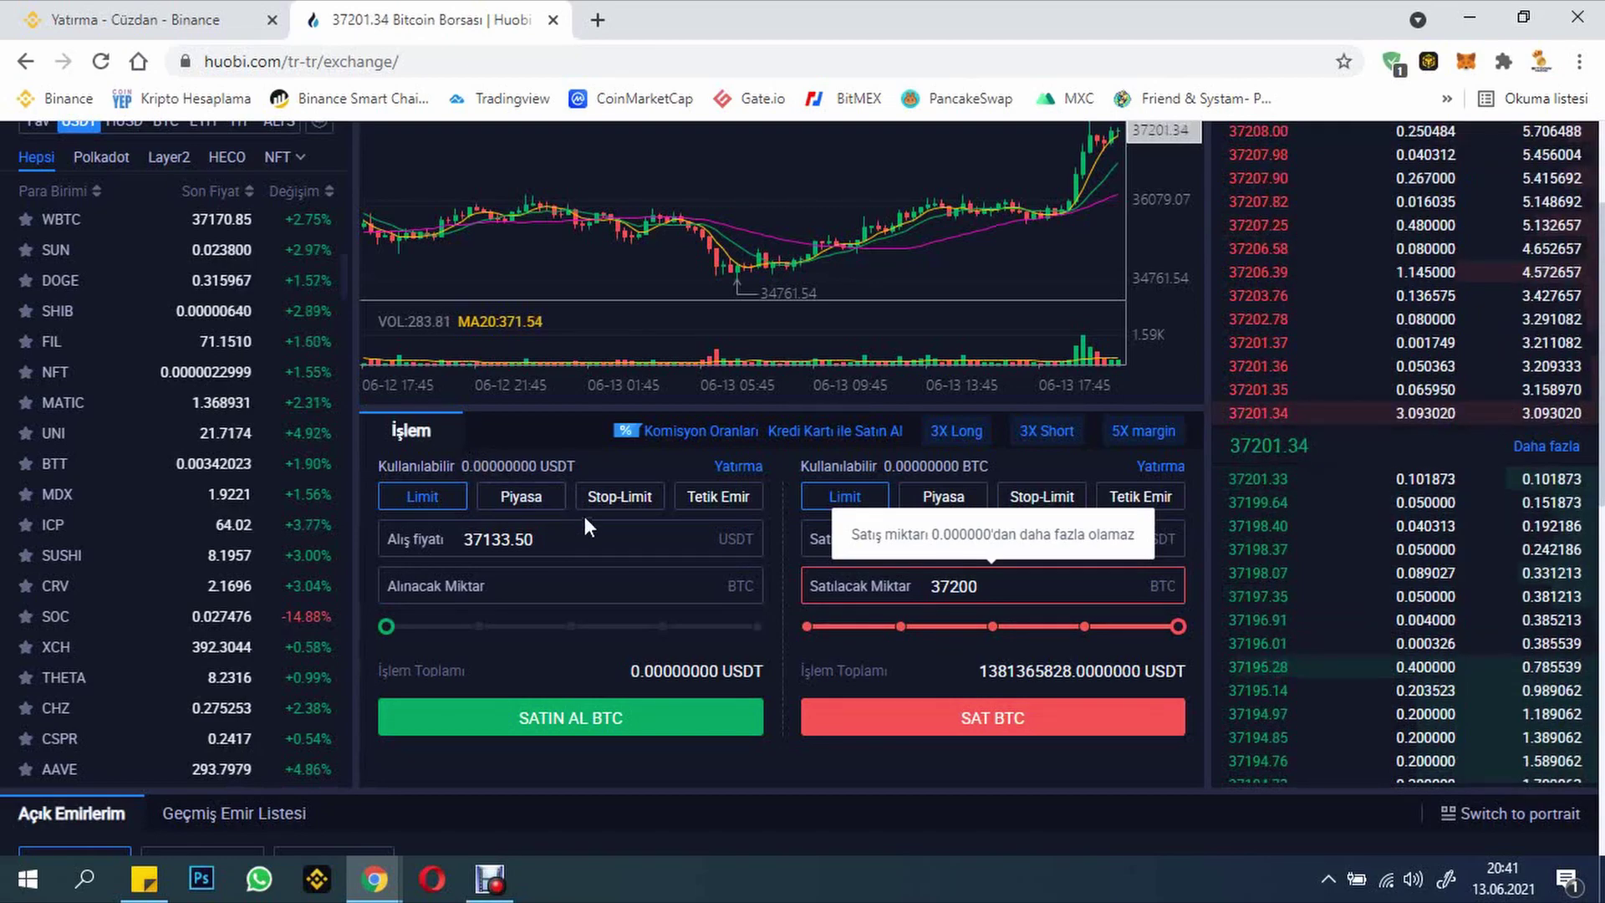
Step: Open the Margin trading page from the spot trading options
scroll(458, 565, "up", 2)
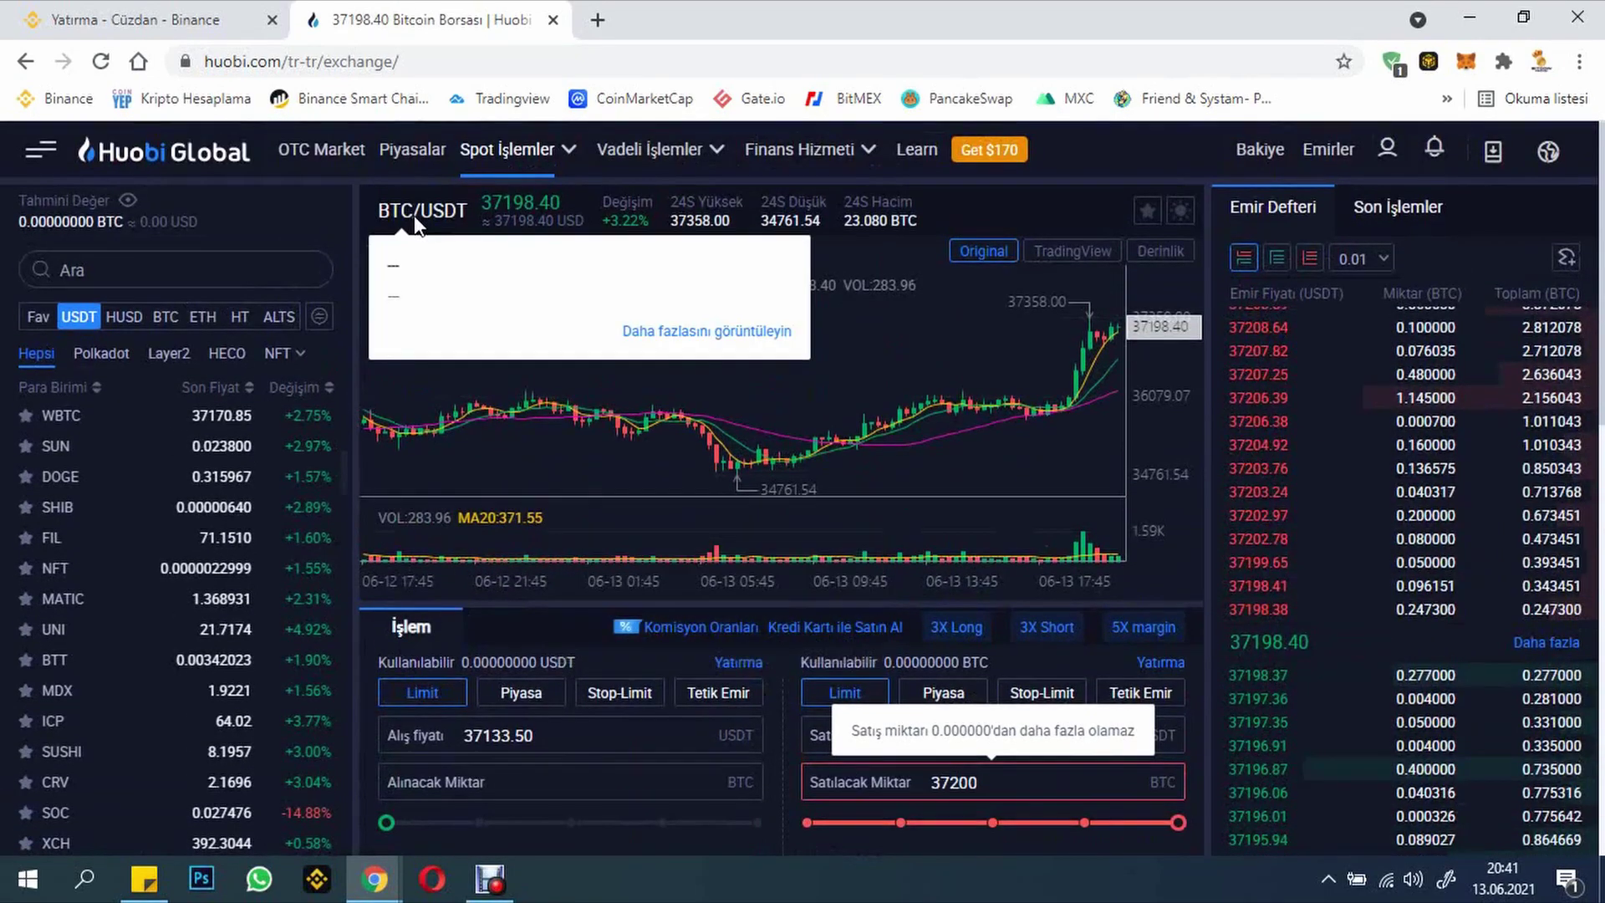
mouse_move(506, 150)
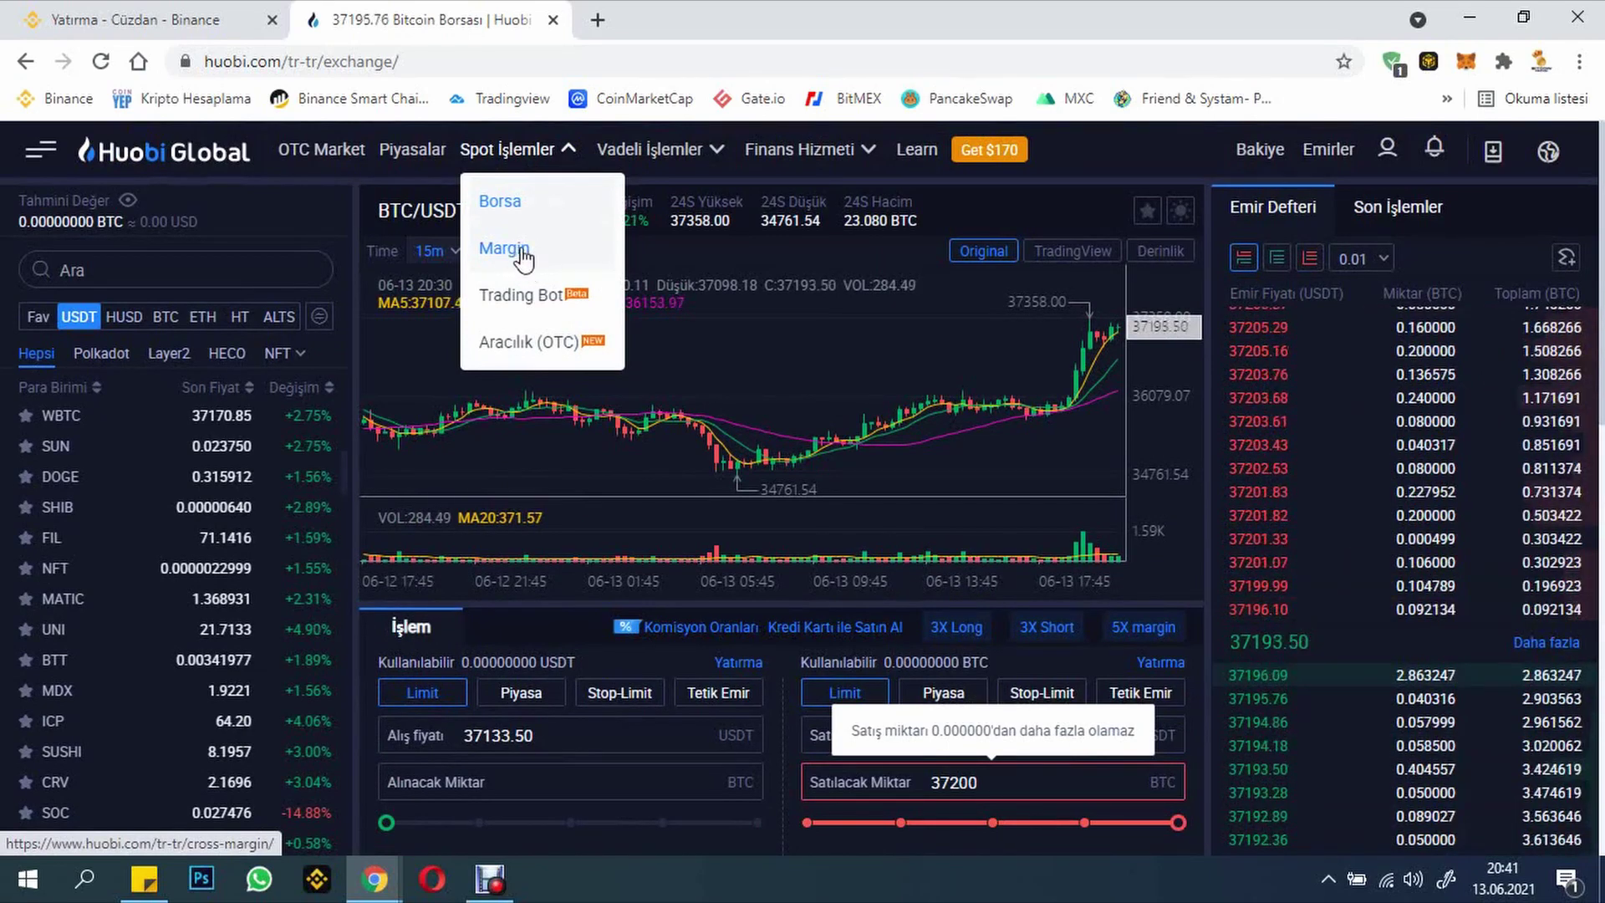
left_click(527, 261)
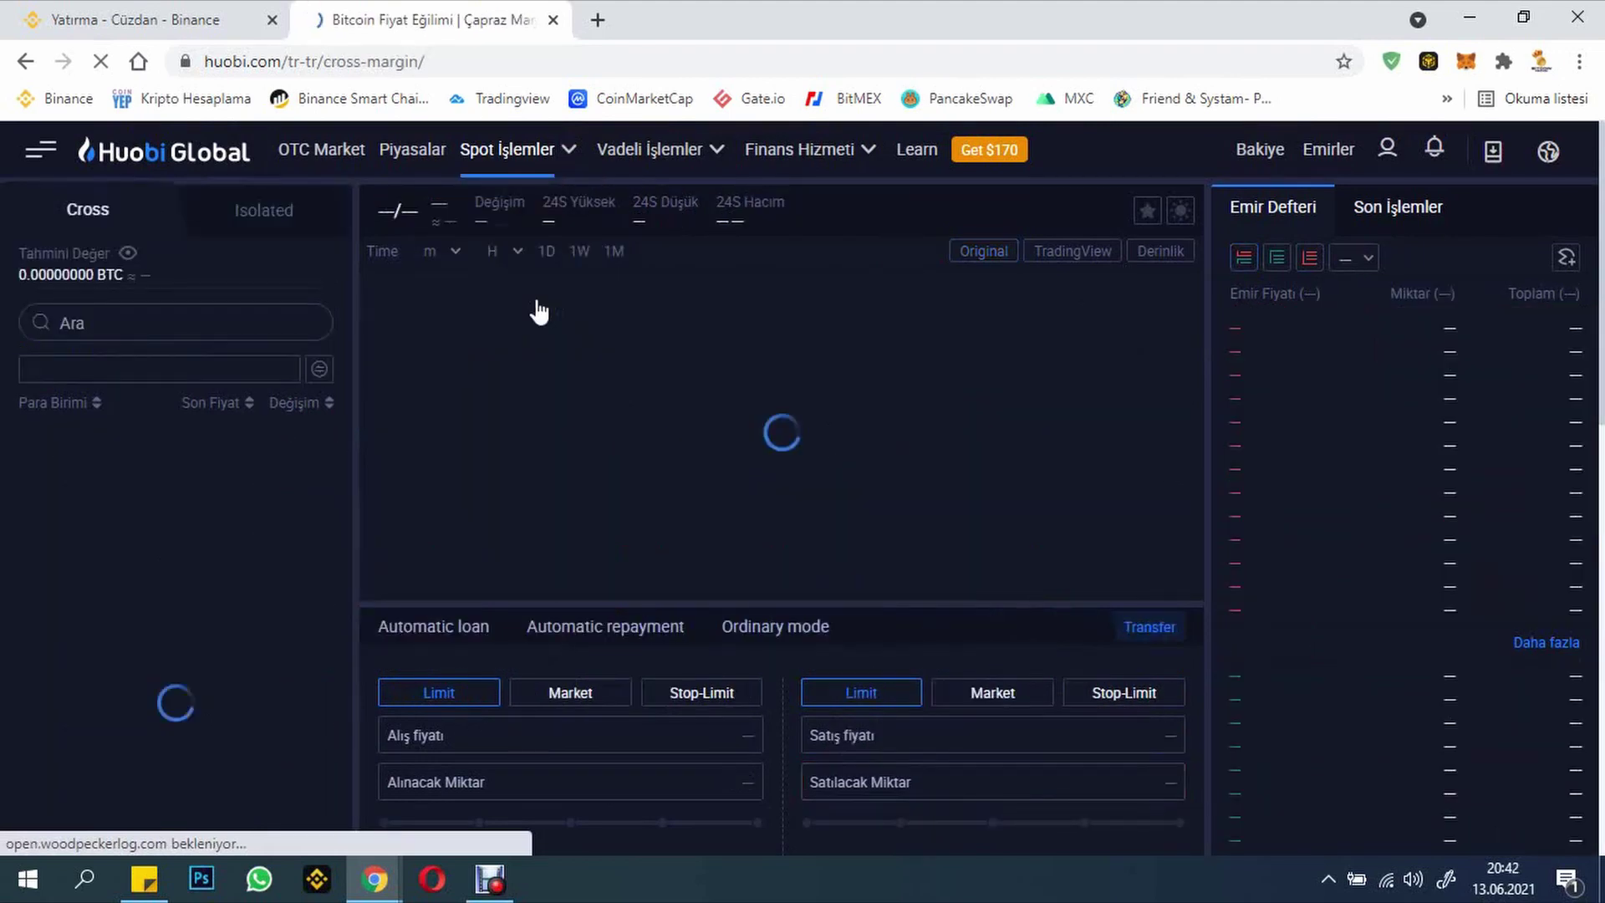
Step: Acknowledge the risks and accept the margin agreement, and dismiss the tip on loan and repayment modes
mouse_move(669, 150)
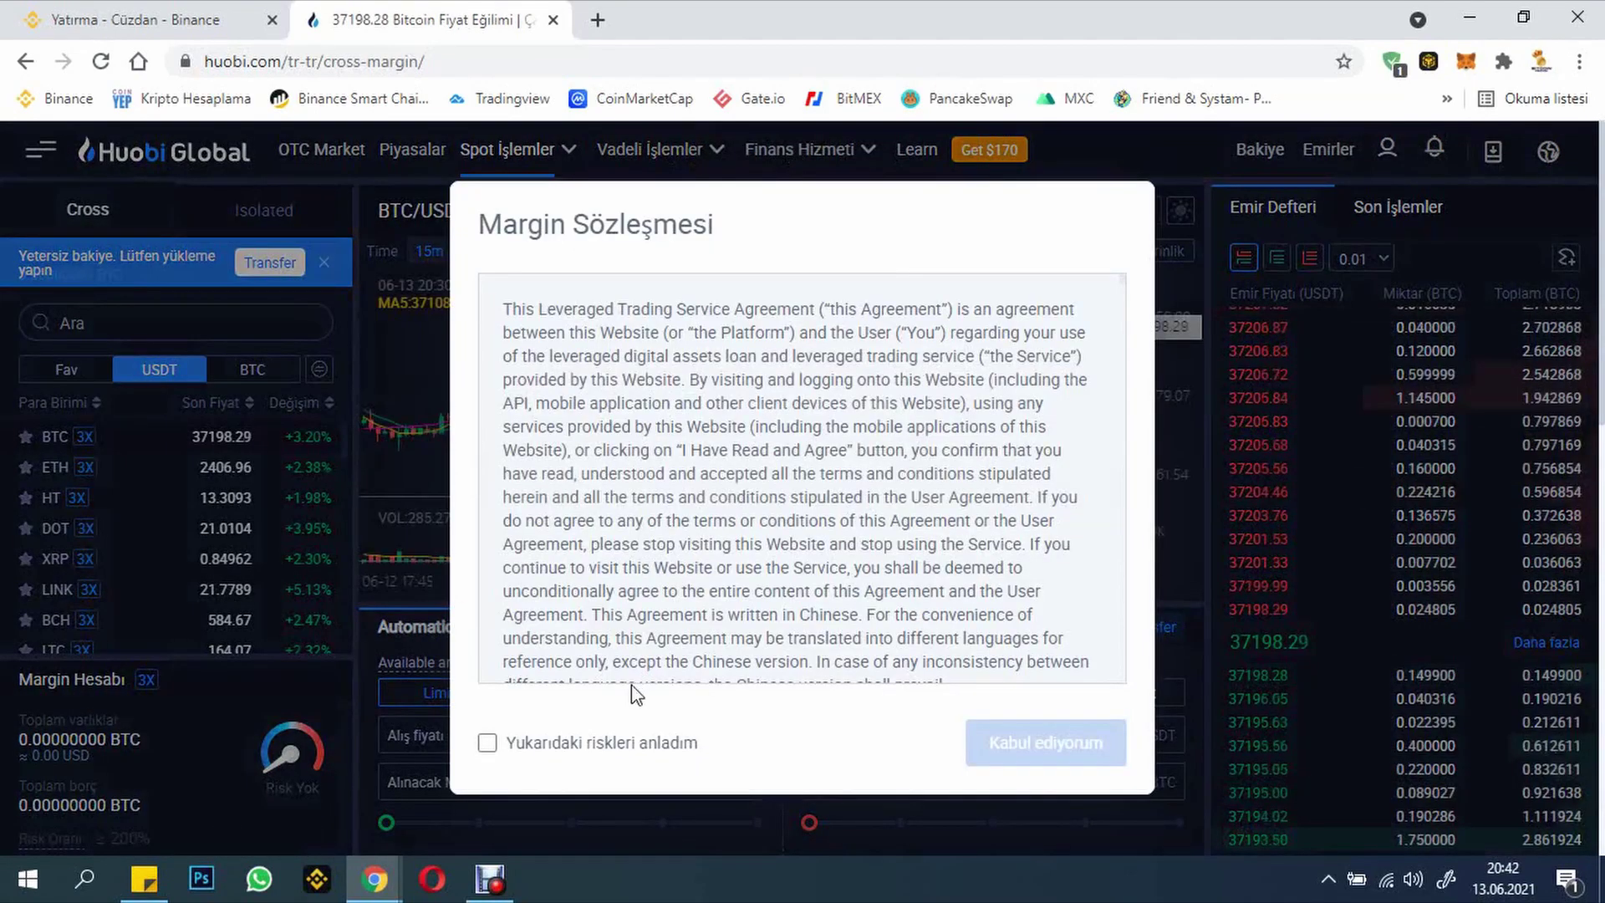
left_click(520, 746)
left_click(974, 750)
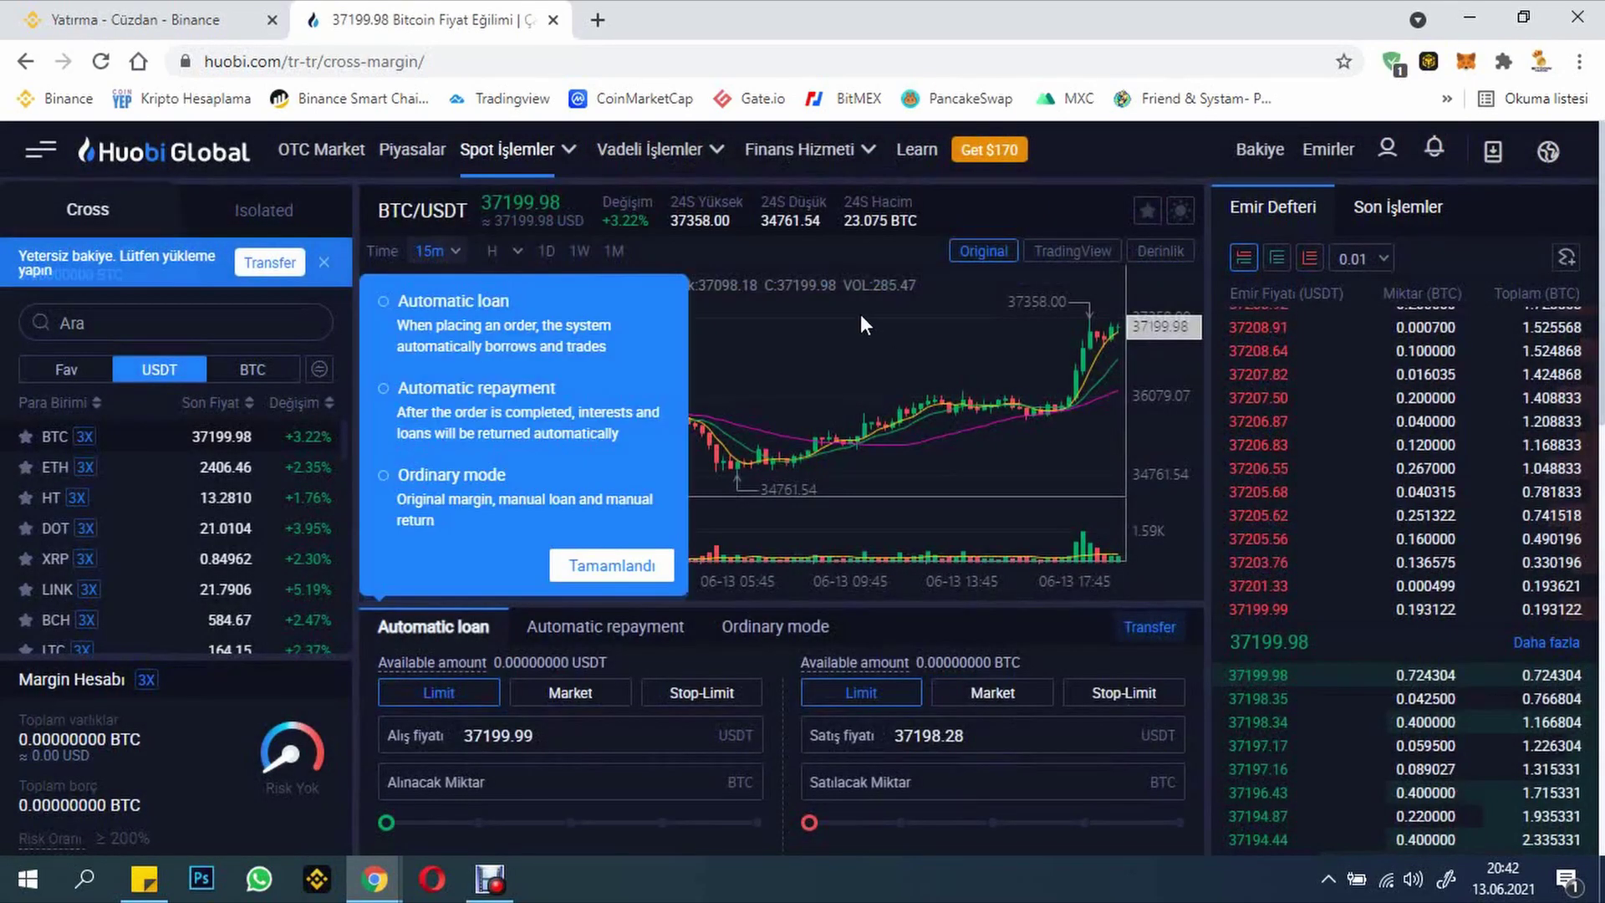
left_click(617, 567)
Step: Open the Huobi Earn page and examine the limited-time (Süreli) offers, including DOGE, BTC and USDT
mouse_move(860, 151)
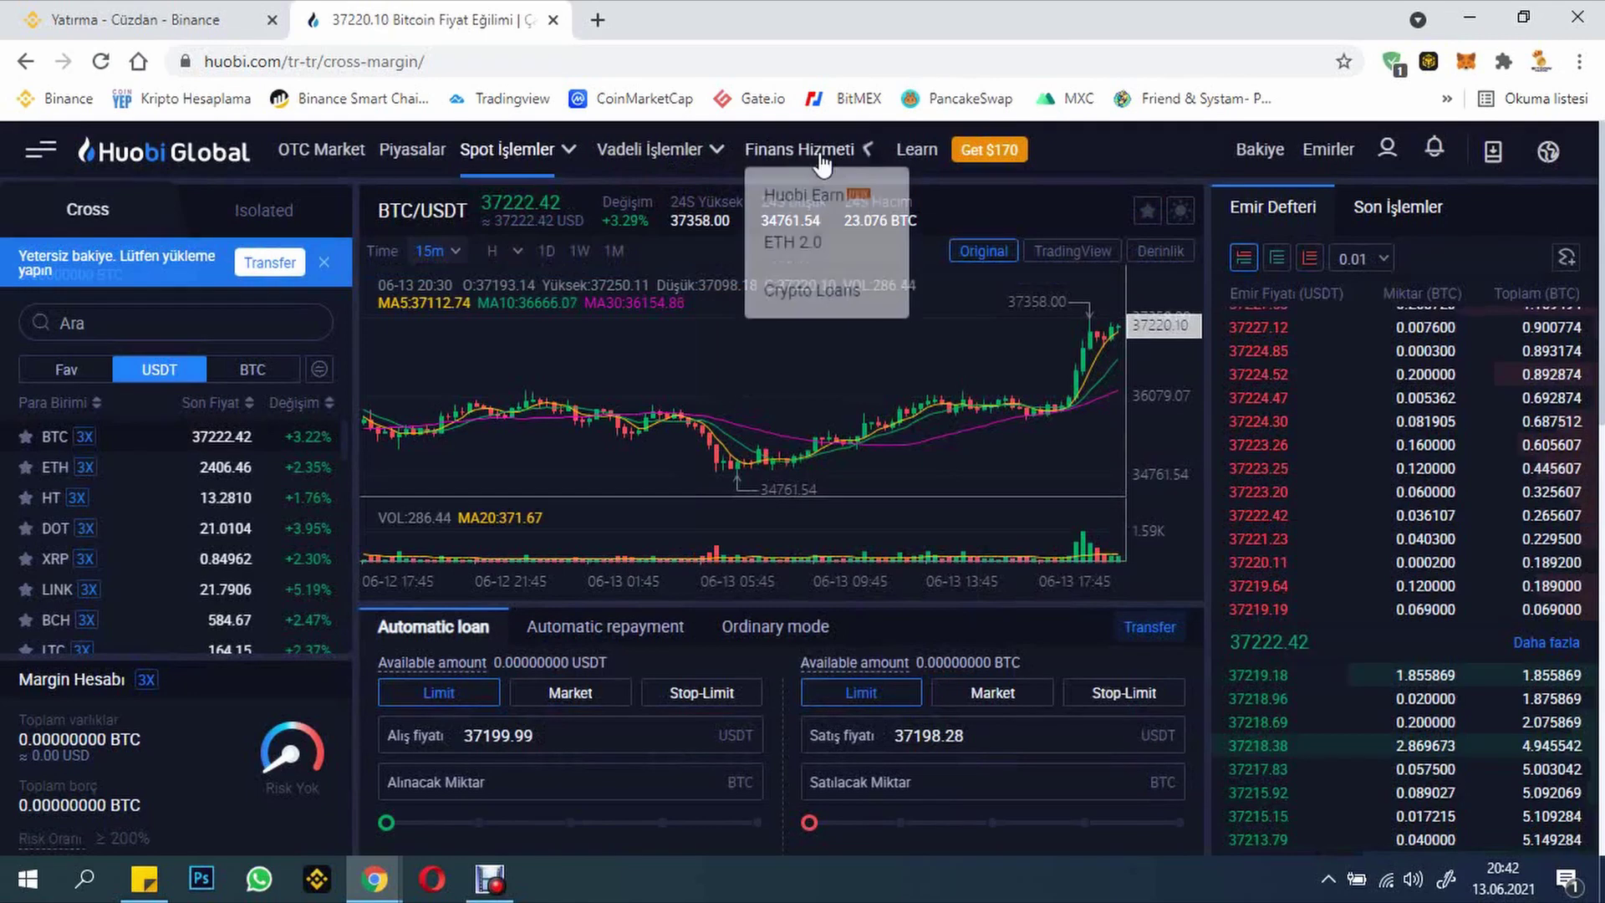
left_click(805, 214)
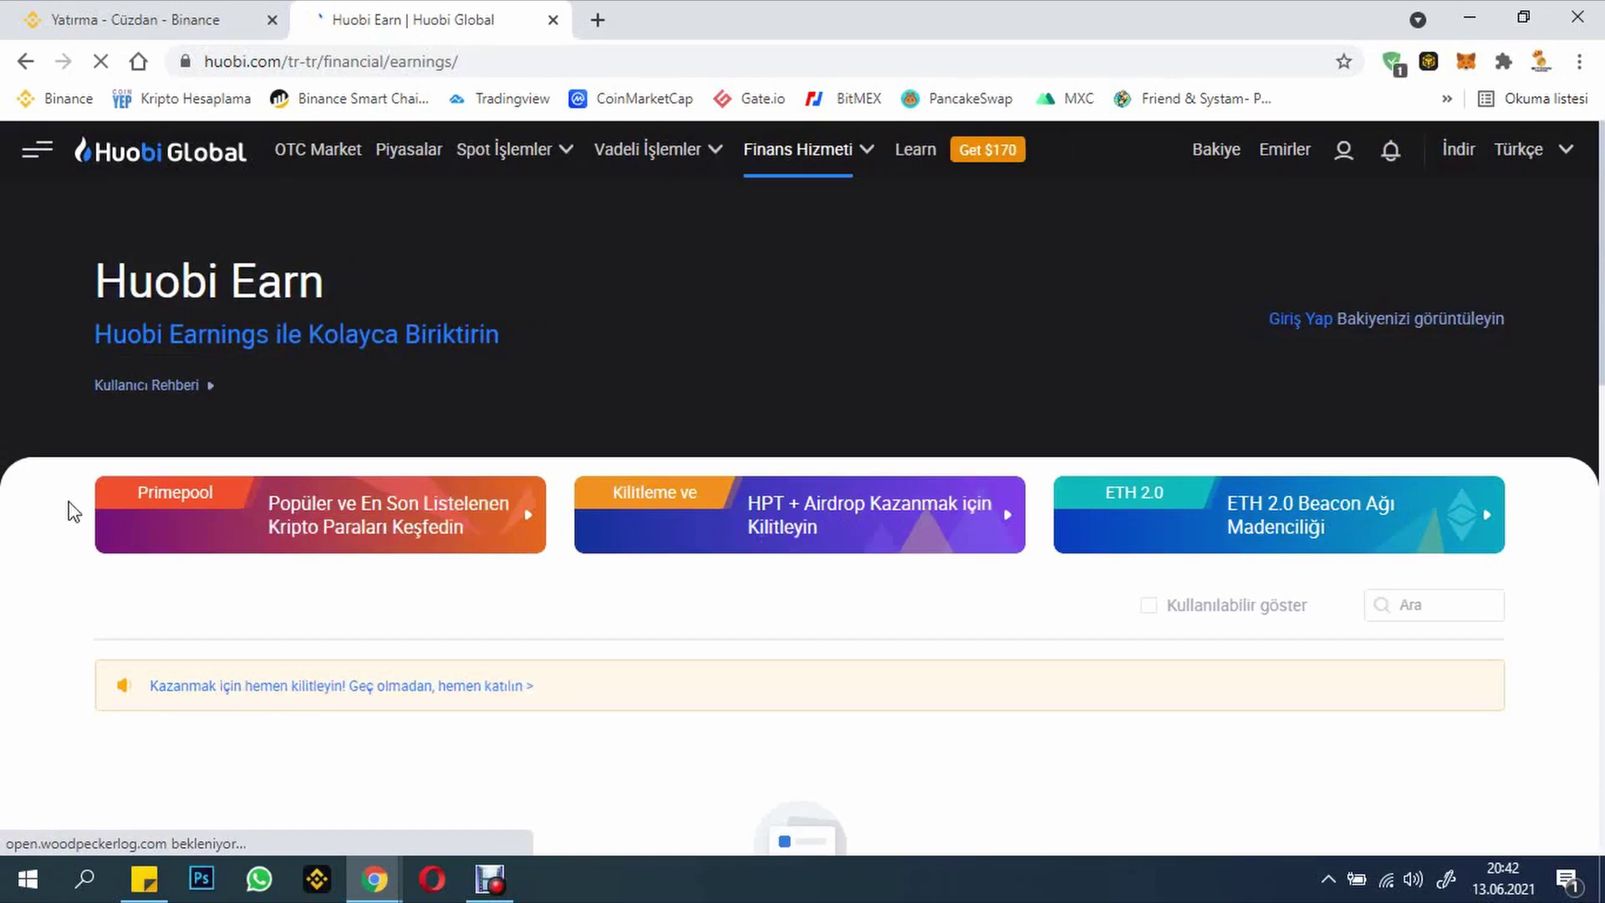
scroll(73, 512, "down", 5)
scroll(72, 511, "up", 5)
scroll(67, 514, "down", 2)
scroll(63, 515, "down", 2)
scroll(1600, 267, "down", 1)
left_click_drag(1601, 269, 1601, 191)
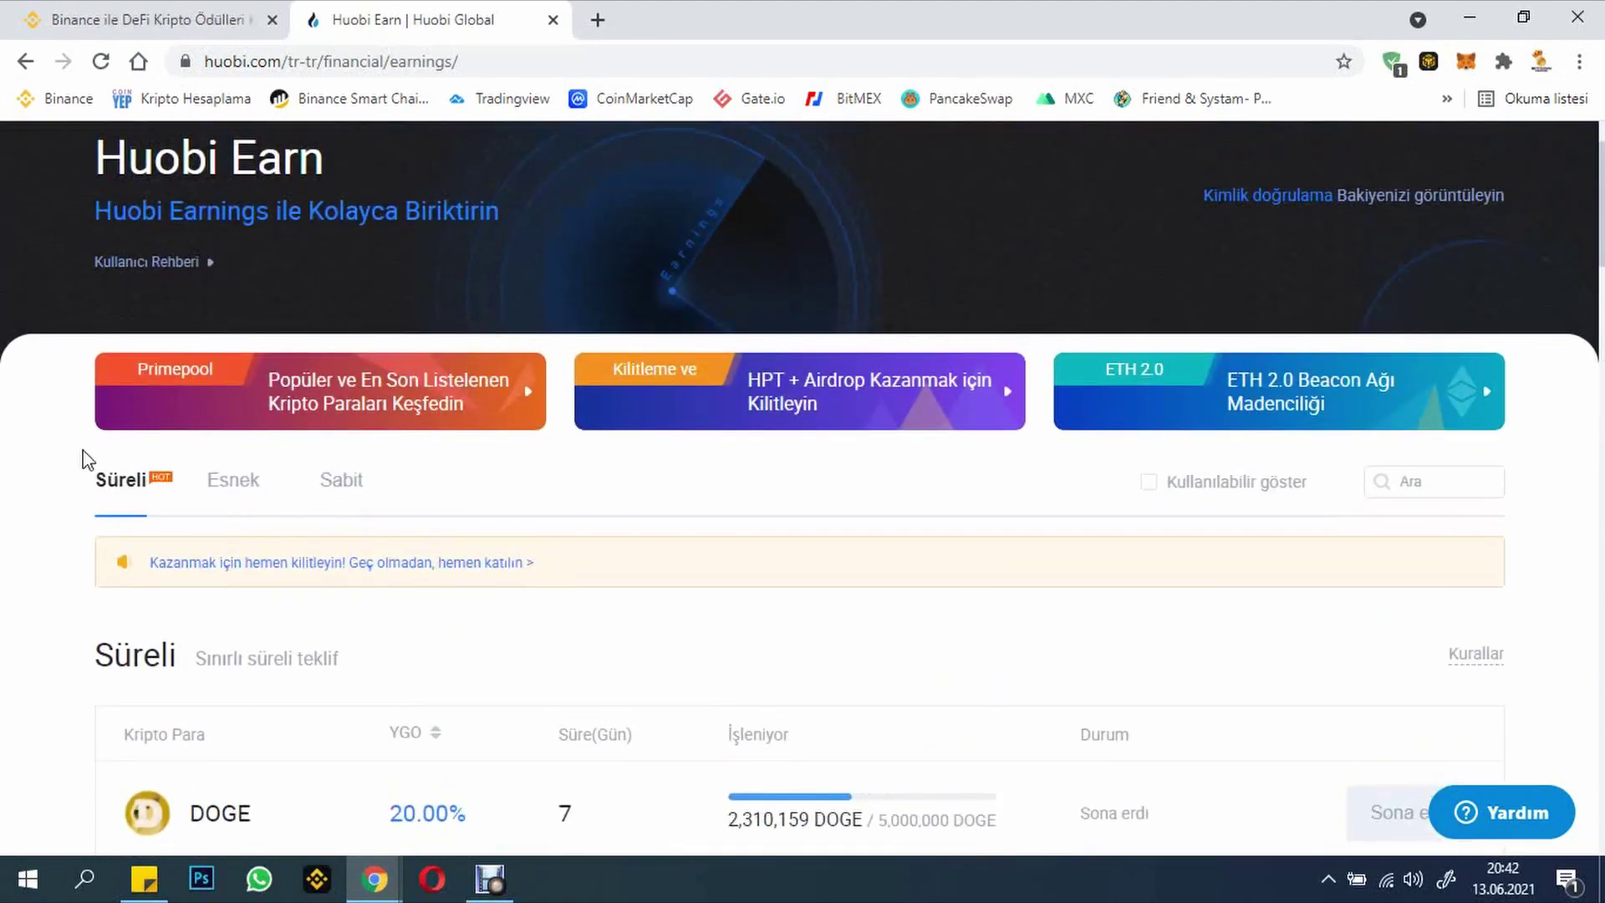
scroll(13, 483, "down", 2)
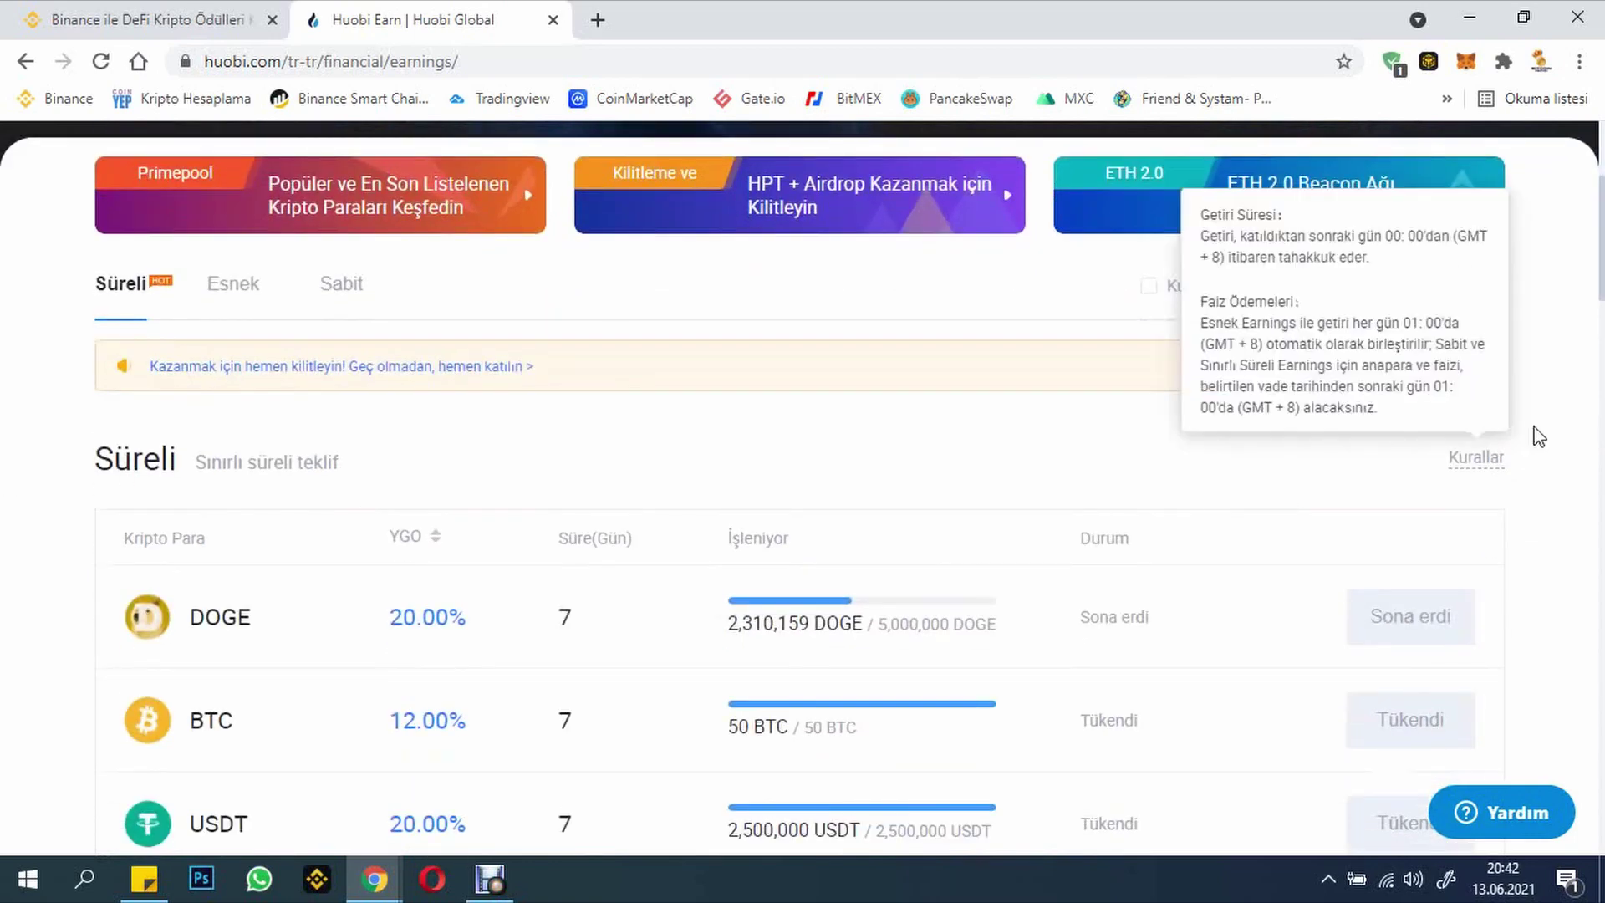
mouse_move(1602, 225)
left_mouse_down()
mouse_move(1602, 255)
mouse_move(1601, 240)
left_mouse_up()
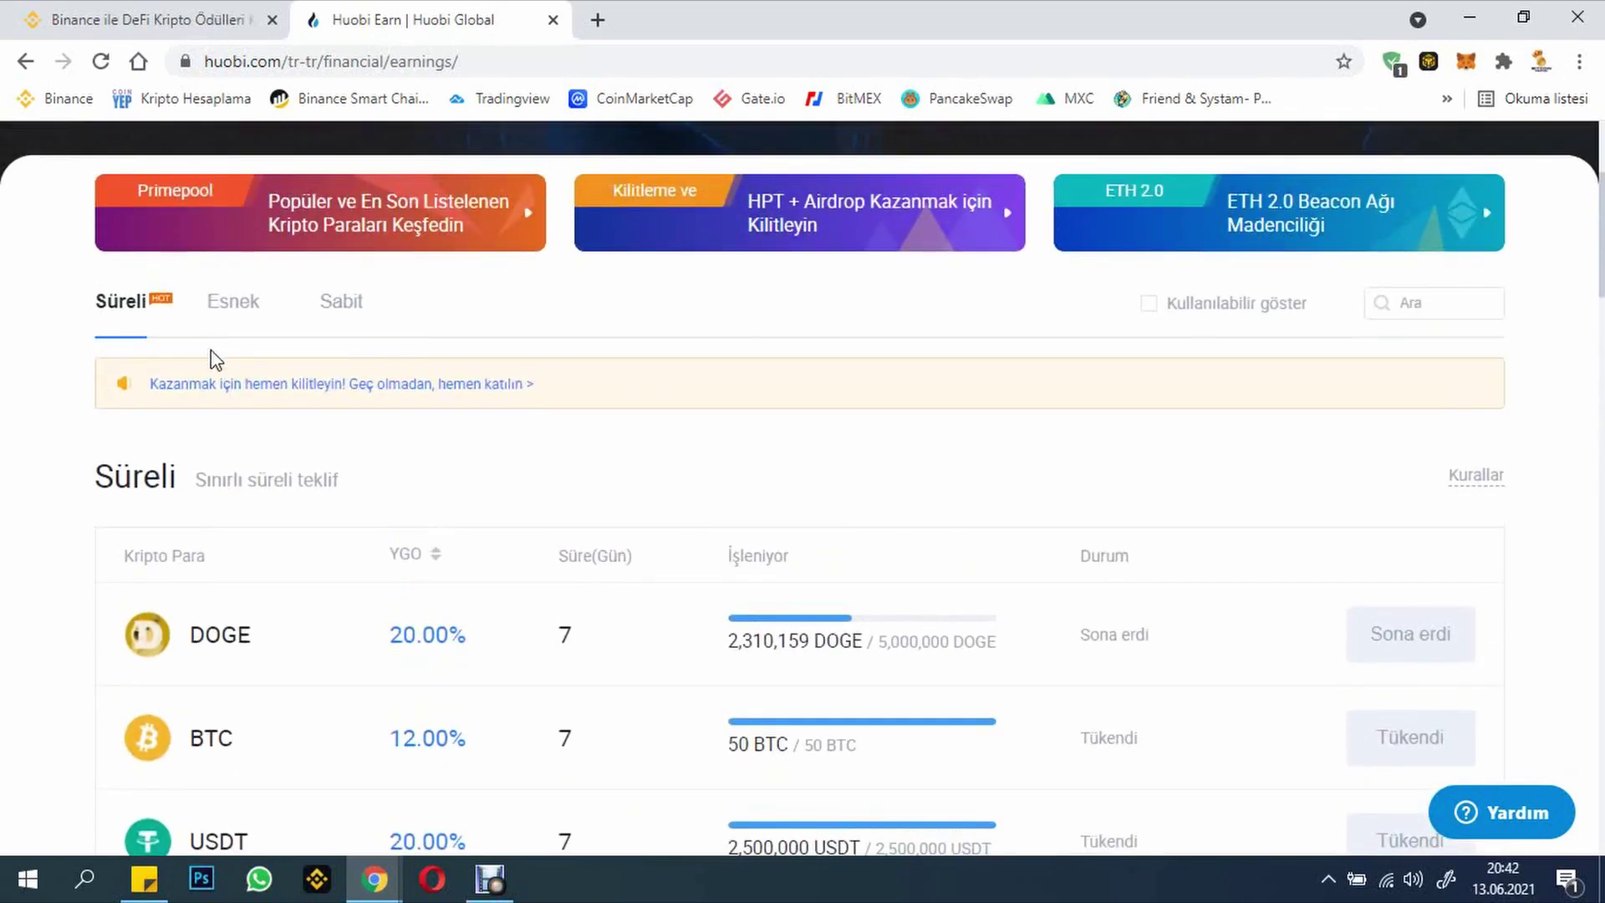
Step: Show the flexible (Esnek) Earn products and highlight the estimated annual interest rate for USDT
left_click(222, 303)
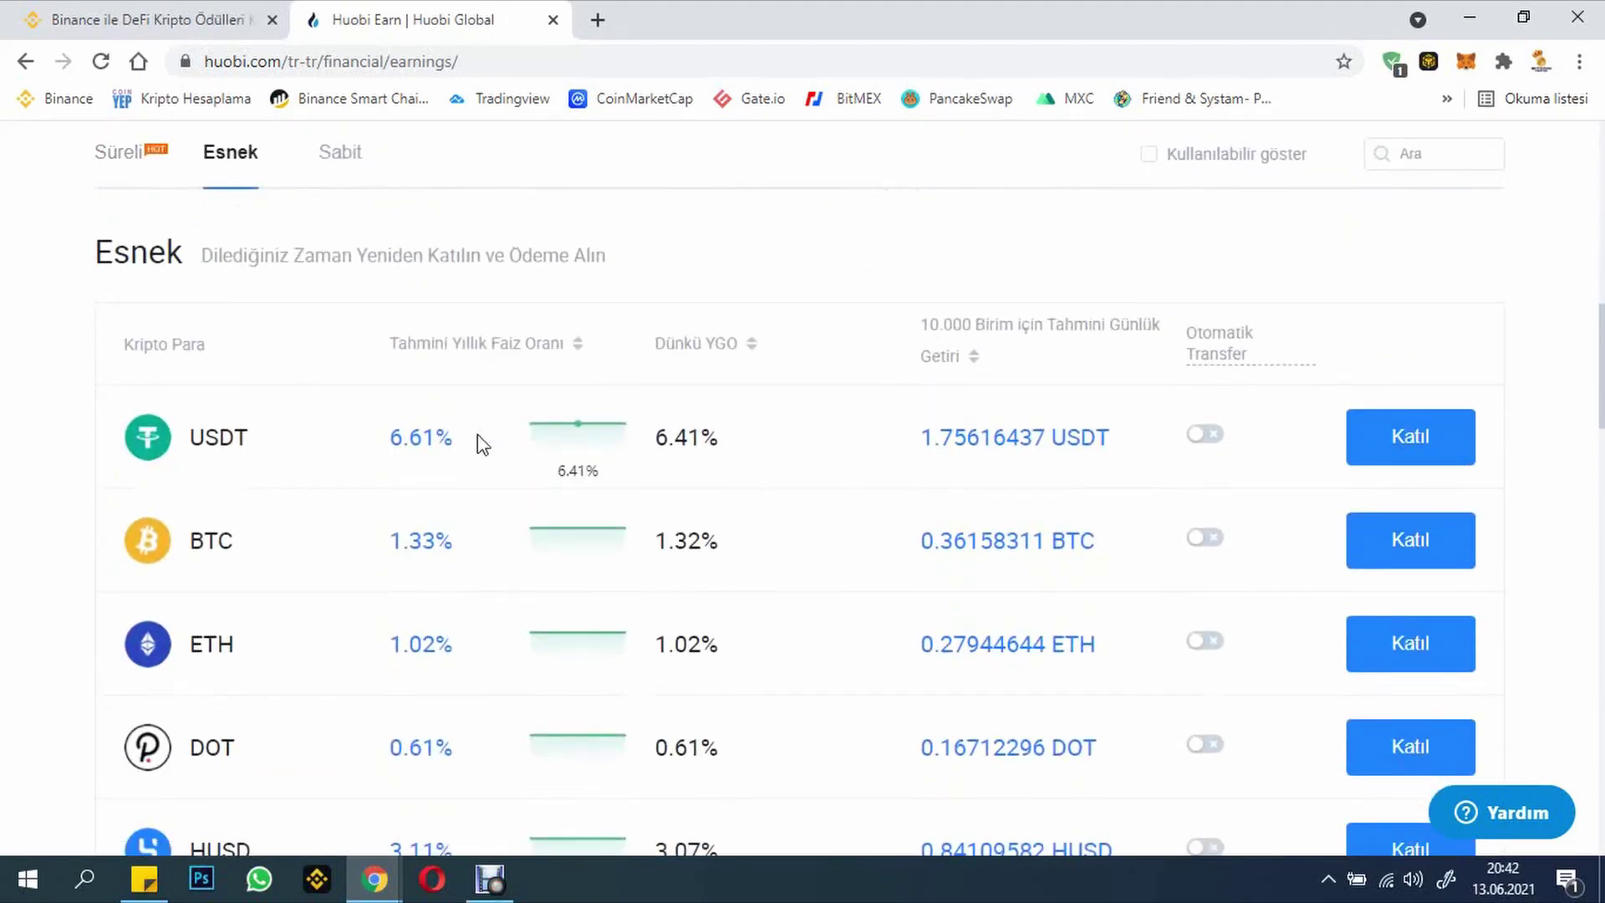
left_click_drag(1598, 345, 1587, 369)
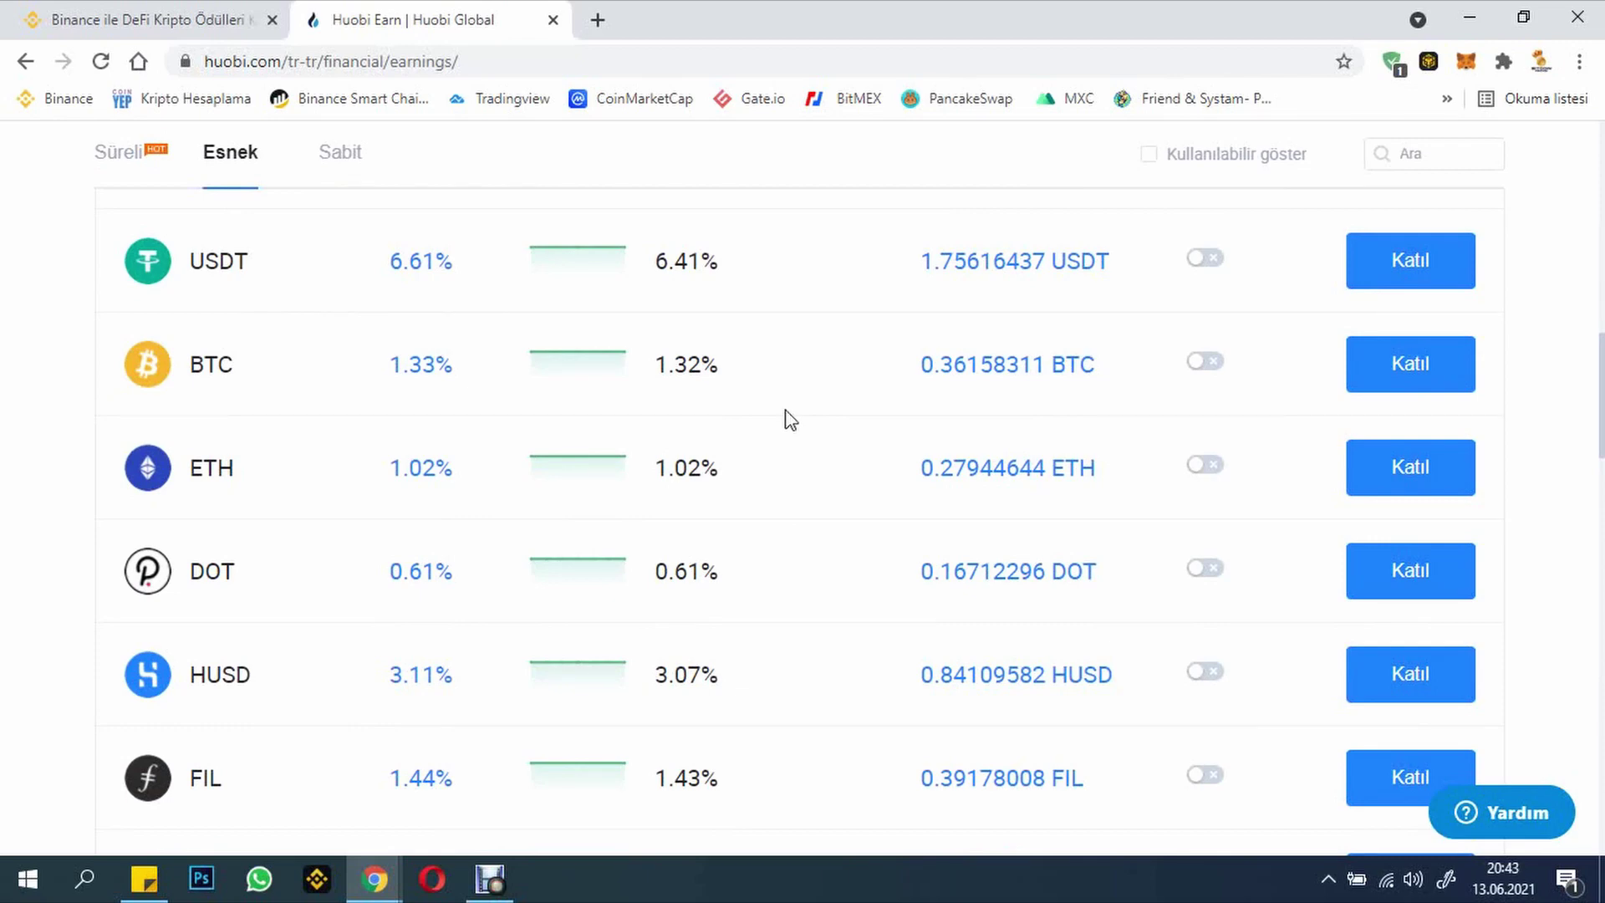
scroll(431, 562, "down", 2)
scroll(406, 476, "up", 2)
left_click_drag(401, 266, 448, 315)
scroll(476, 585, "up", 5)
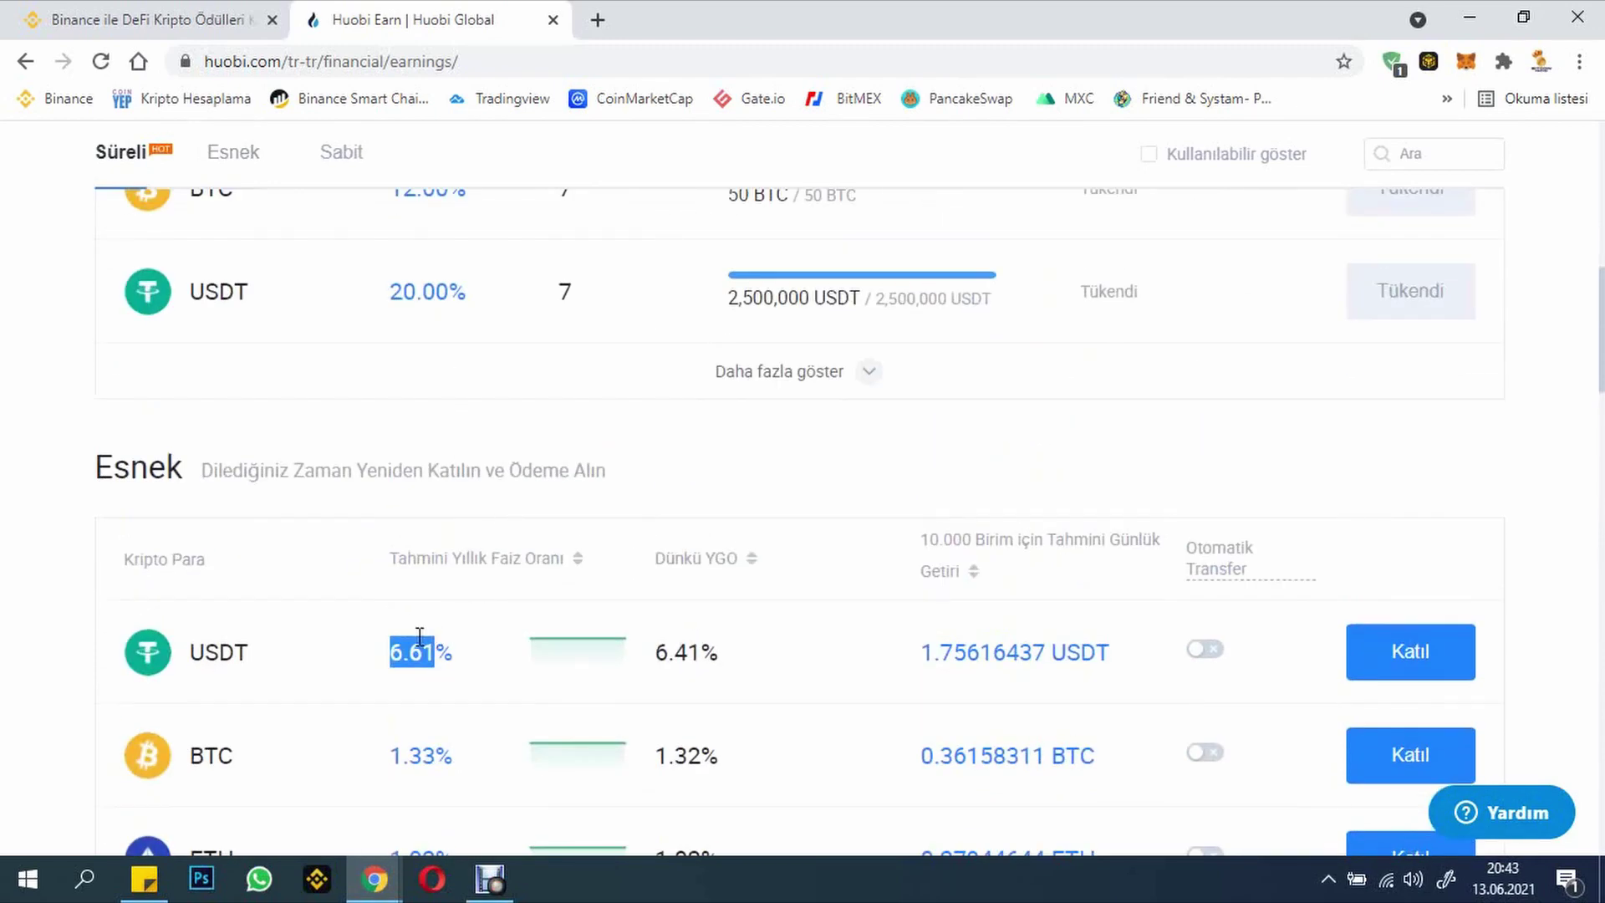
scroll(411, 551, "down", 2)
left_click(500, 472)
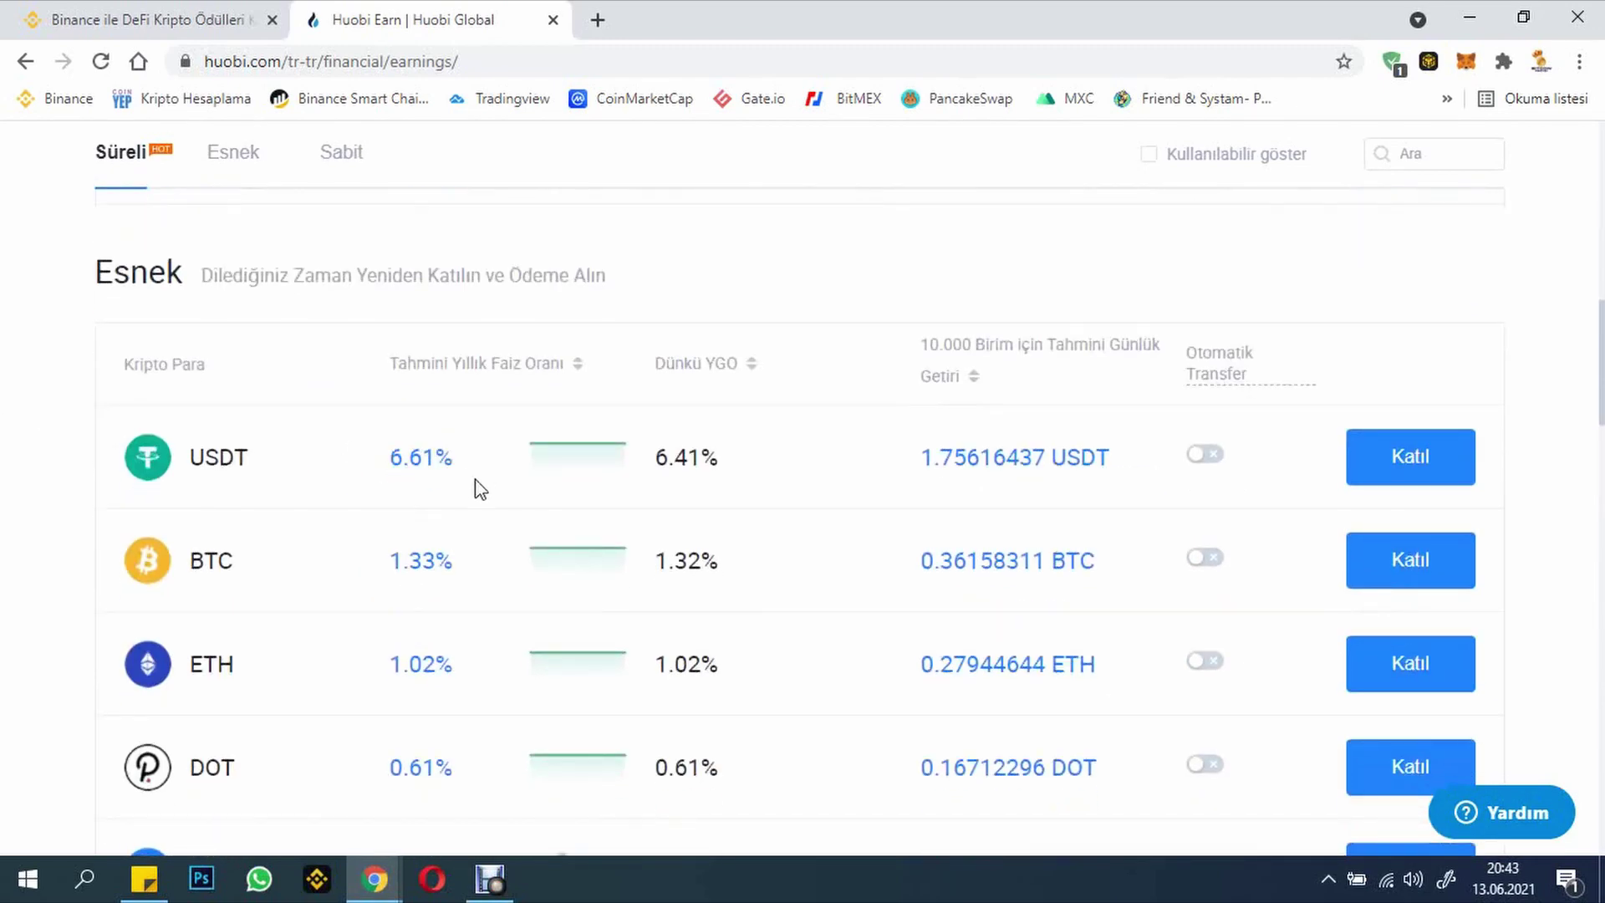
left_click_drag(393, 458, 452, 469)
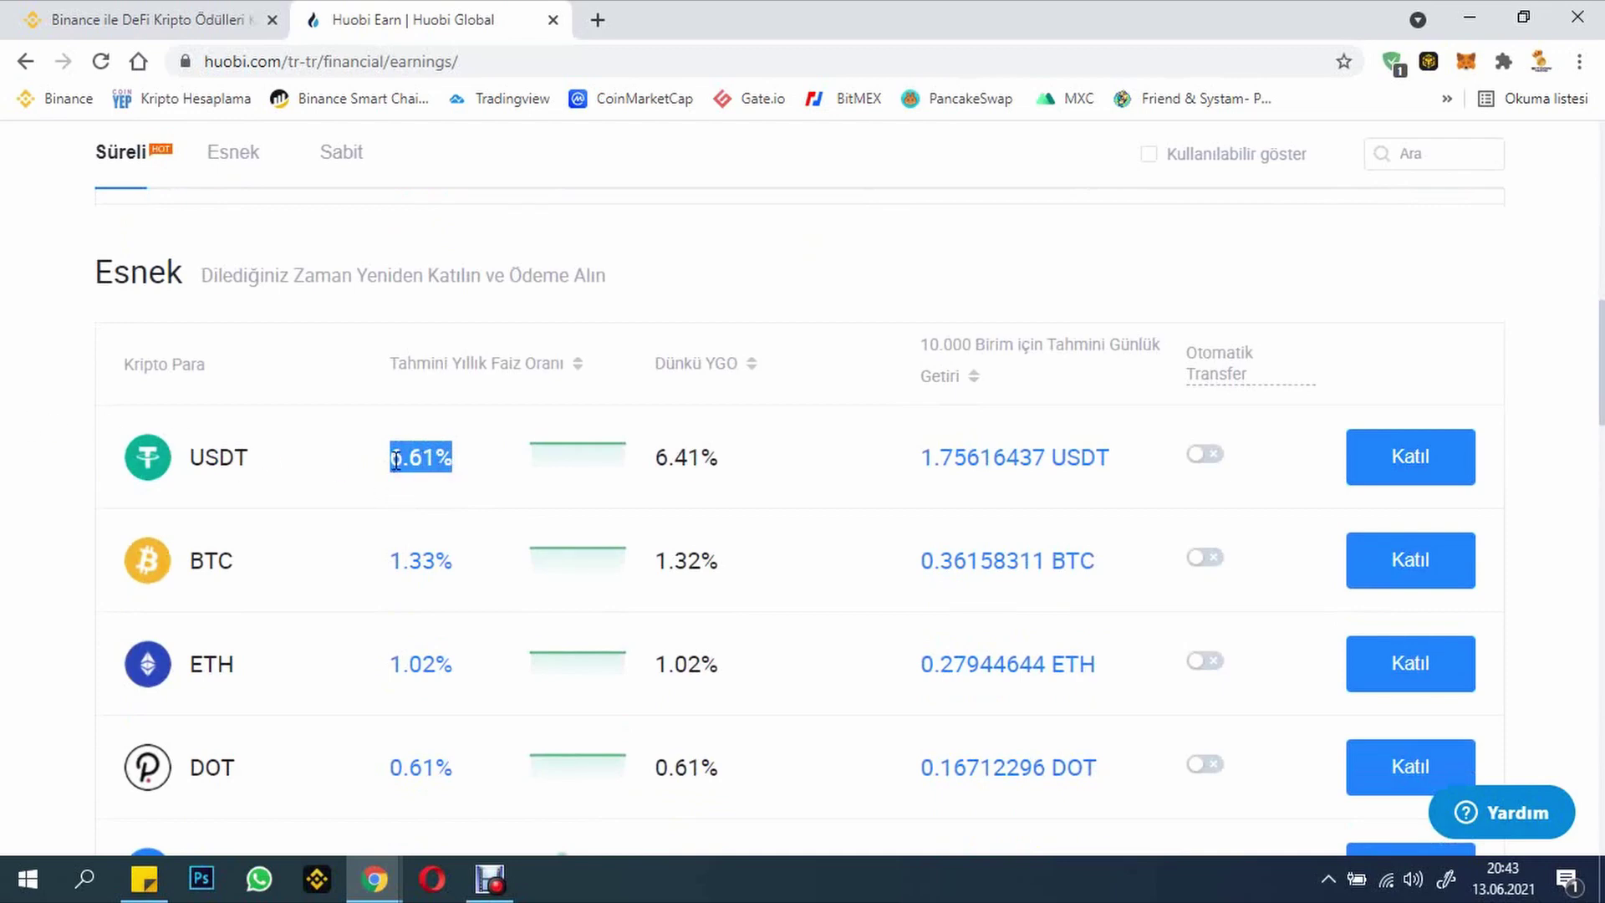
left_click(437, 470)
Step: Look through the remaining flexible Earn products and show the fixed-term (Sabit) section
scroll(402, 505, "down", 14)
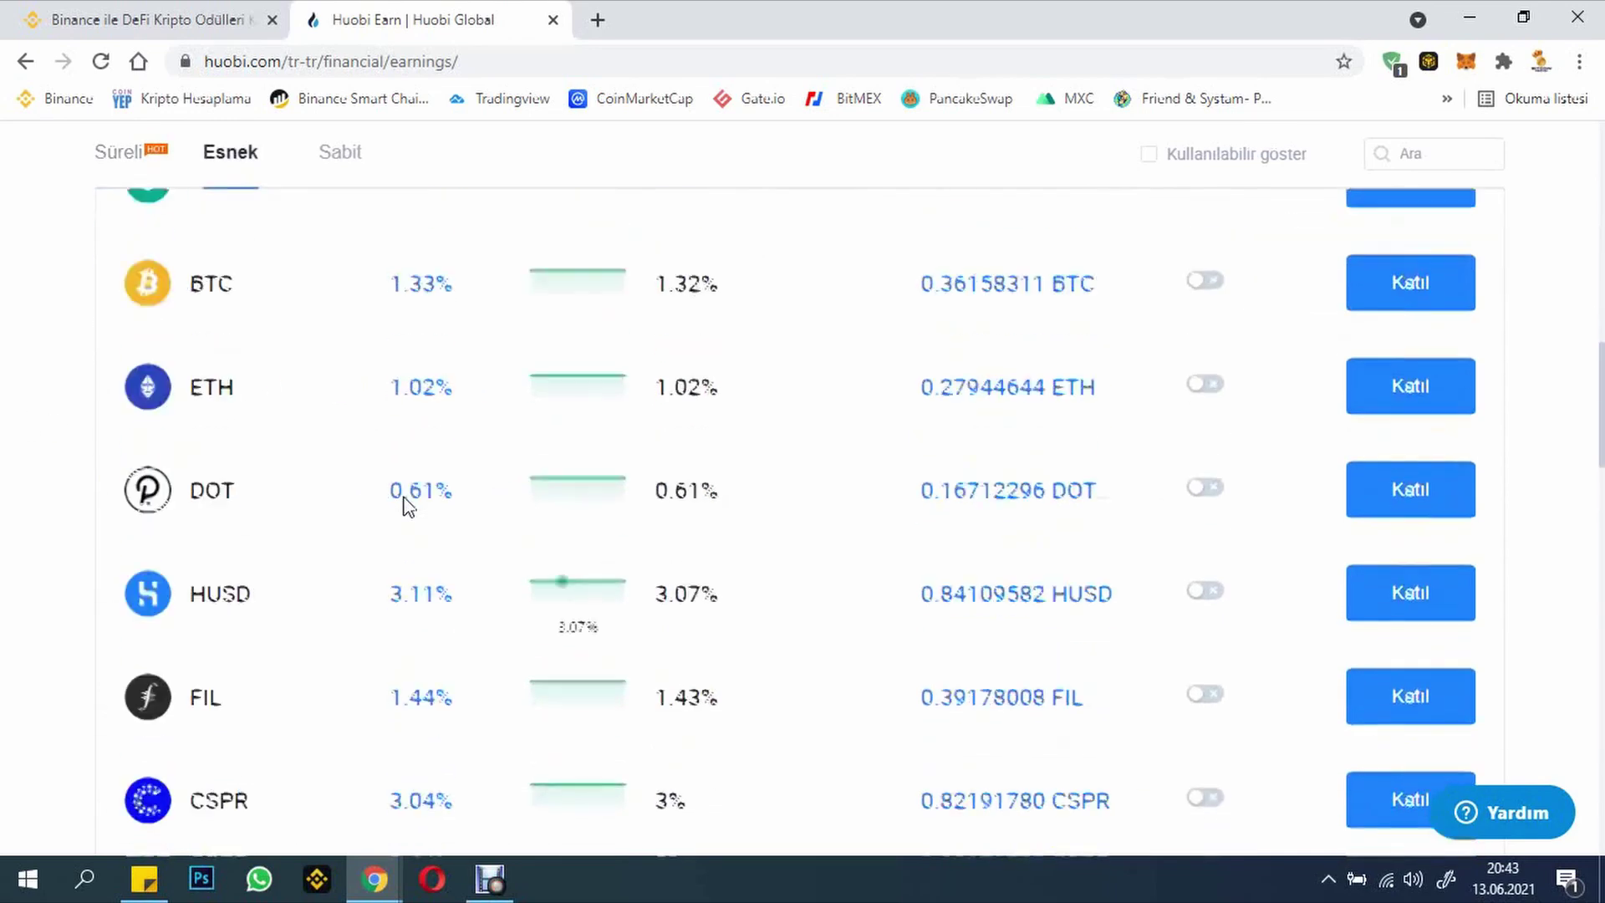
scroll(443, 514, "down", 4)
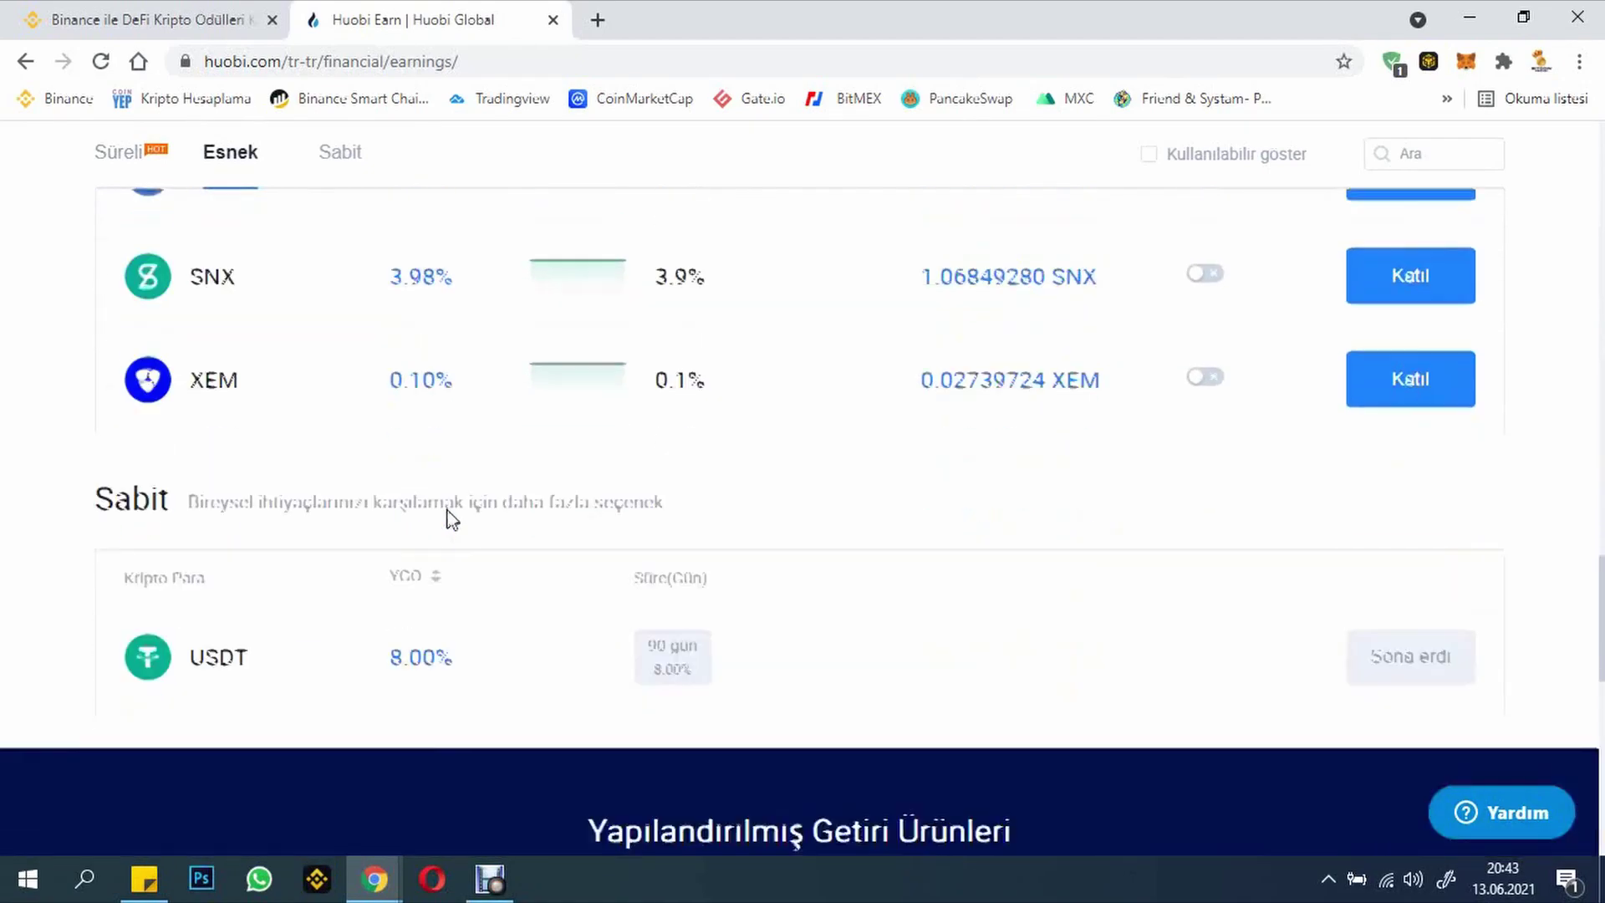
scroll(537, 544, "up", 17)
scroll(477, 552, "up", 9)
scroll(530, 559, "down", 5)
scroll(566, 580, "up", 2)
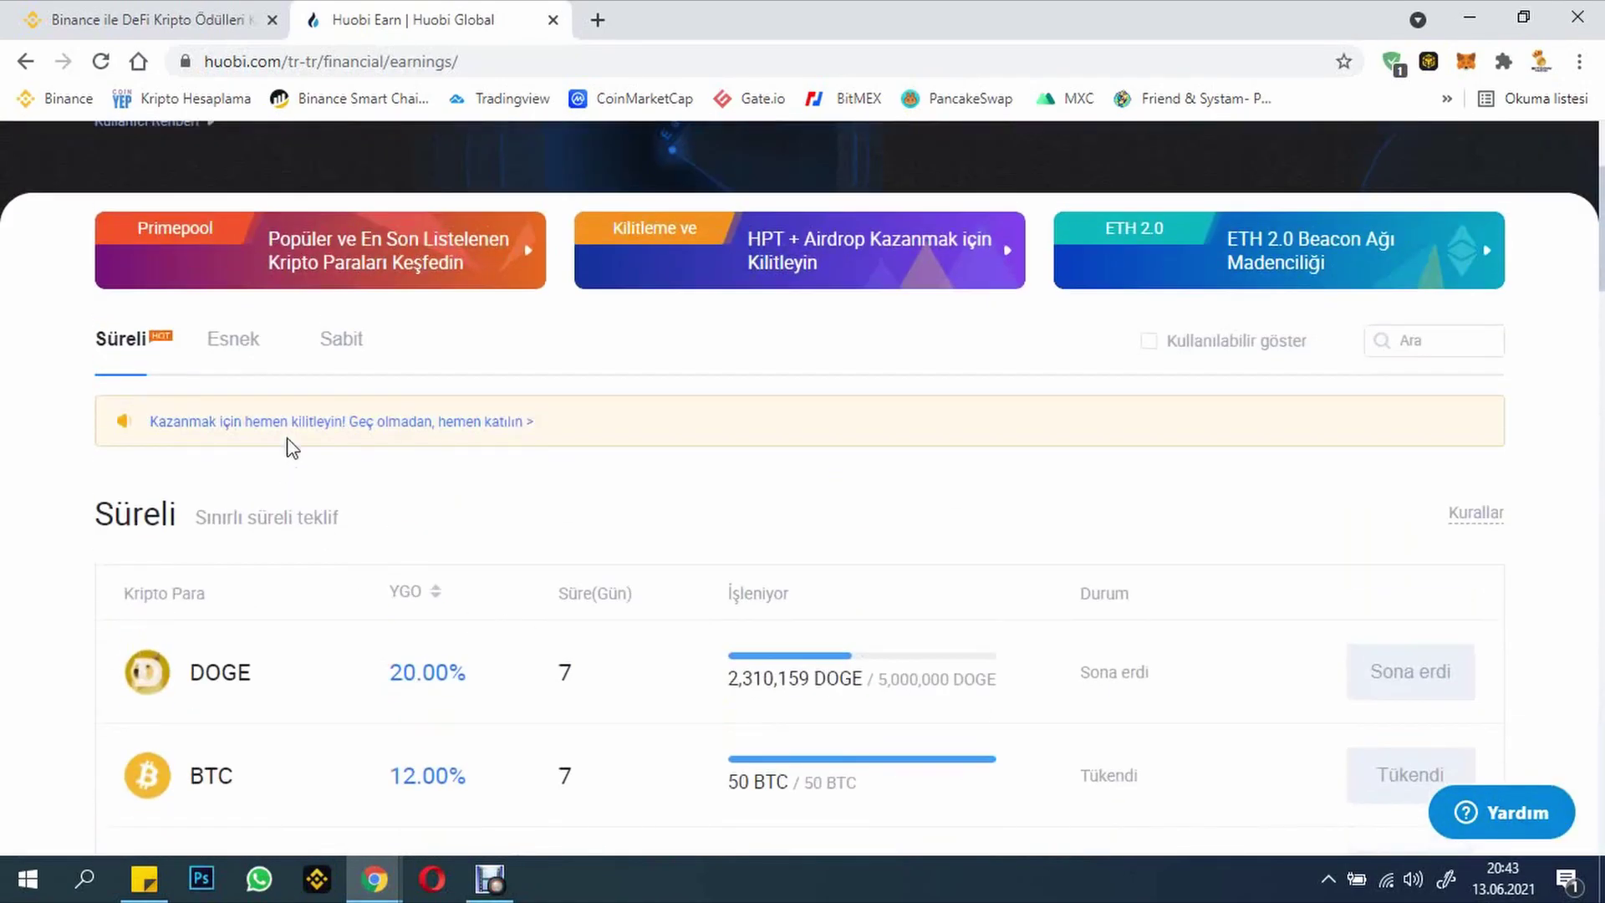
left_click(335, 347)
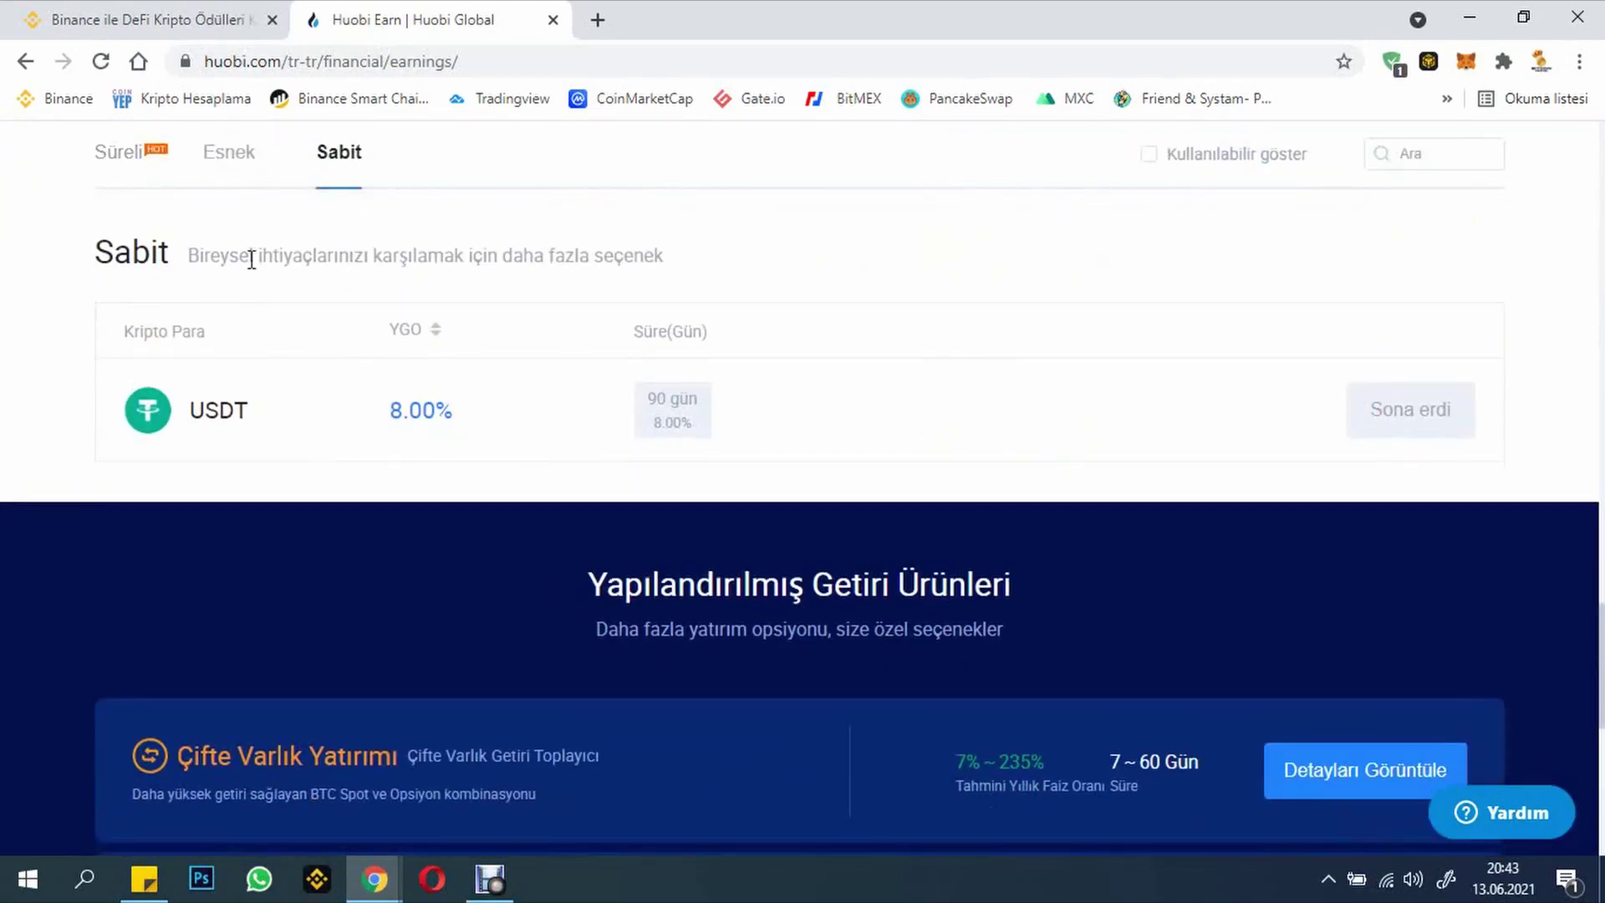
Step: Look over the Earn product lists again and open the ETH 2.0 finance page
scroll(650, 600, "up", 10)
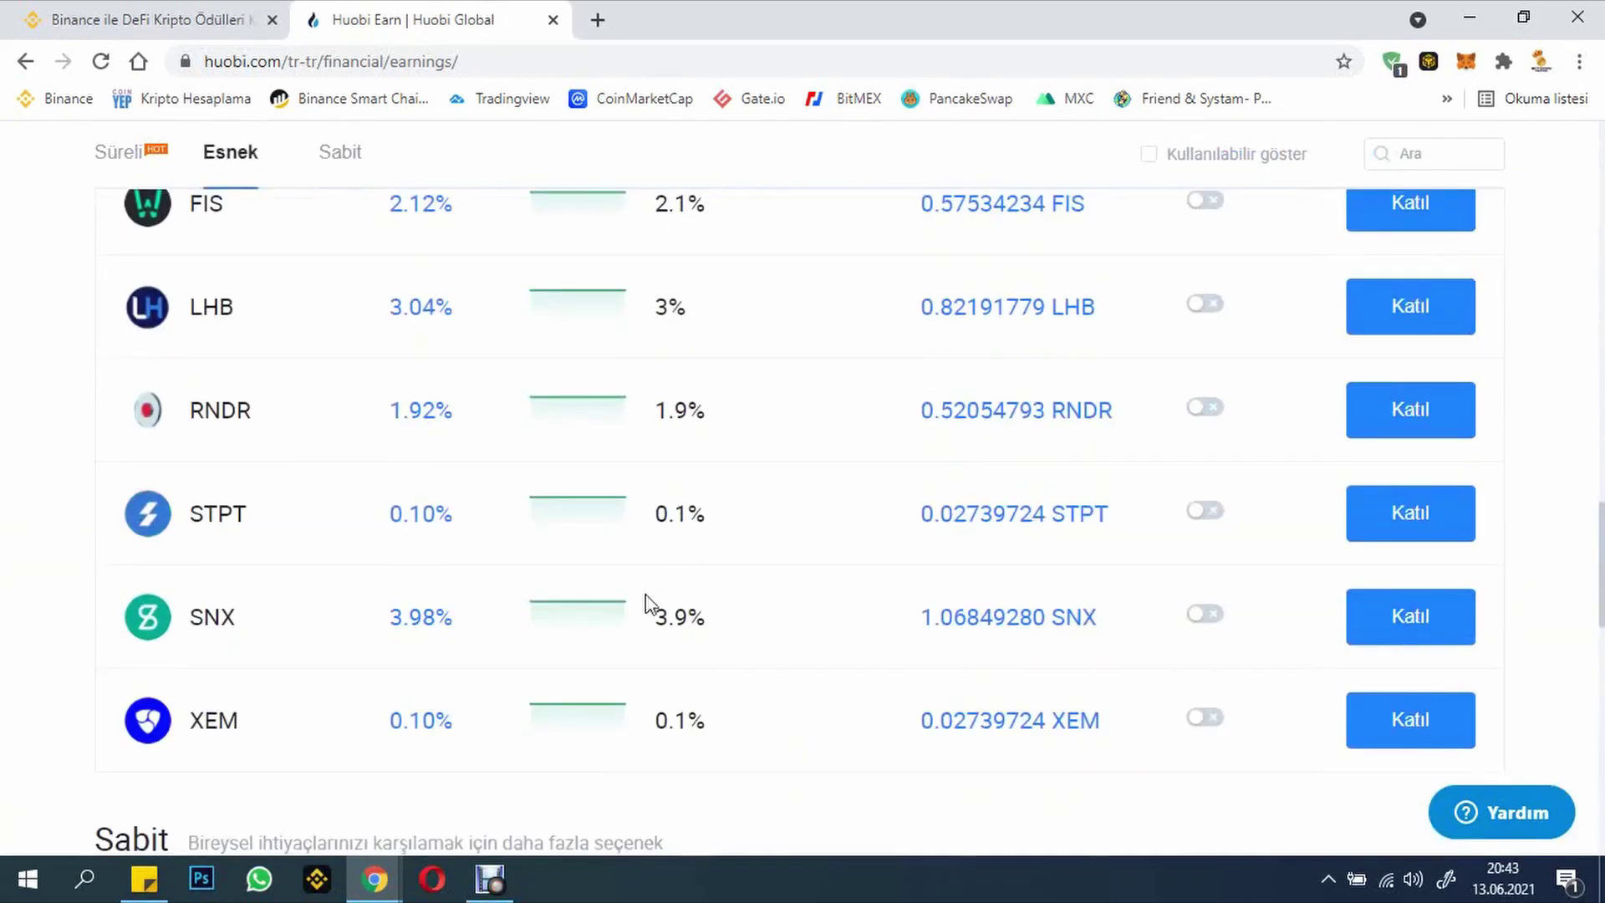
scroll(650, 604, "up", 7)
scroll(635, 606, "down", 1)
scroll(635, 605, "up", 2)
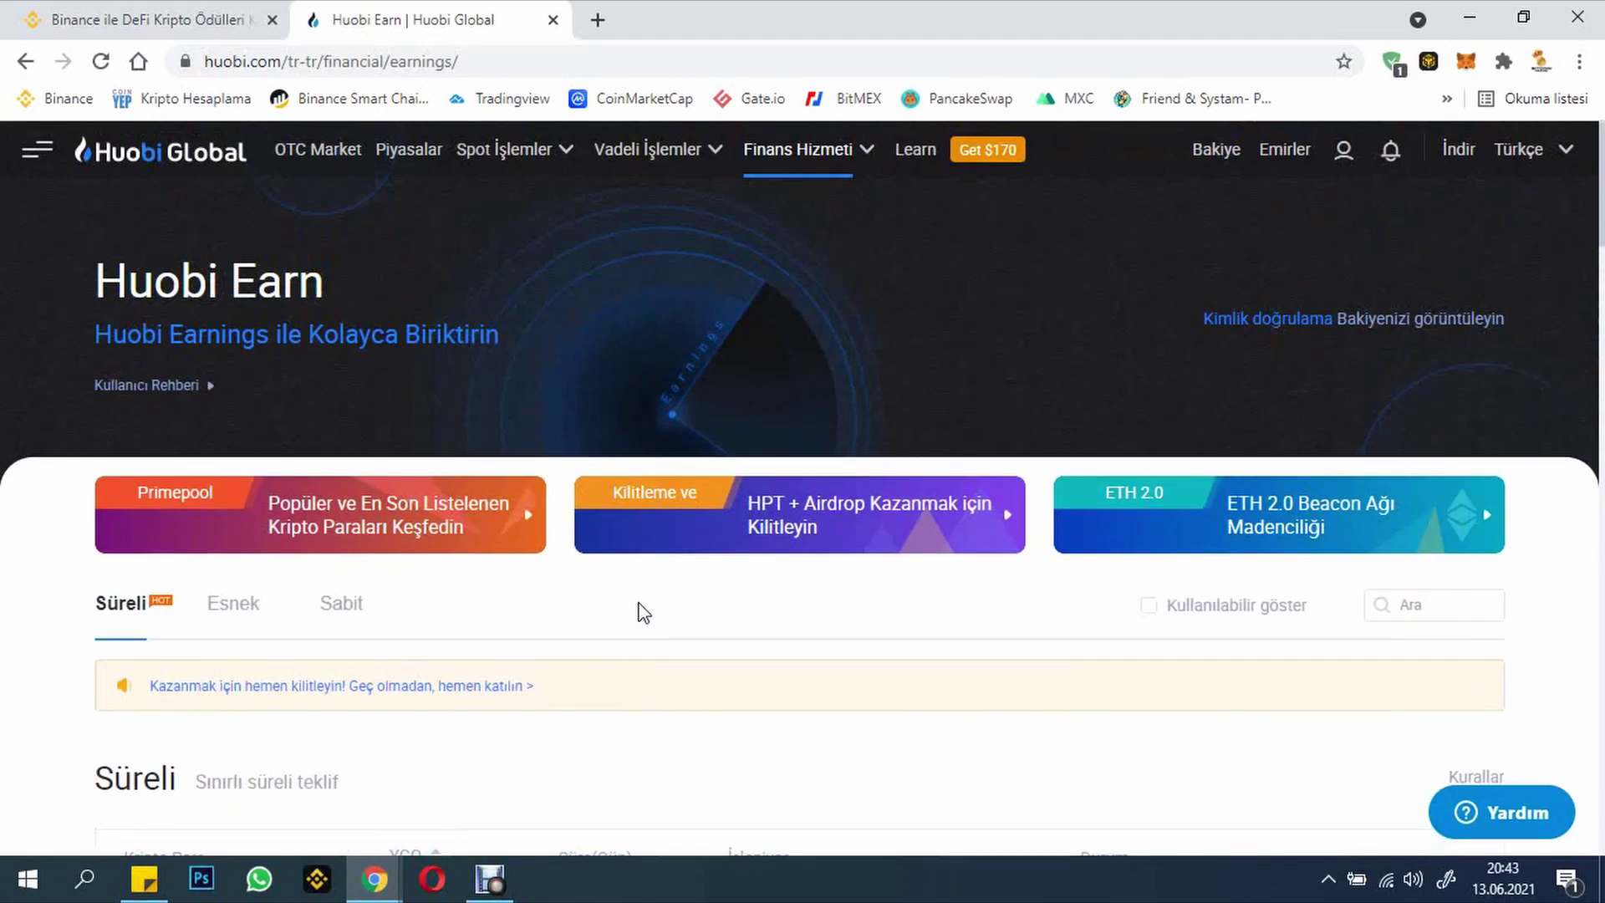
scroll(637, 613, "down", 13)
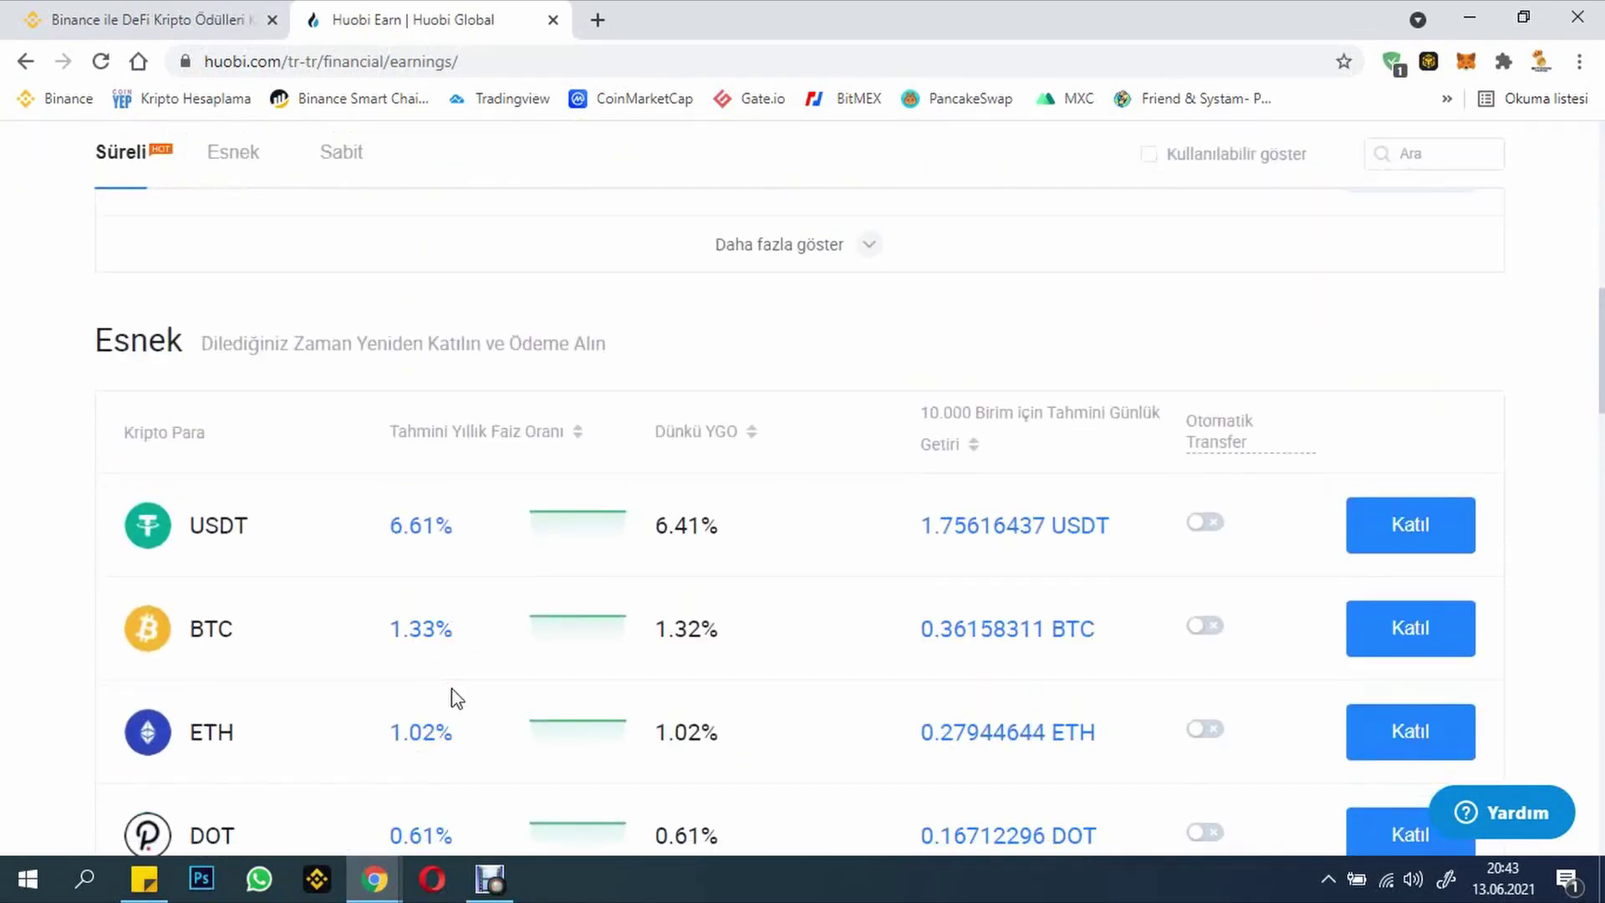
scroll(480, 673, "up", 15)
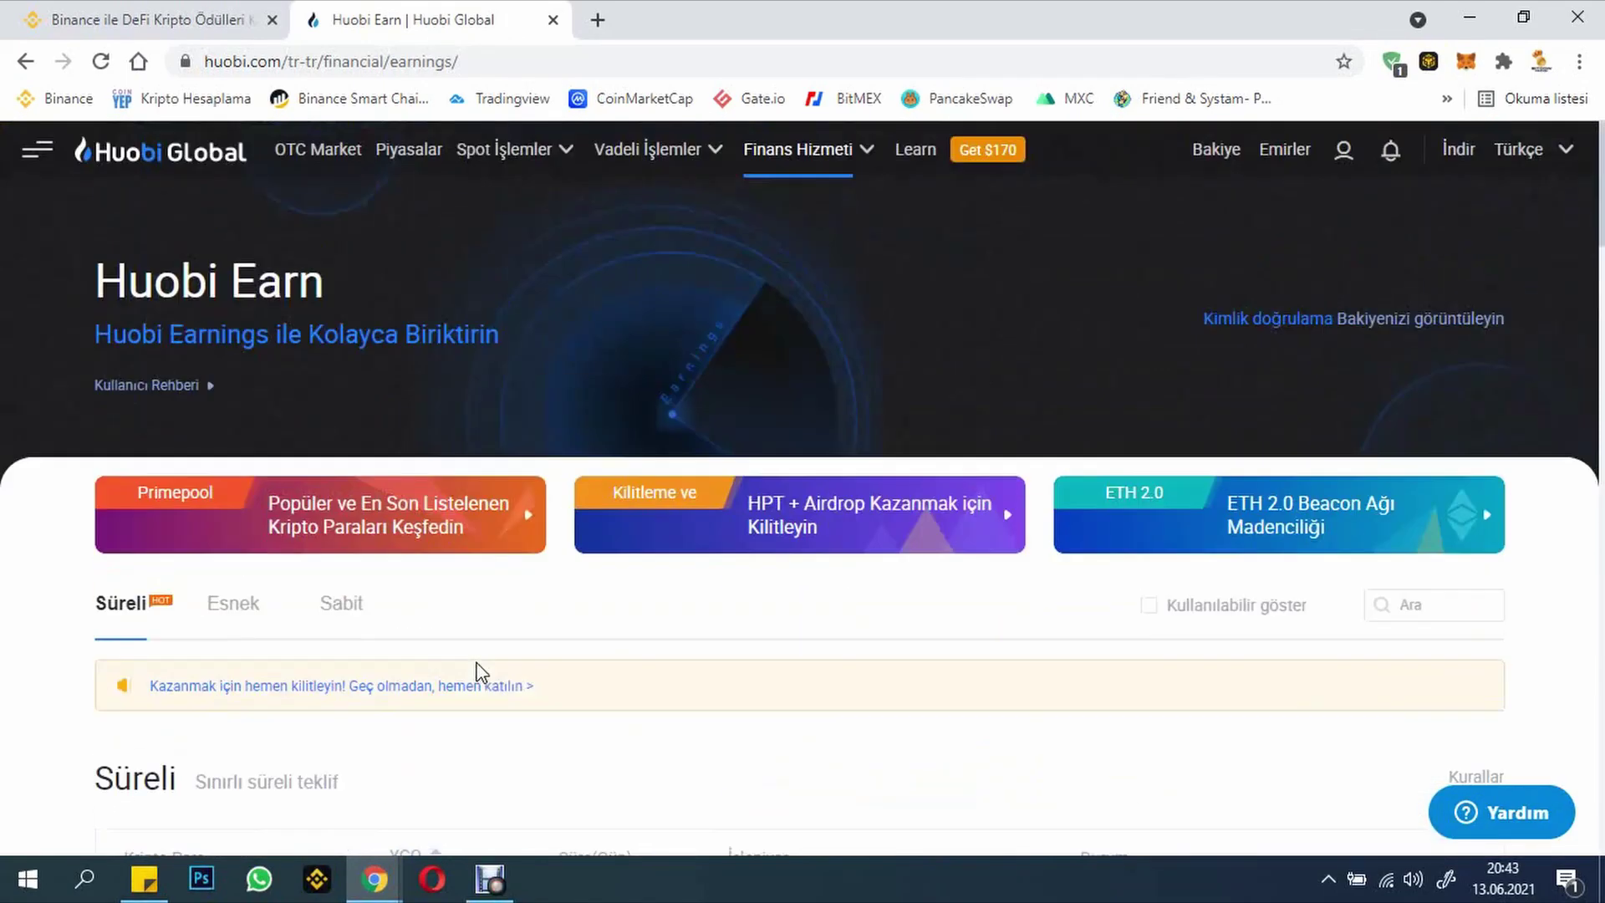
mouse_move(798, 150)
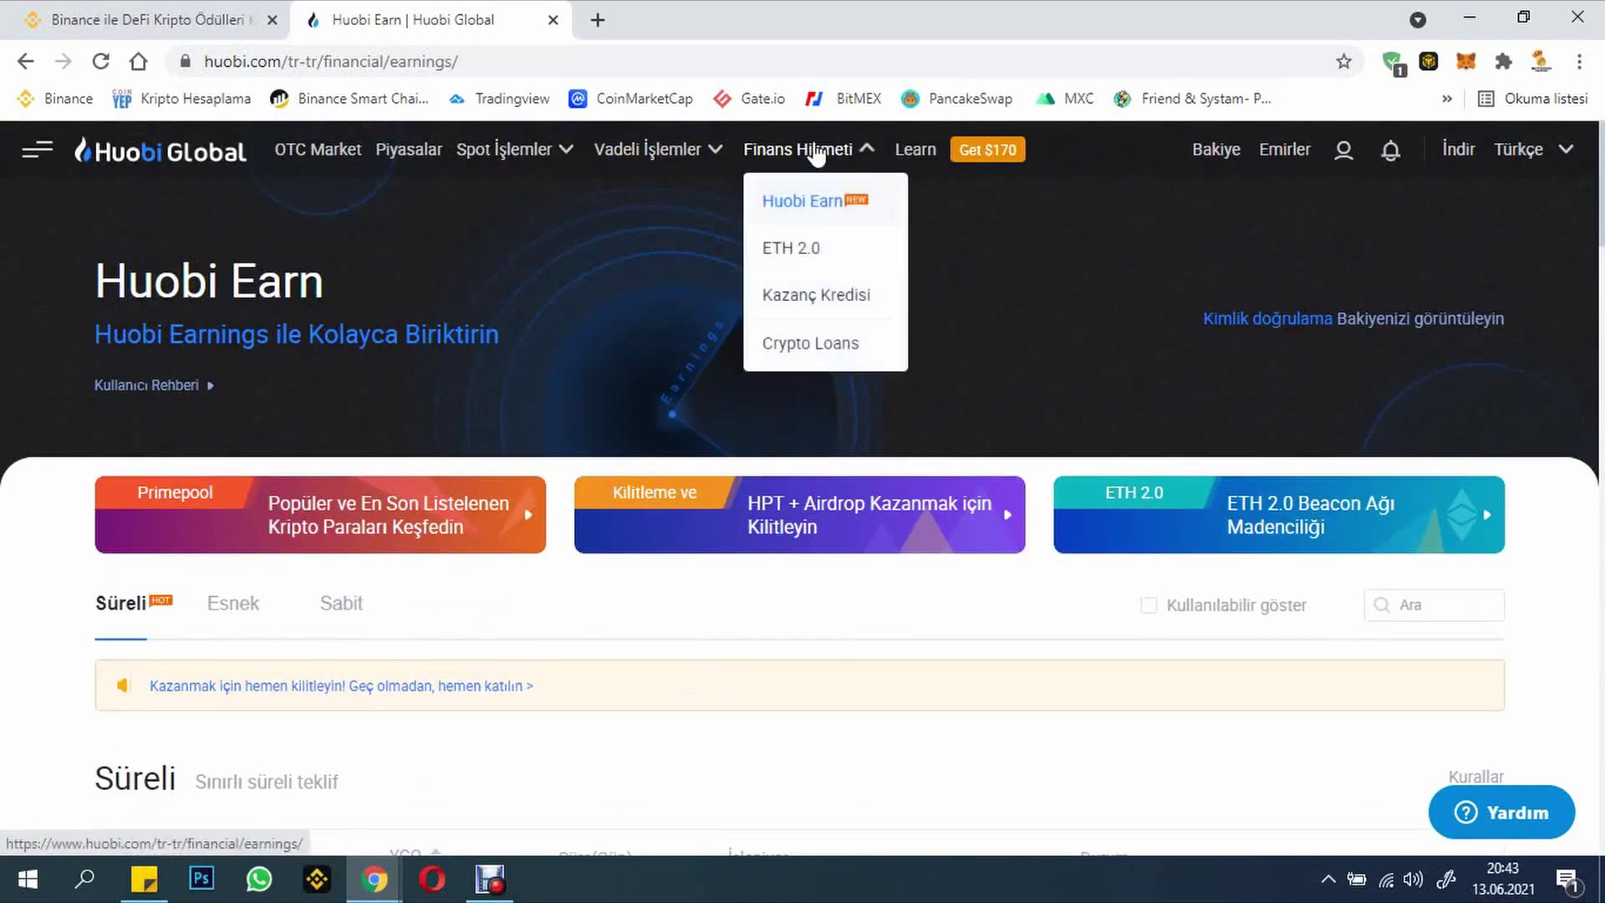
left_click(795, 255)
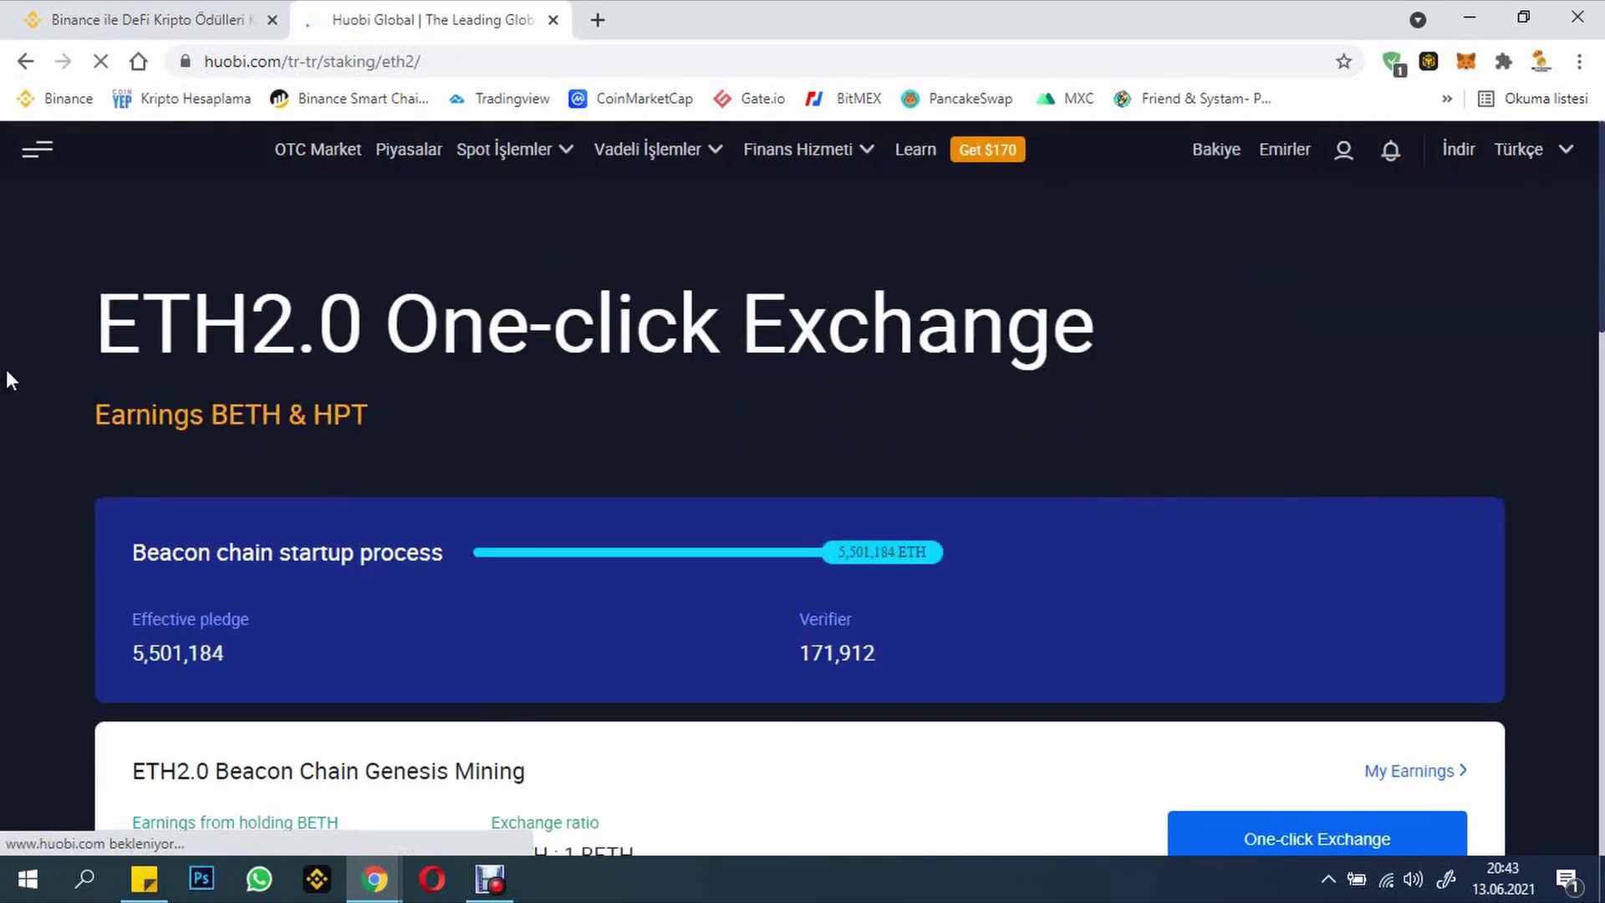
Step: Look over the ETH 2.0 exchange page and highlight the ETH to BETH exchange ratio
scroll(3, 384, "down", 2)
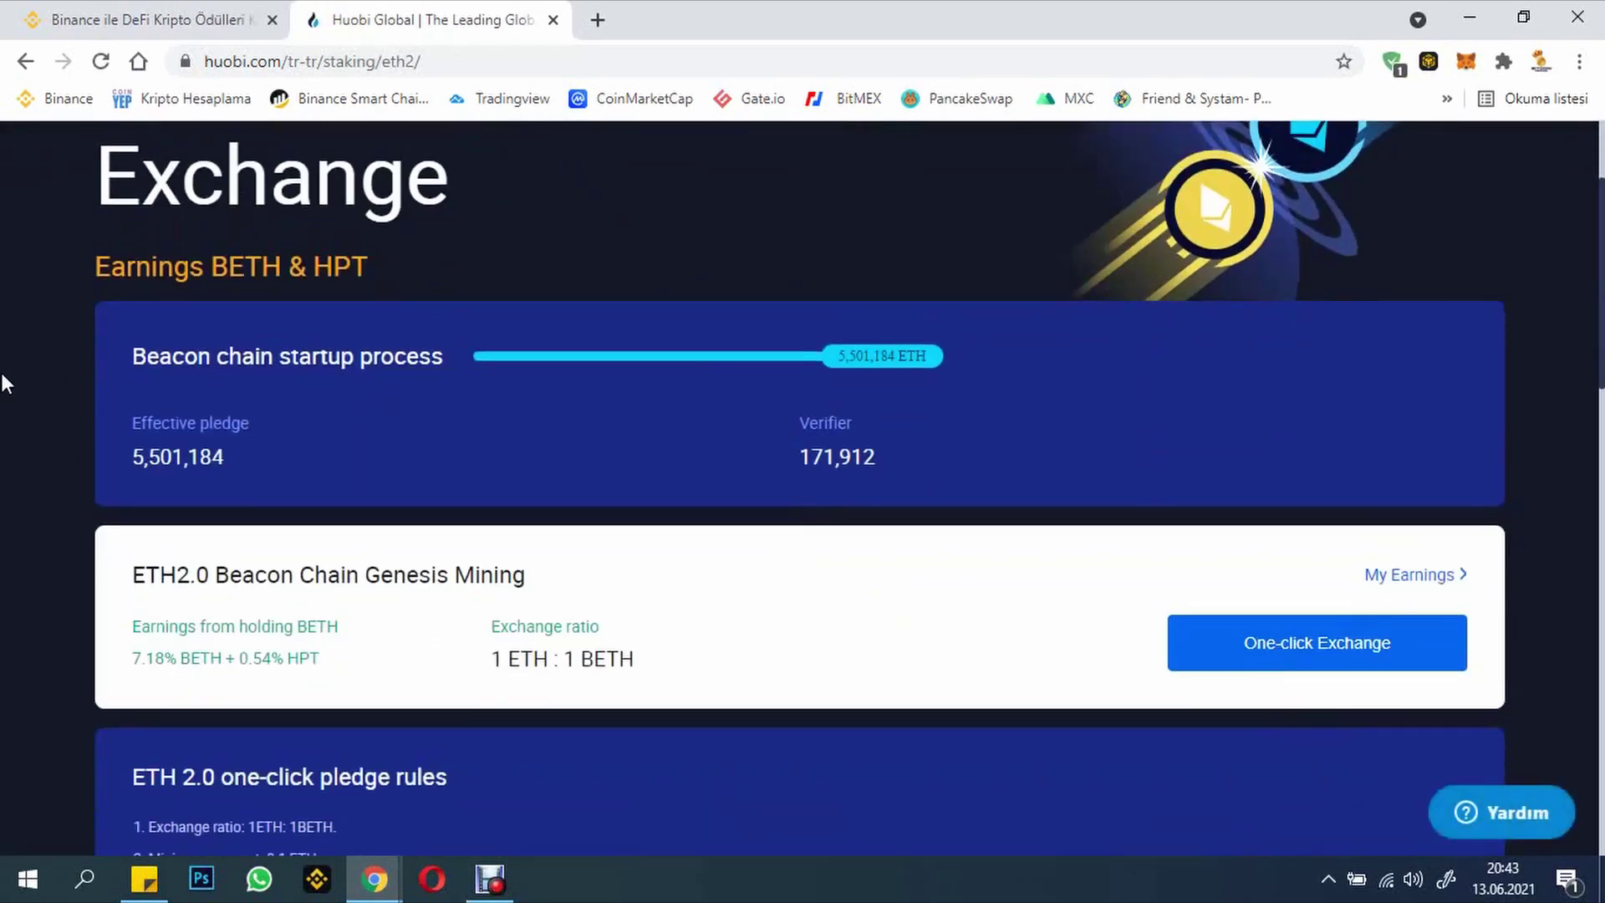
scroll(7, 384, "down", 4)
scroll(7, 384, "up", 2)
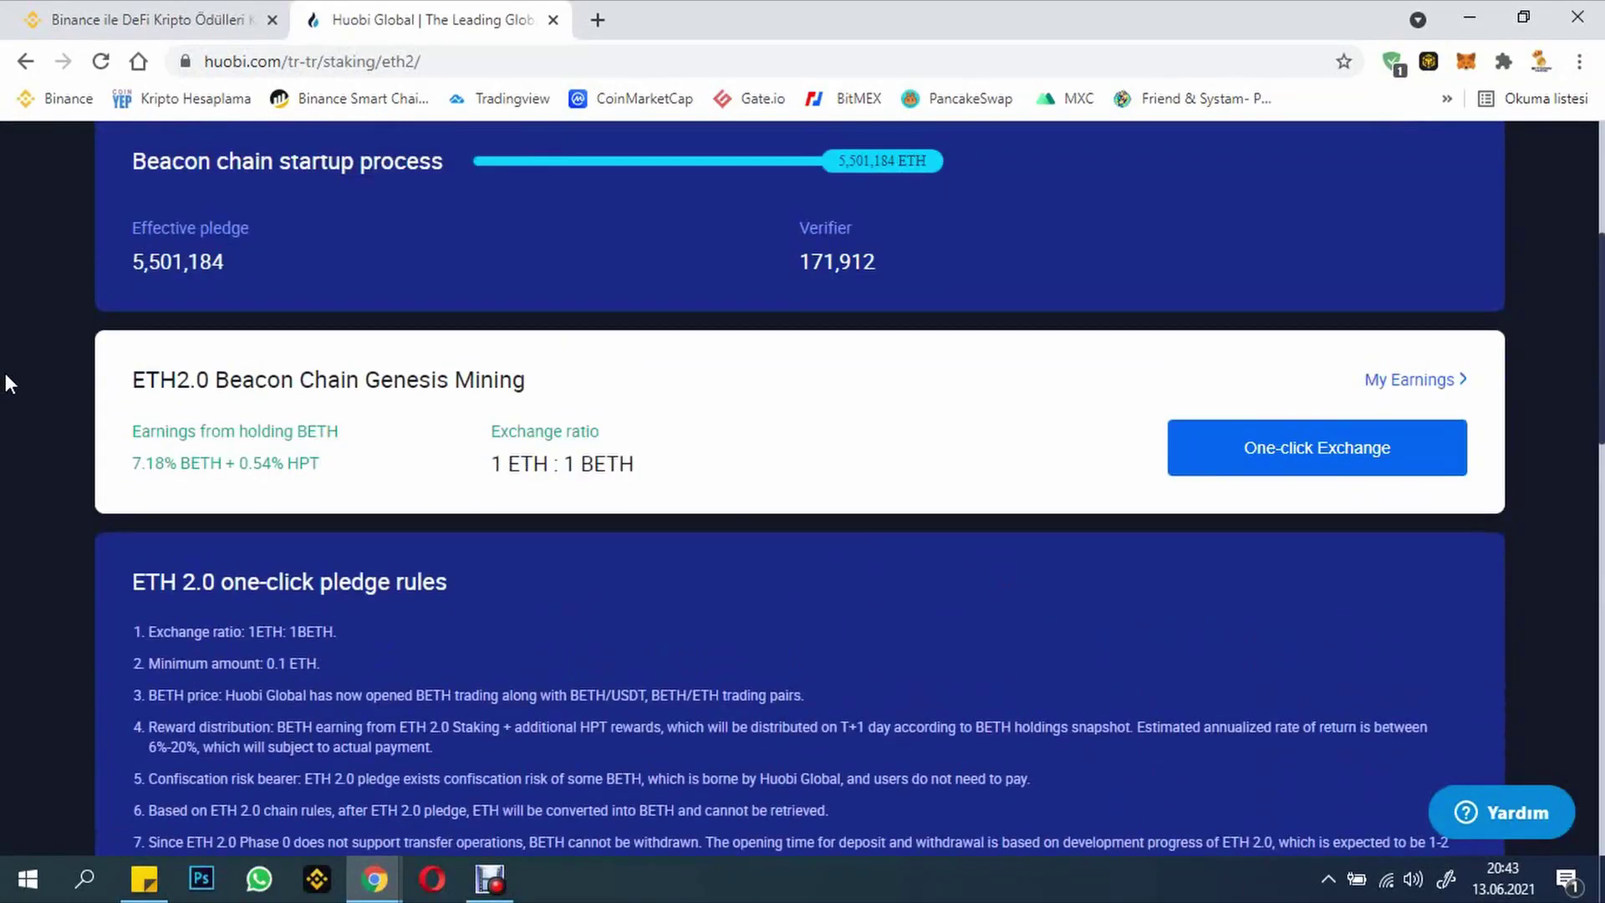
scroll(7, 388, "up", 2)
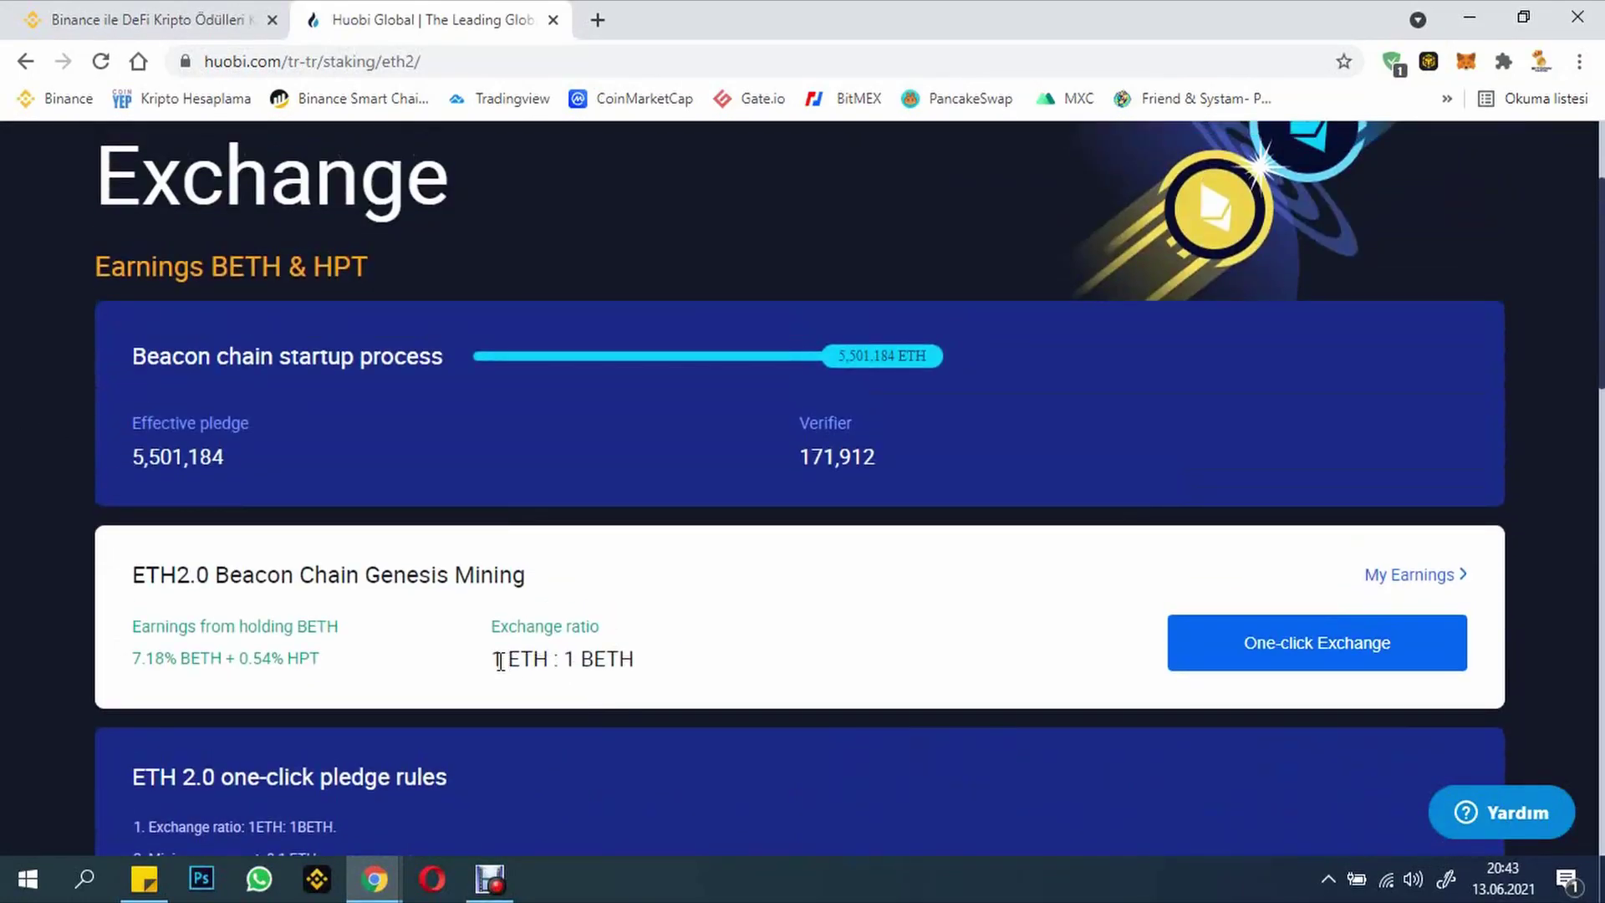
left_click_drag(495, 660, 641, 674)
left_click(580, 659)
Step: Highlight the earnings rate for holding BETH and read through the one-click pledge and BETH snapshot rules
scroll(1195, 644, "up", 3)
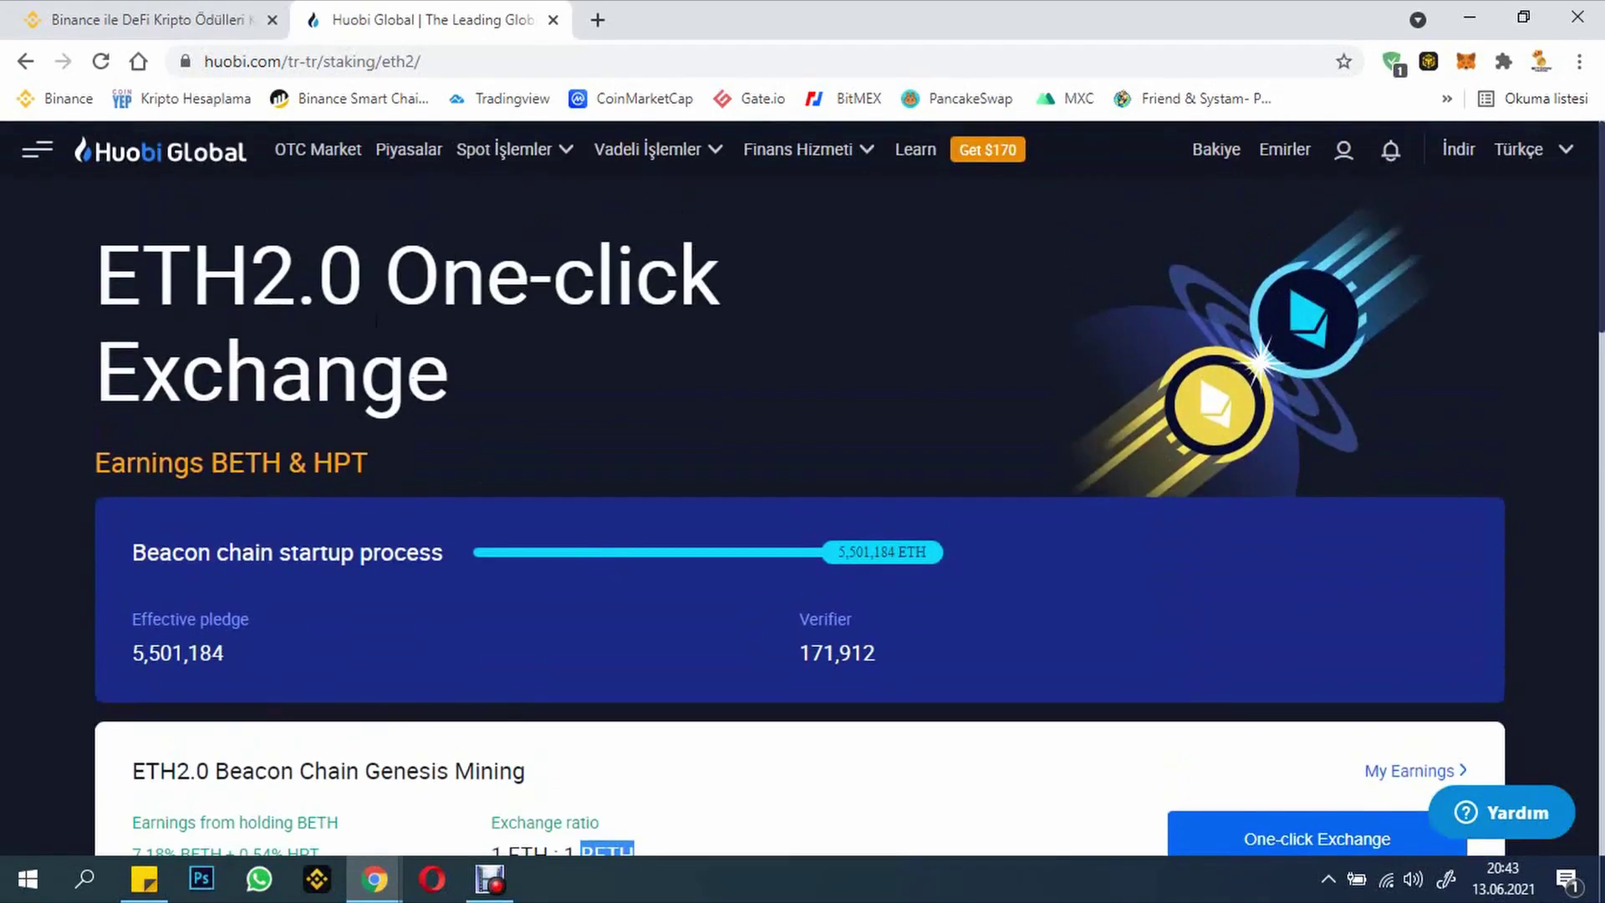
scroll(763, 670, "down", 2)
scroll(763, 670, "up", 2)
left_click_drag(106, 269, 356, 279)
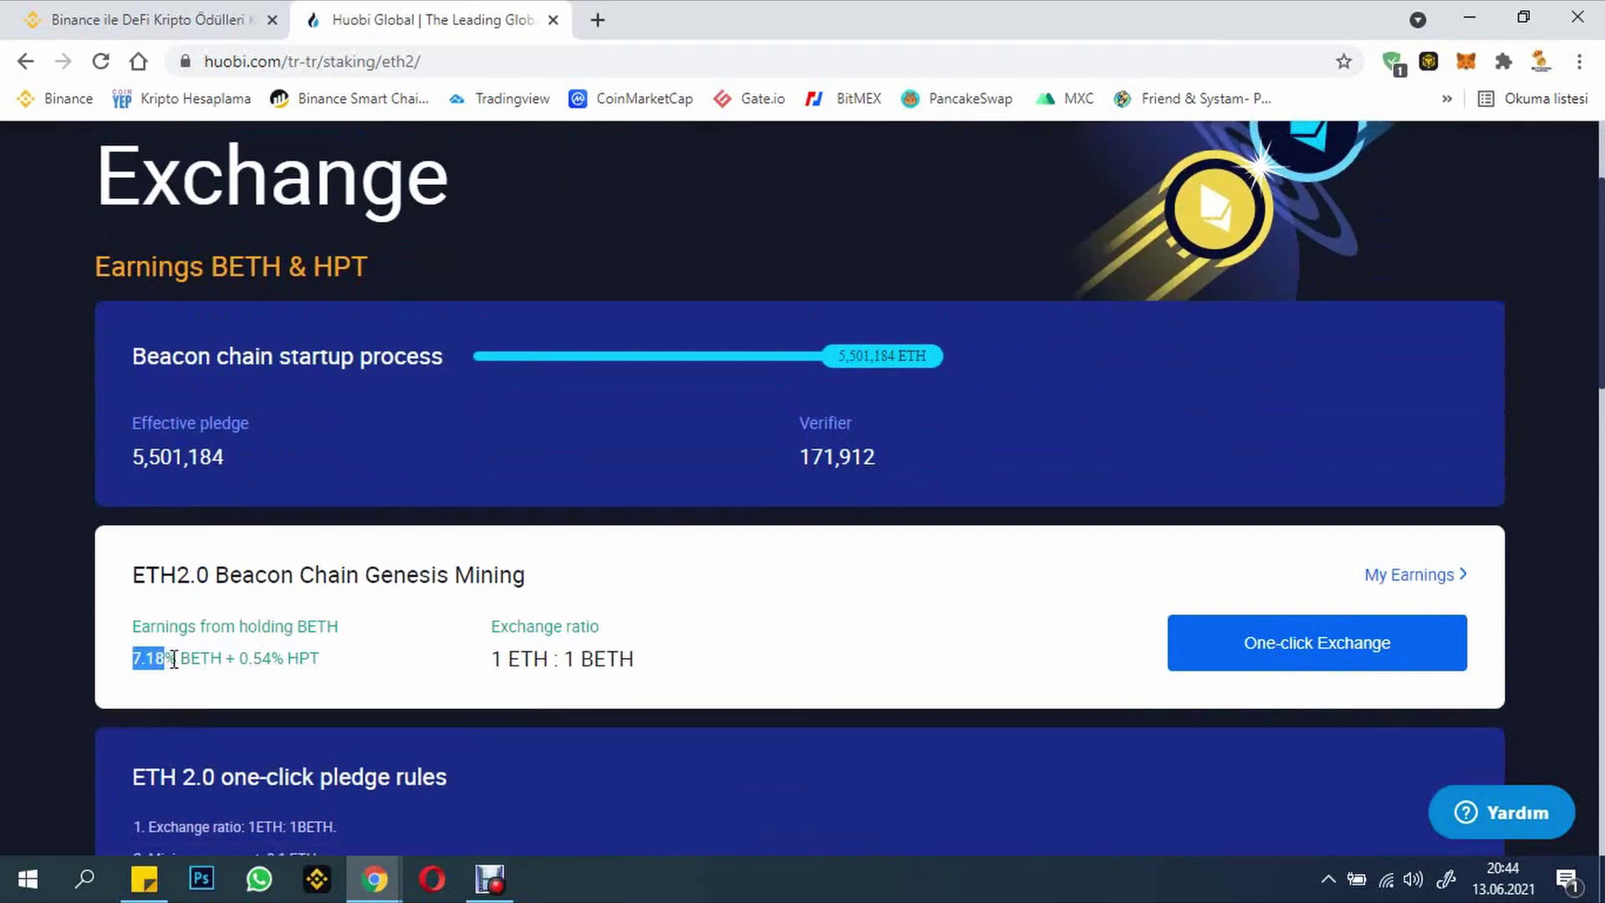
scroll(222, 663, "down", 7)
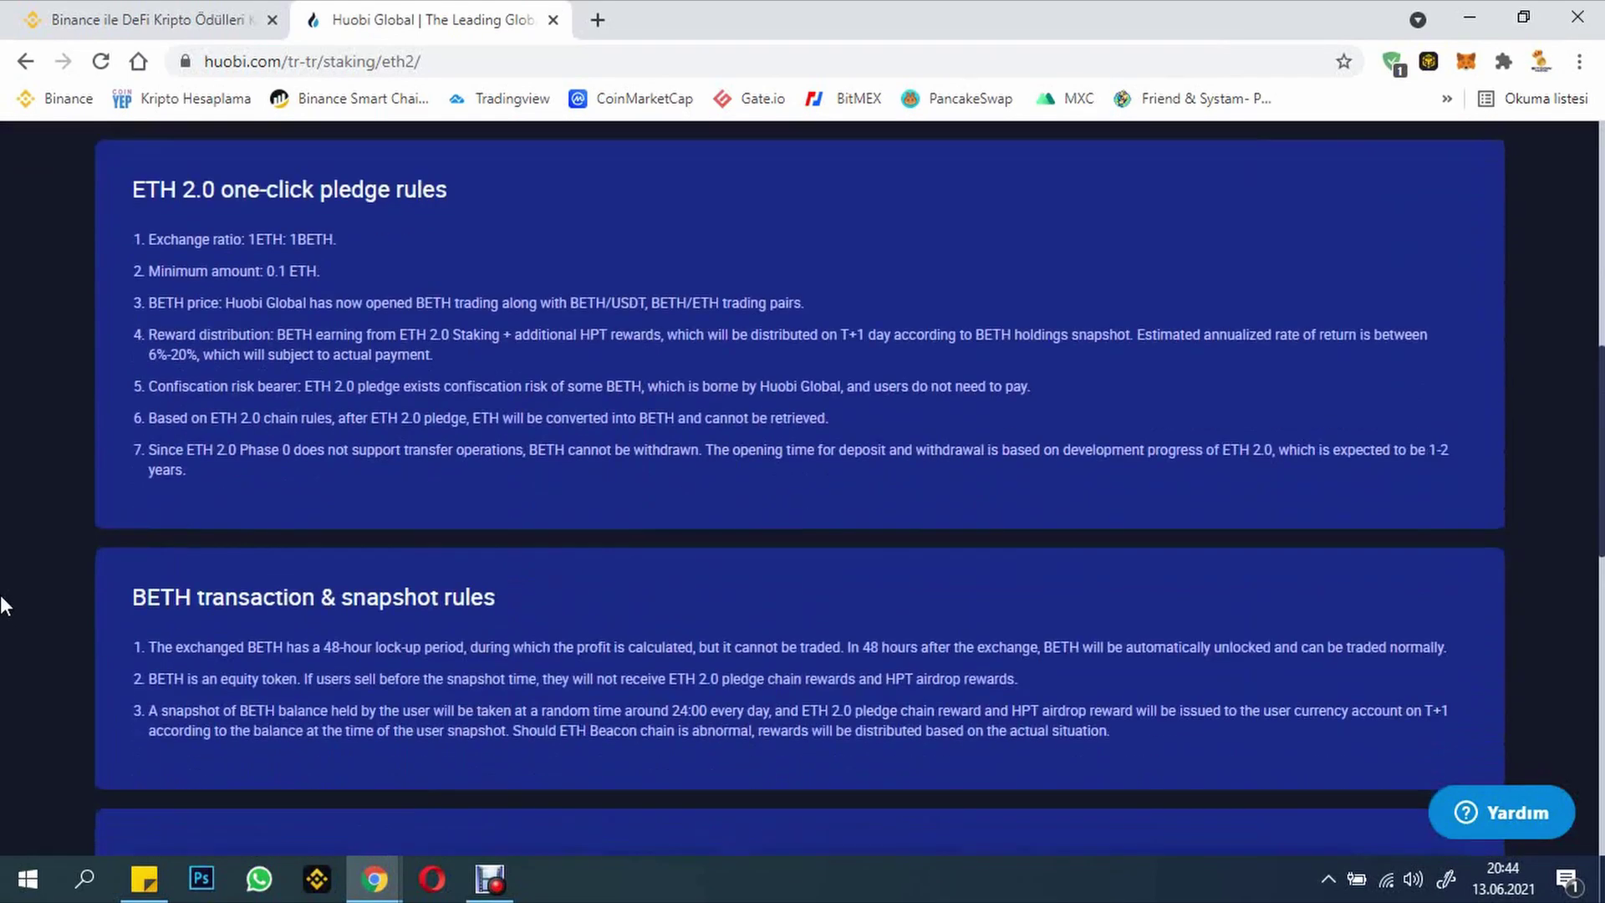
scroll(49, 590, "up", 10)
Step: Try to view the Kazanç Kredisi page and open the Crypto Loans page from the finance services
mouse_move(795, 167)
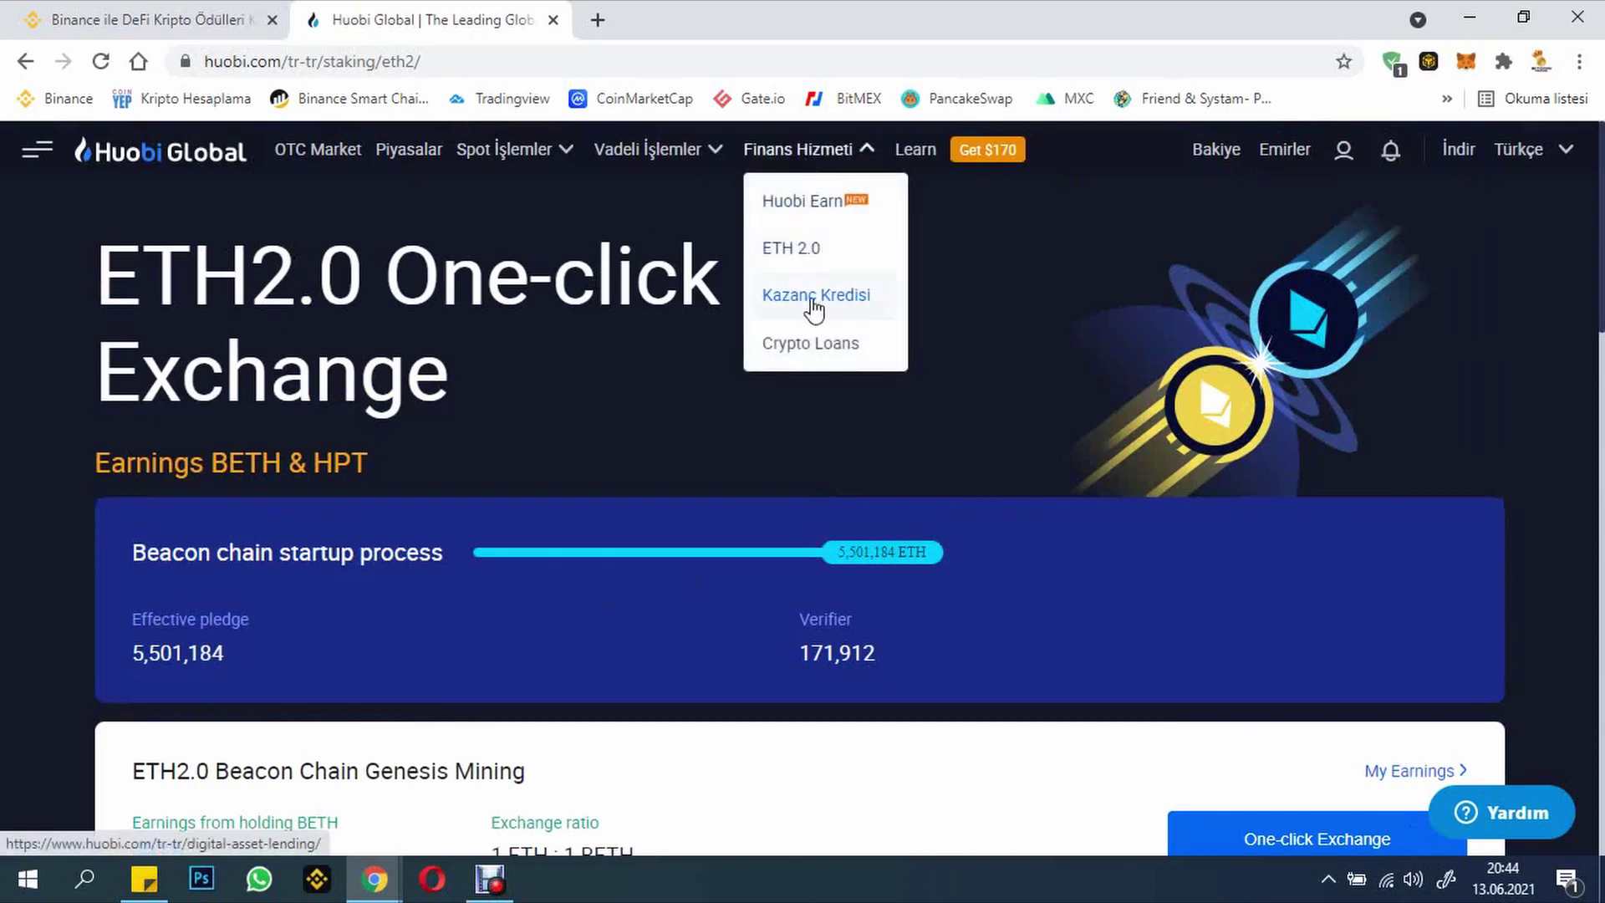
left_click(815, 301)
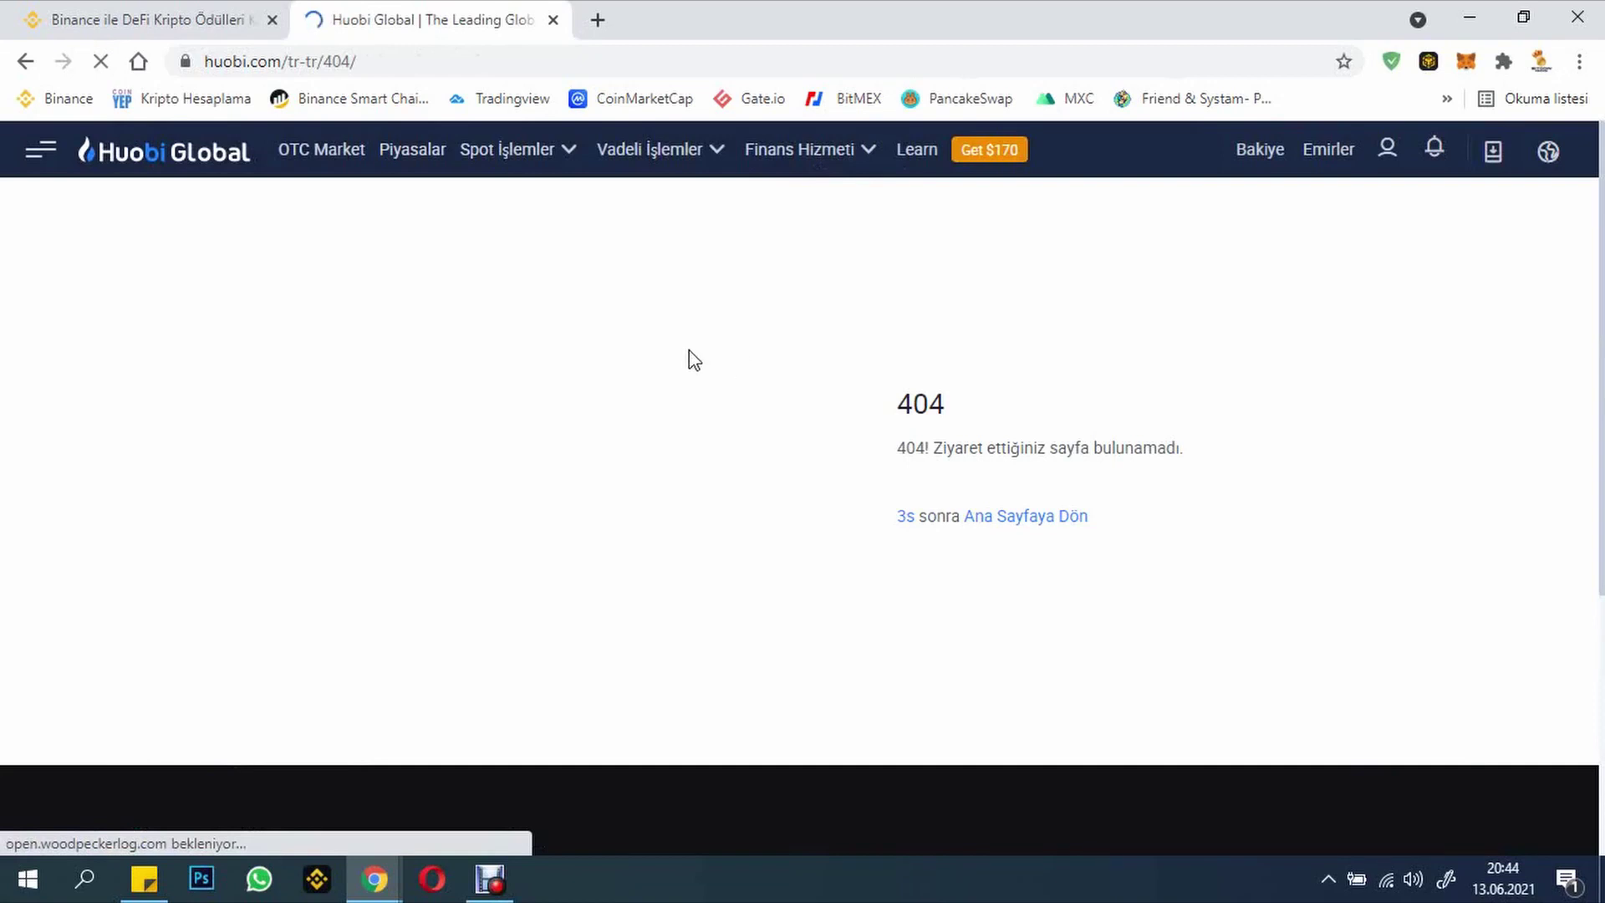
mouse_move(779, 163)
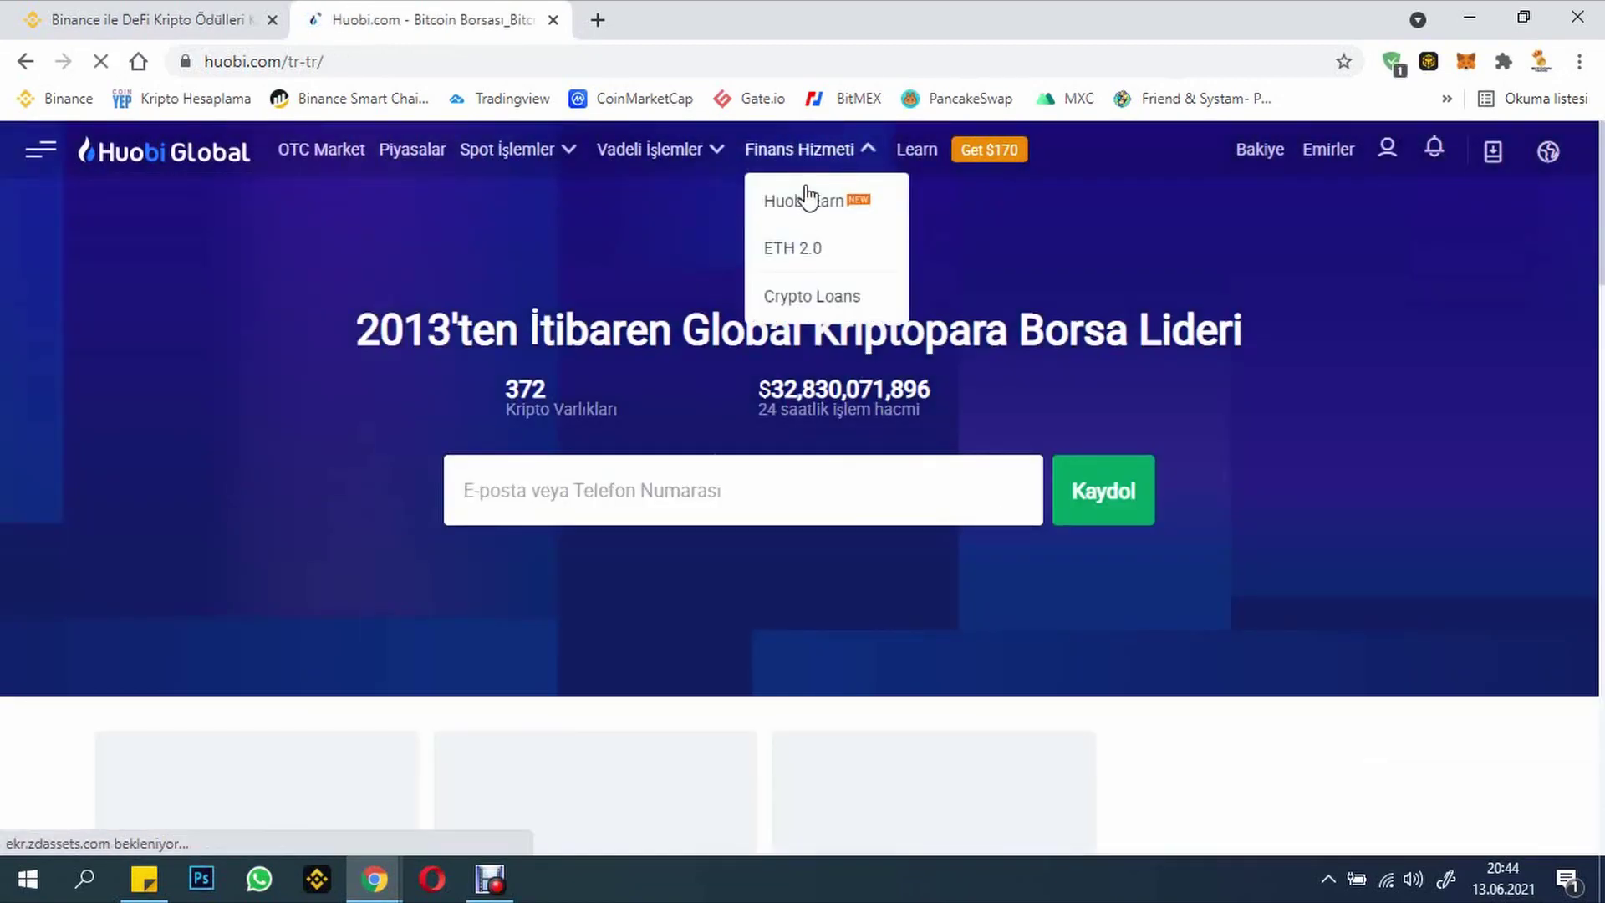
left_click(809, 301)
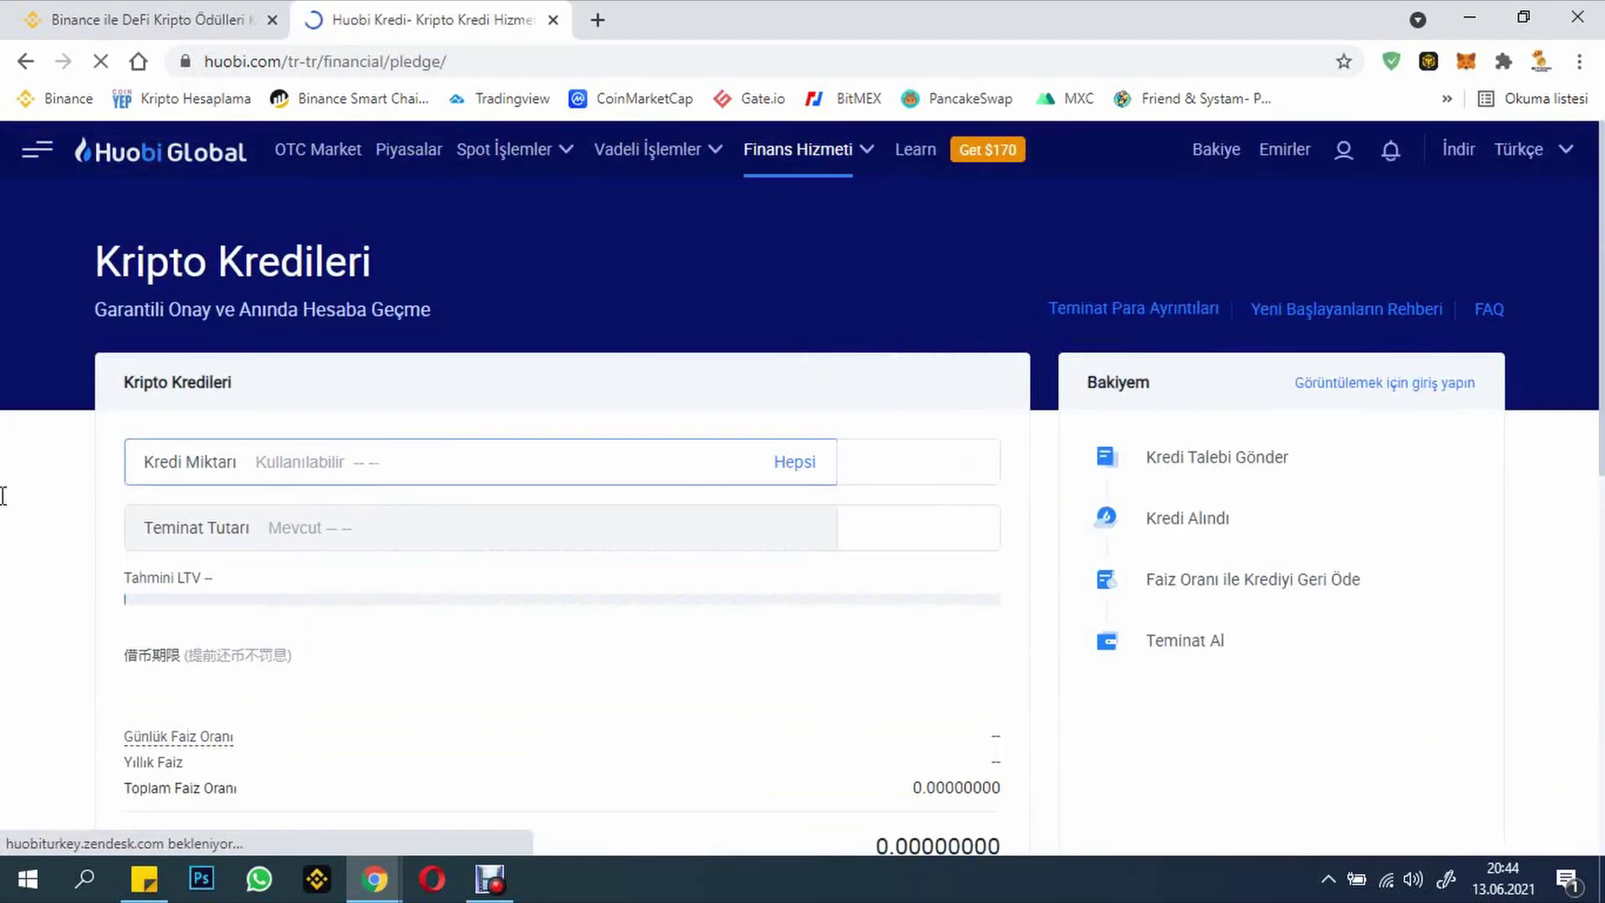
Step: Examine the crypto loan form, including loan amount, collateral, loan term and interest rates, and the loan orders section
scroll(7, 502, "down", 2)
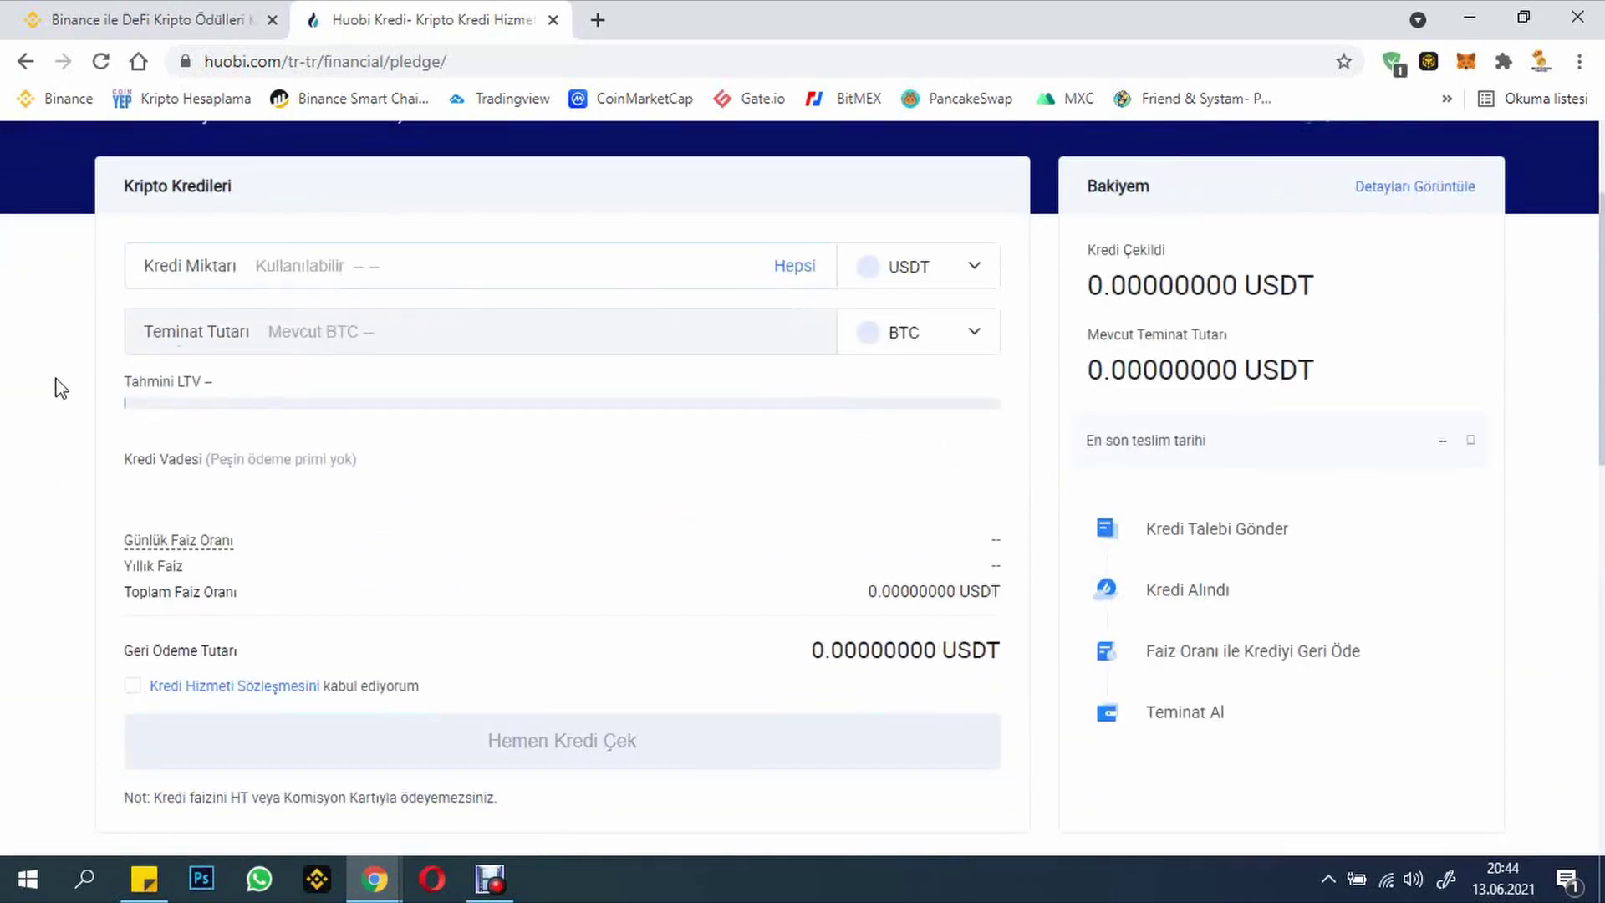
left_click(491, 256)
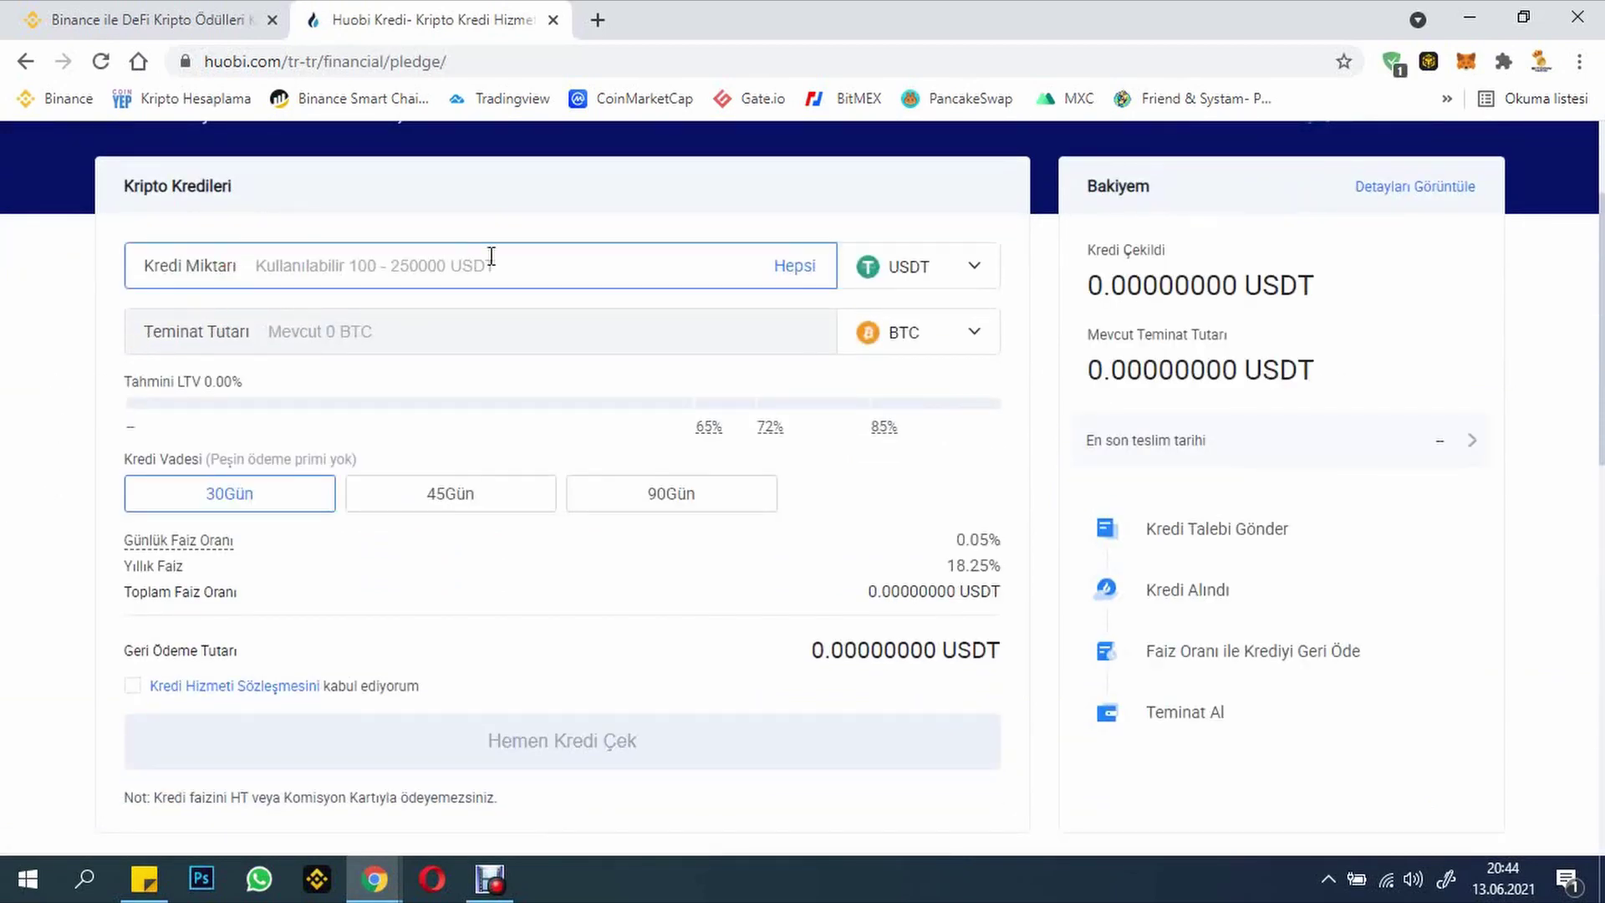
scroll(7, 385, "down", 7)
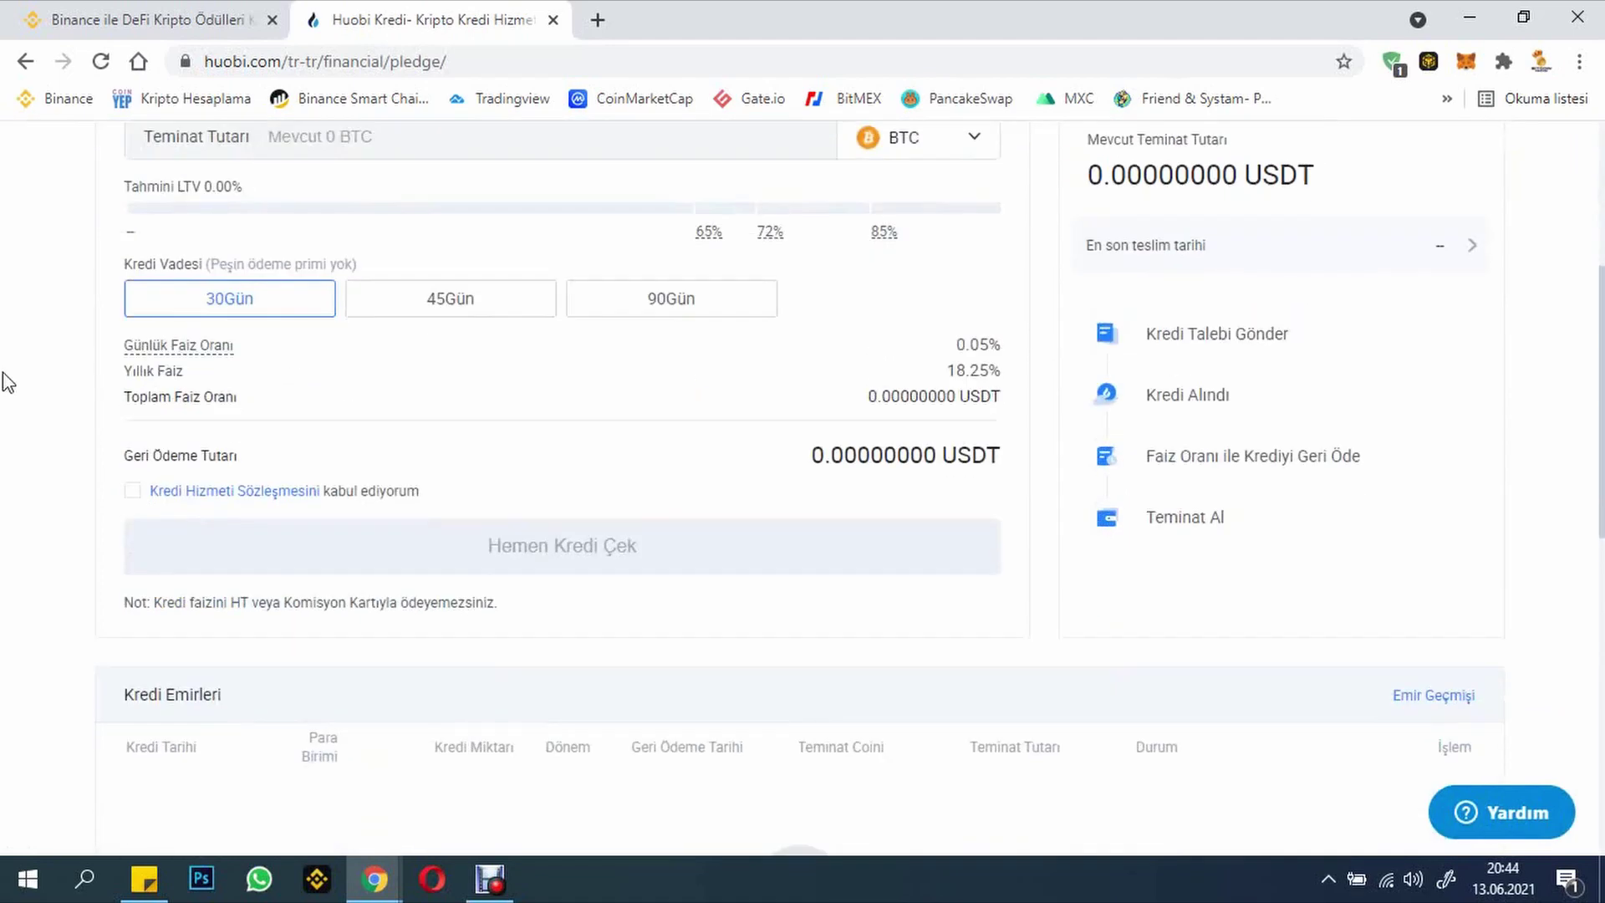
scroll(25, 424, "up", 7)
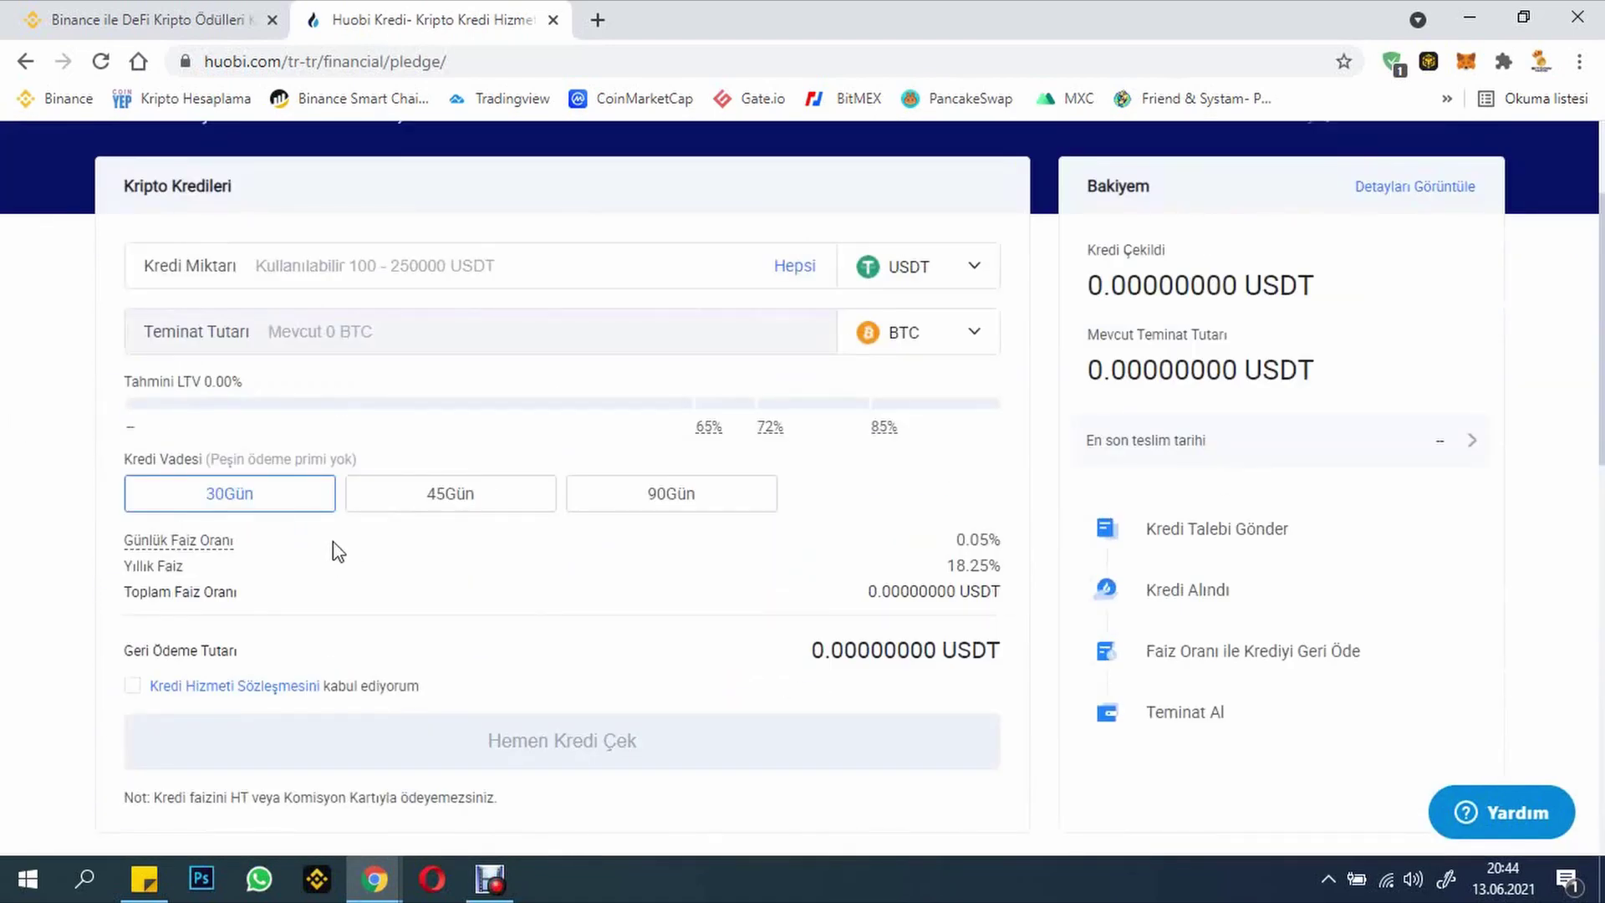
scroll(277, 593, "up", 3)
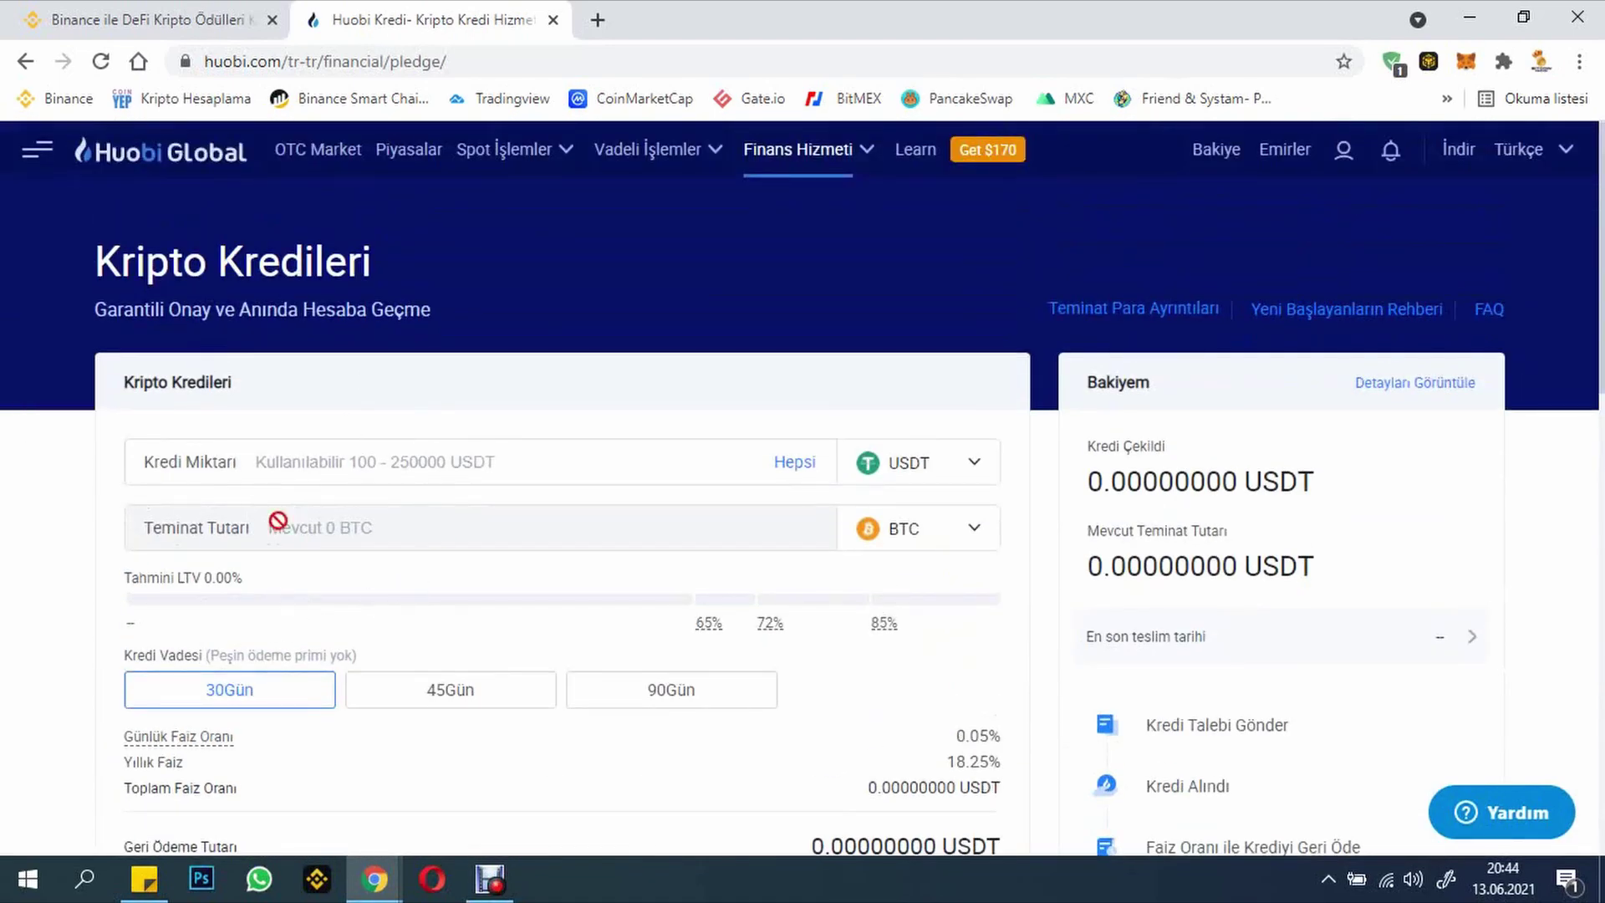
Step: Open the Trading Bot page and go through its three tutorial stages on setting up, running and closing a bot
mouse_move(552, 161)
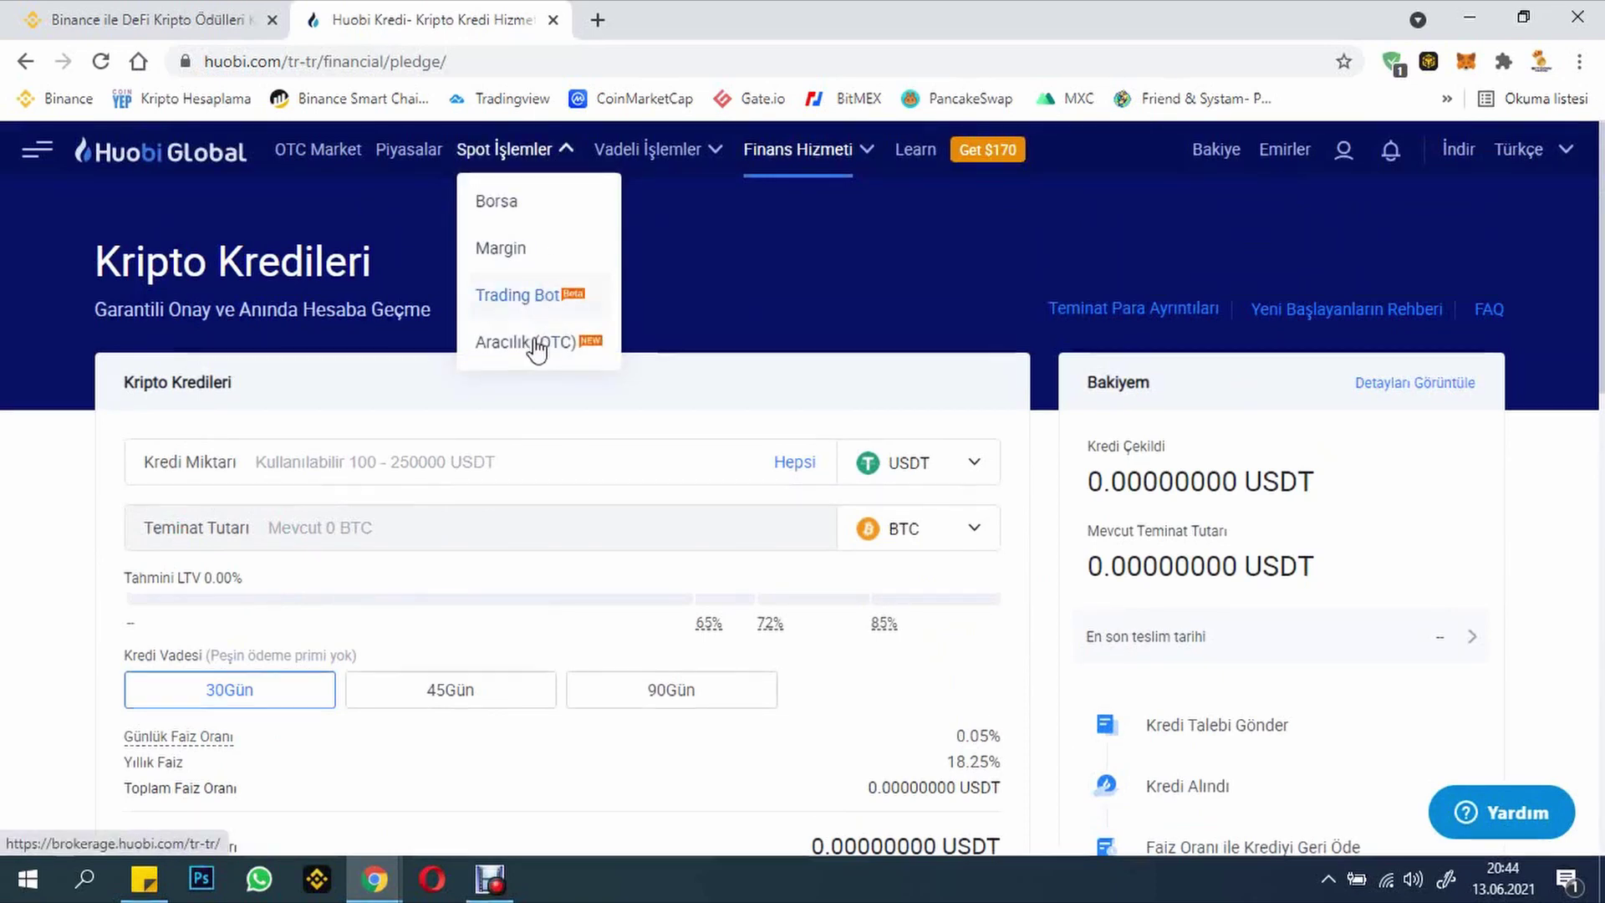
left_click(526, 303)
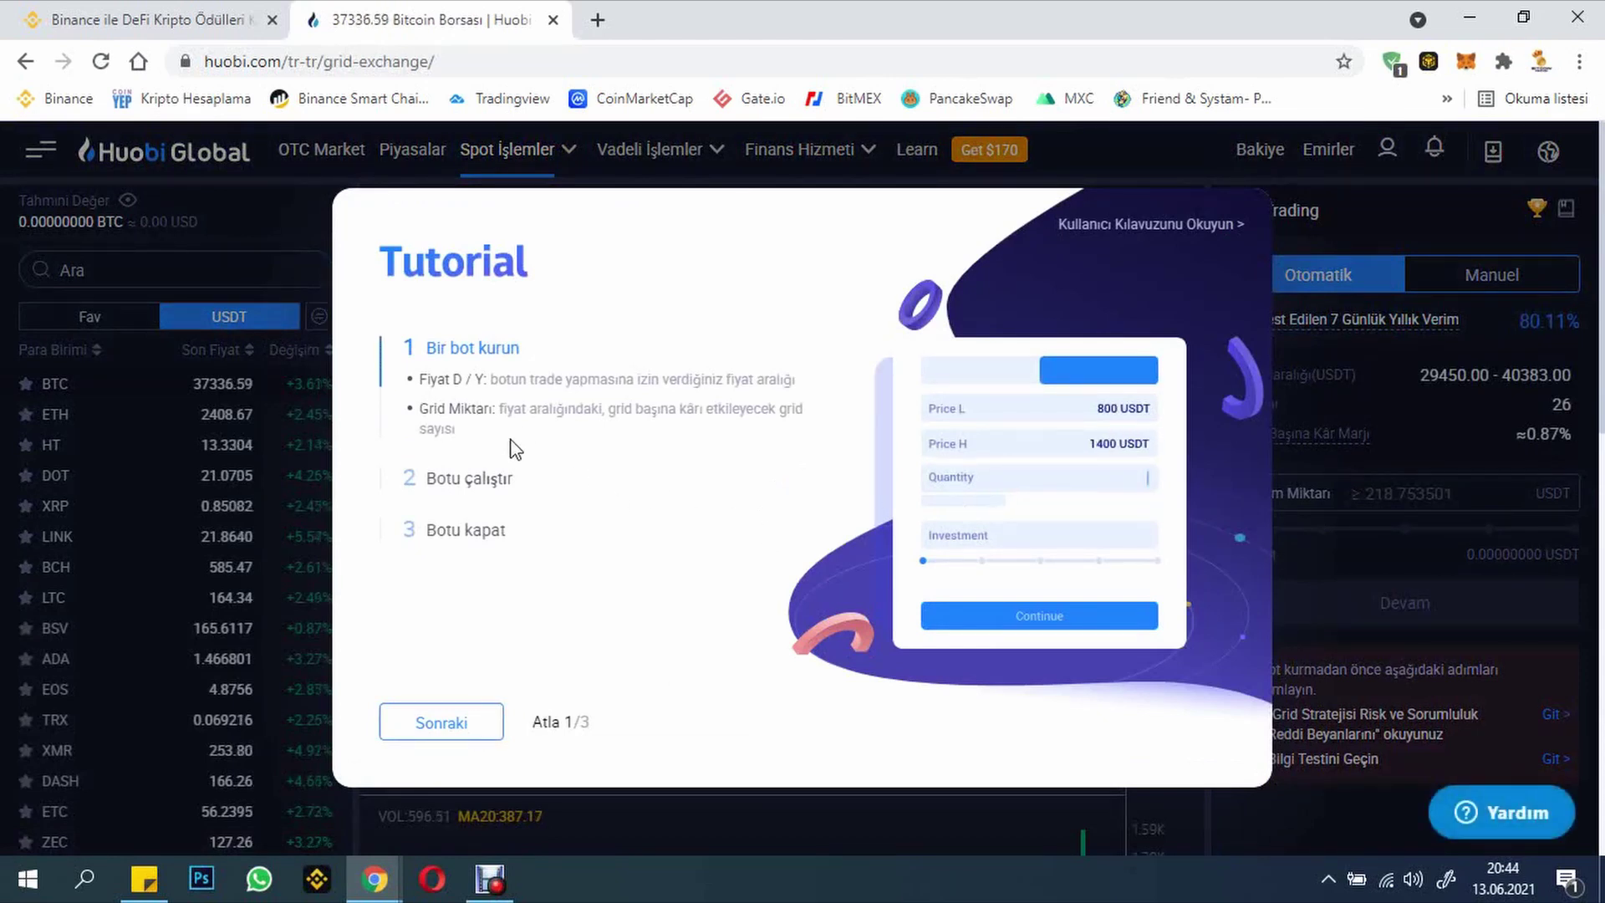
left_click(446, 724)
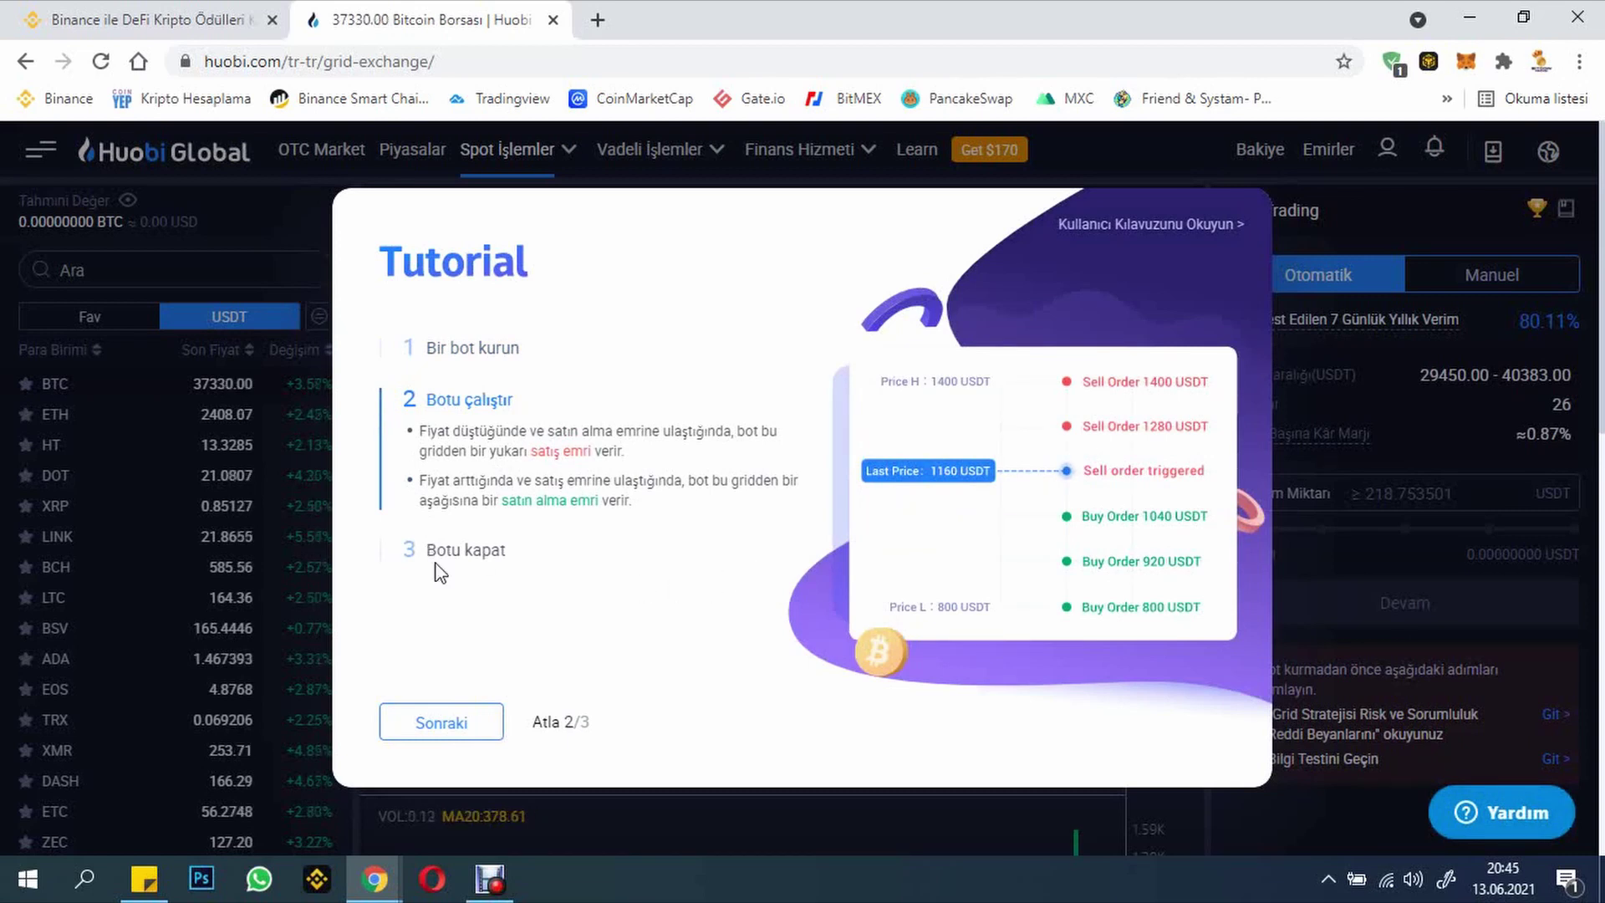
left_click(448, 724)
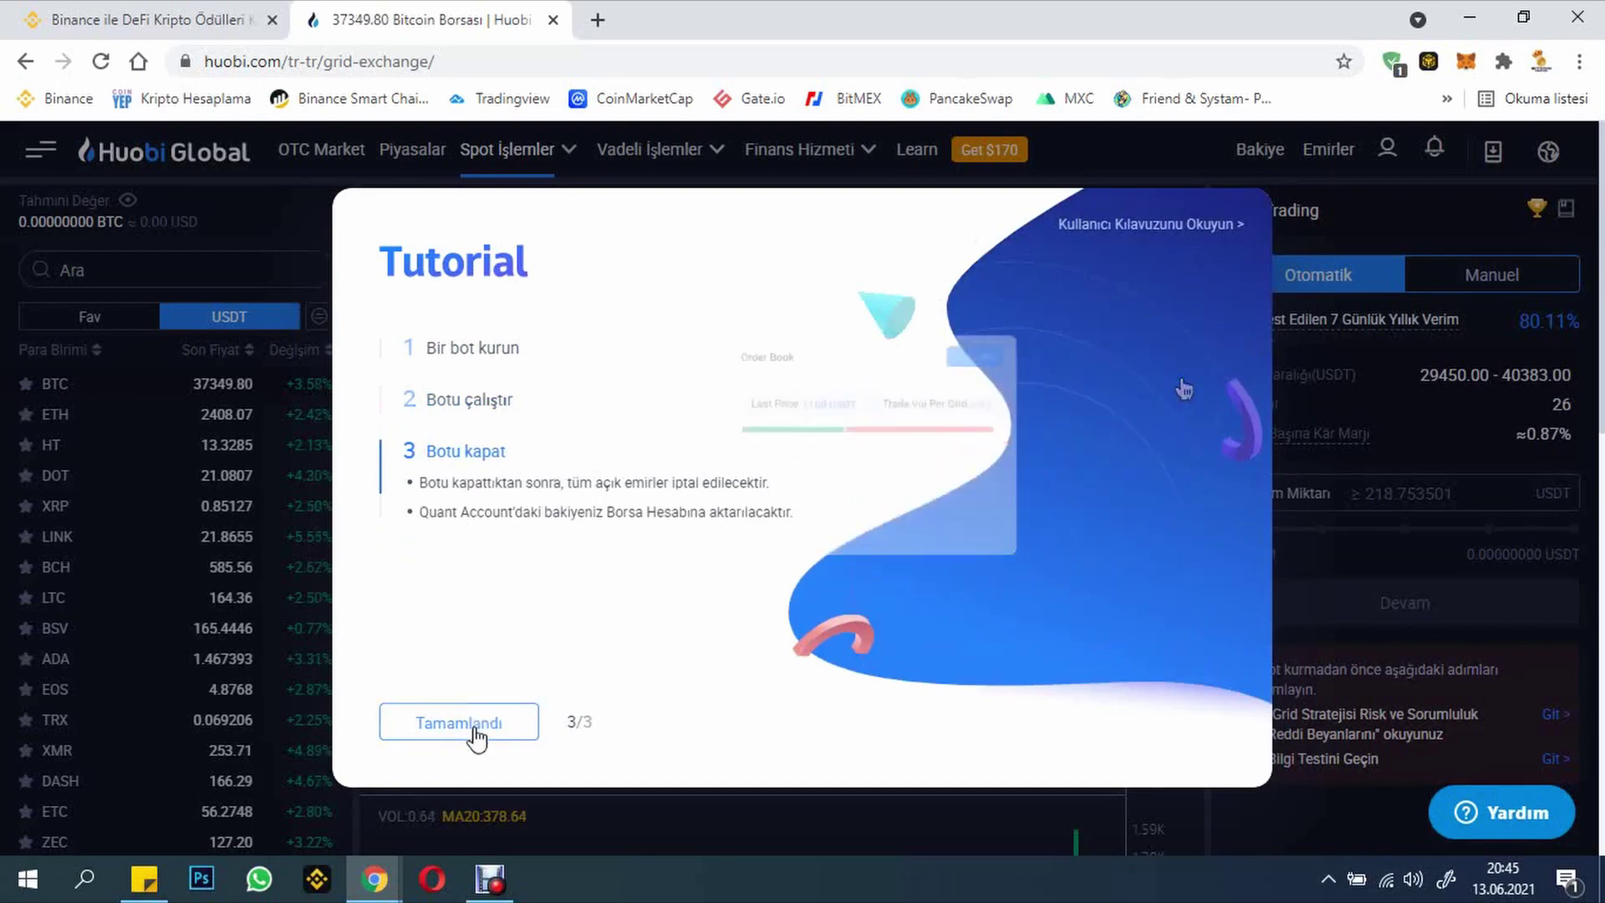
Step: Open the grid trading user guide in a separate tab, skim it, and close both the guide and the tutorial
right_click(1110, 231)
left_click(1120, 238)
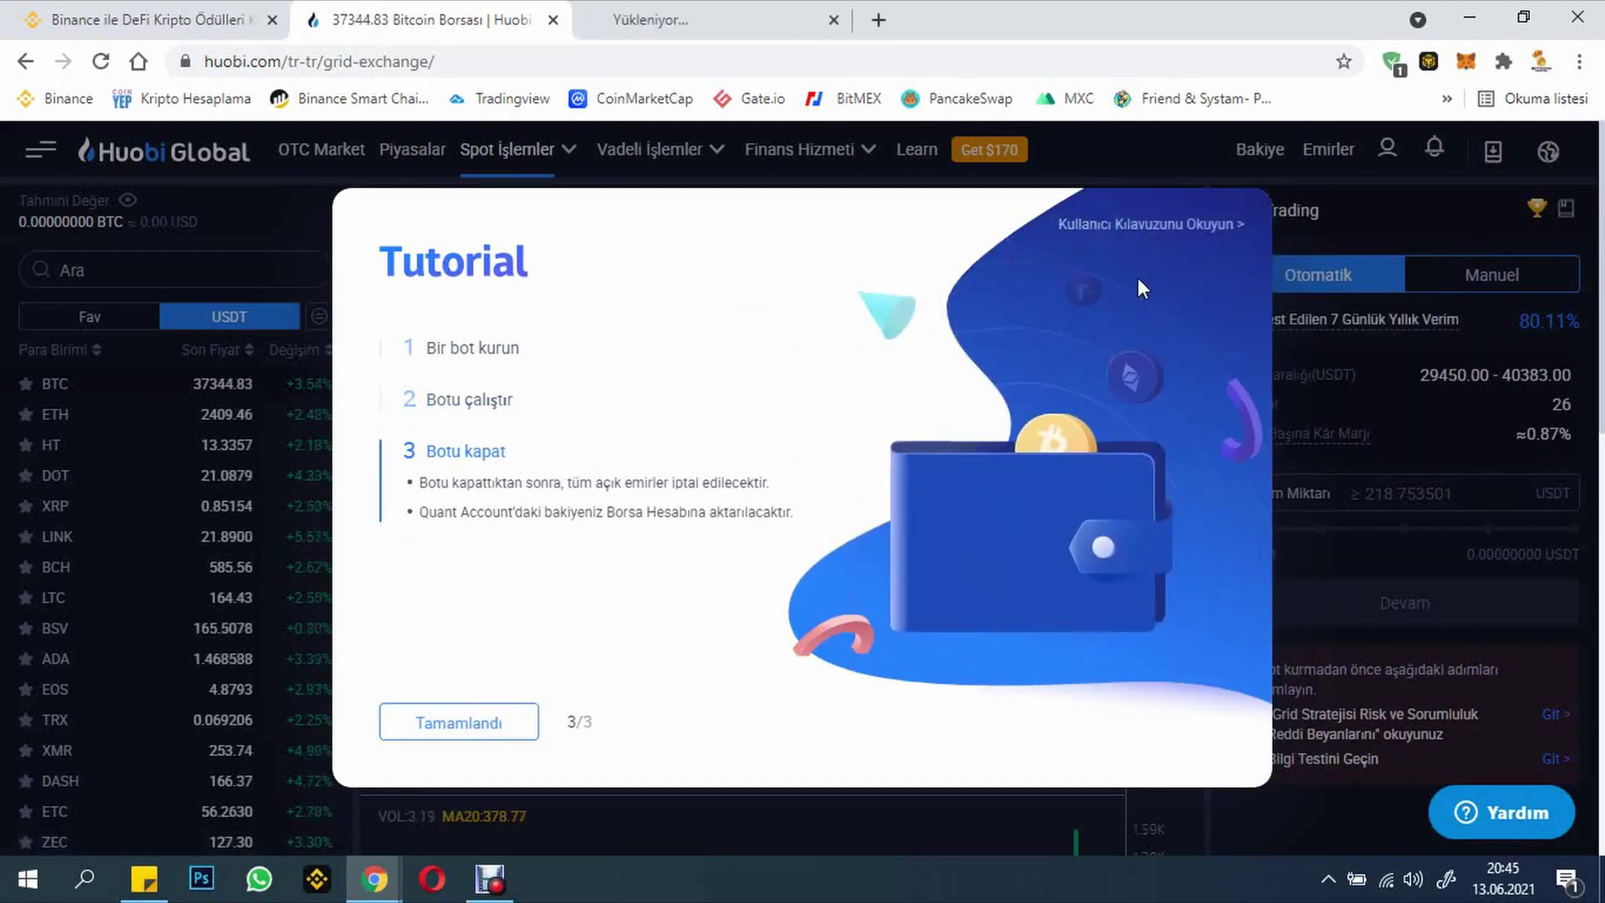
left_click(761, 24)
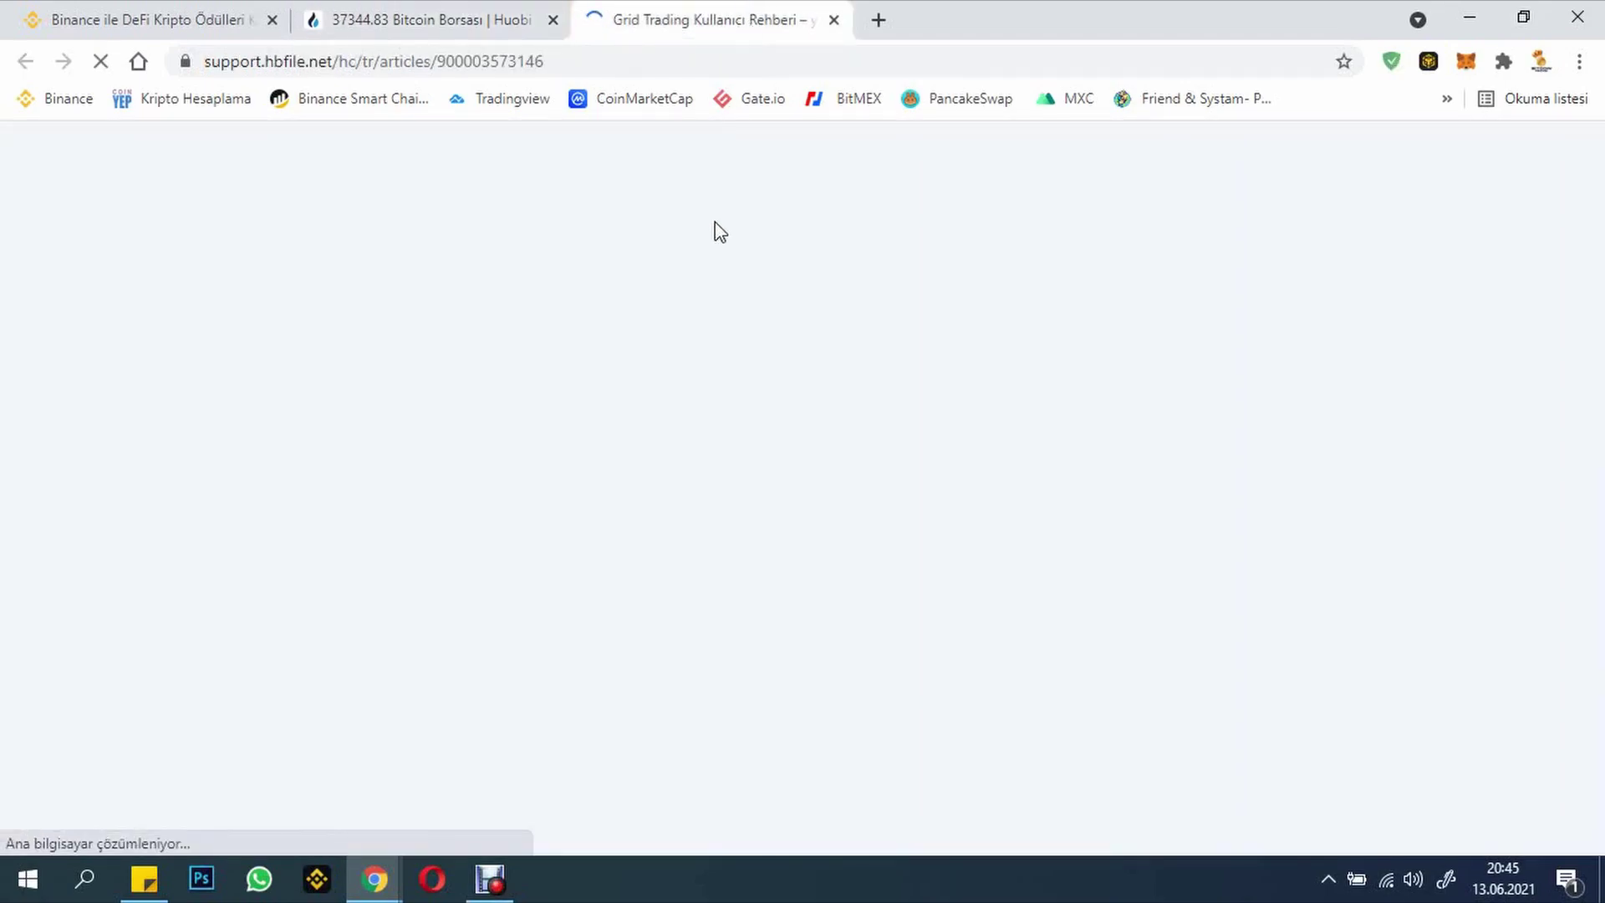
scroll(713, 384, "down", 12)
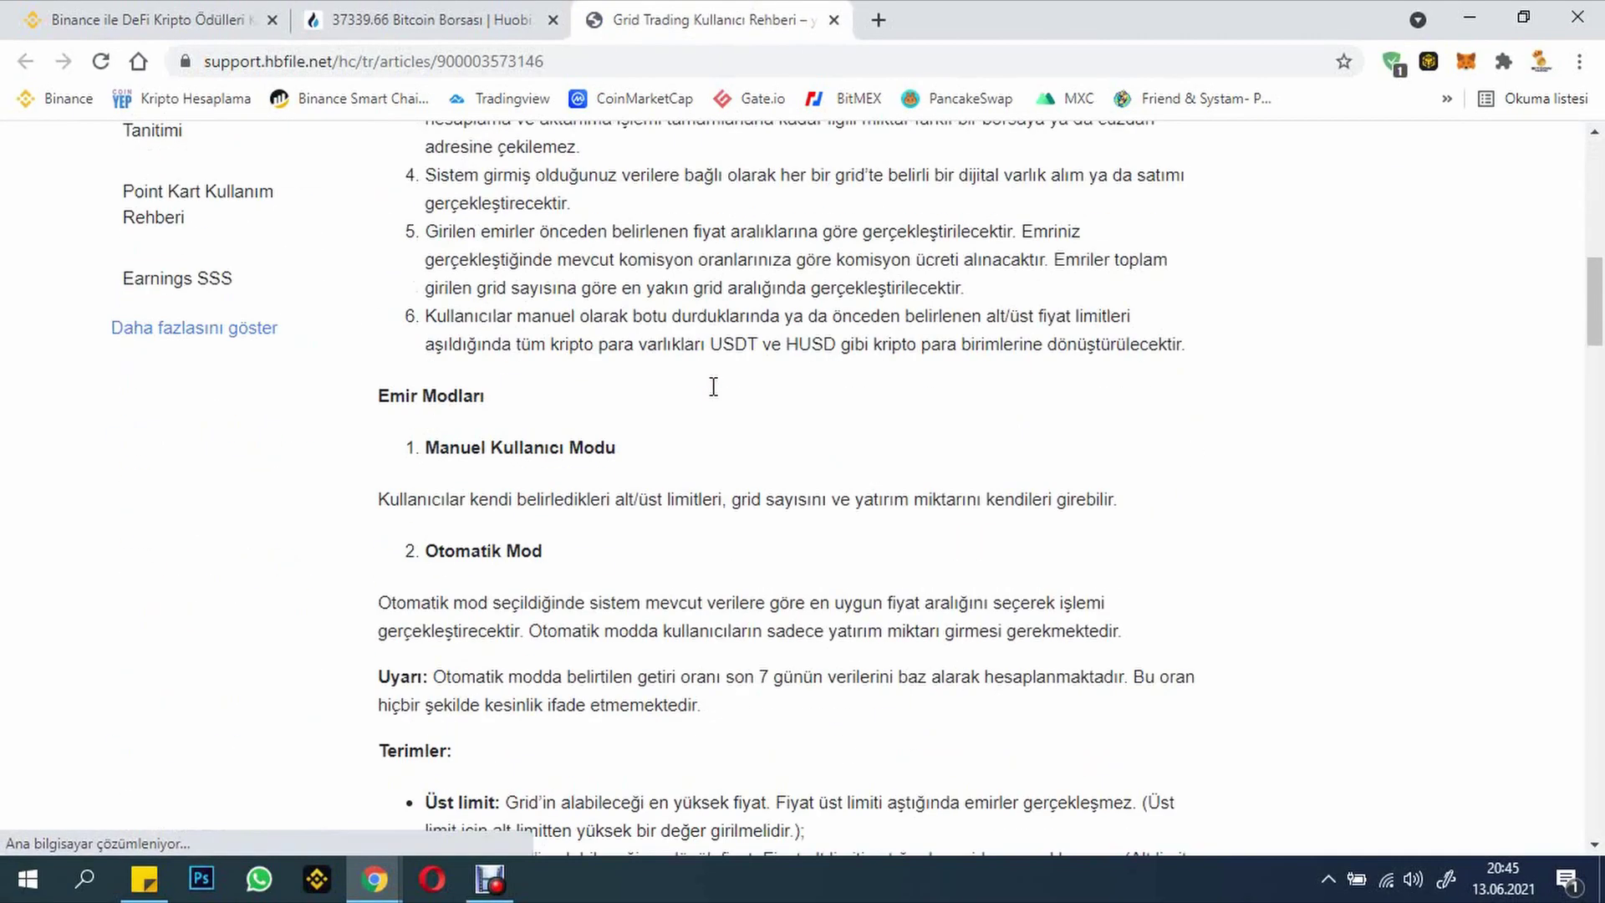
left_click_drag(1595, 311, 1014, 11)
left_click(430, 19)
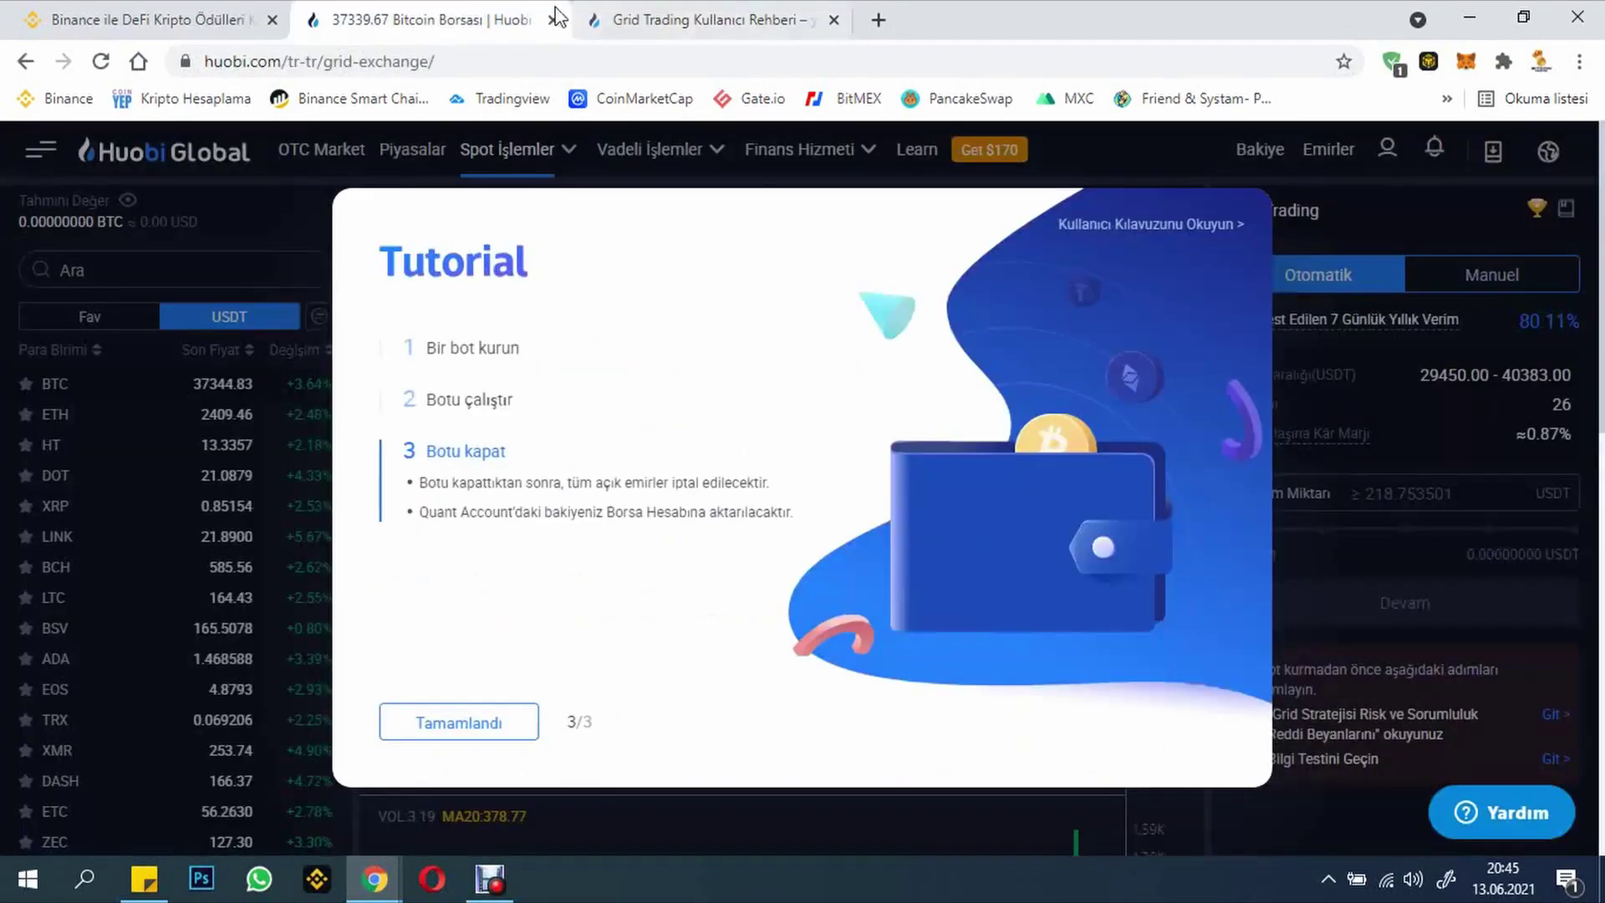
left_click(833, 19)
left_click(455, 724)
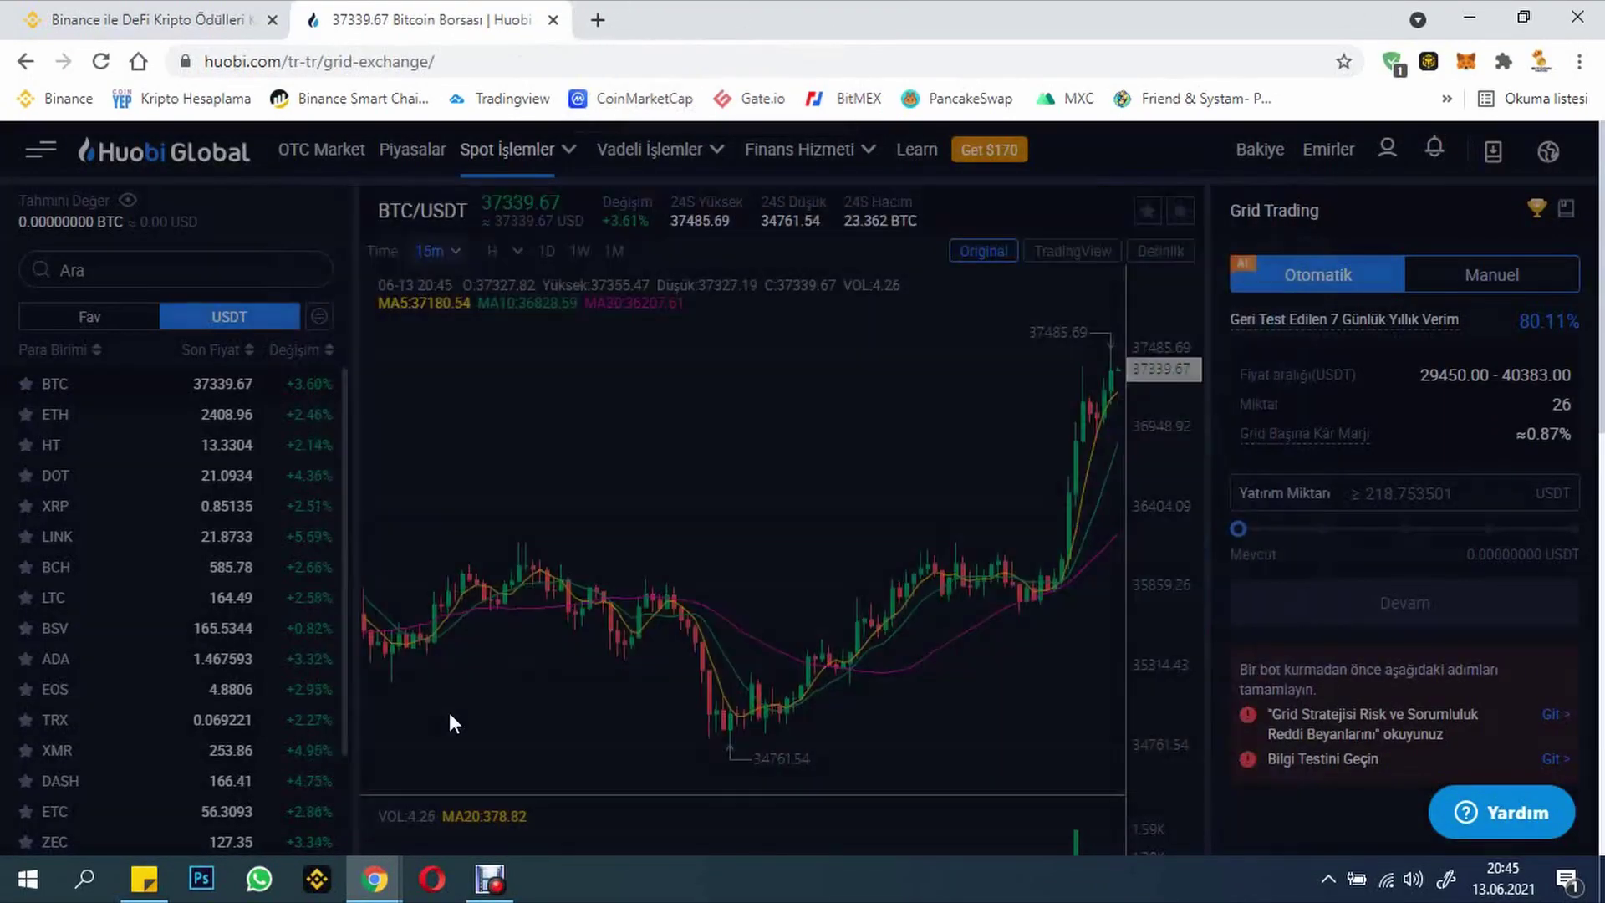
Step: Open the Aracılık (OTC) brokerage page from the spot trading options and bring it into view
mouse_move(539, 152)
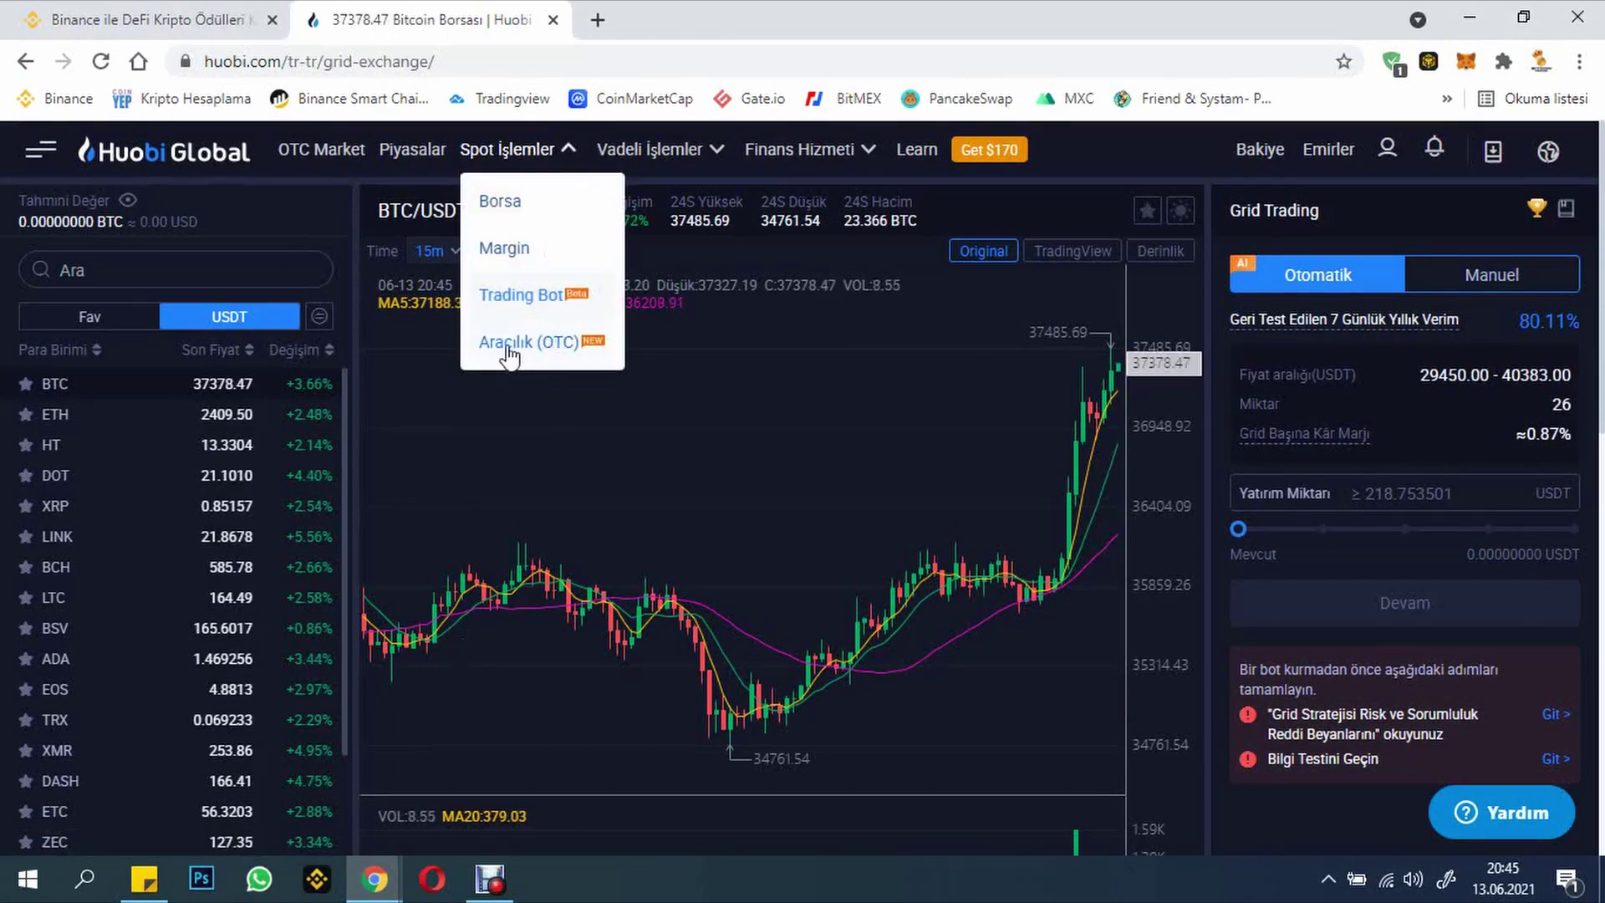
left_click(539, 342)
left_click(451, 24)
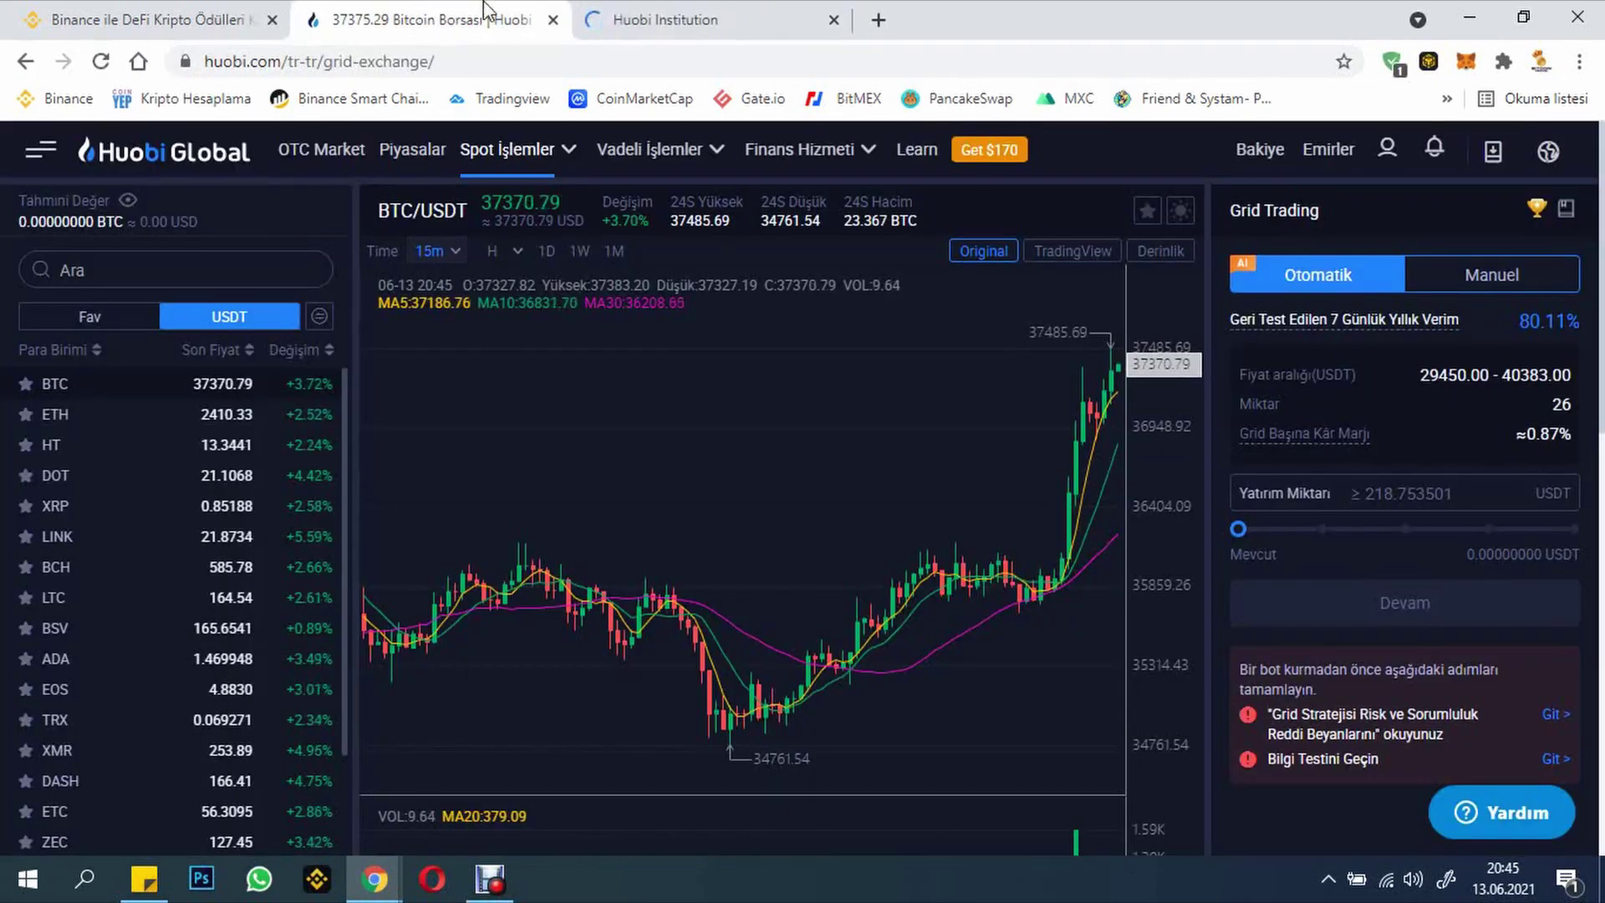
left_click(647, 10)
left_click(508, 11)
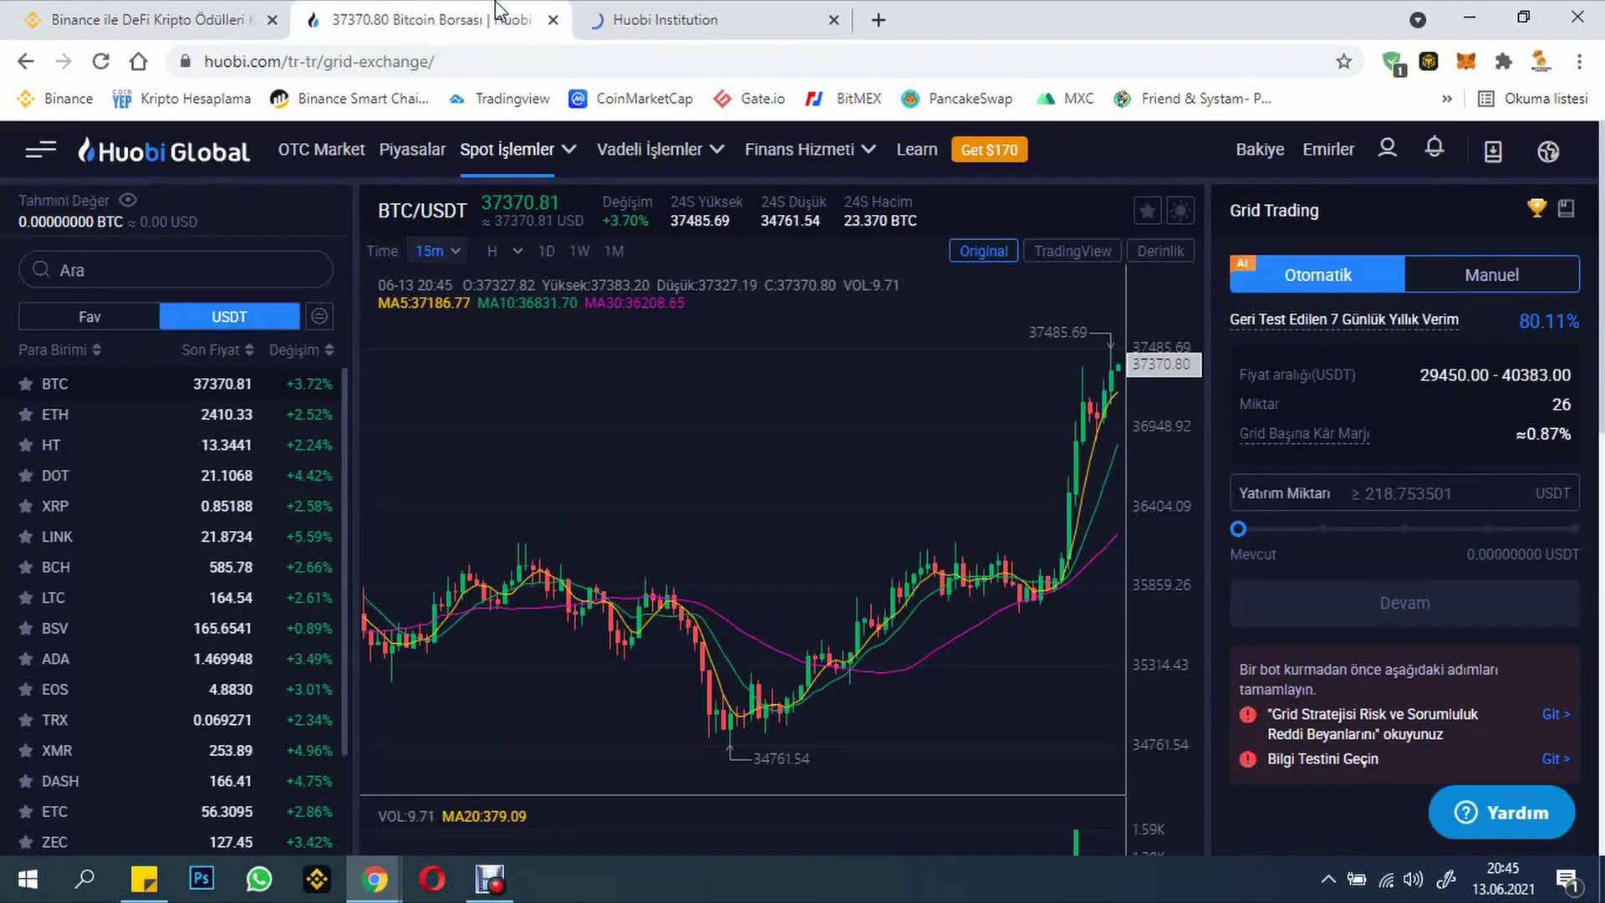
left_click(655, 12)
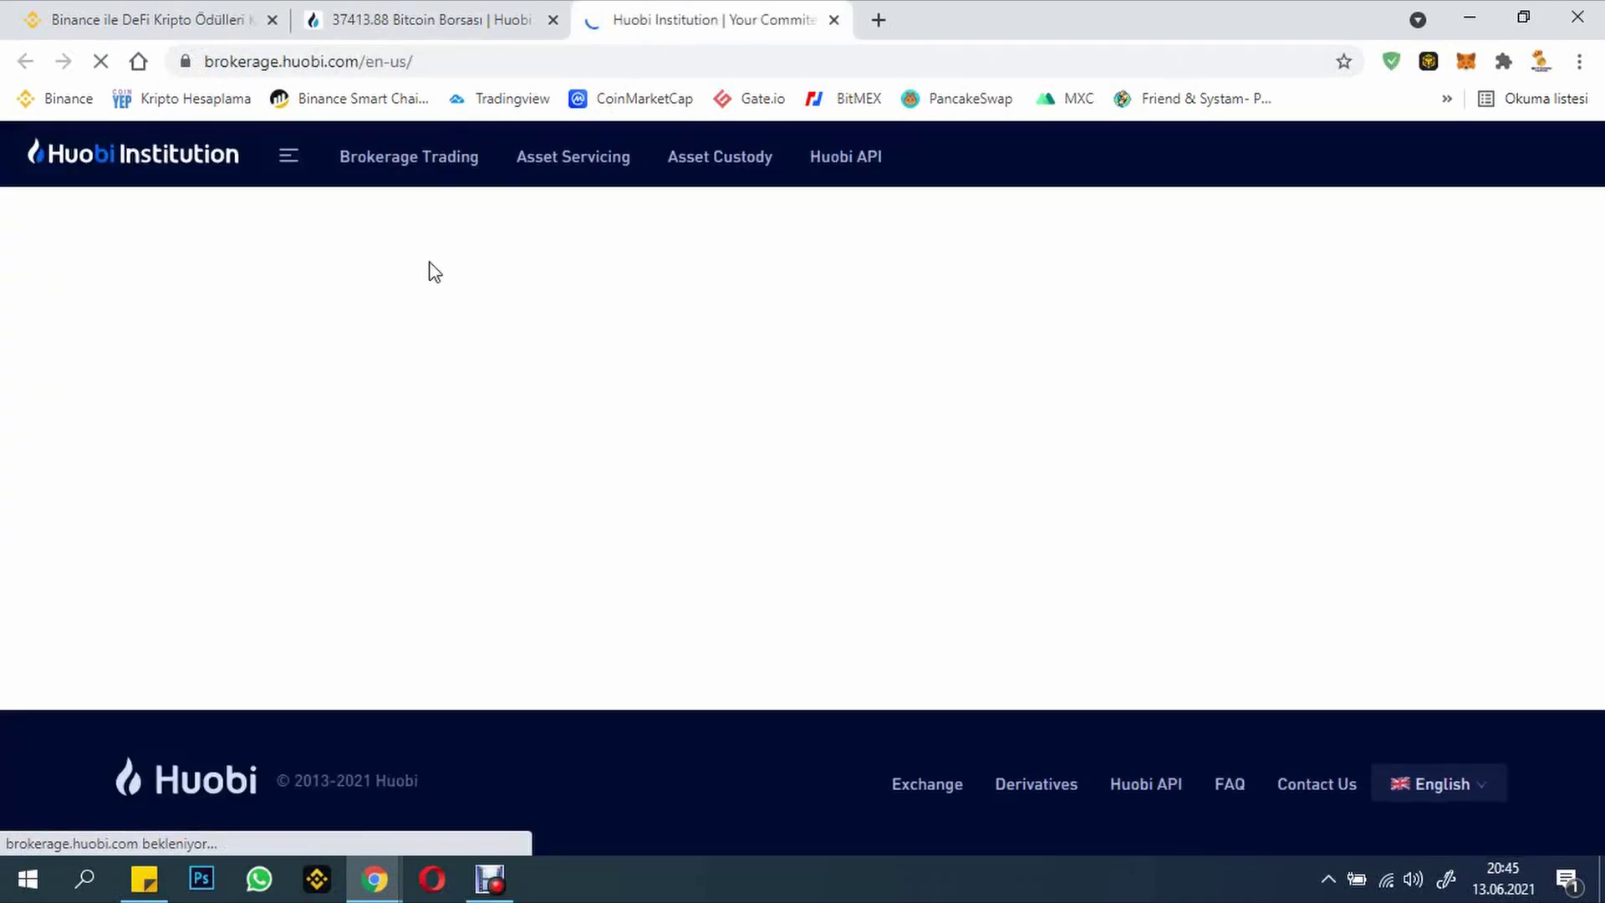
left_click(458, 16)
left_click(661, 30)
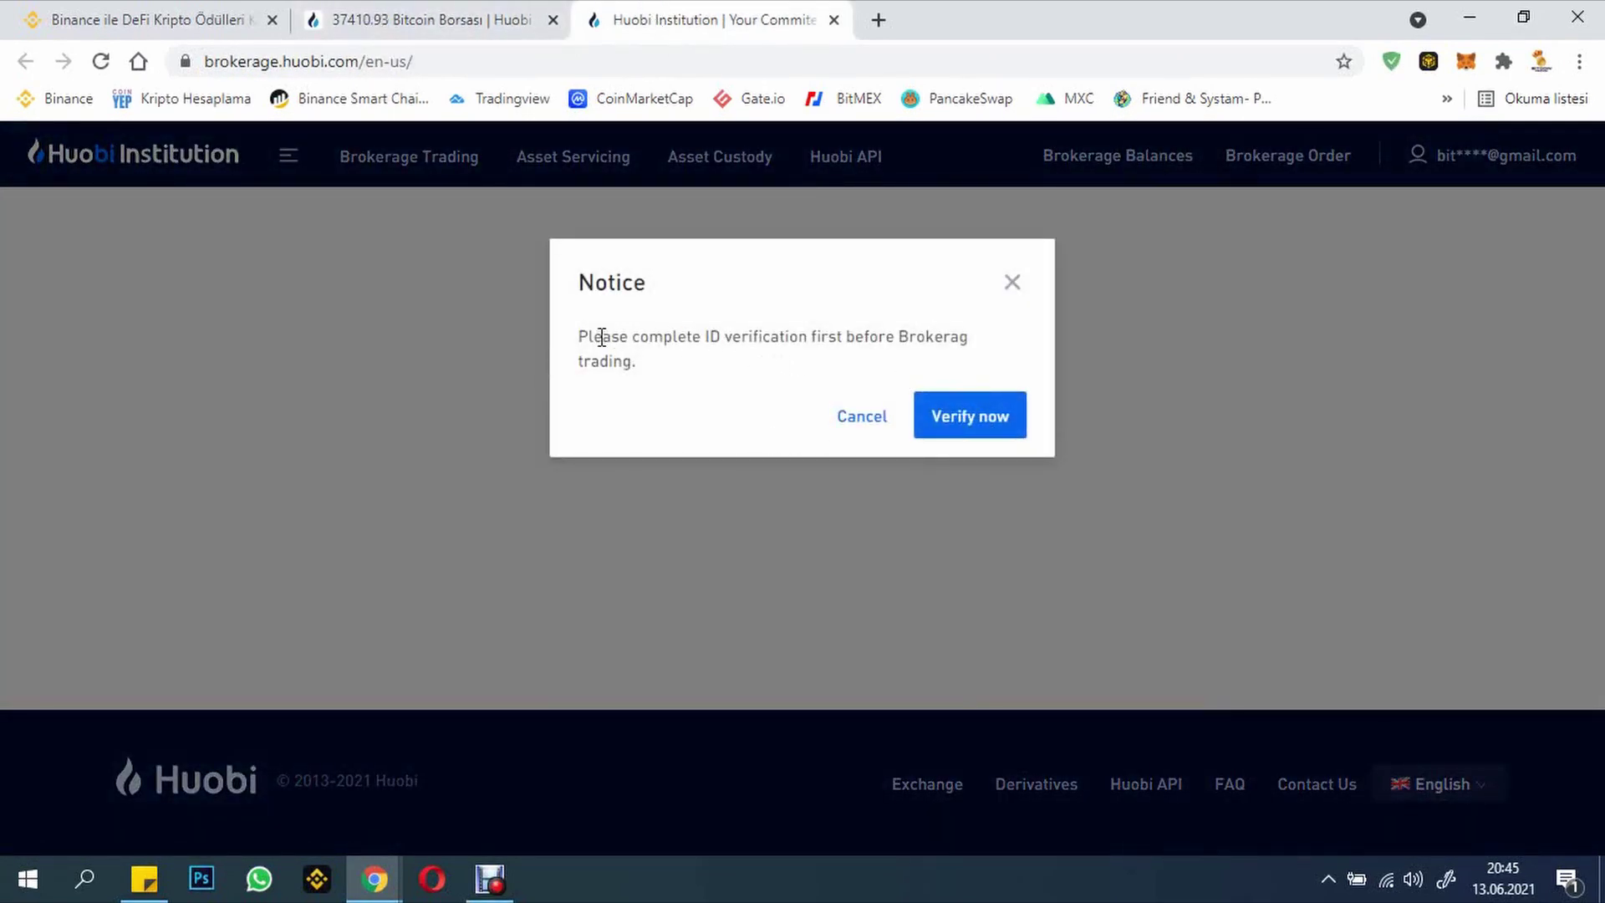
Step: Highlight the ID verification requirement in the brokerage notice, dismiss the notice and close the Huobi Institution page
left_click_drag(707, 327, 821, 345)
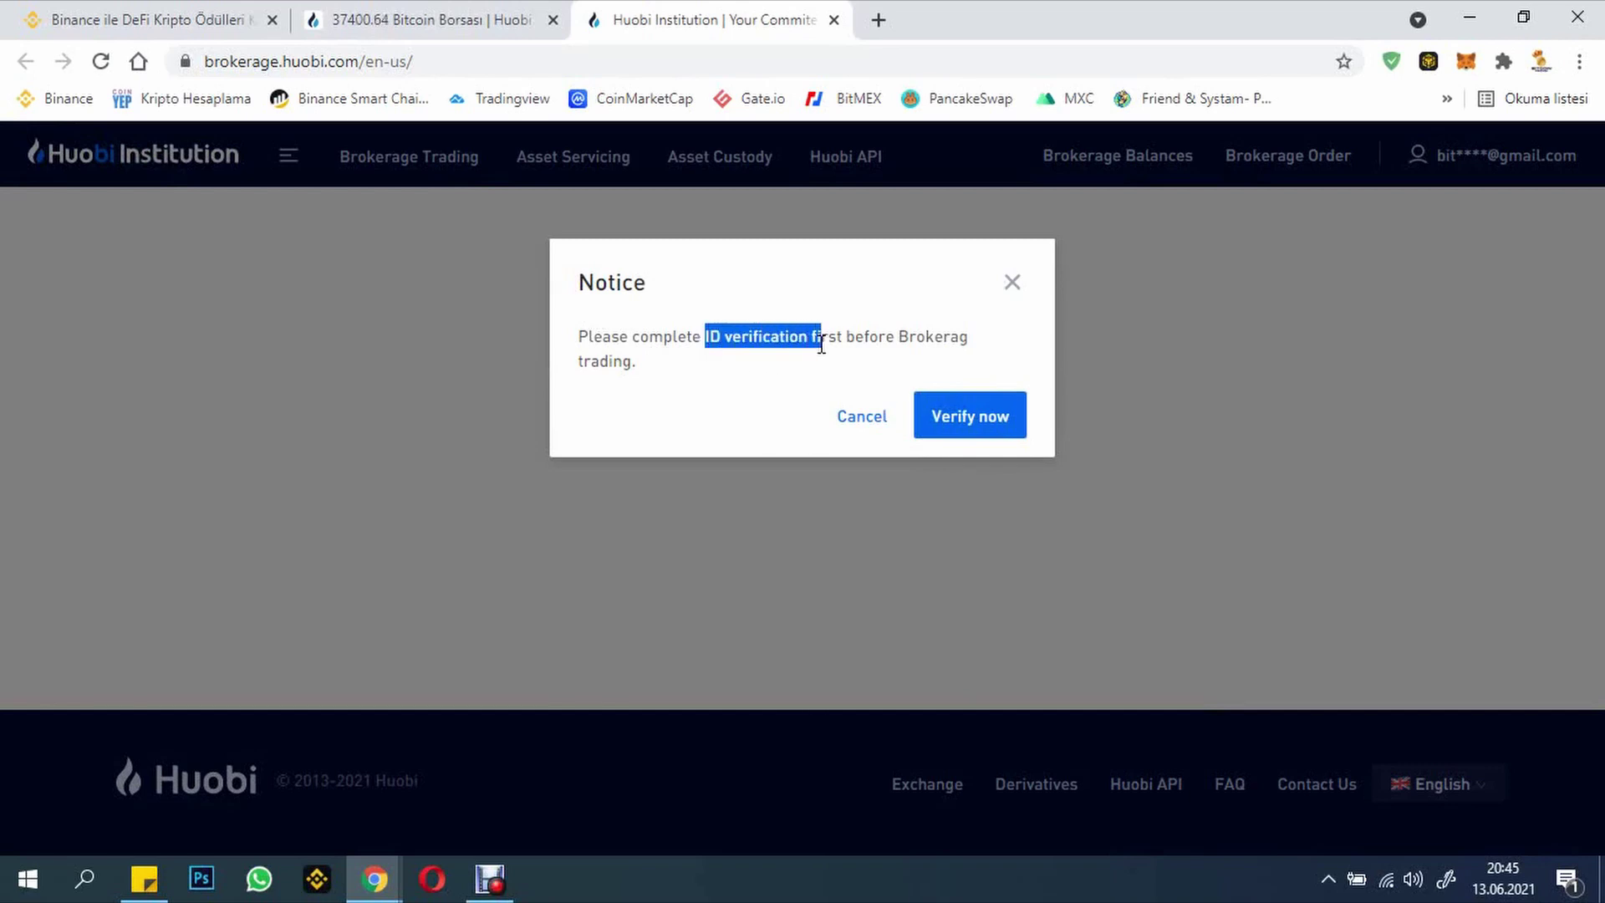
left_click(1014, 285)
left_click(489, 10)
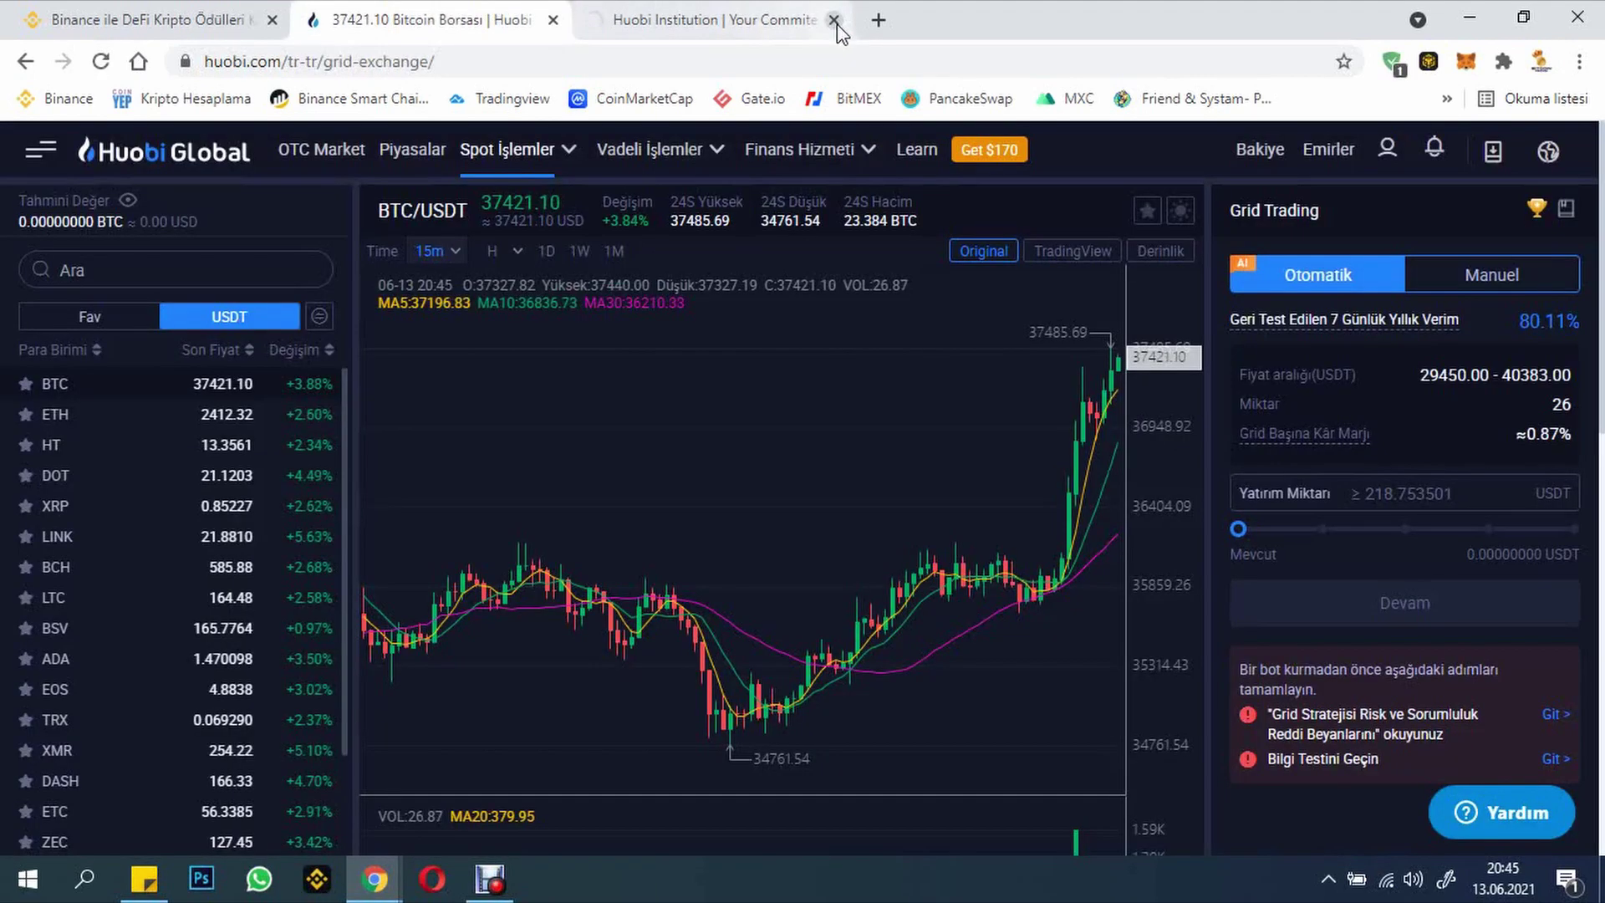
left_click(711, 19)
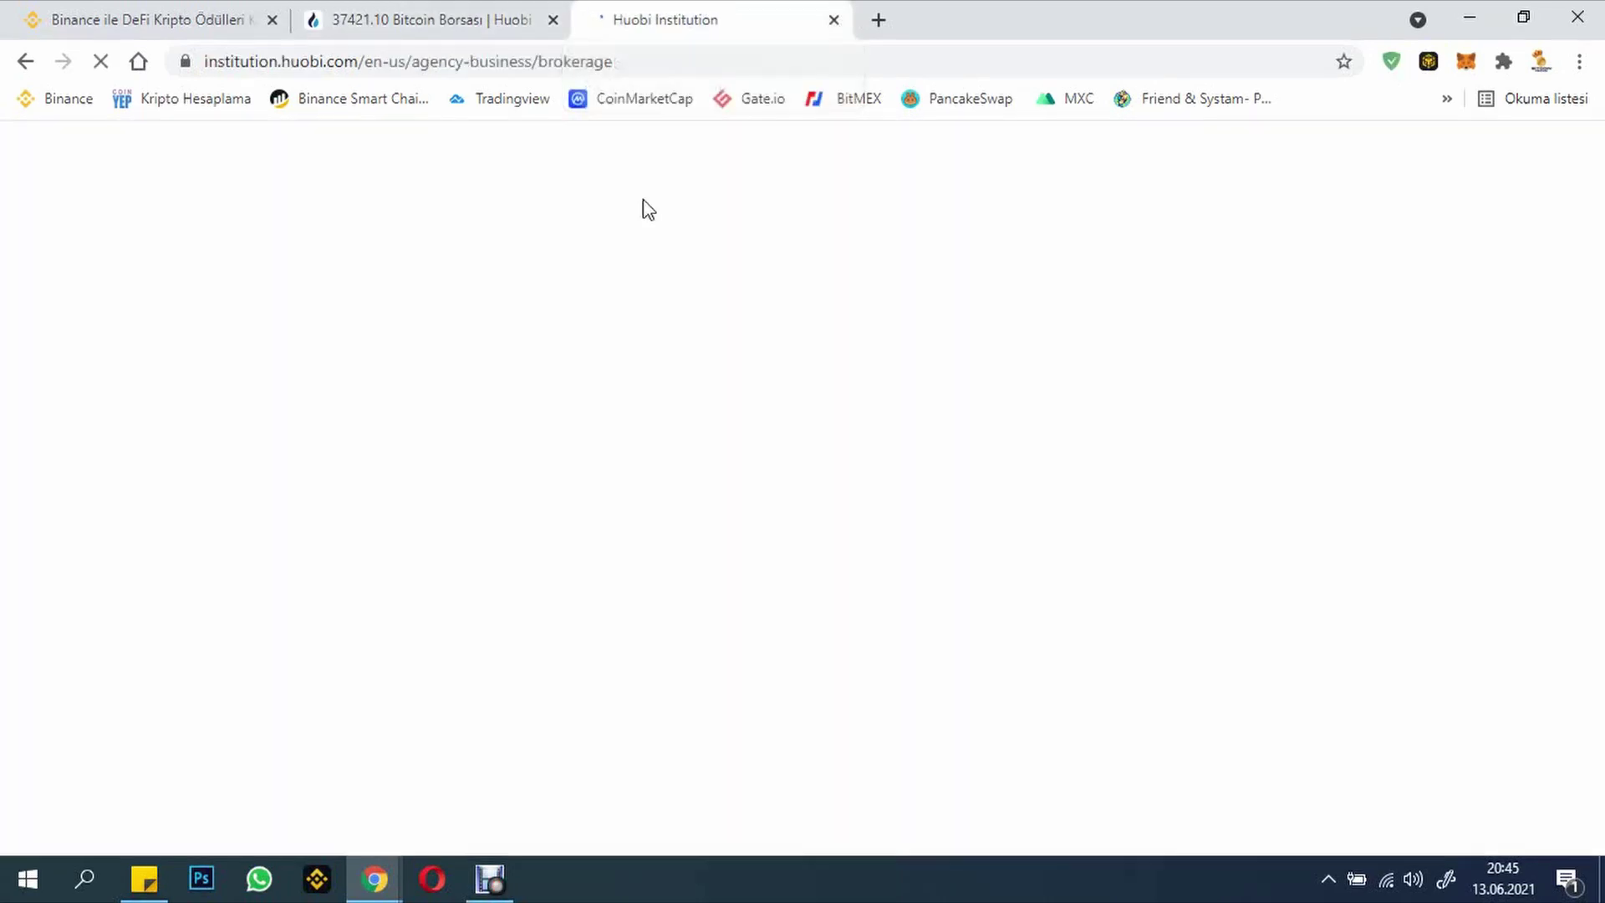
left_click(833, 20)
Step: Show the list of balance accounts and open the spot orders page (Spot Siparişler)
mouse_move(1253, 158)
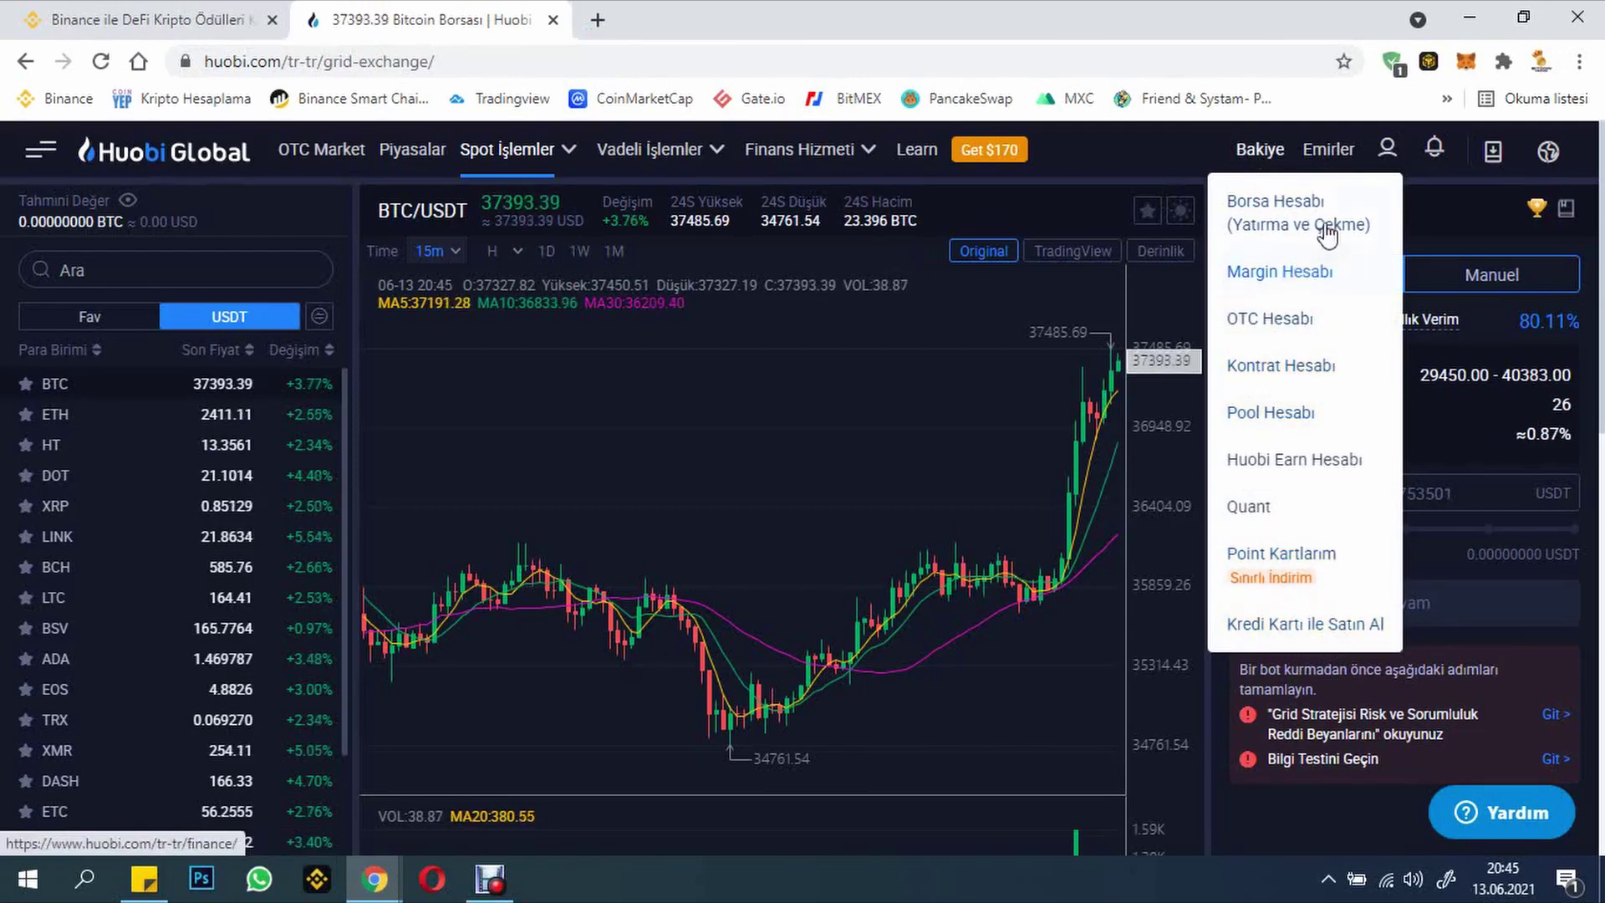
mouse_move(1332, 150)
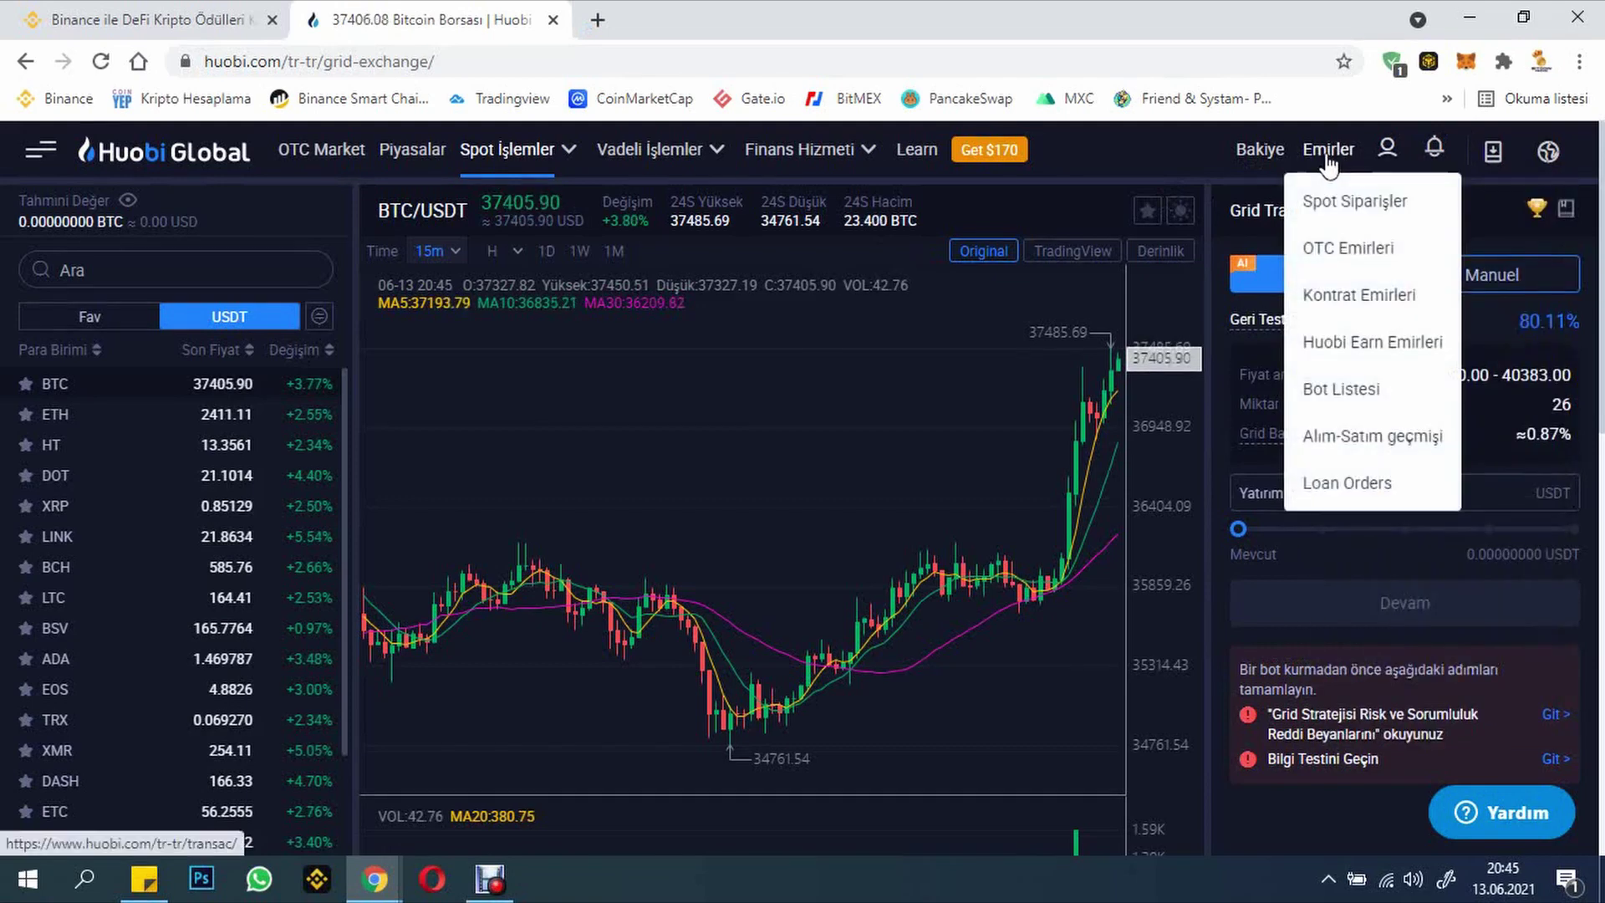
left_click(1354, 213)
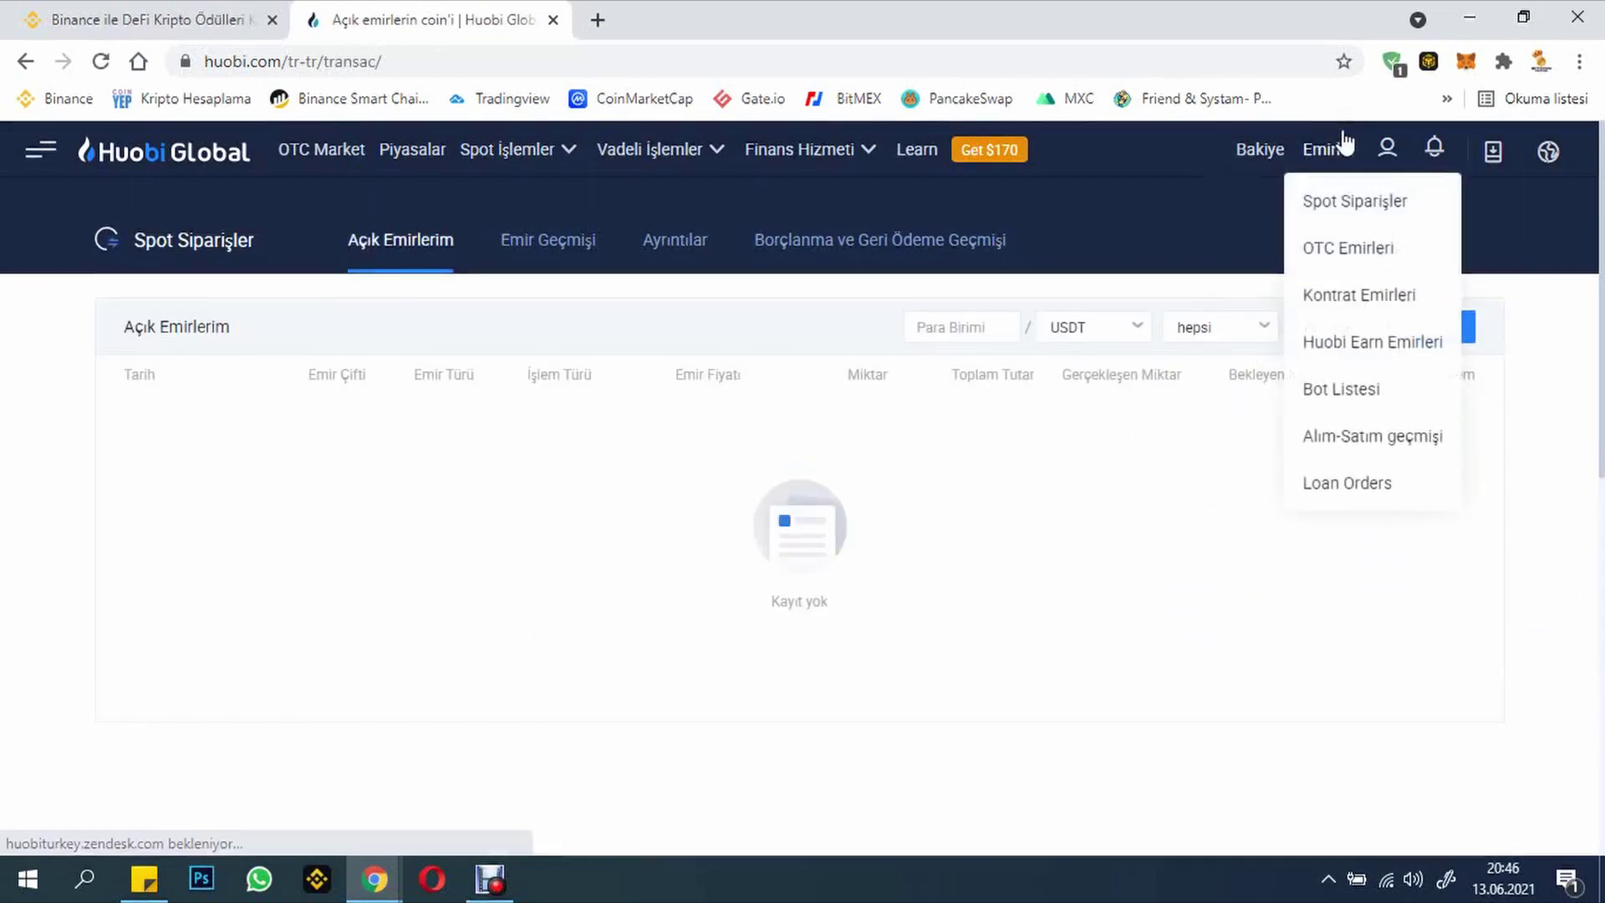
Step: Look through the other order categories and show the spot trading options again
mouse_move(1319, 168)
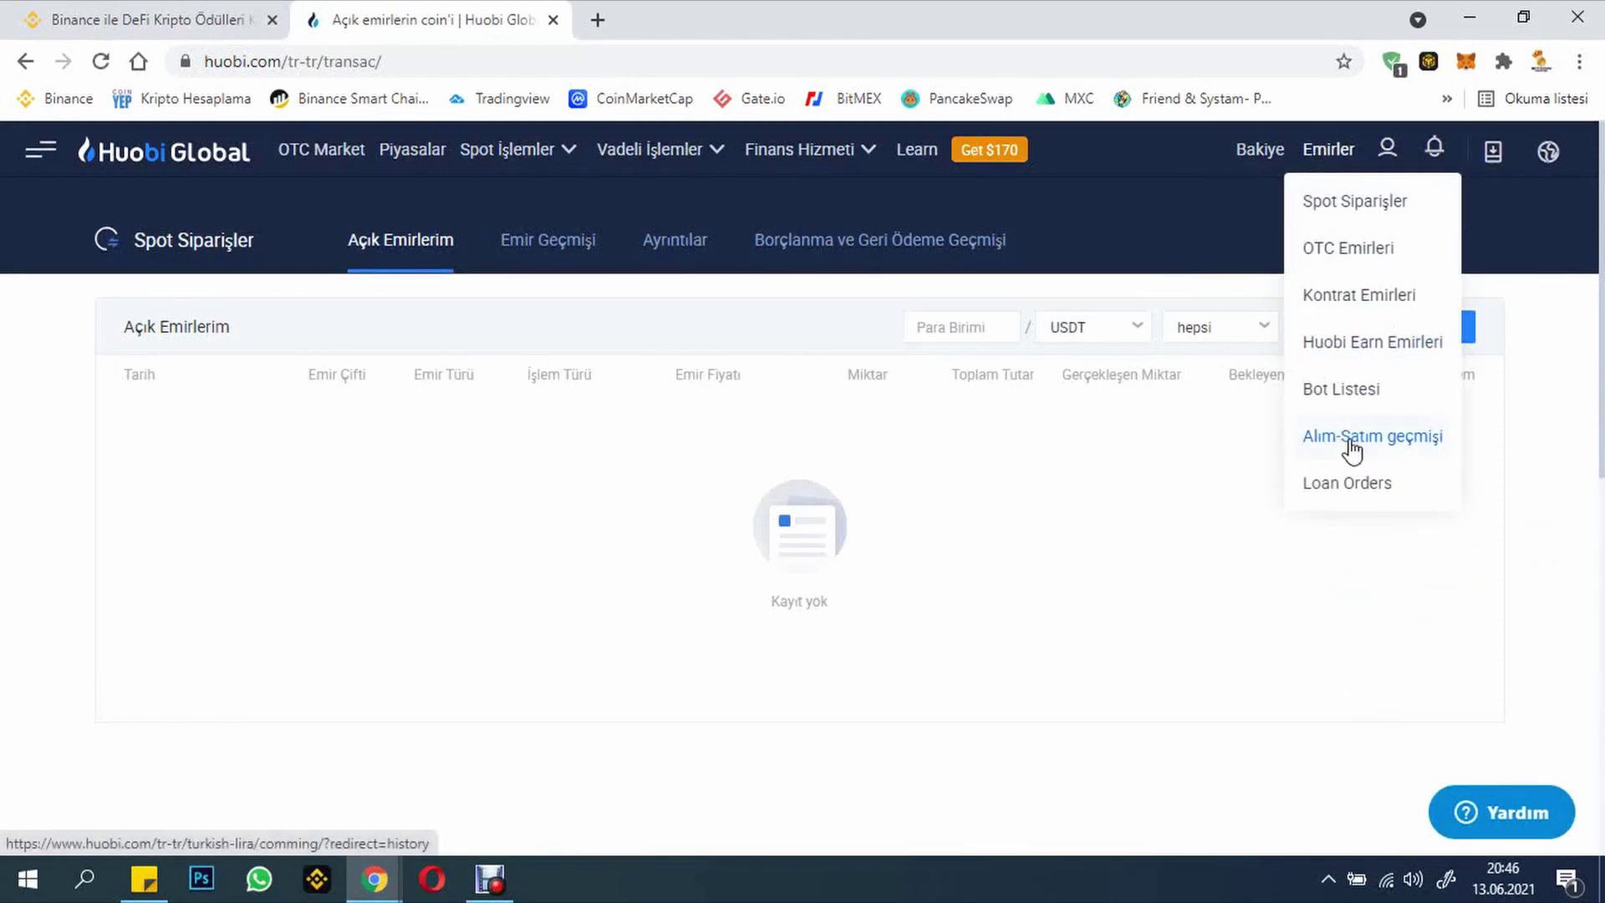
mouse_move(1387, 150)
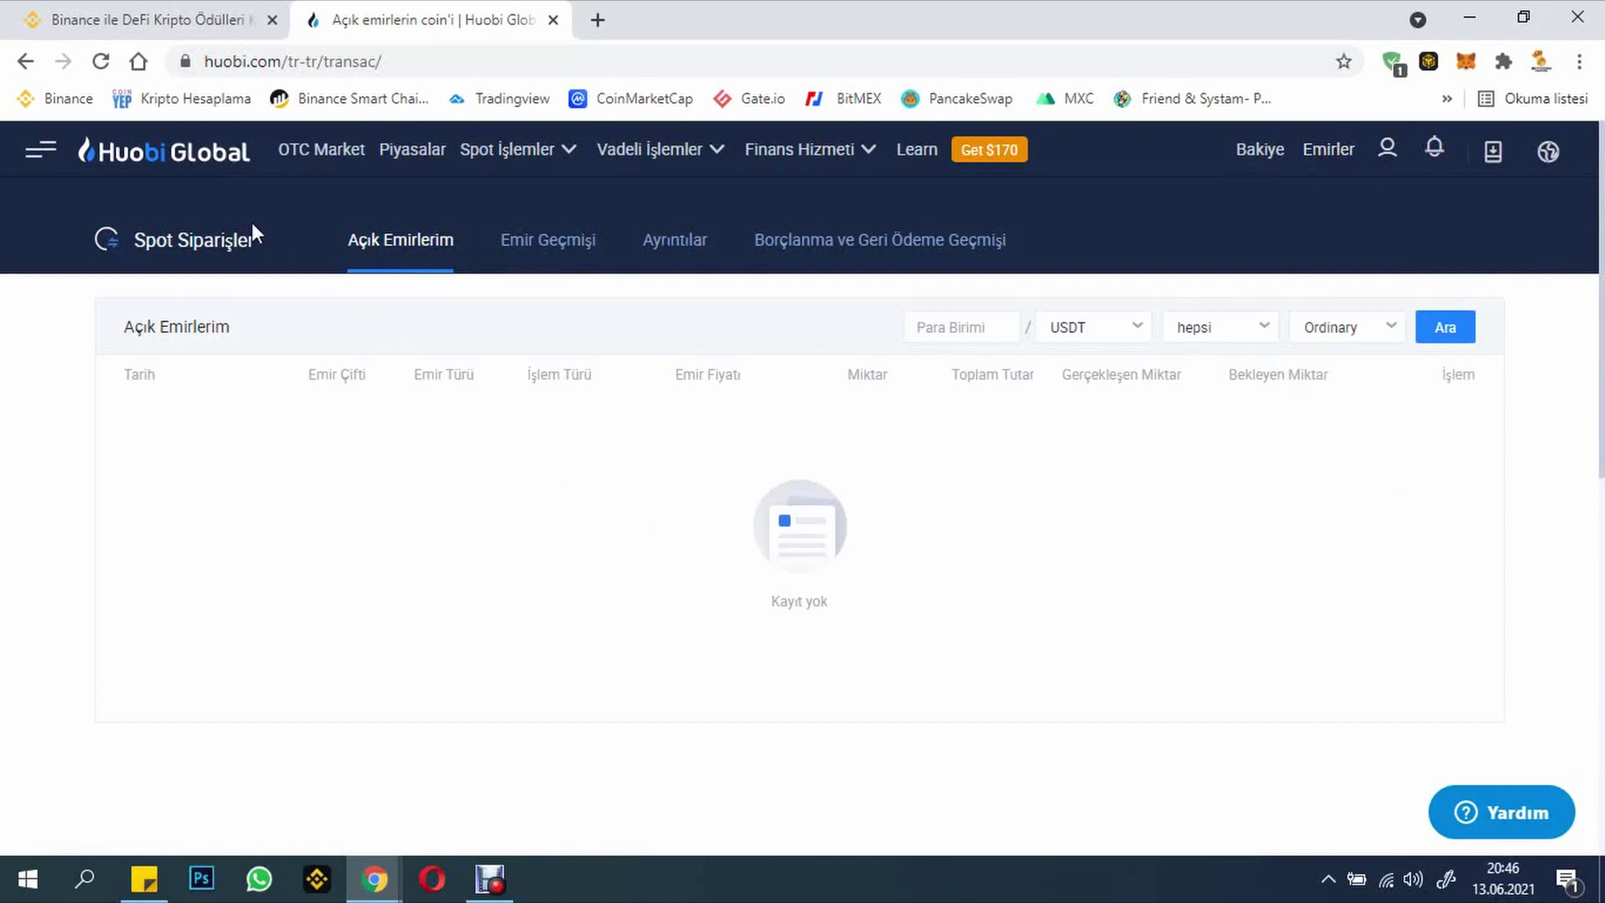
mouse_move(560, 168)
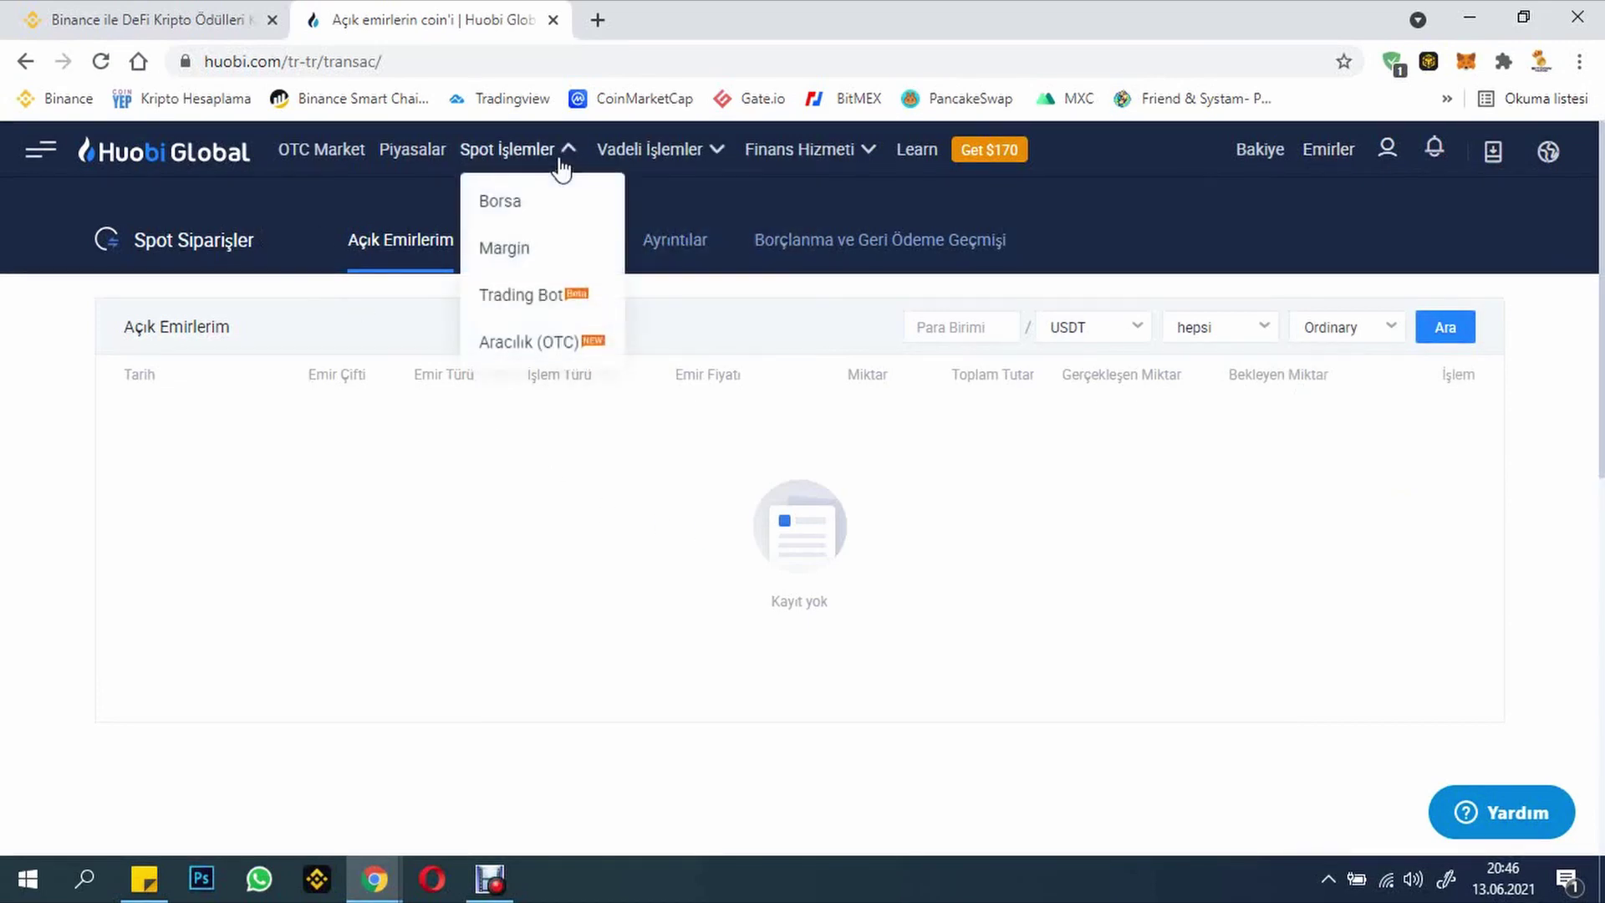